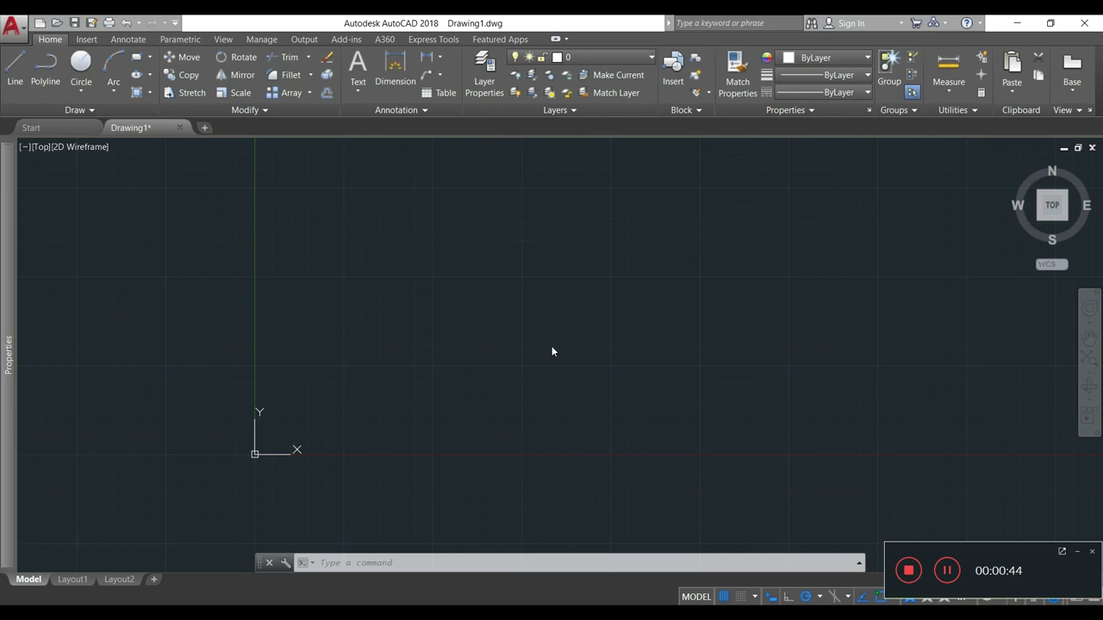
- Draw a horizontal Top-justified multiline about 2400 units long at scale 200 above and to the right of the origin
type("ML")
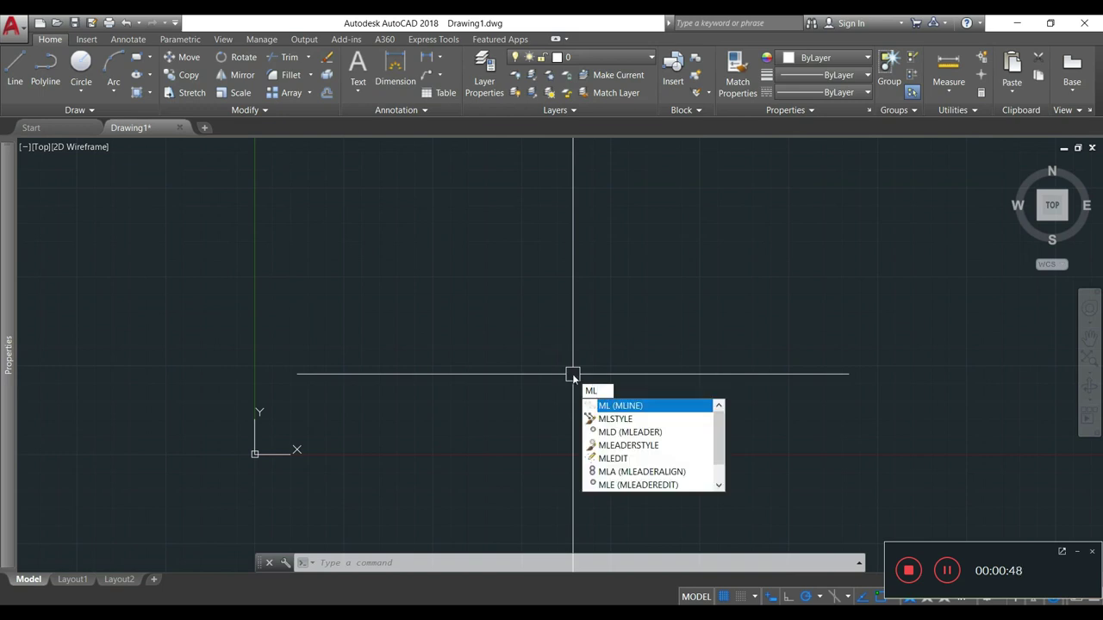
key("Return")
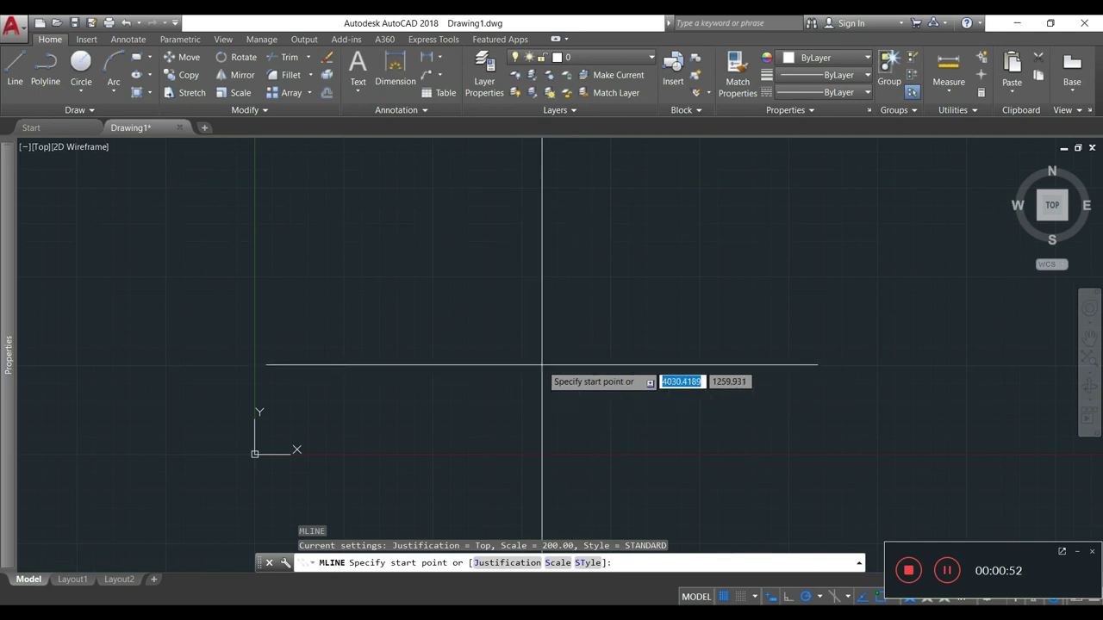
left_click(416, 305)
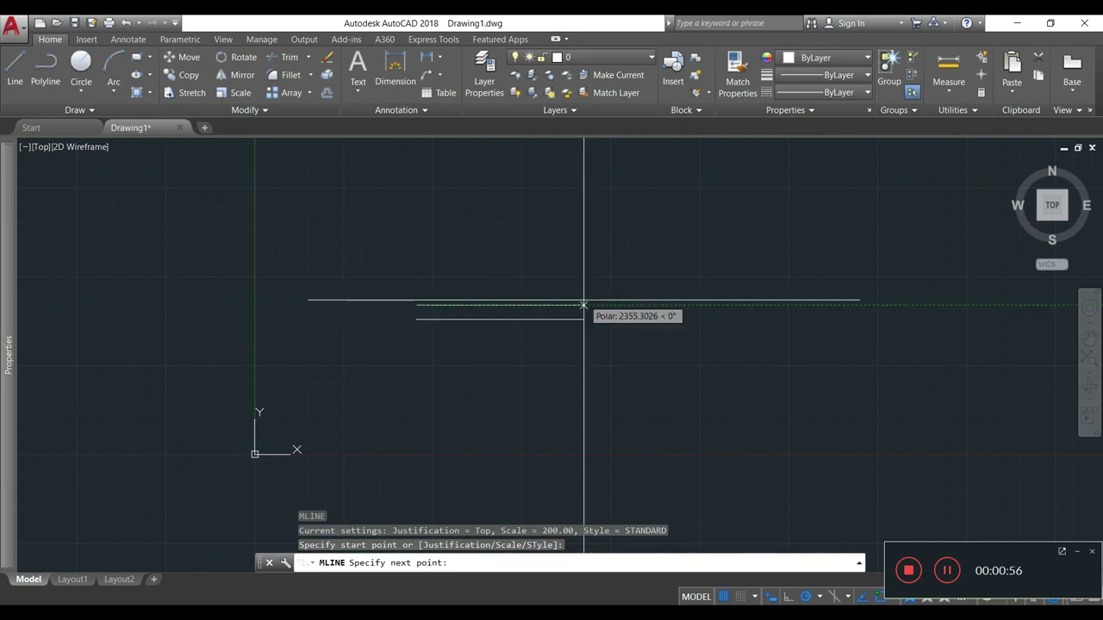
left_click(588, 305)
key("Escape")
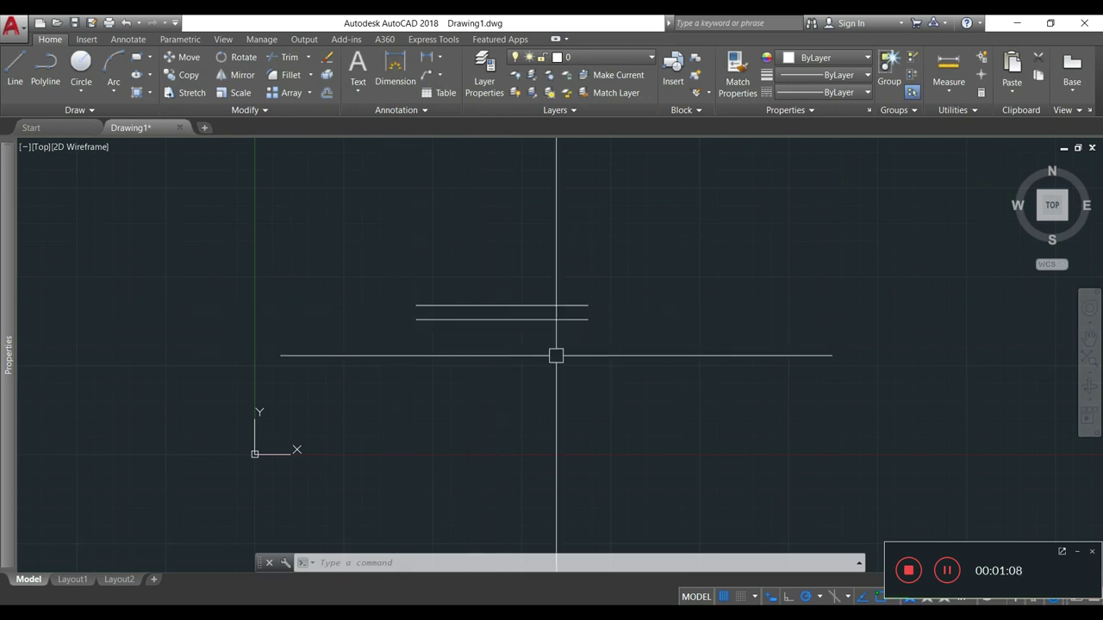
middle_click_drag(689, 379, 454, 395)
type("ML")
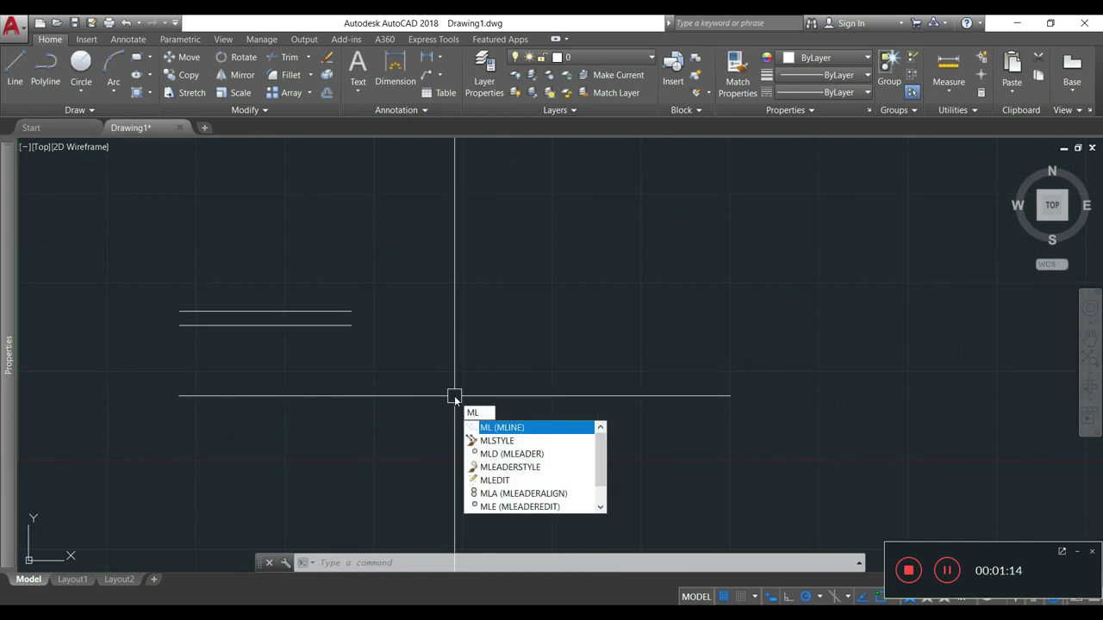
key("Return")
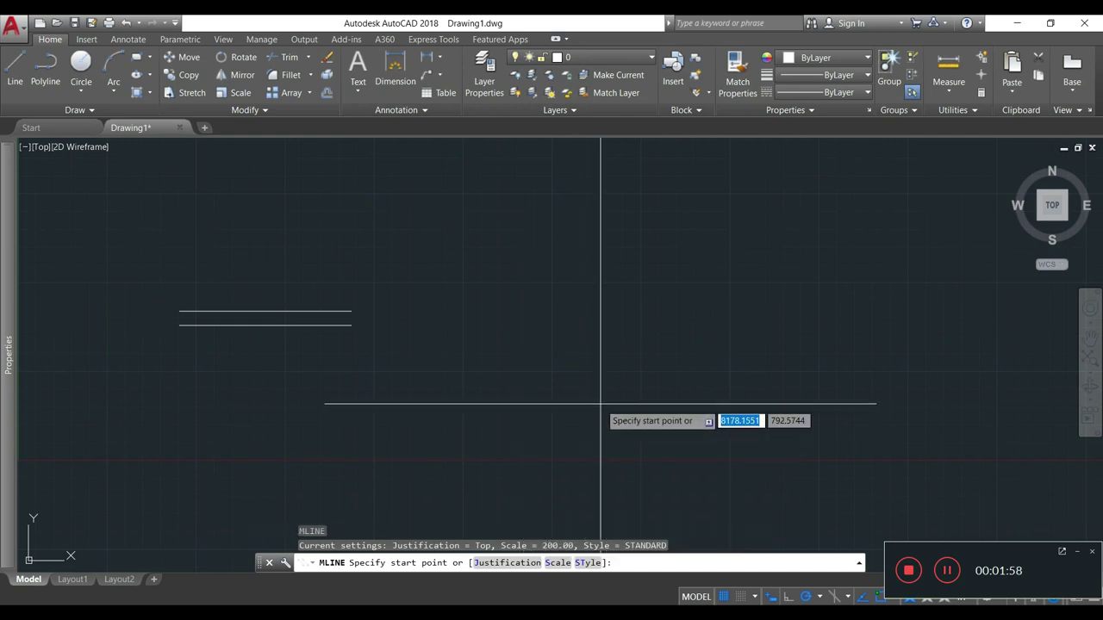
type("J")
key("Return")
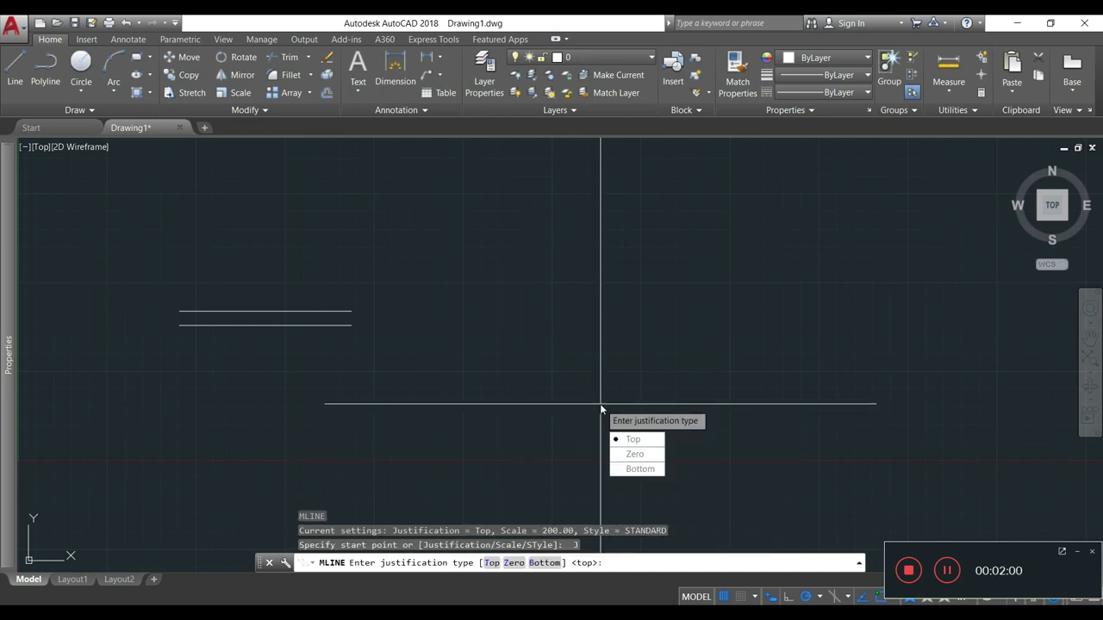
left_click(648, 441)
key("Escape")
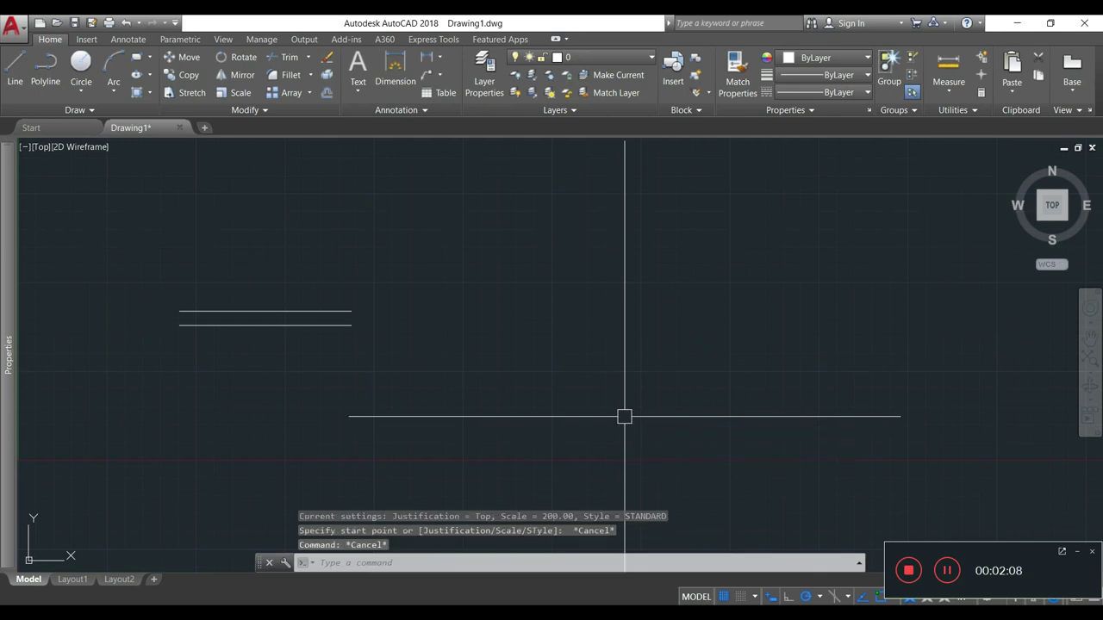
- Draw a horizontal reference line about 2660 units long to the right of the existing multiline
type("L")
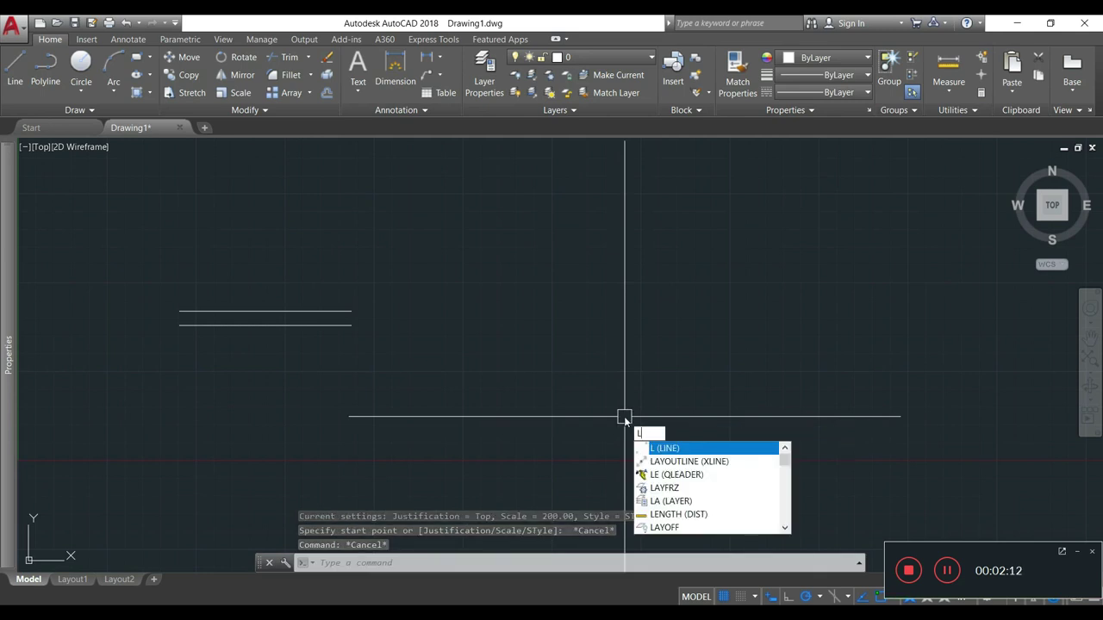
key("Return")
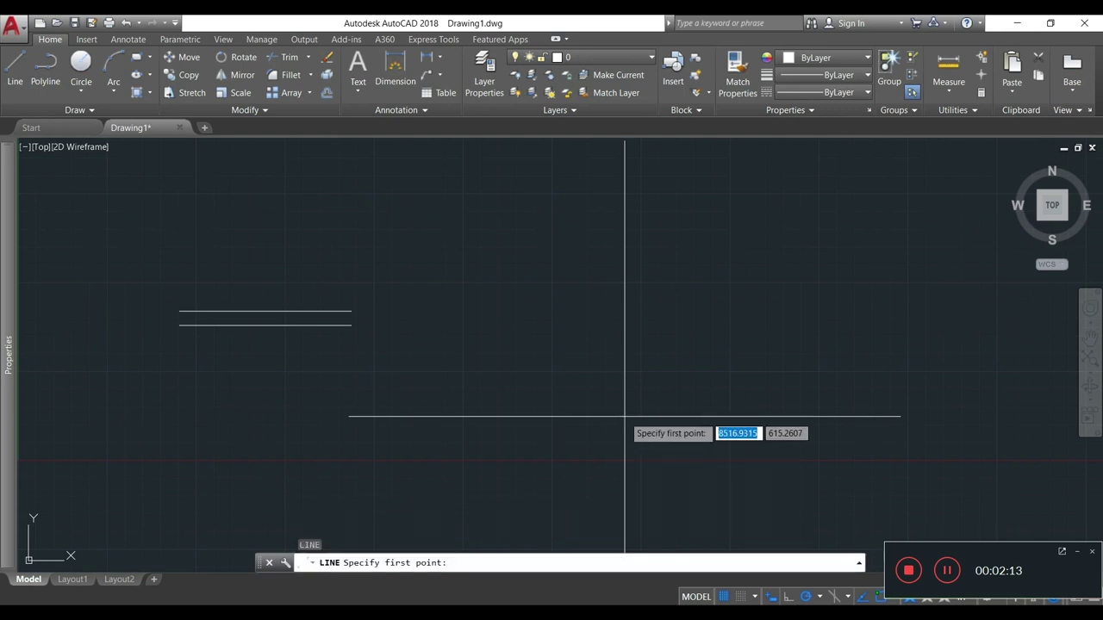
left_click(518, 330)
left_click(708, 330)
key("Escape")
key("Escape")
key("Escape")
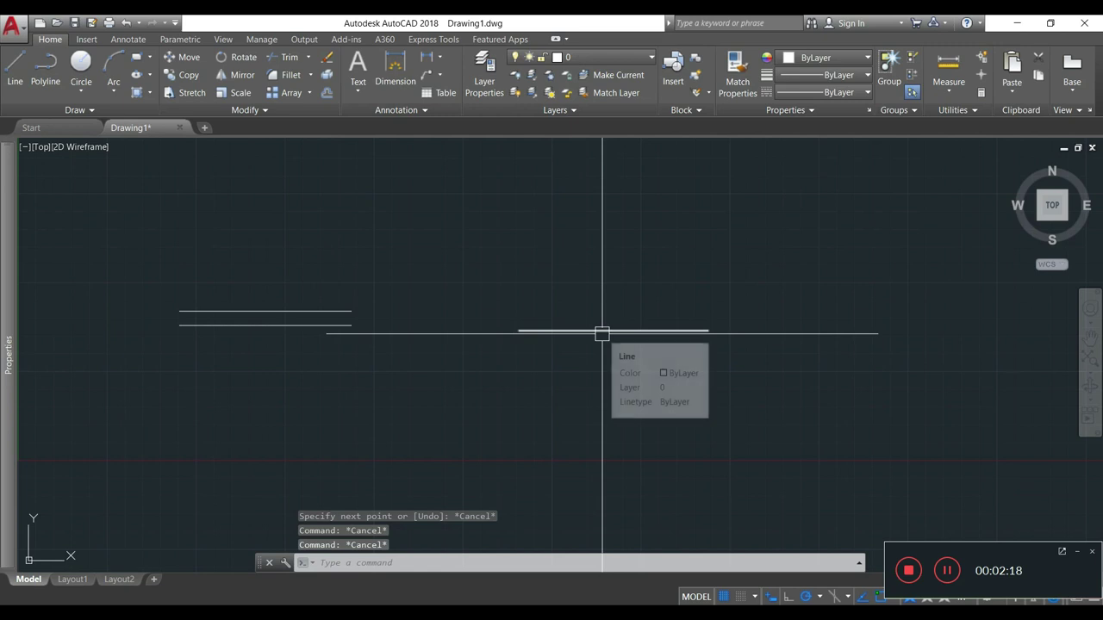
- Try a multiline with Top justification along the reference line, starting at the line's left endpoint
type("ml")
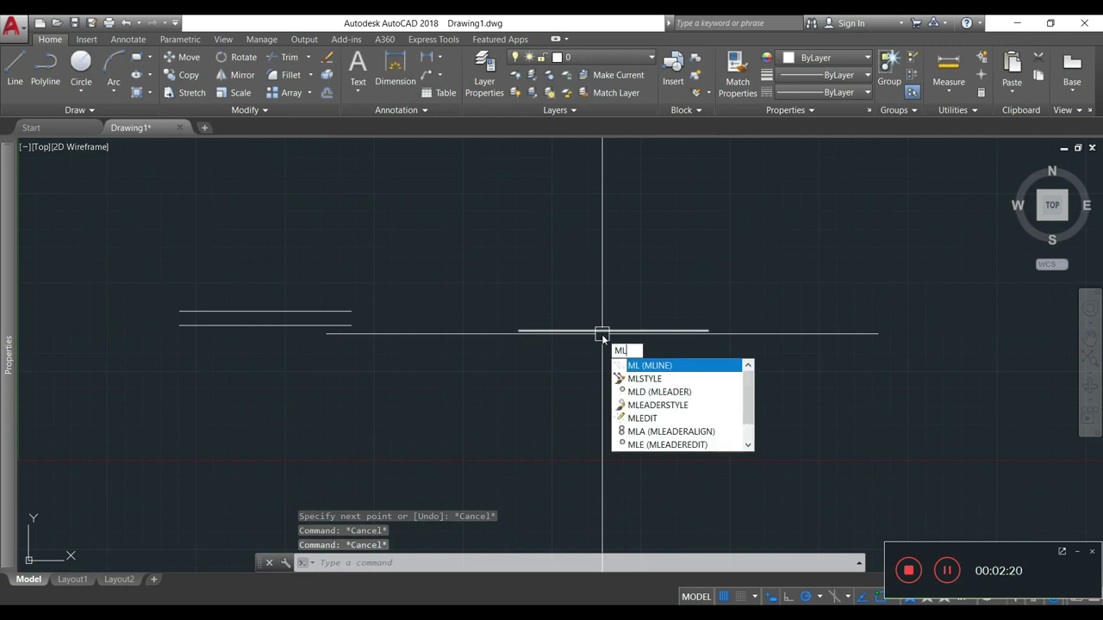
key("Return")
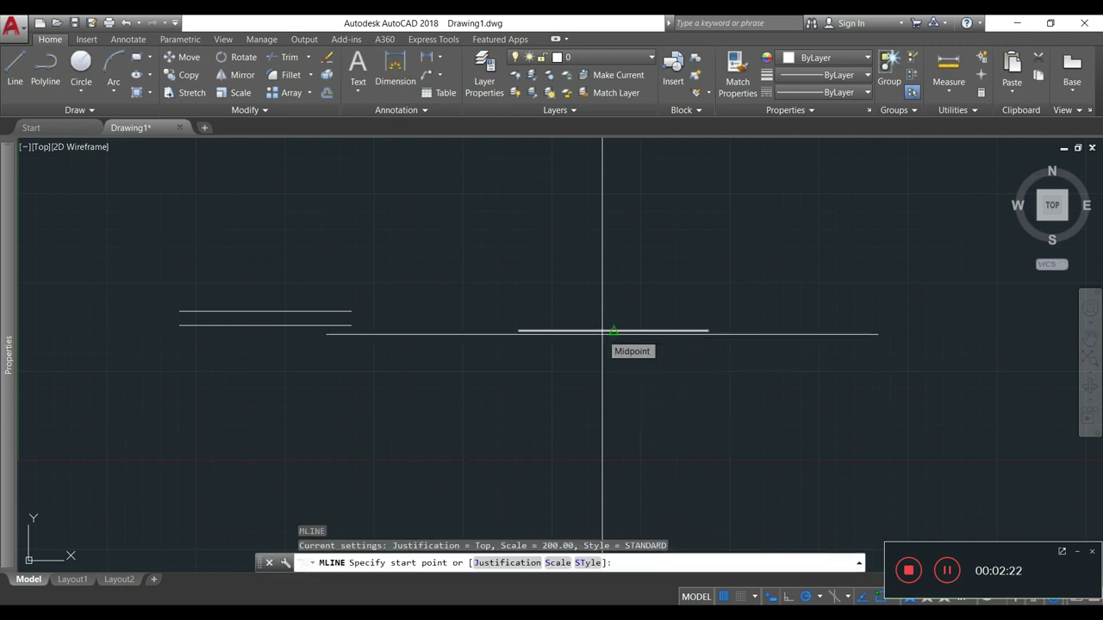
type("j")
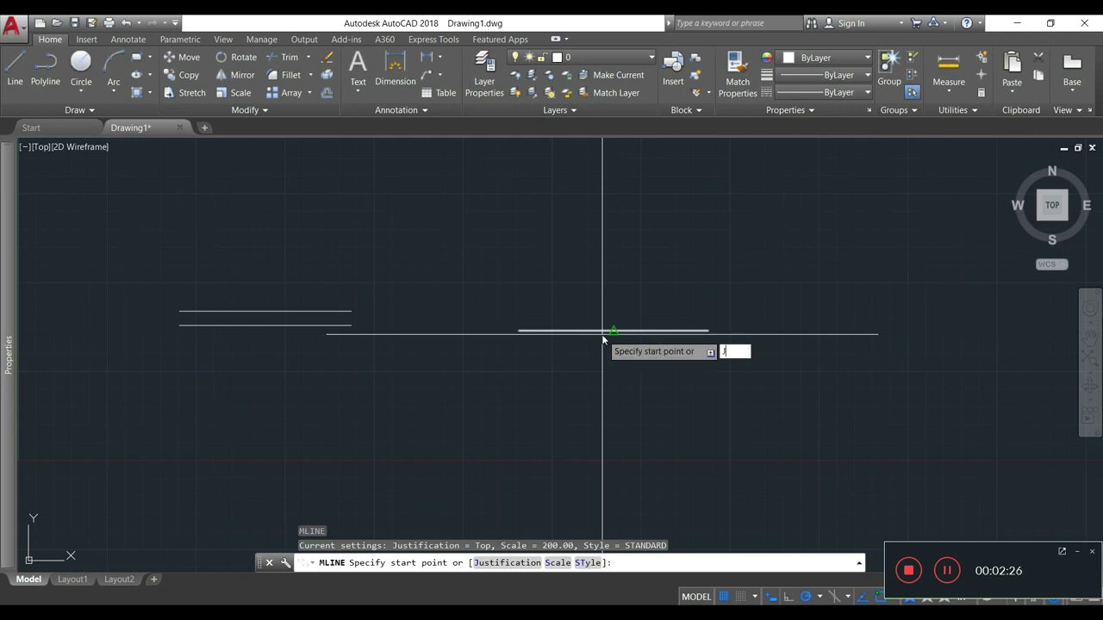
key("Return")
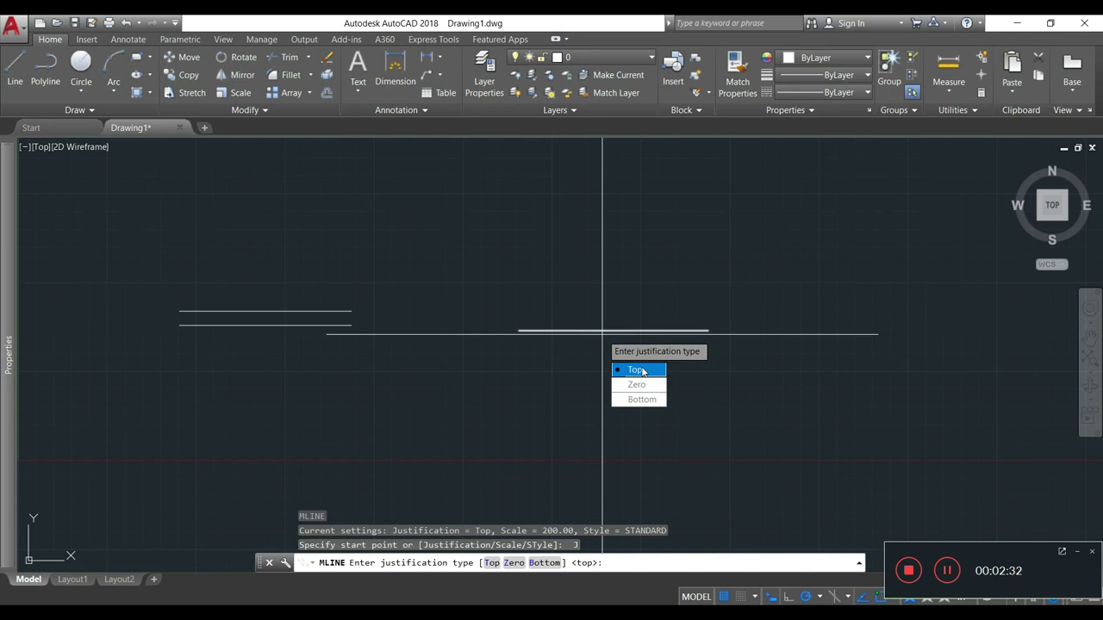
type("T")
key("Return")
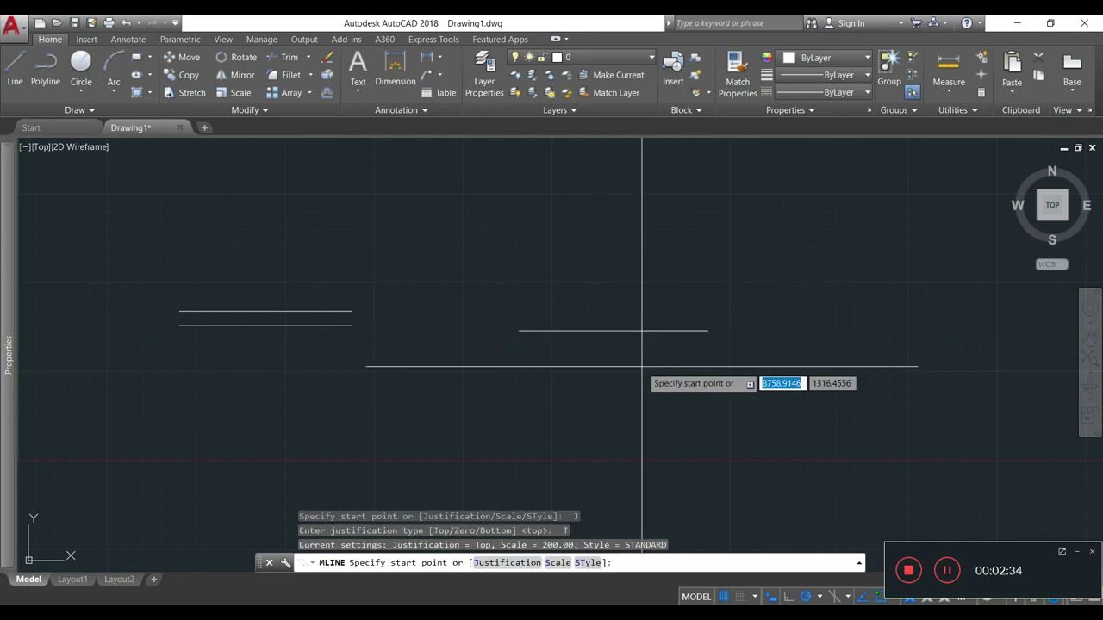
left_click(518, 330)
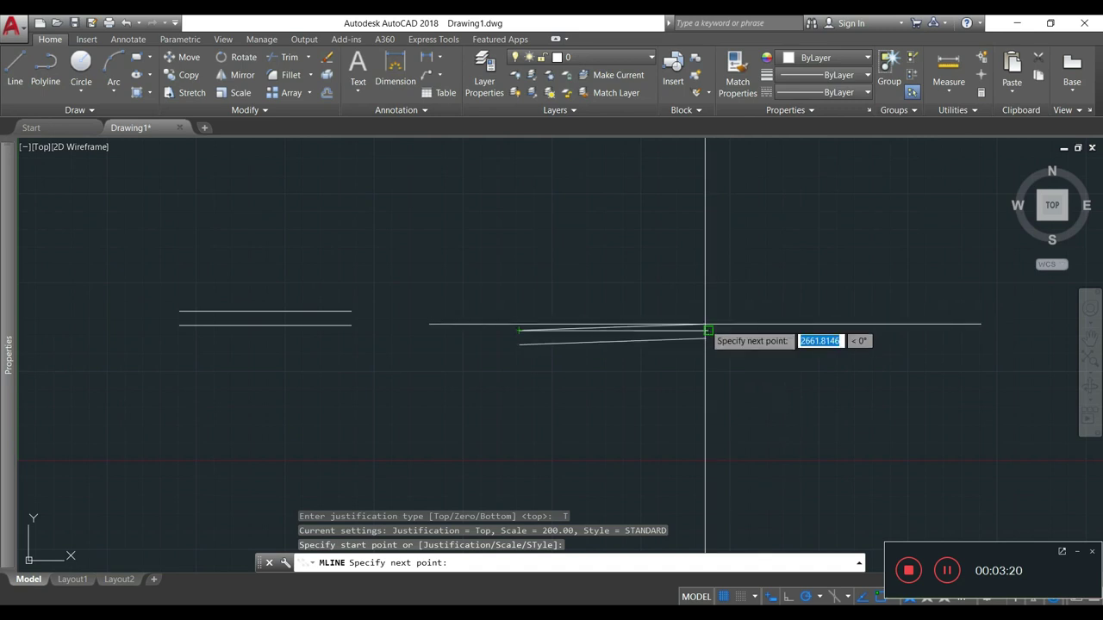
key("Escape")
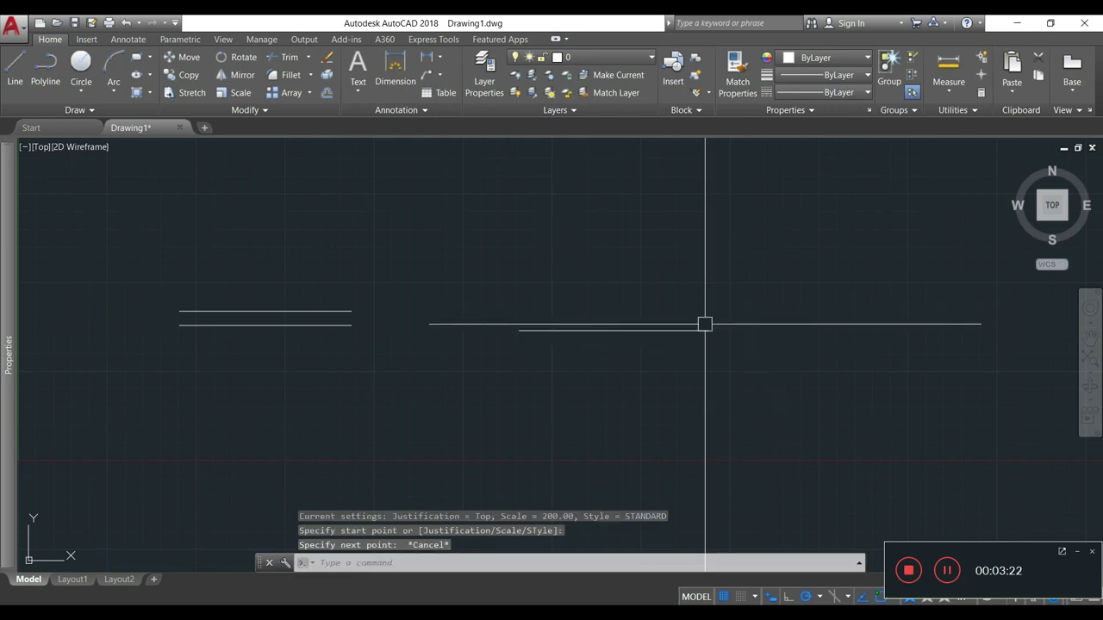
- Draw a Zero-justified multiline along the reference line from its left to its right endpoint, continuing down, left and a short way down
type("ML")
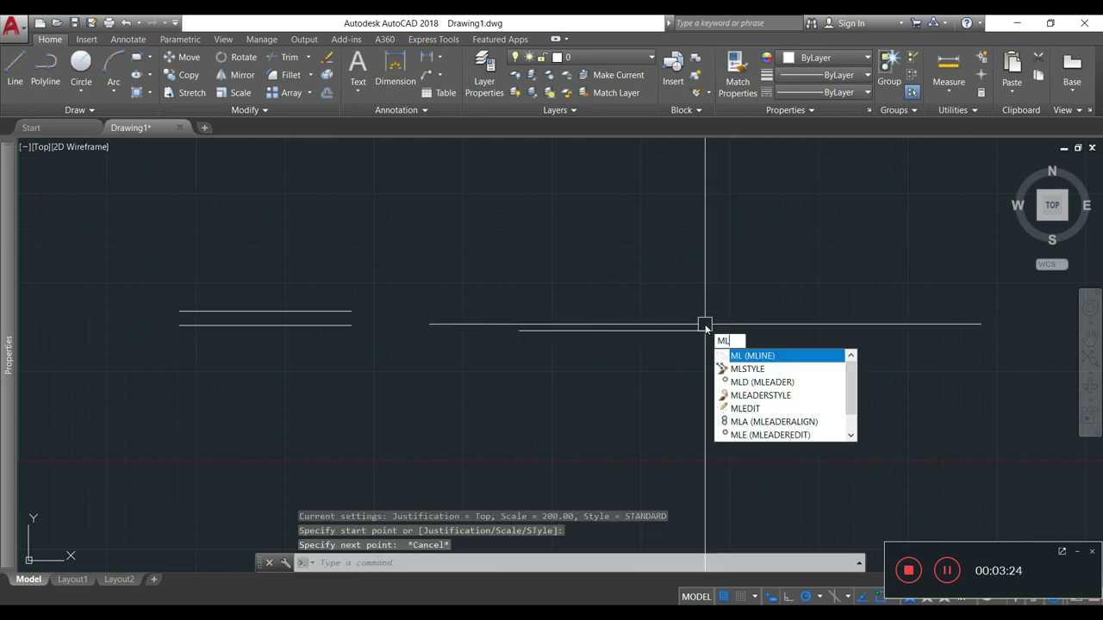
key("Return")
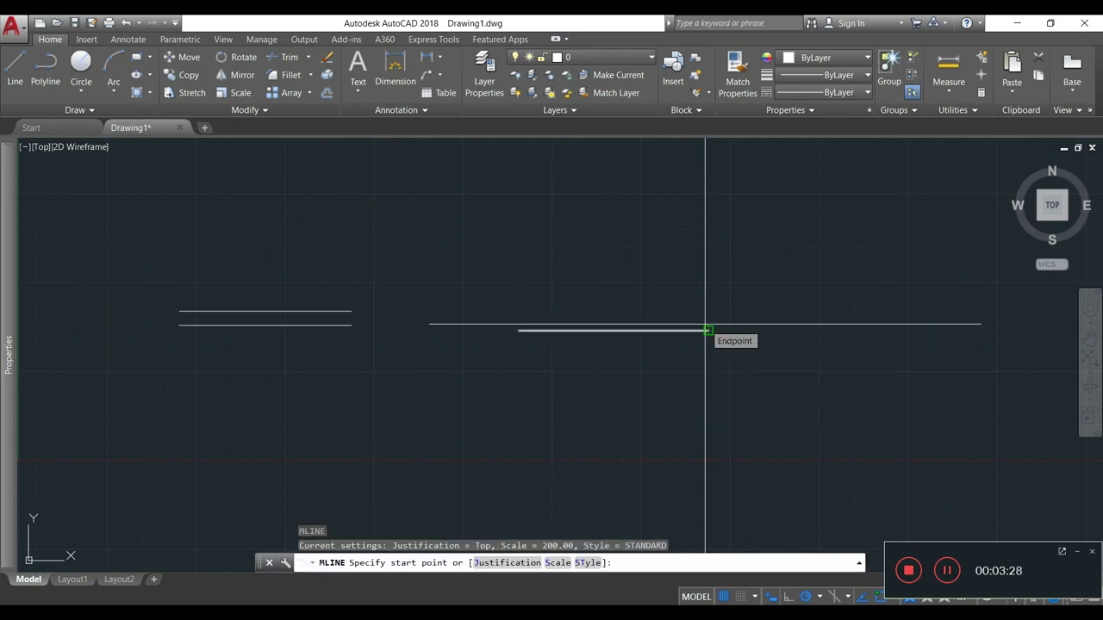
type("j")
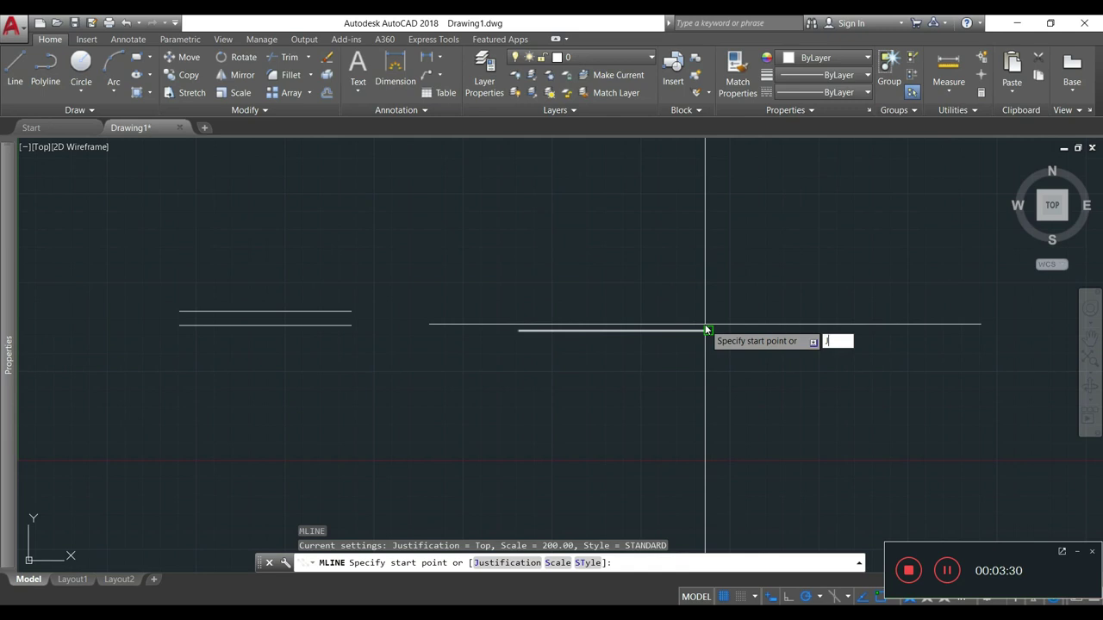
key("Return")
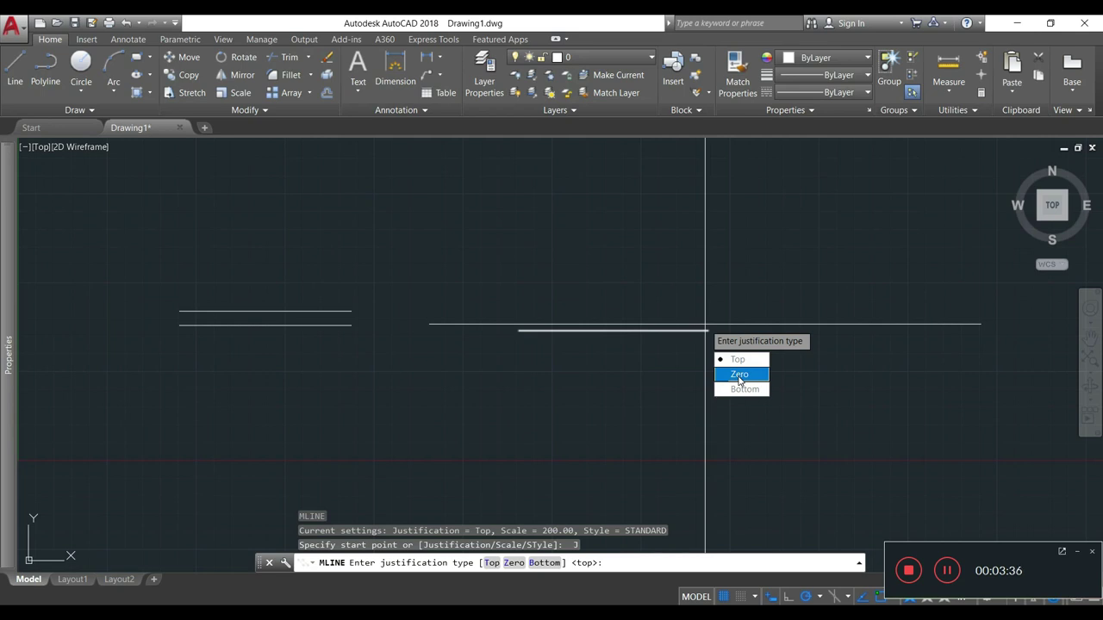
type("Z")
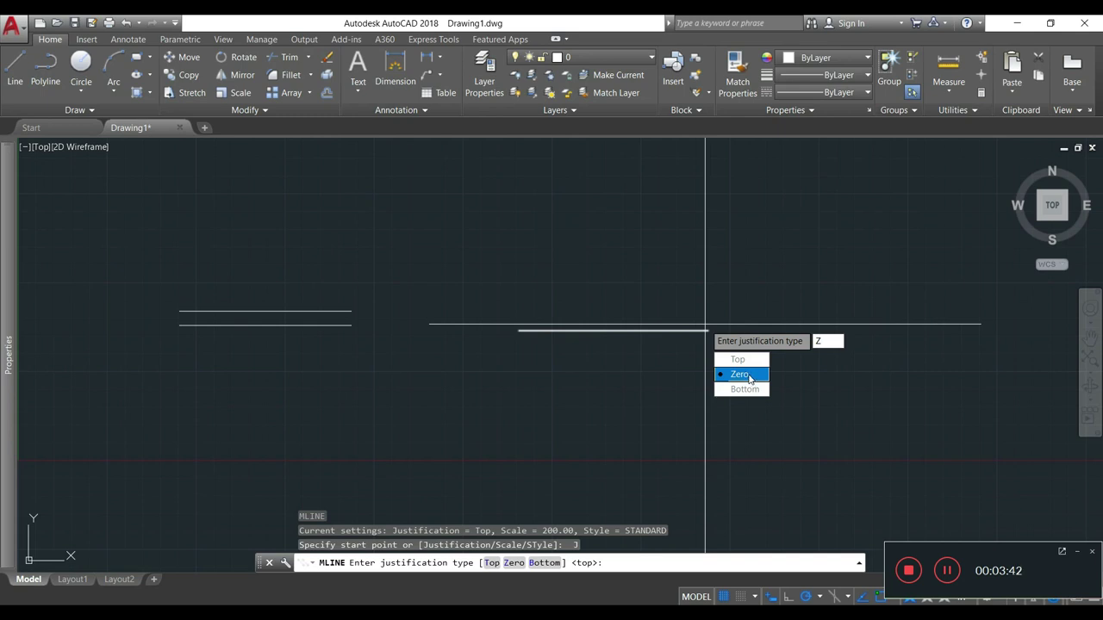
left_click(748, 377)
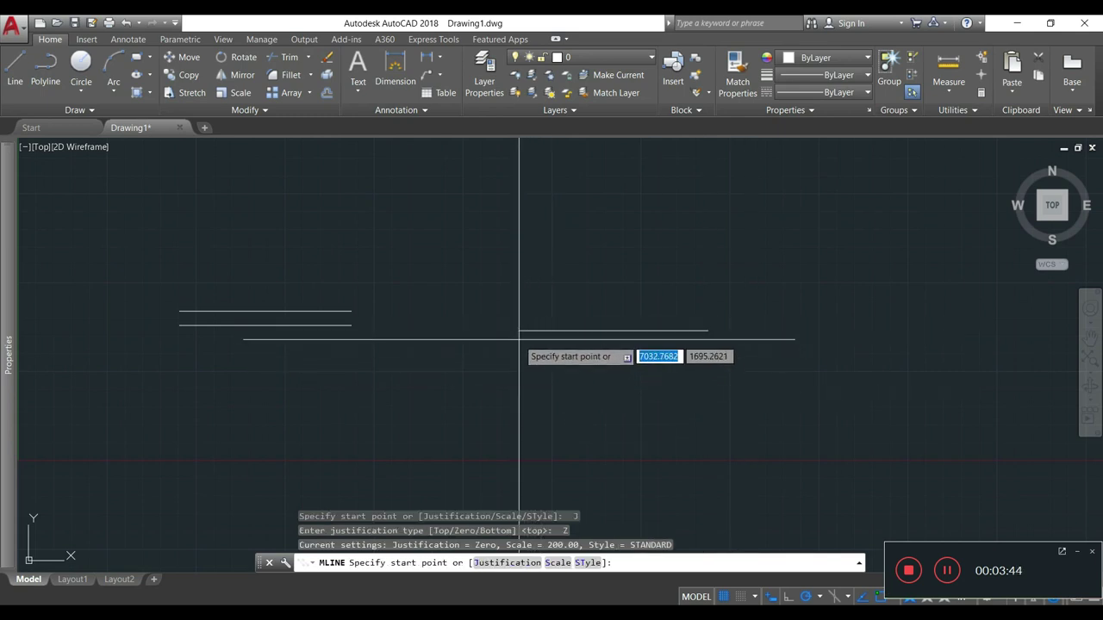
left_click(519, 331)
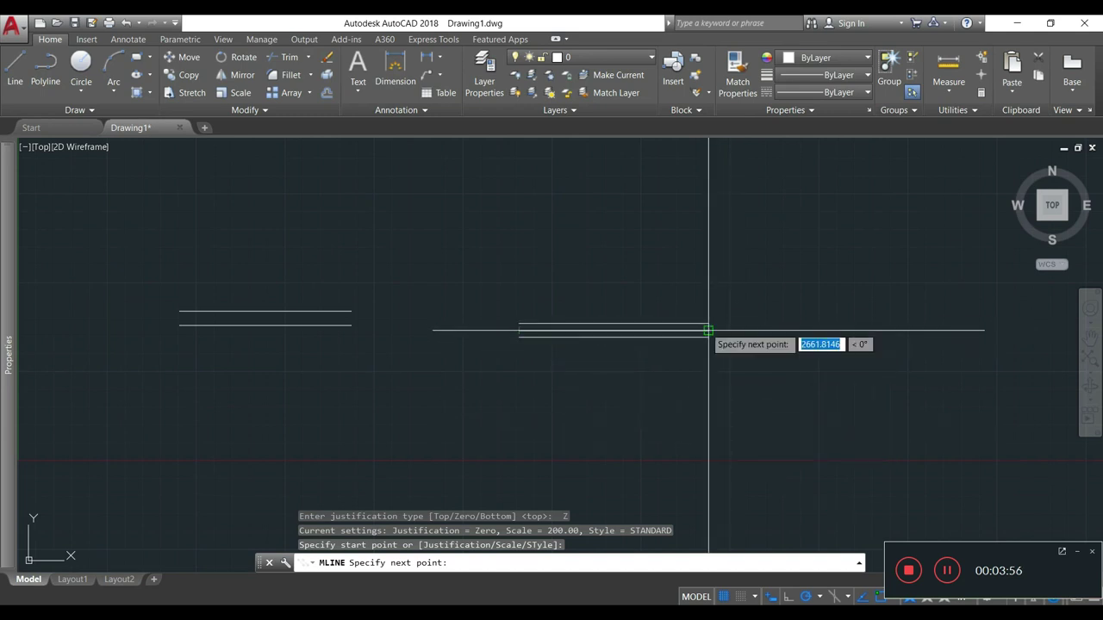
left_click(708, 330)
left_click(708, 446)
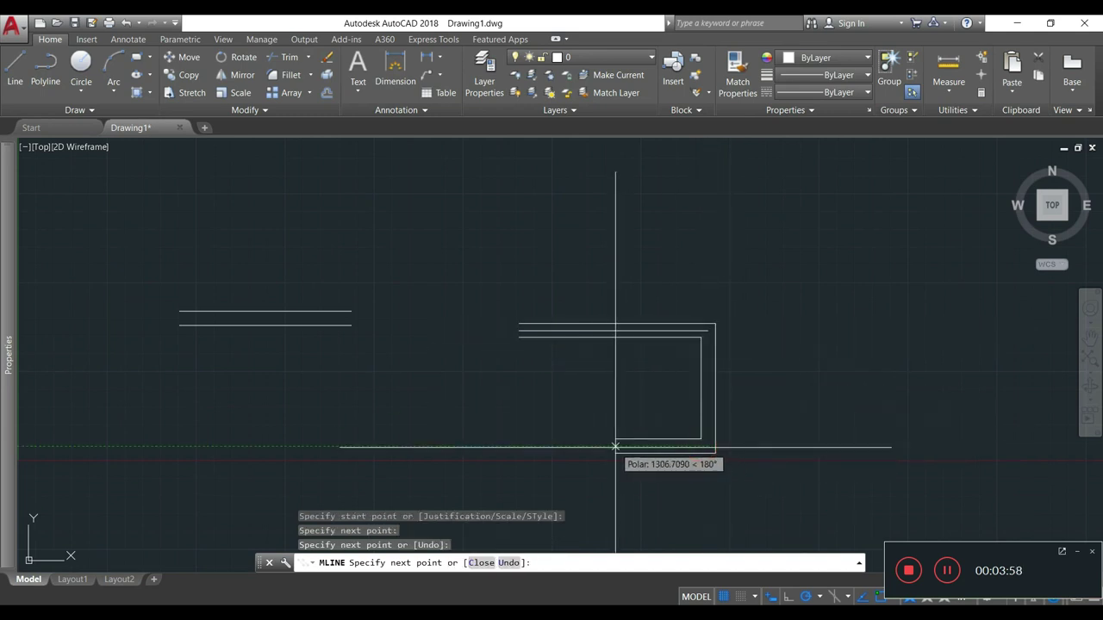
left_click(614, 446)
left_click(614, 473)
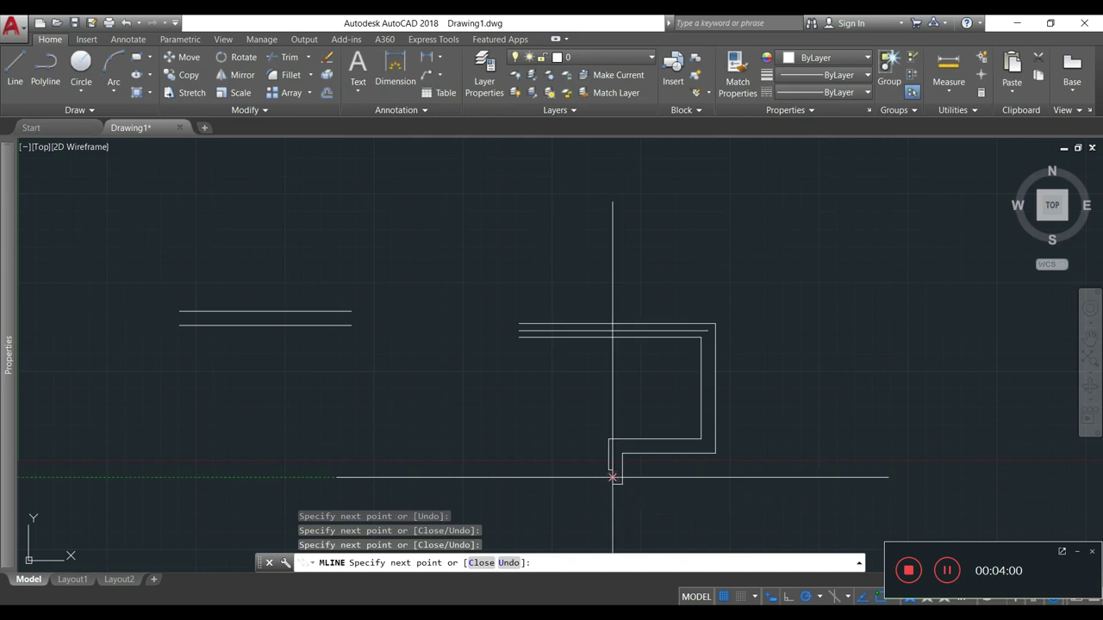
key("Escape")
key("Escape")
key("Escape")
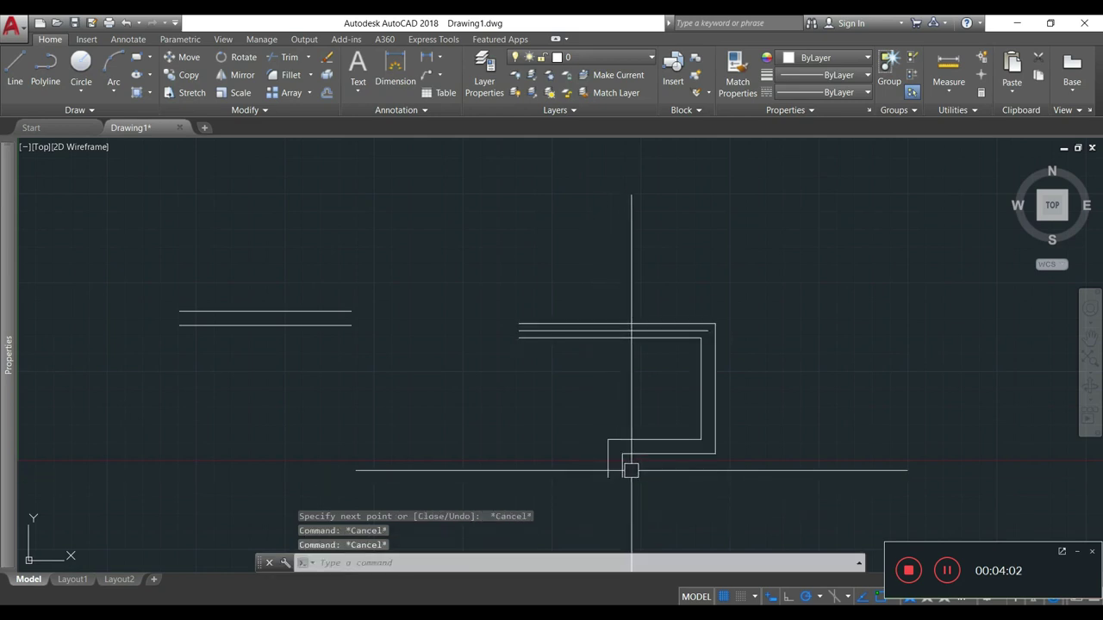
- Erase the stepped multiline drawn over the reference line, keeping the line itself
type("e")
key("Return")
left_click(651, 476)
left_click(616, 395)
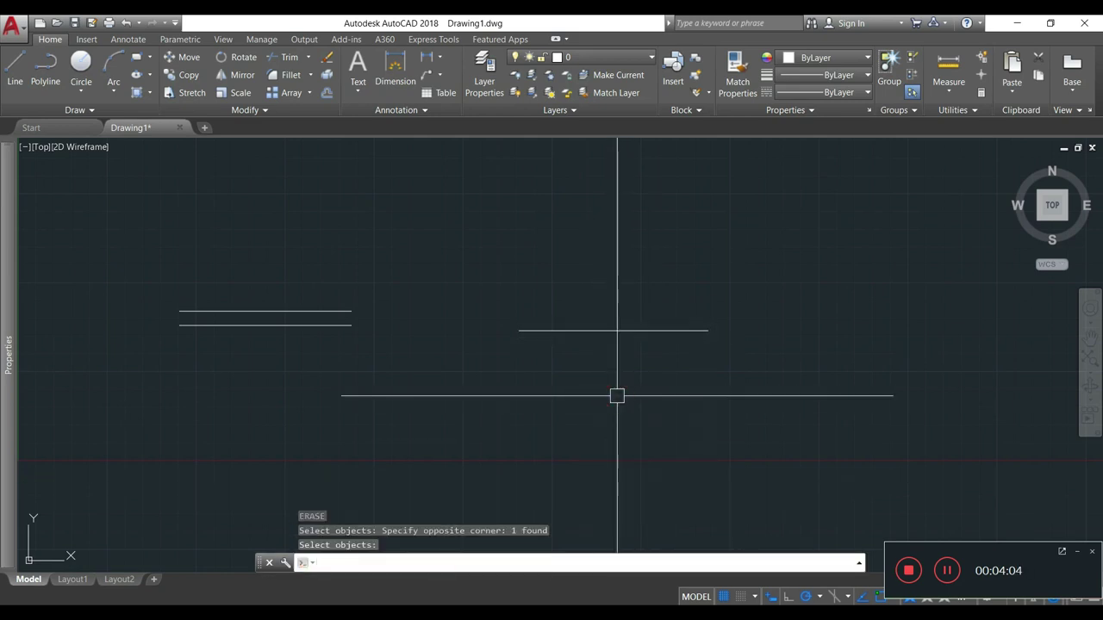
key("Return")
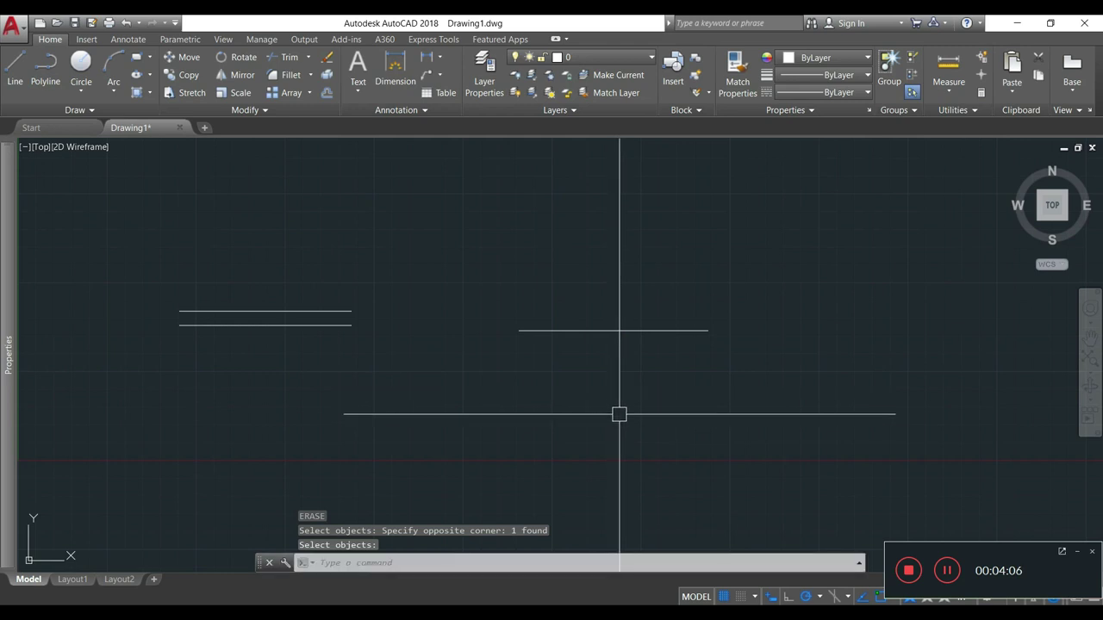
- Start a multiline with Bottom justification at the left endpoint of the horizontal reference line
type("ML")
key("Return")
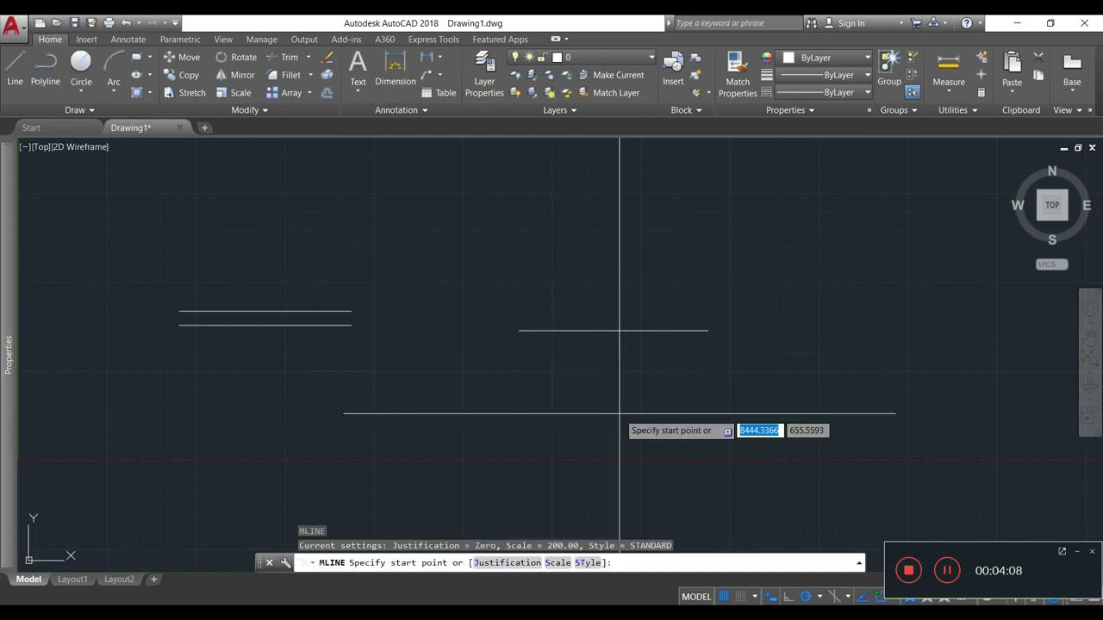
type("J")
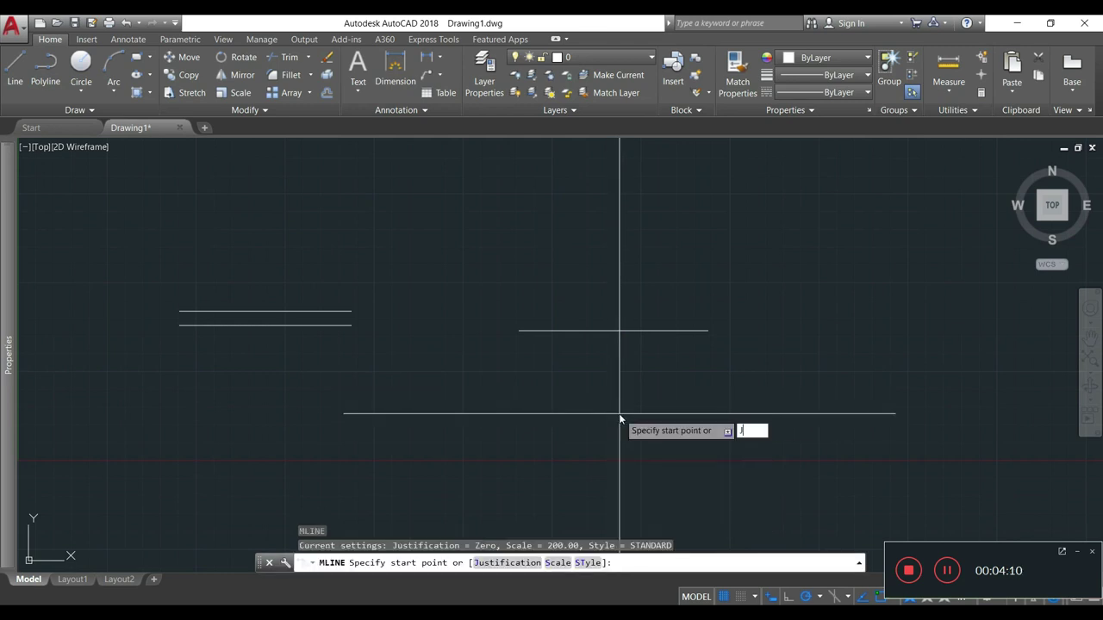
key("Return")
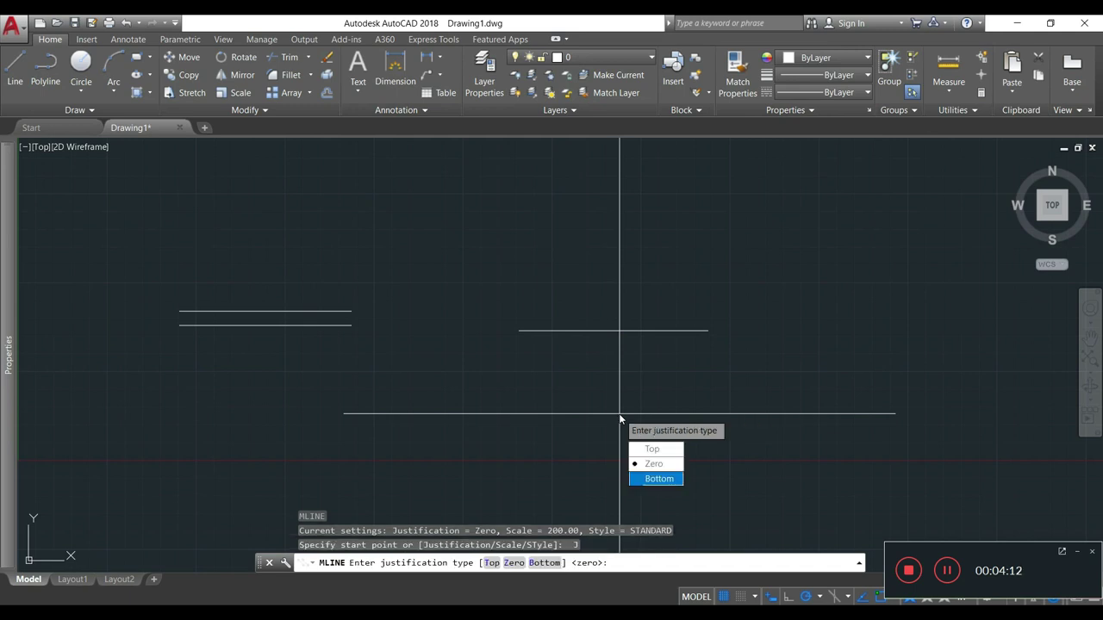
type("B")
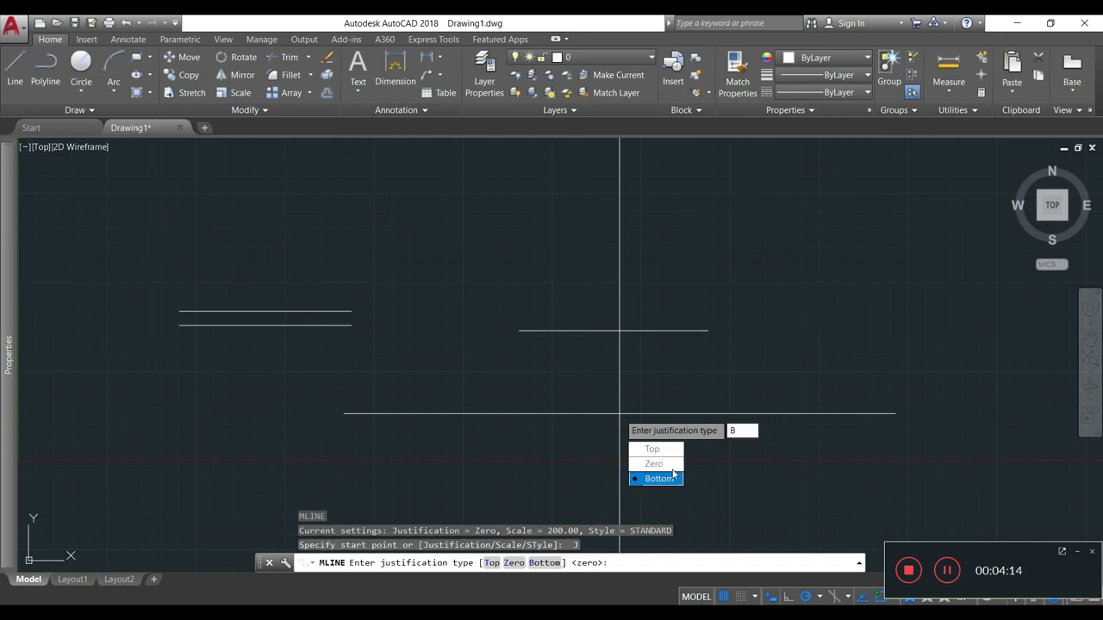
key("Return")
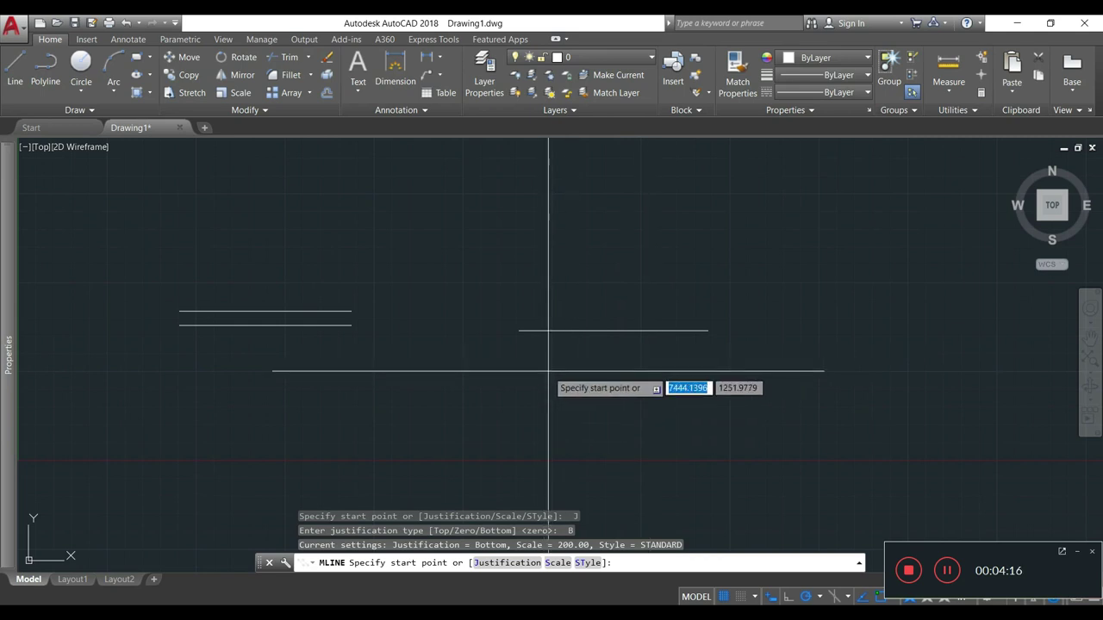
left_click(518, 330)
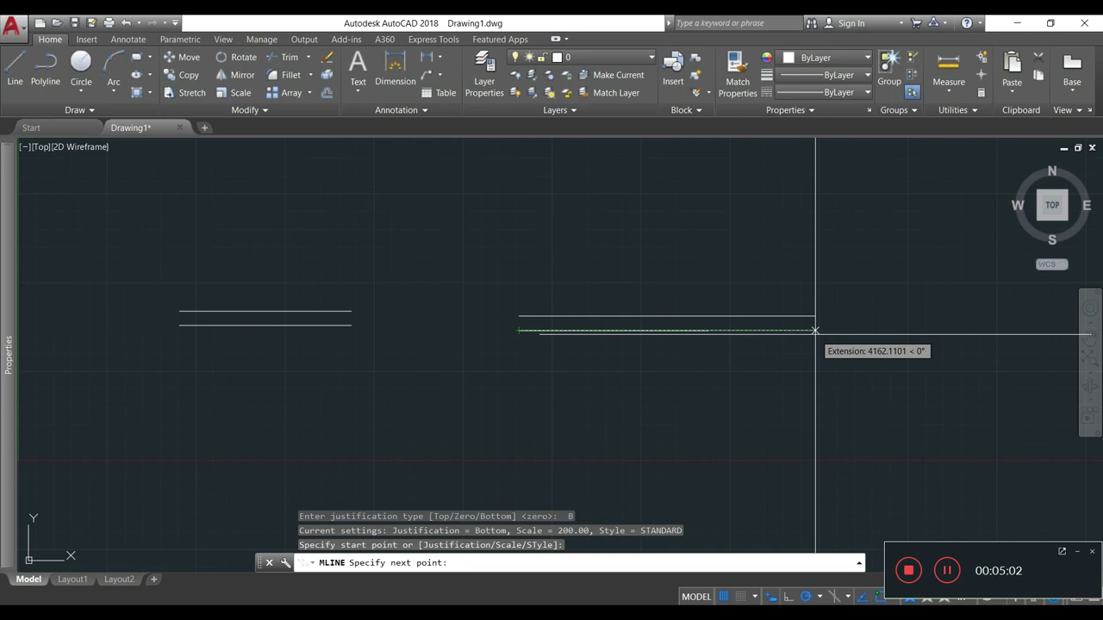
- Run the multiline 2000 units right, 3000 down, 2000 left and 3000 up, and close it into a rectangle
type("2000")
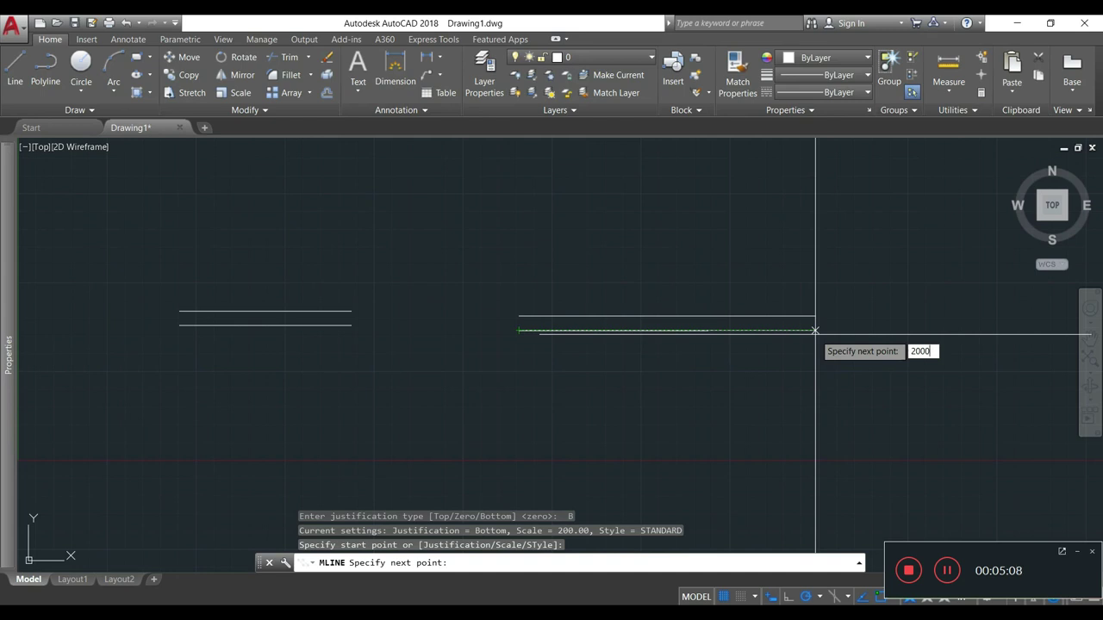
key("Return")
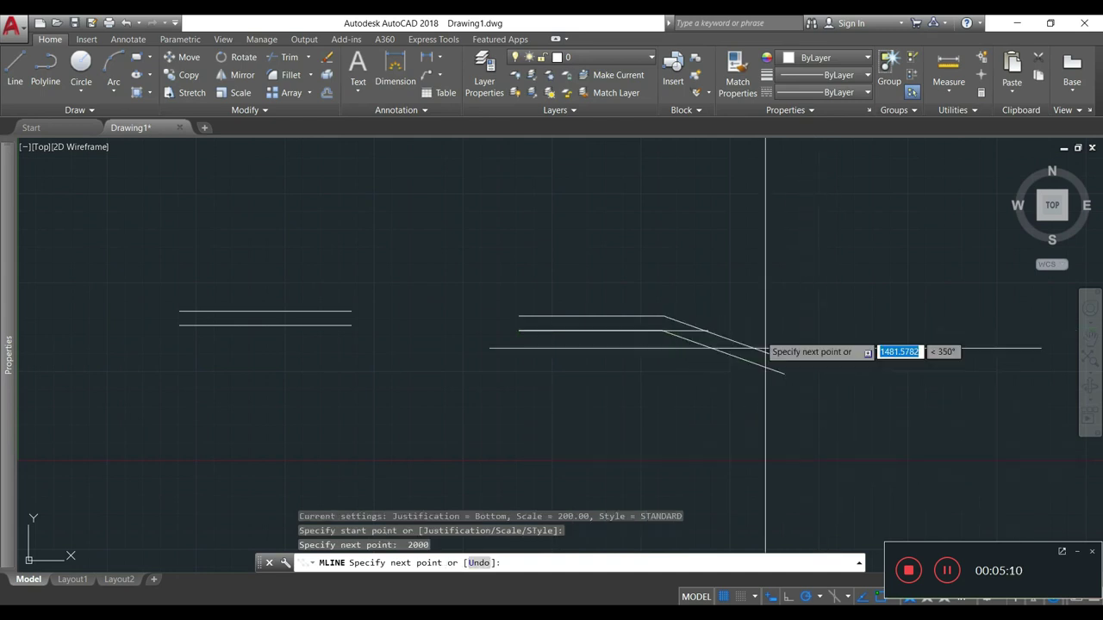
scroll(732, 319, "down", 3)
type("3000")
key("Return")
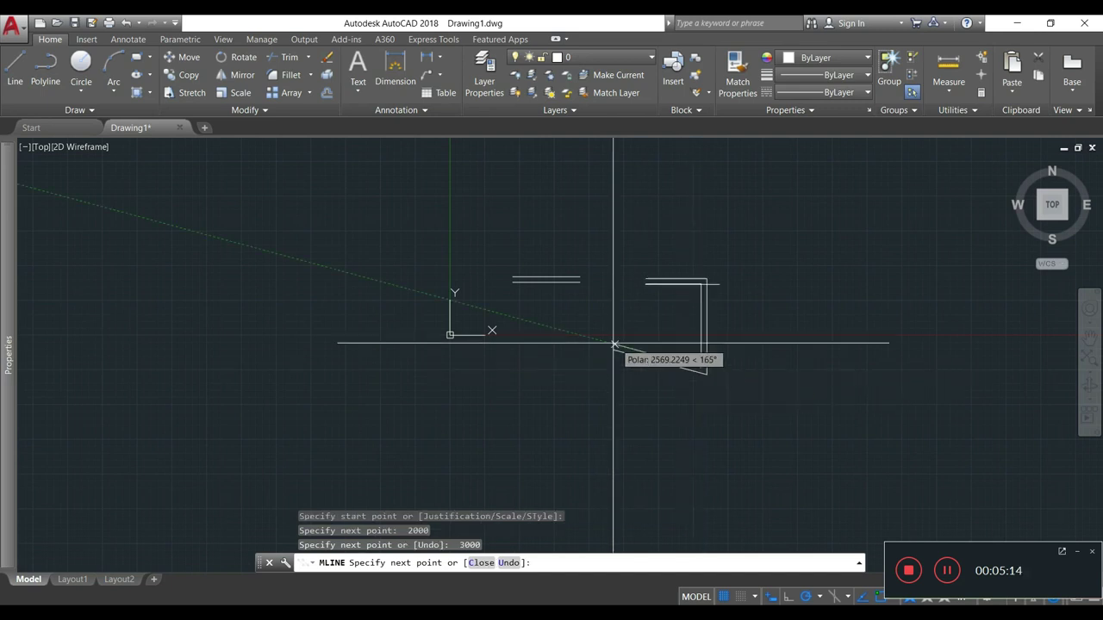
scroll(613, 387, "up", 2)
type("2000")
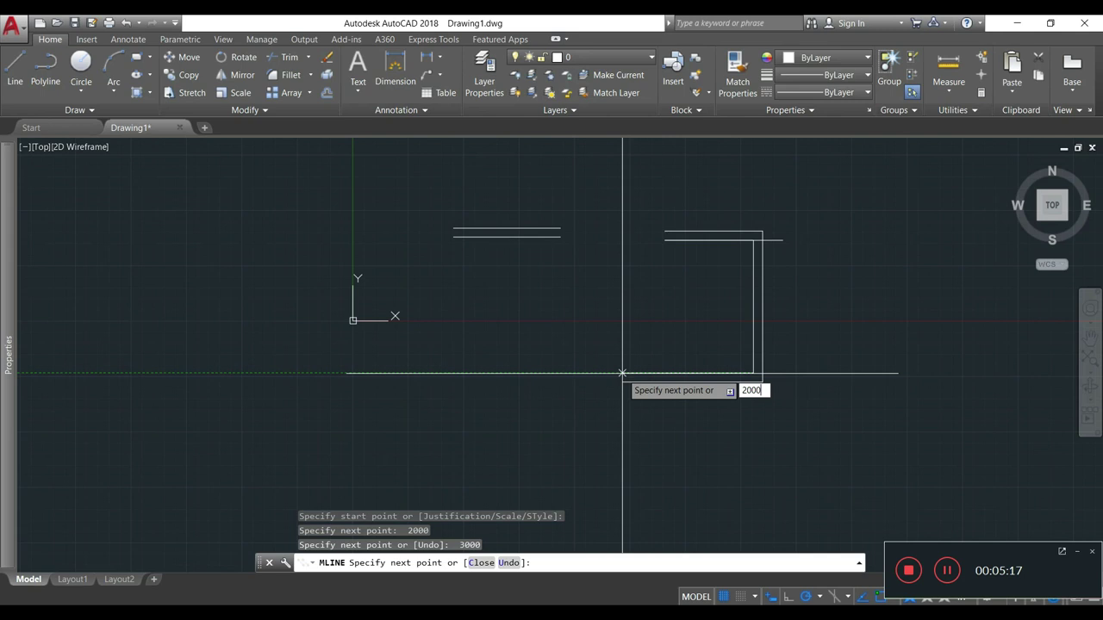
key("Return")
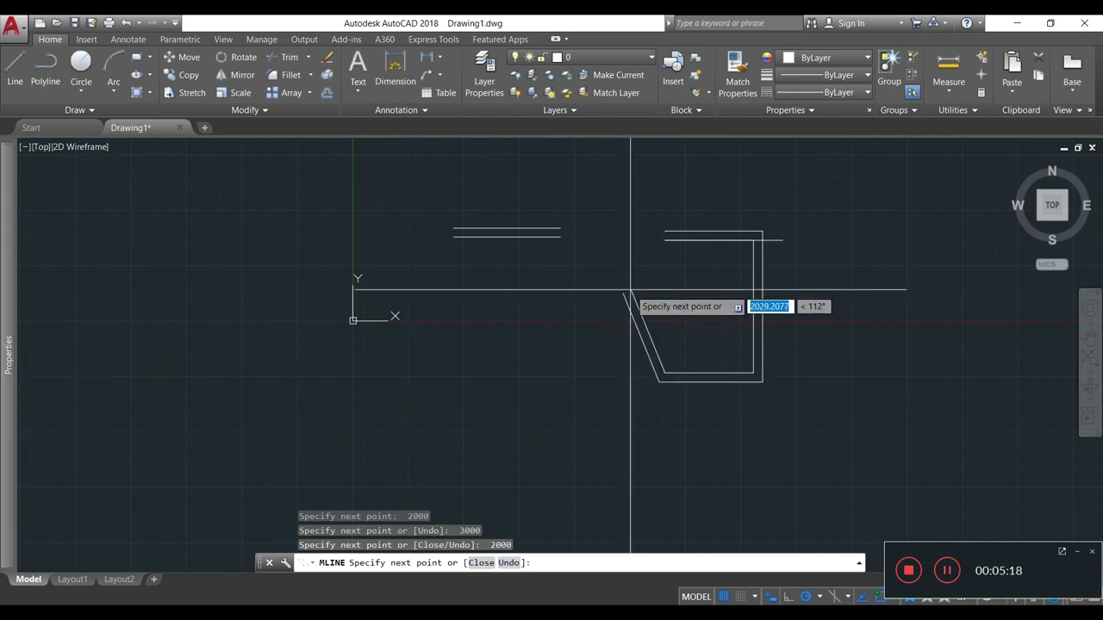
type("3000")
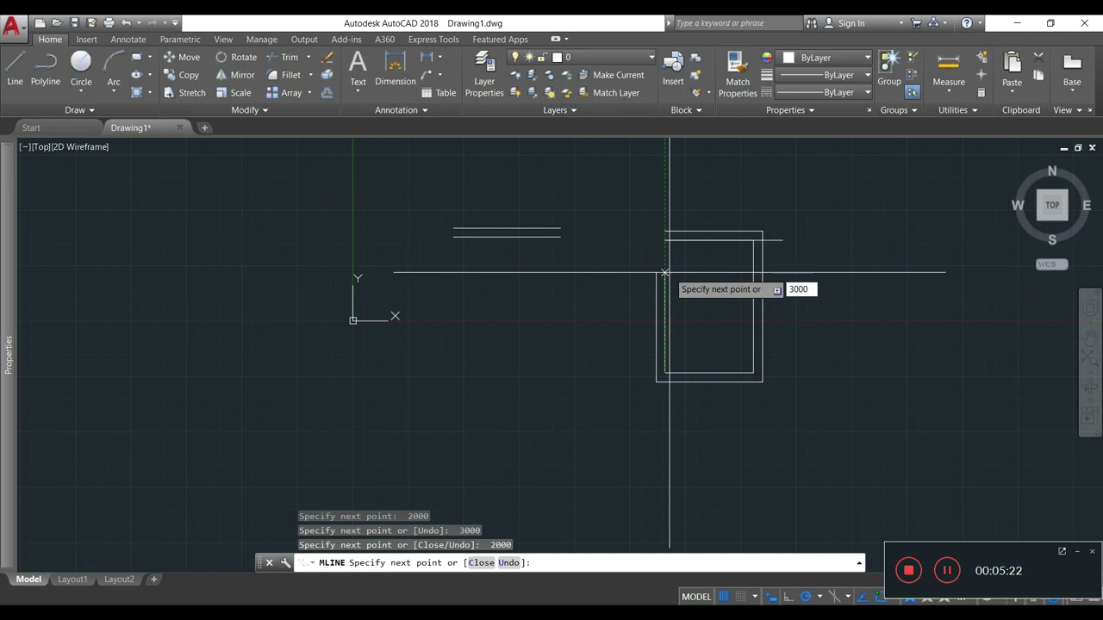
key("Return")
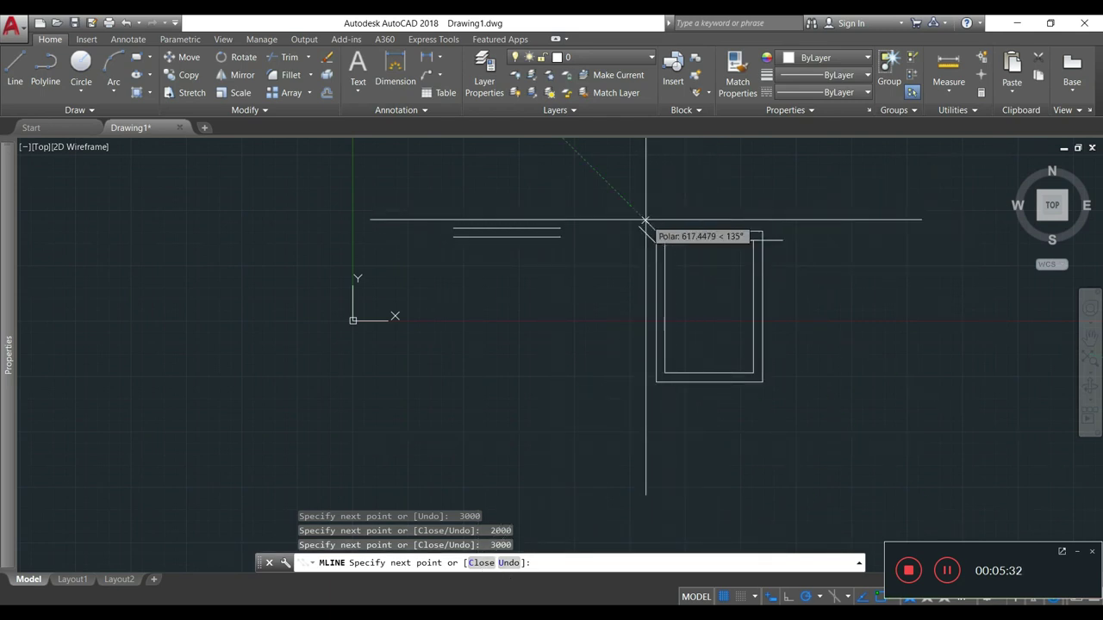
type("c")
key("Return")
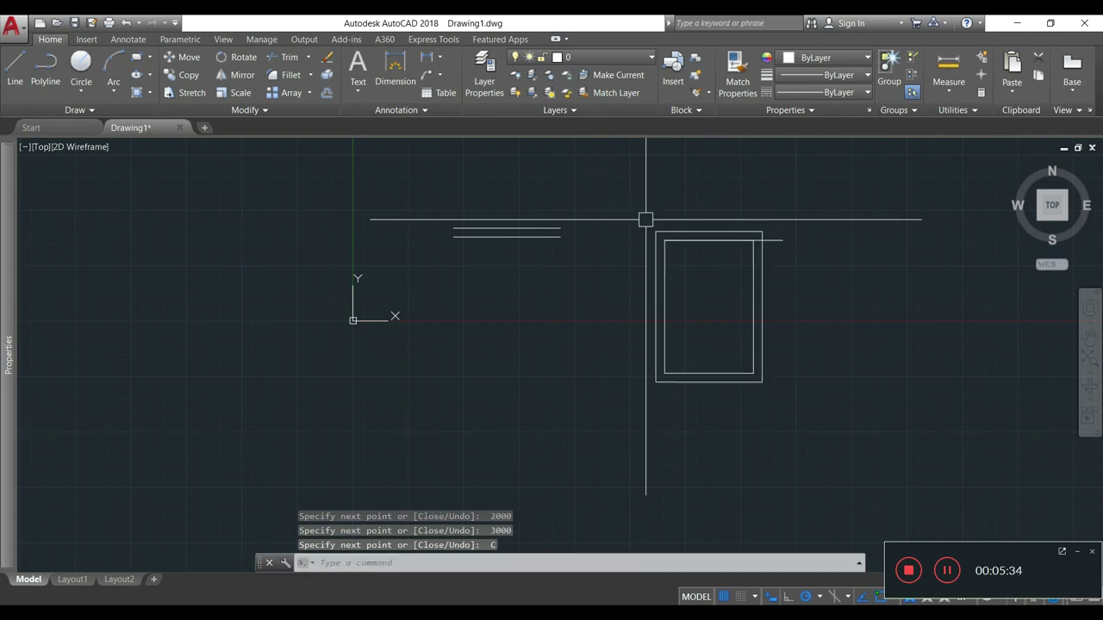
- Set the multiline scale to 19 for a new multiline
scroll(776, 274, "up", 4)
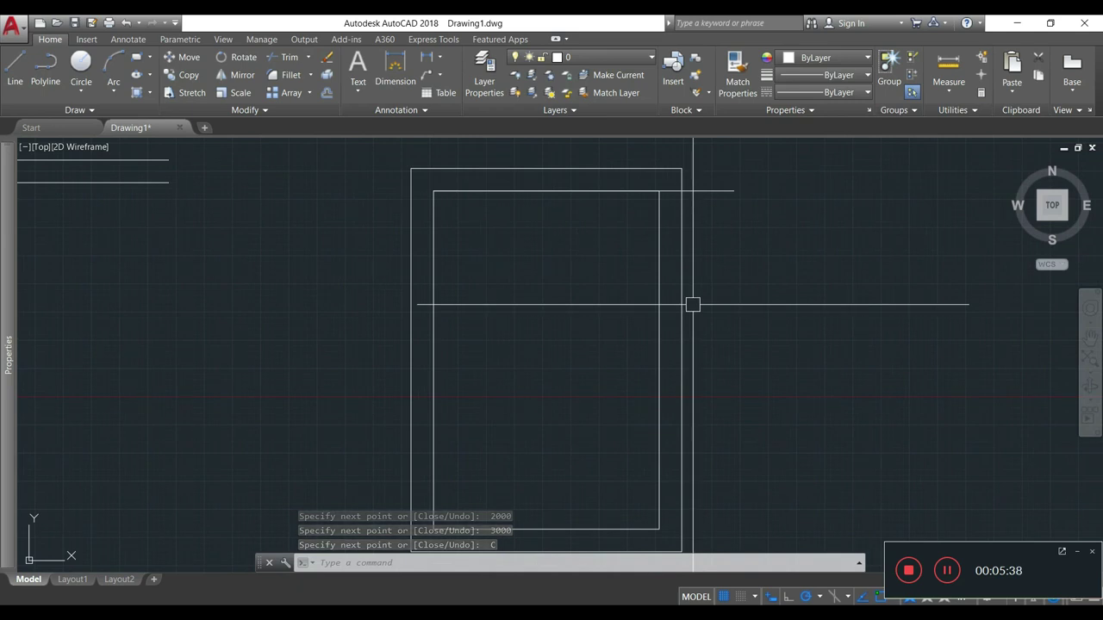
type("ML")
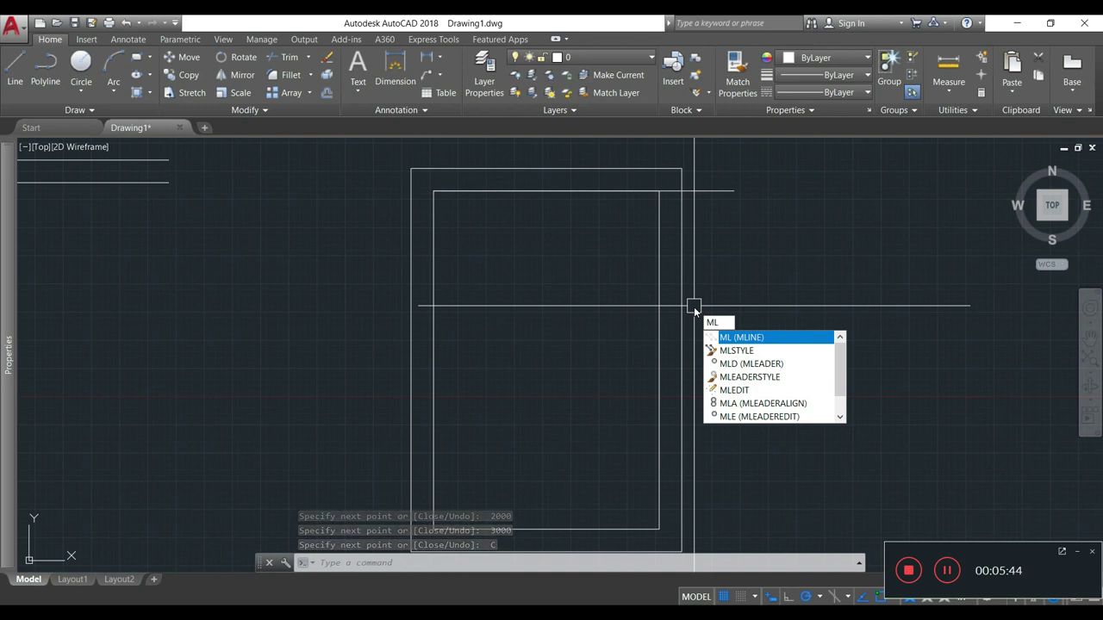
key("Return")
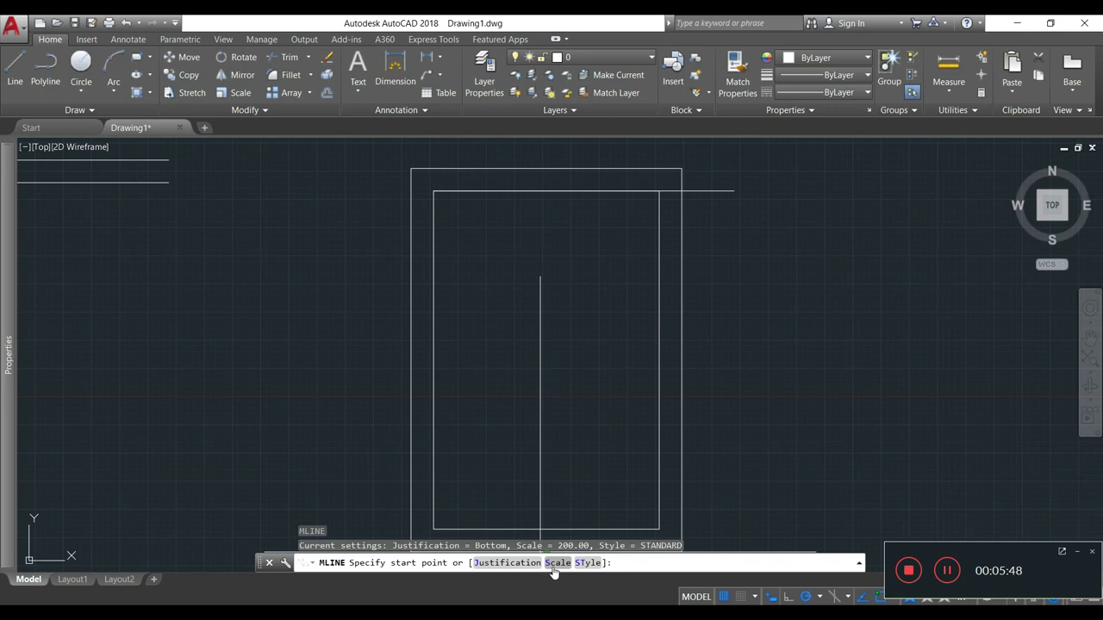
type("S")
key("Return")
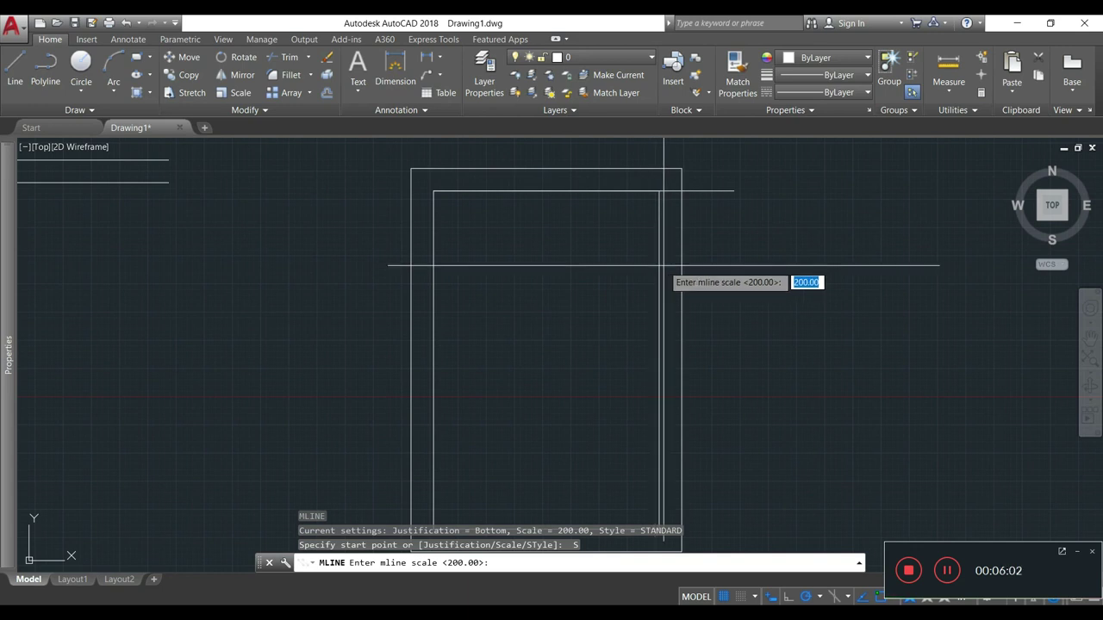
type("1")
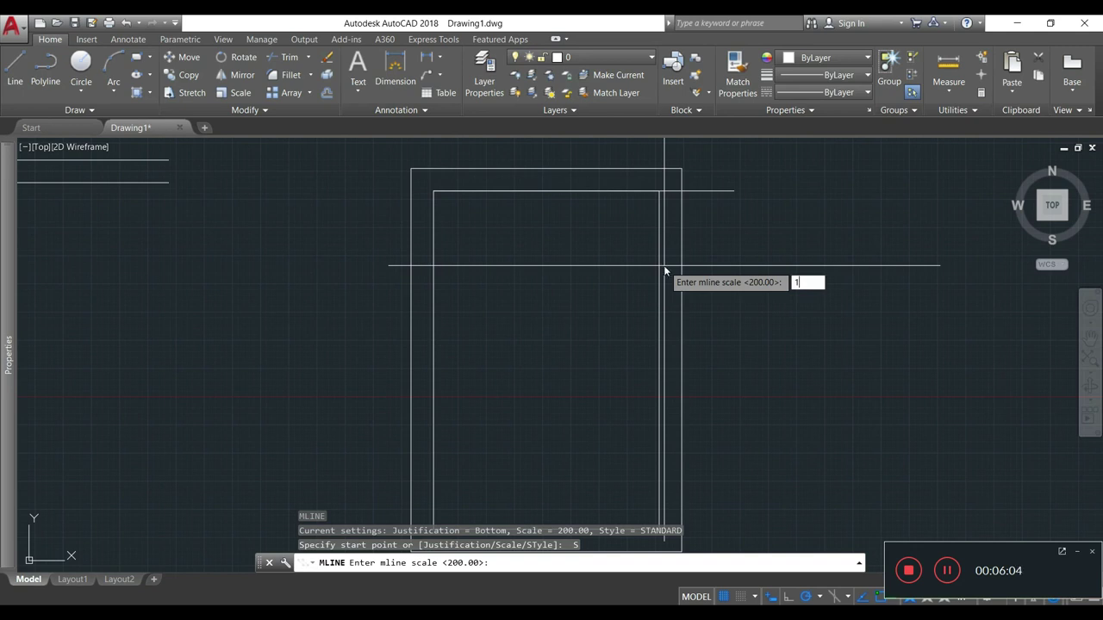
type("50")
type("1")
key("BackSpace")
key("BackSpace")
key("BackSpace")
type("19")
key("Return")
- Draw a U-shaped multiline to the right of the closed rectangle, going down, right and back up
left_click(816, 218)
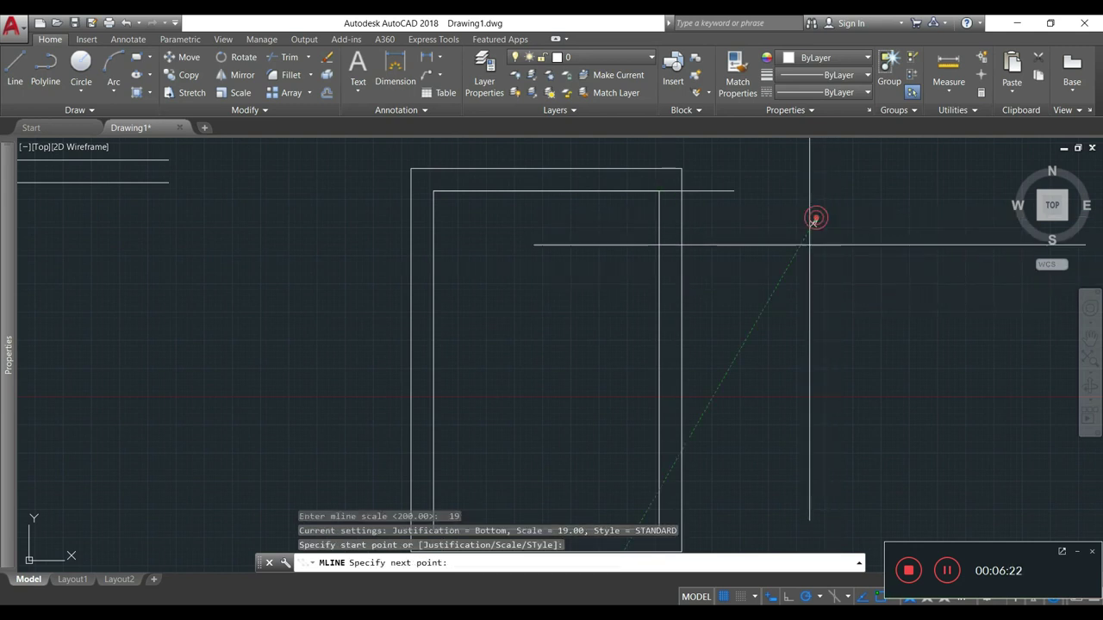
left_click(816, 330)
left_click(926, 330)
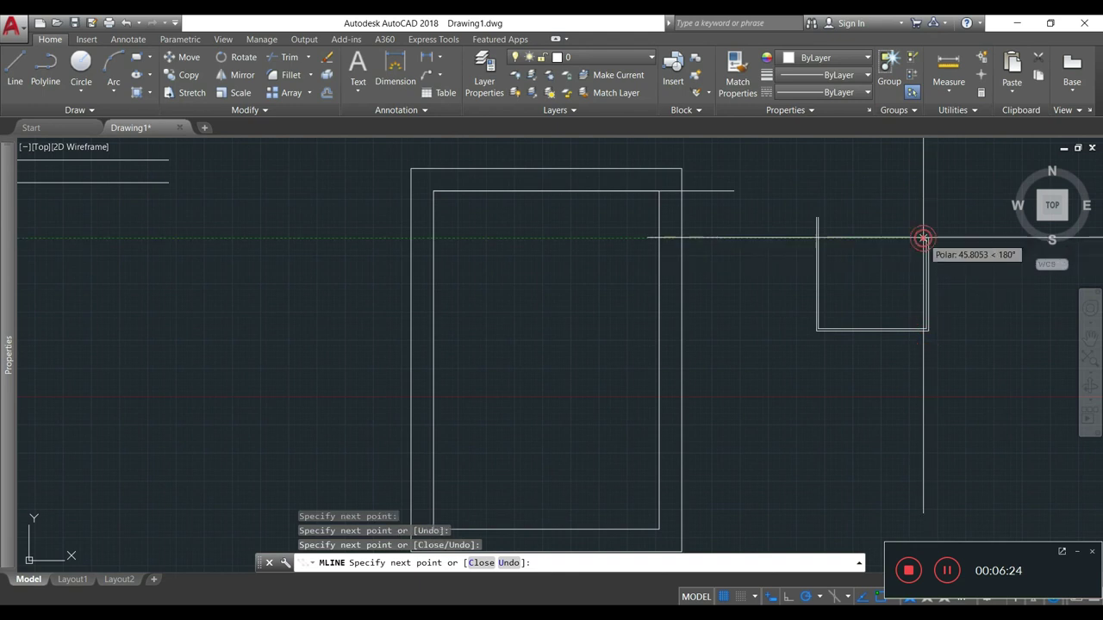
left_click(923, 238)
key("Escape")
- Erase the small U-shaped multiline beside the rectangle
type("e")
key("Return")
left_click(936, 241)
left_click(871, 364)
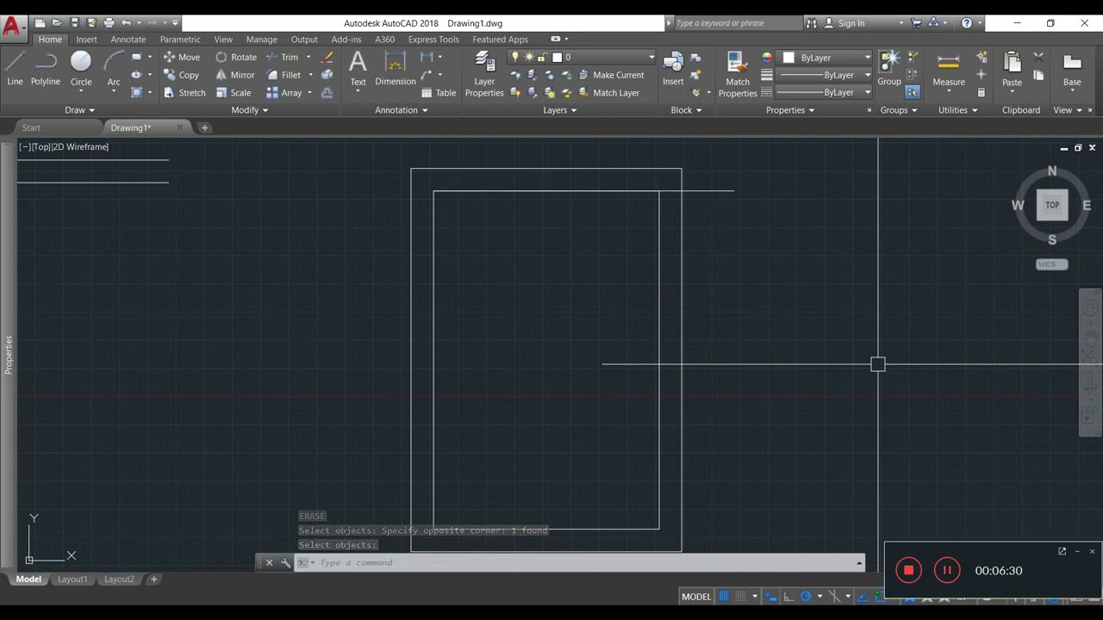
- List the loaded multiline styles through the Style option of the multiline command, and leave the command
mouse_move(771, 340)
middle_mouse_down()
mouse_move(591, 316)
mouse_move(629, 332)
middle_mouse_up()
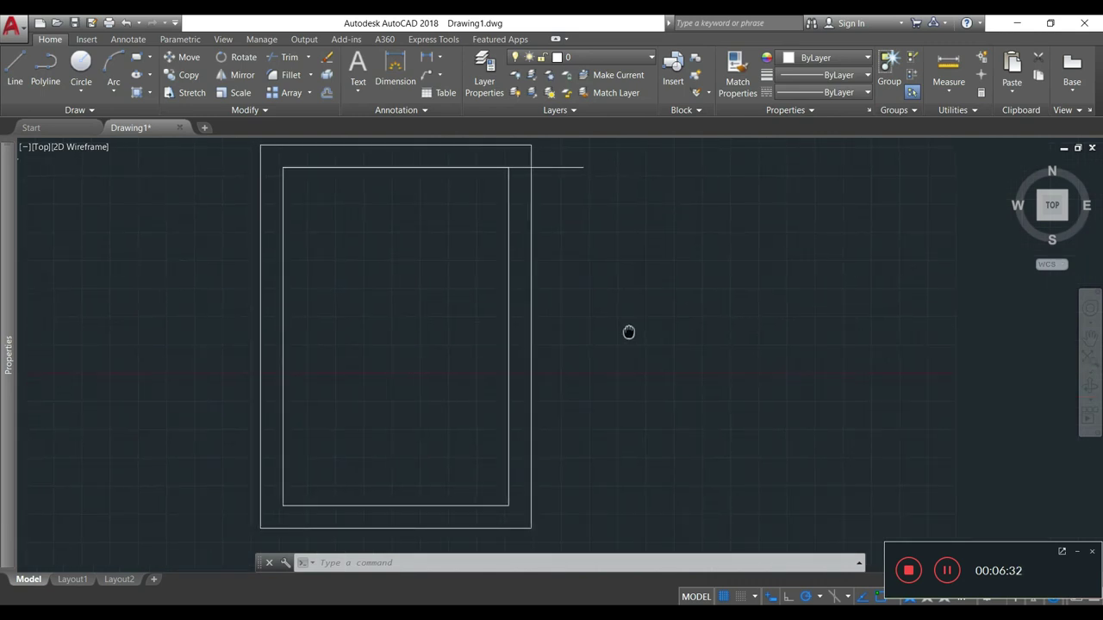
middle_click_drag(574, 382, 617, 409)
middle_click_drag(555, 363, 588, 327)
type("ml")
key("Return")
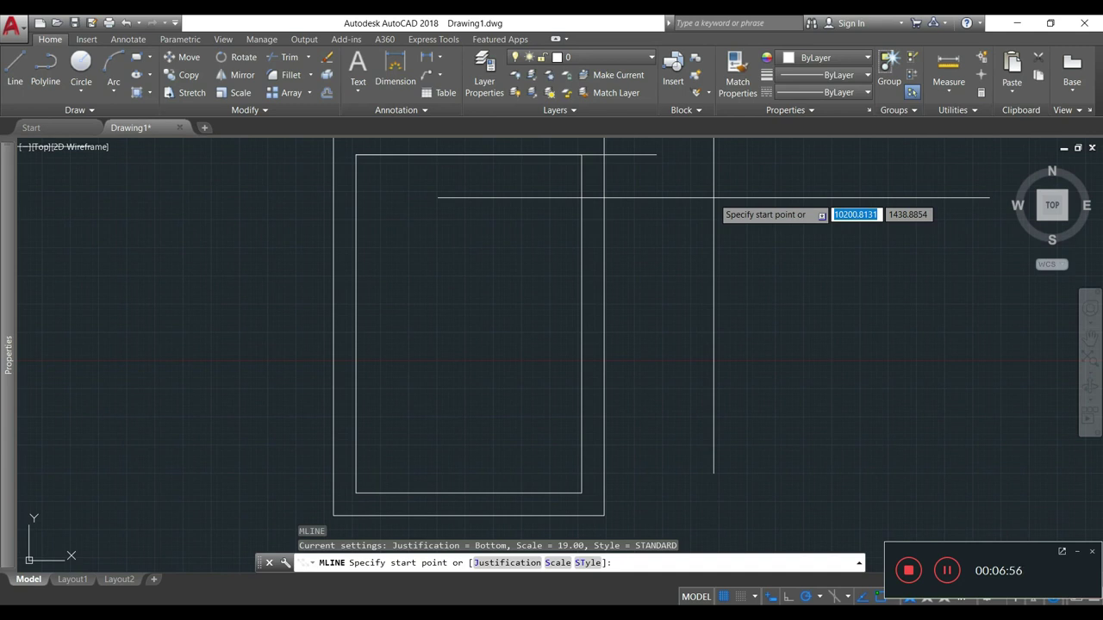
type("ST")
key("Return")
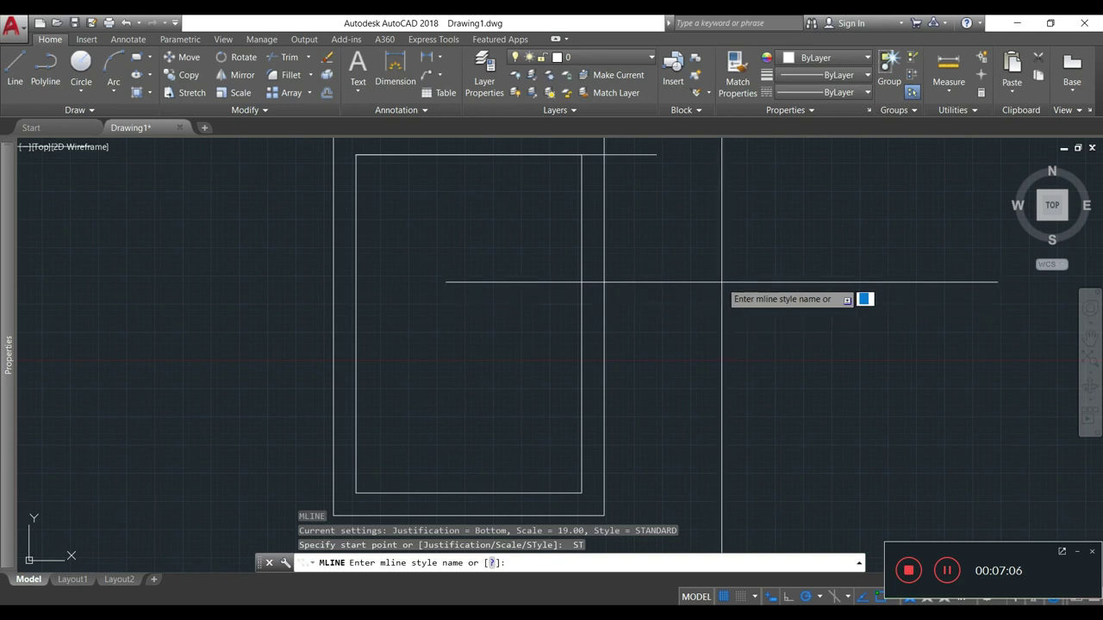
type("?")
key("Return")
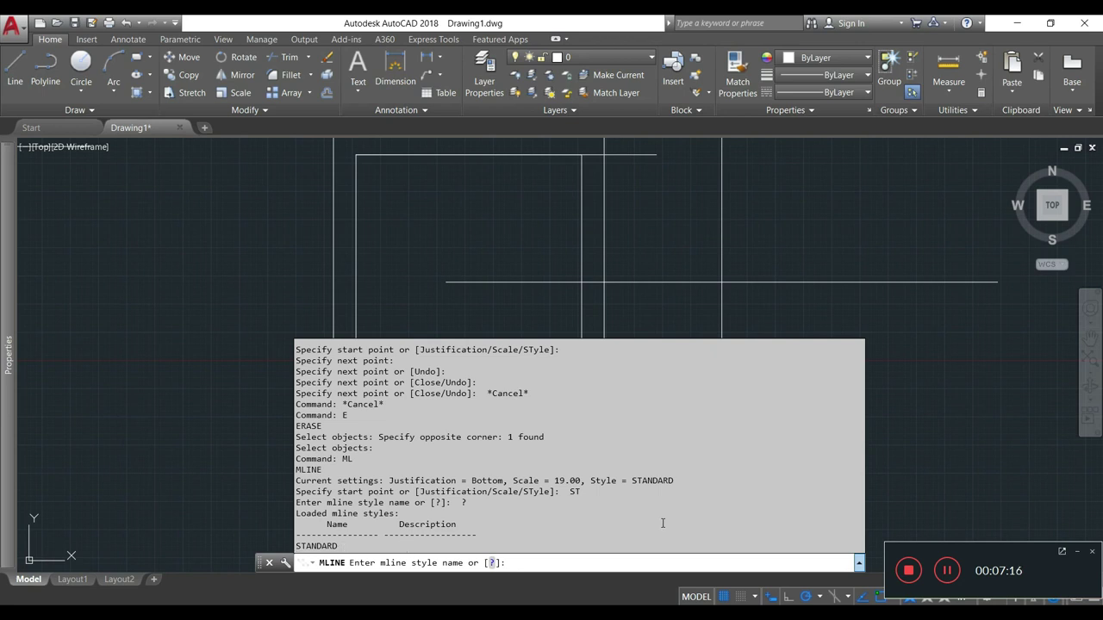
key("Escape")
key("Escape")
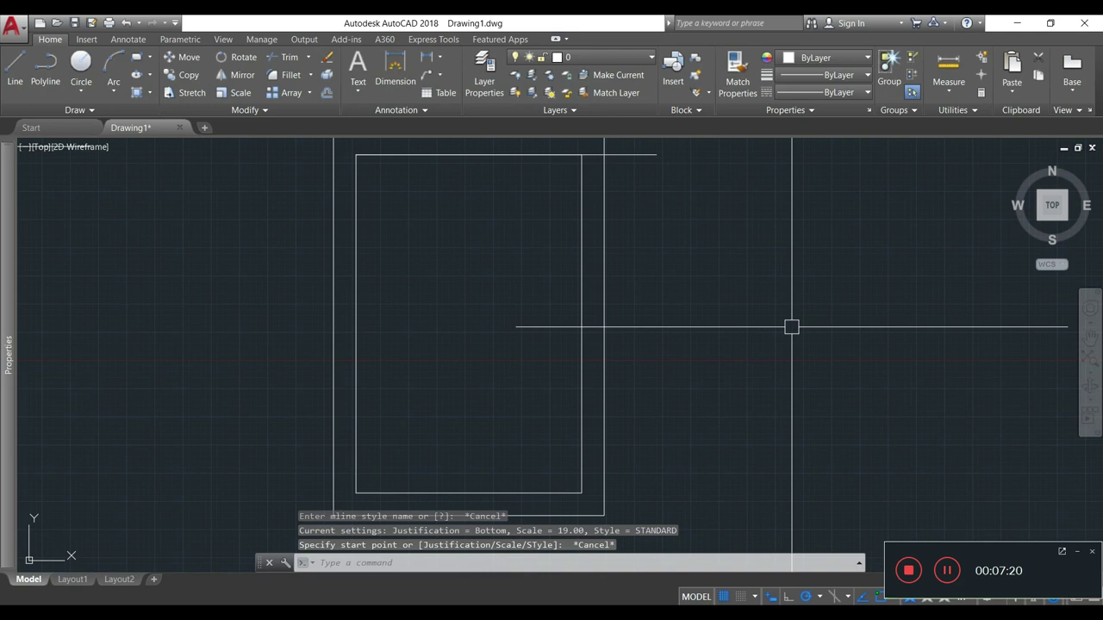
- Open the multiline style manager with the MLSTYLE command and move its dialog clear of the rectangle
type("ML")
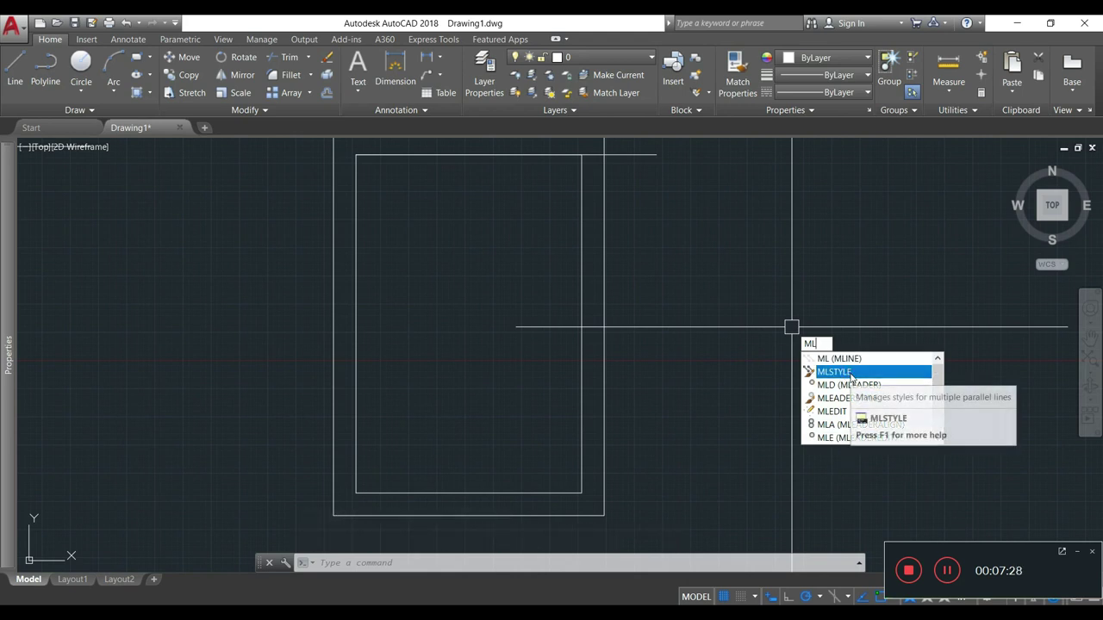
type("S")
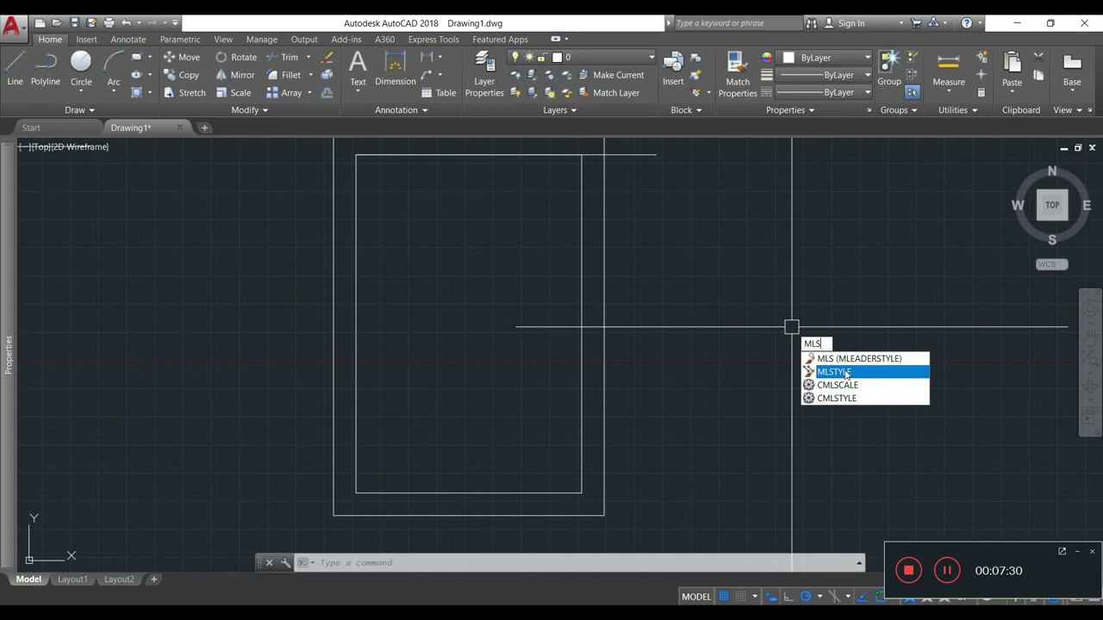
type("TY")
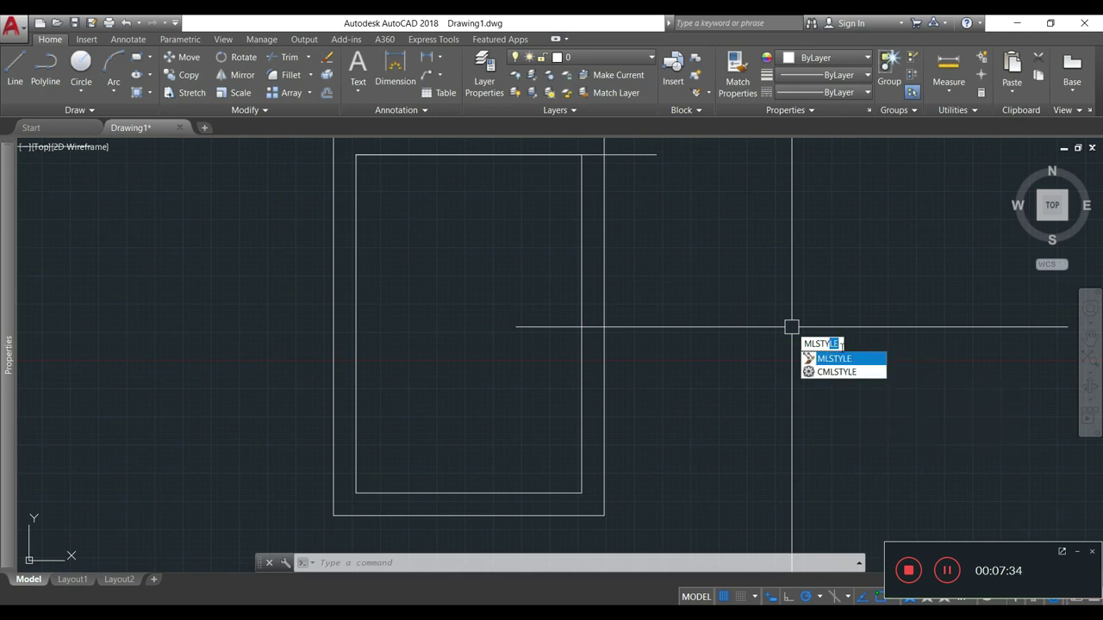
left_click(858, 359)
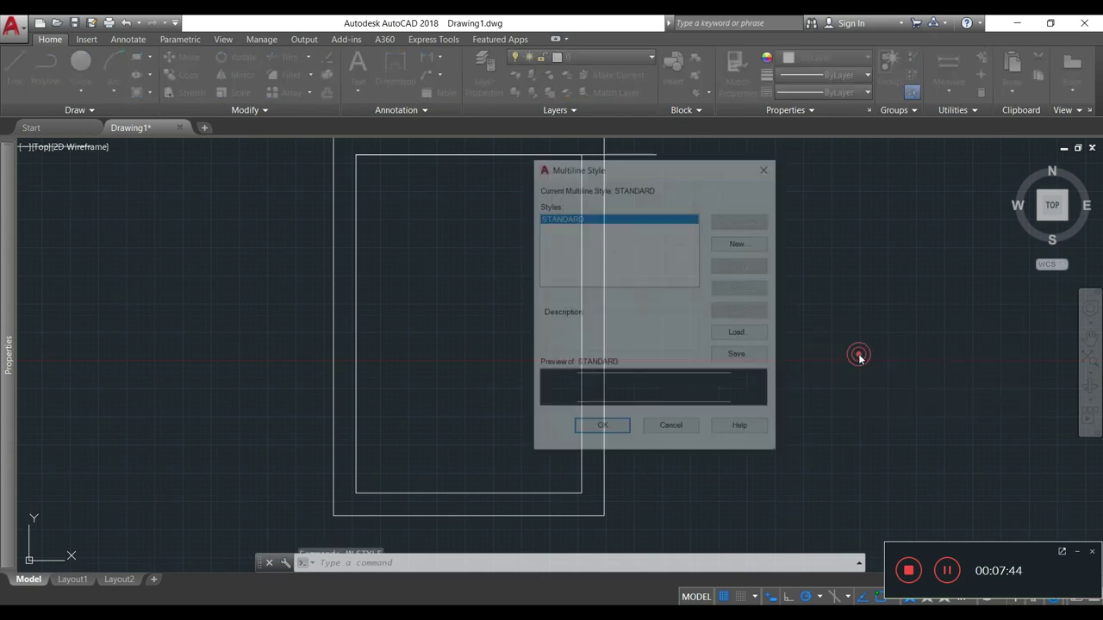
left_click_drag(669, 168, 780, 160)
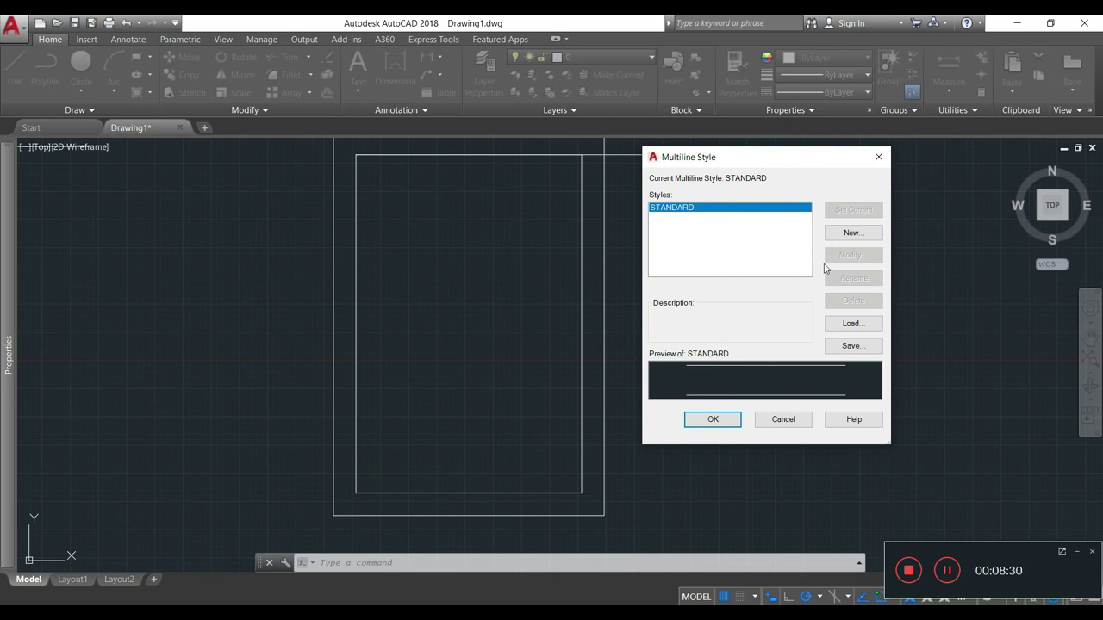
- Create a multiline style named MULTILINE1 based on STANDARD and give it the description WALLS
left_click(854, 237)
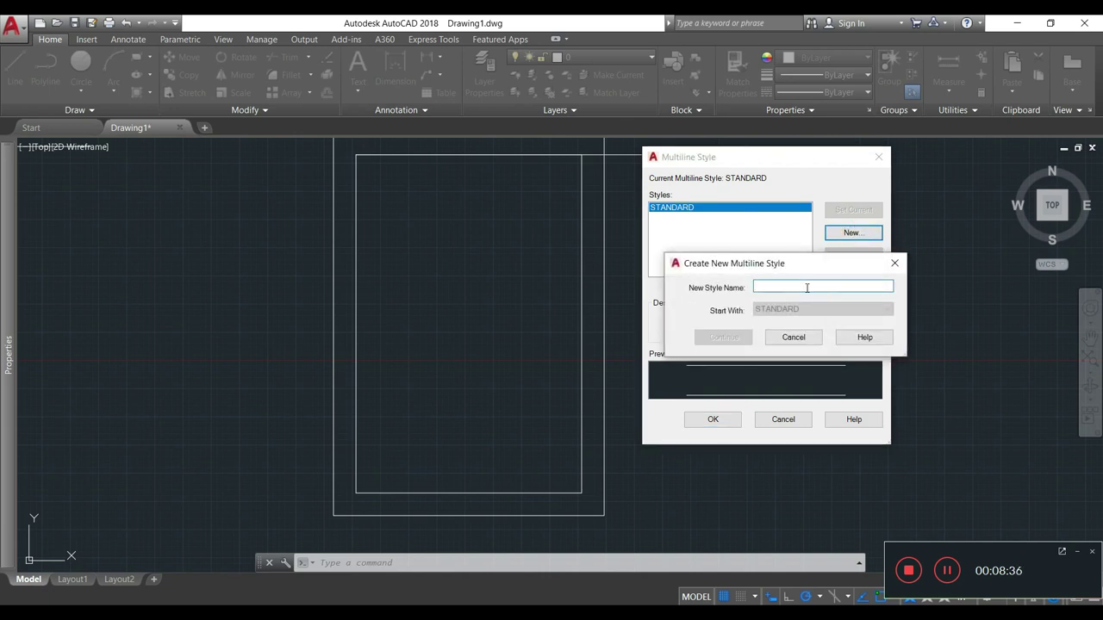
type("MUL")
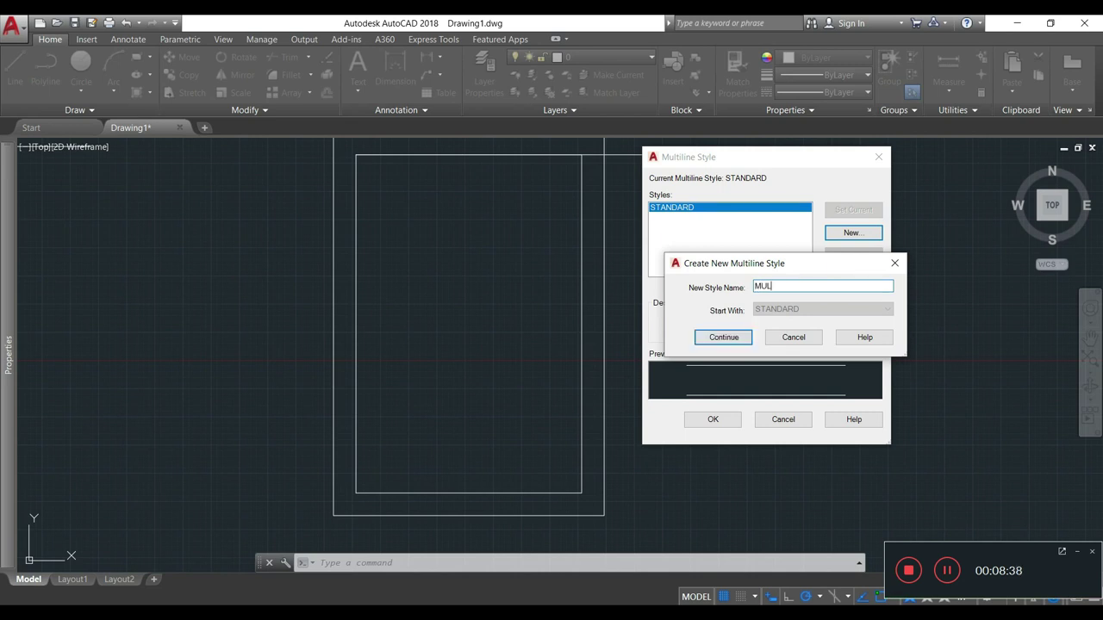
type("TILINE1")
left_click(792, 286)
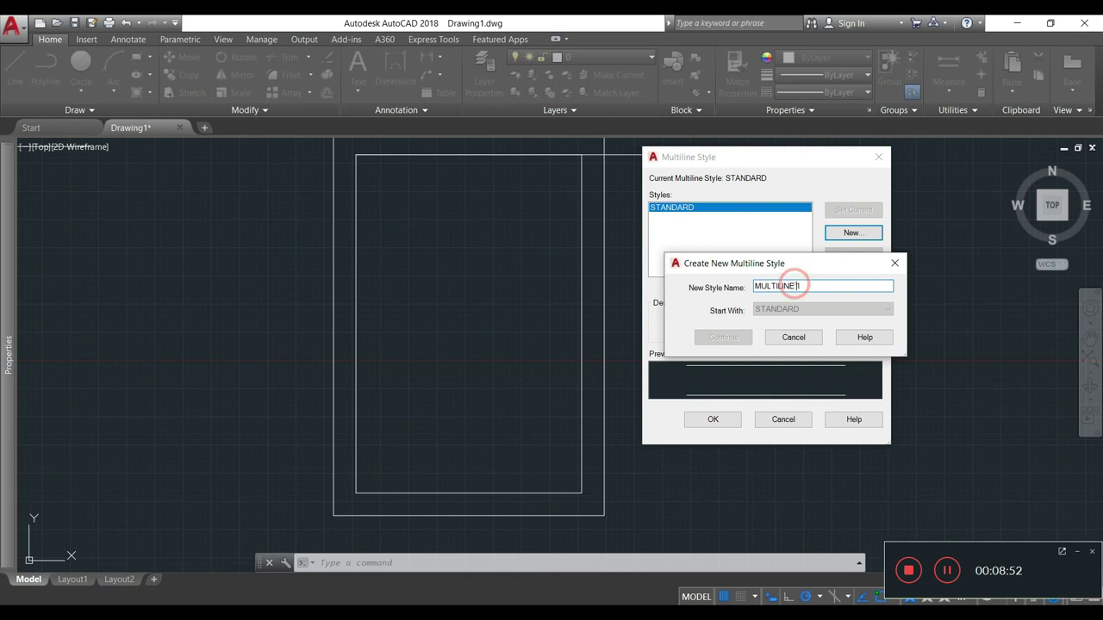
key("BackSpace")
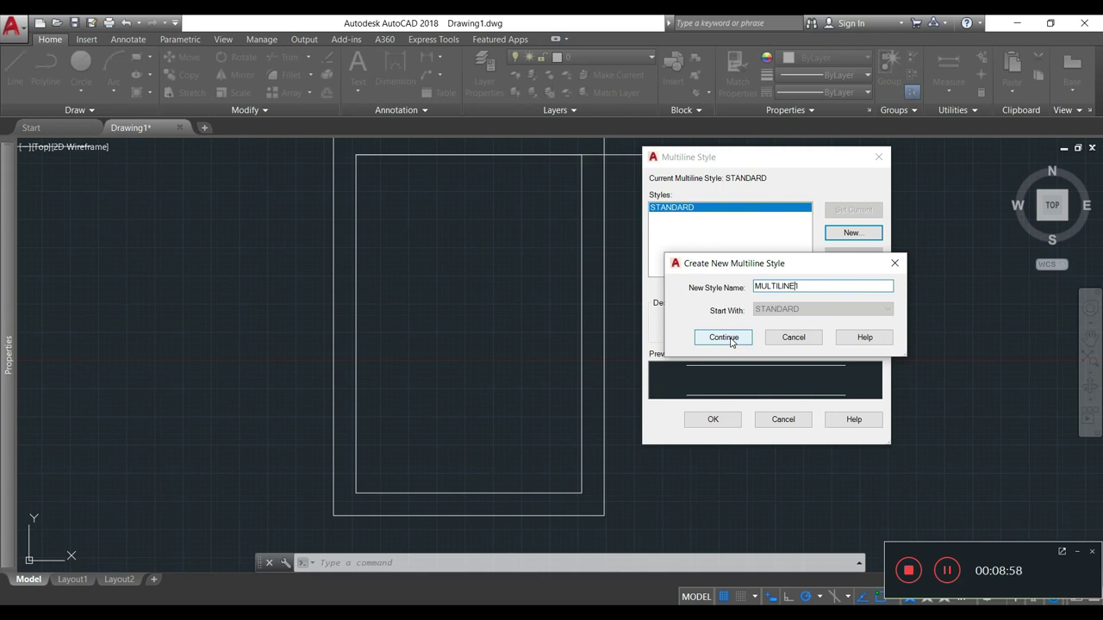
left_click(731, 338)
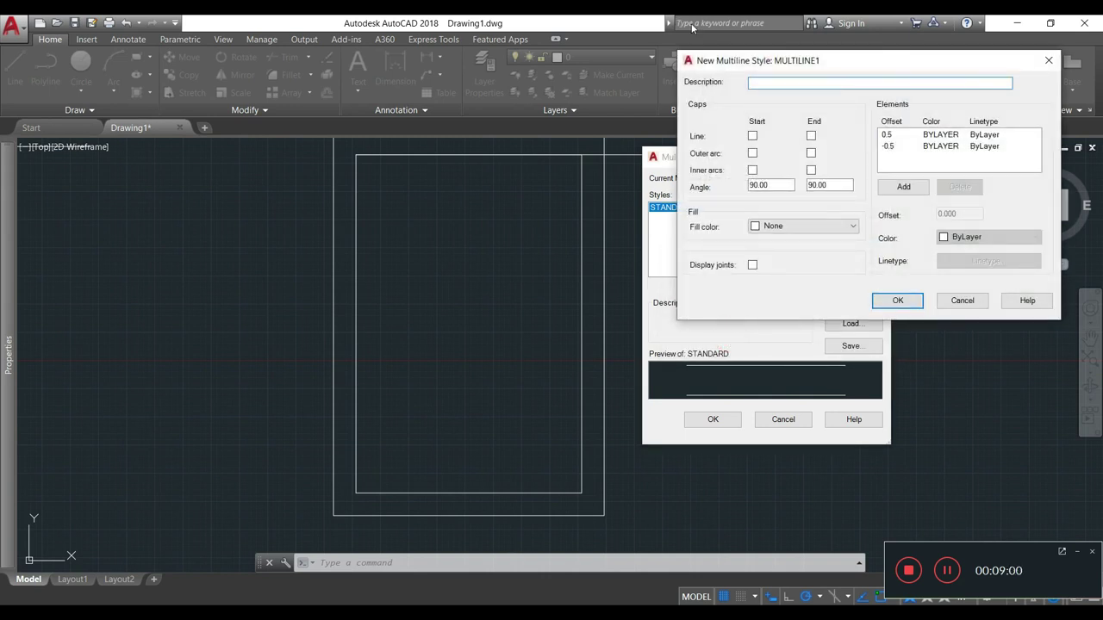
left_click_drag(787, 60, 667, 57)
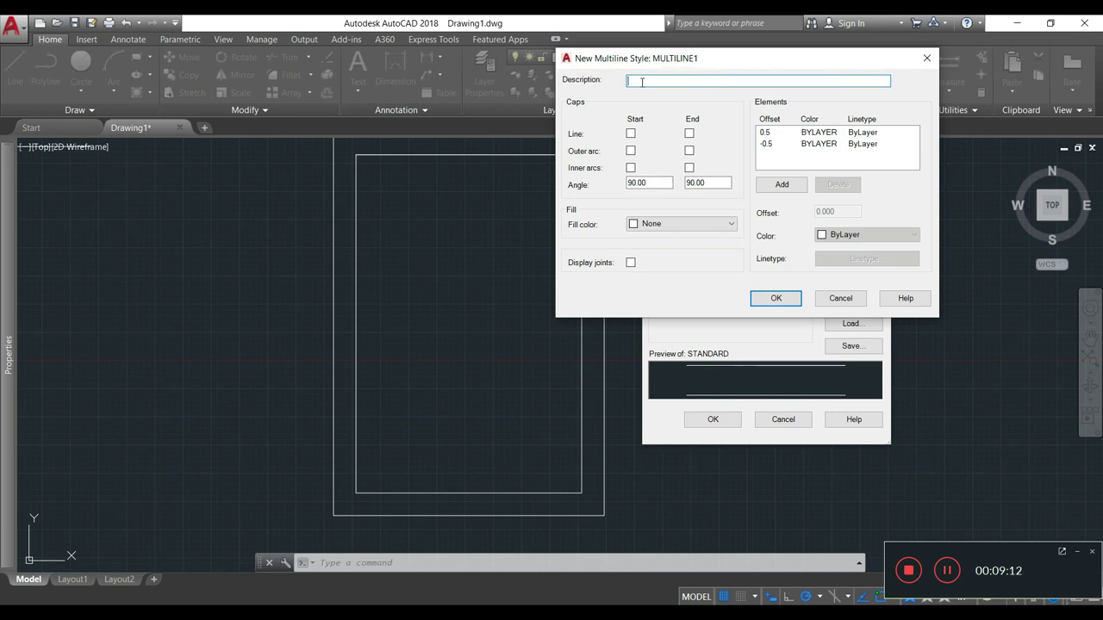
type("WALLS")
- Try straight line caps at the start and end of the multiline, and clear both
left_click(631, 134)
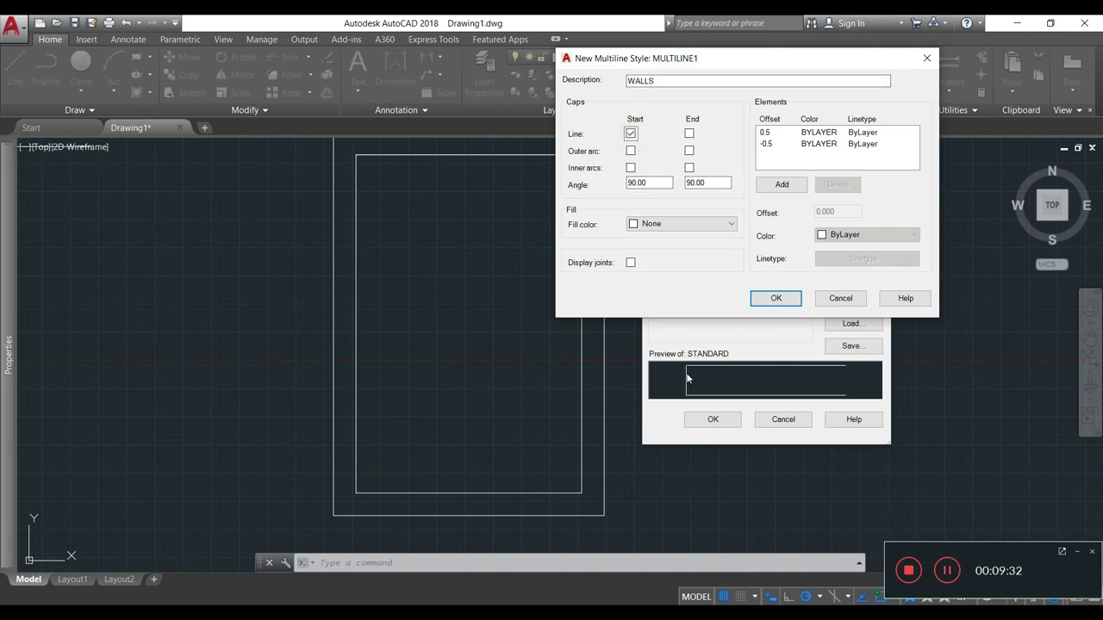
left_click(690, 133)
left_click(630, 133)
left_click(689, 134)
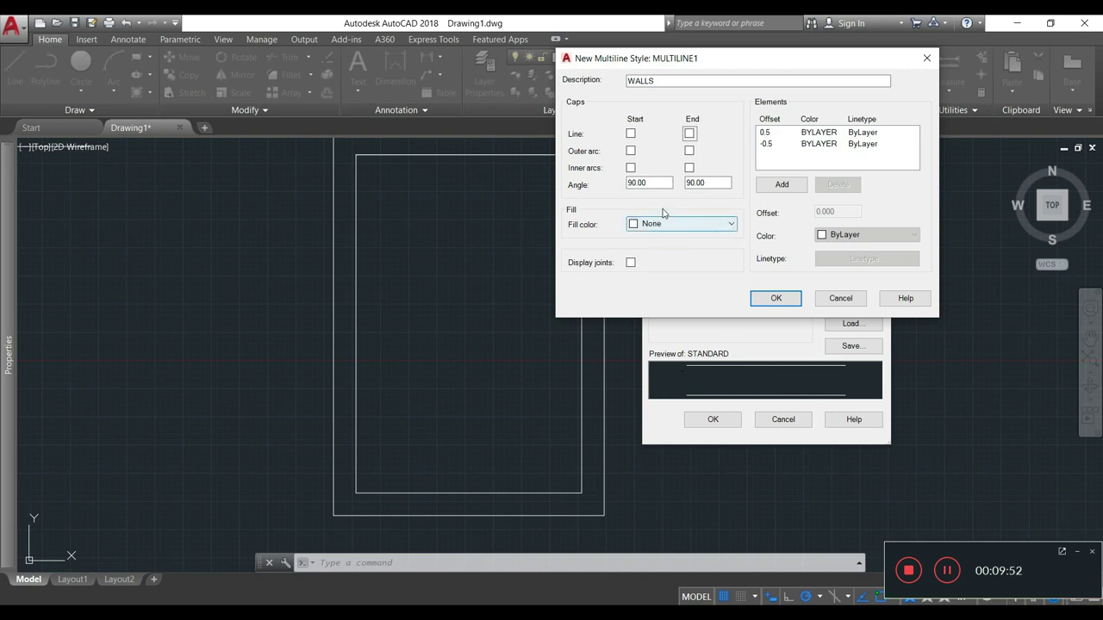
- Try outer arc caps at the start and end of the multiline, and clear both
left_click(631, 151)
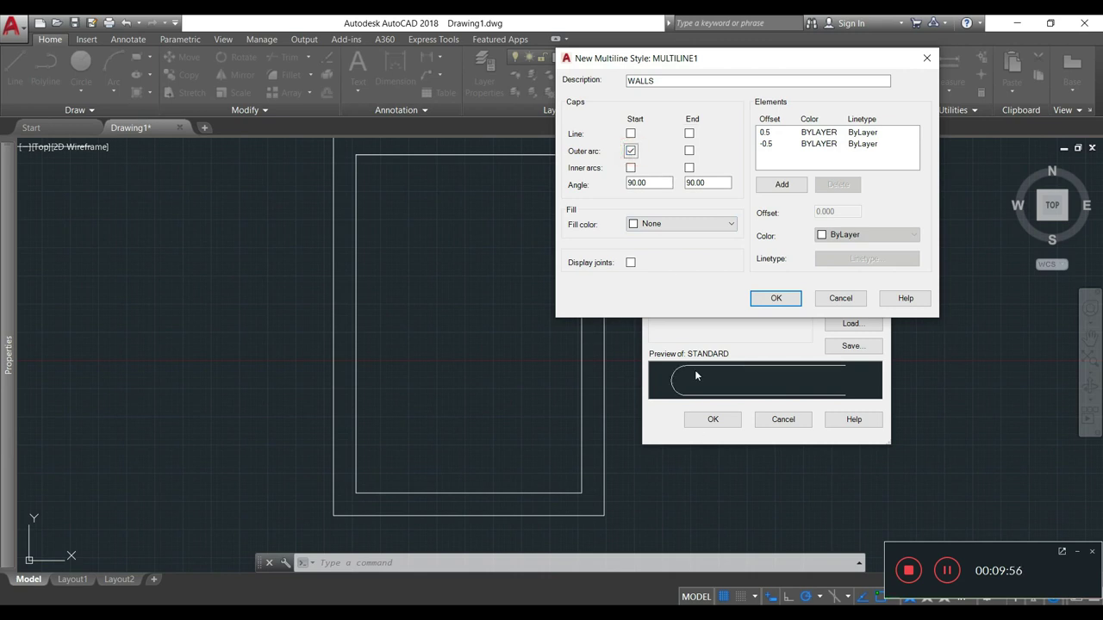
left_click(689, 152)
left_click(689, 152)
left_click(689, 151)
left_click(689, 152)
left_click(631, 151)
- Try inner arc caps at the start and end of the multiline, and clear both
left_click(631, 168)
left_click(688, 168)
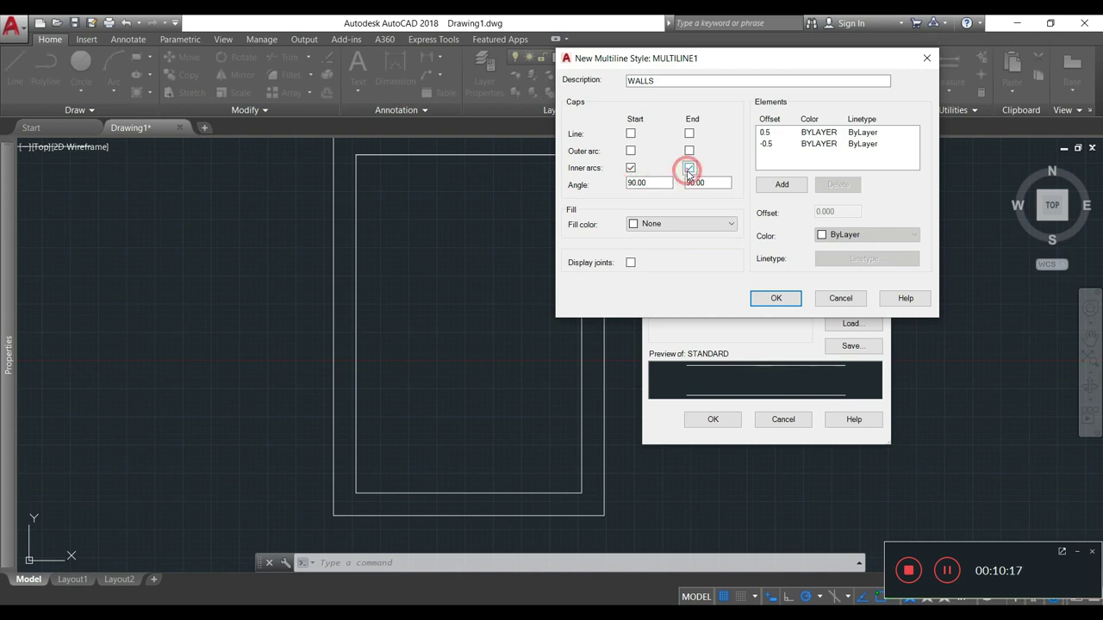
left_click(631, 169)
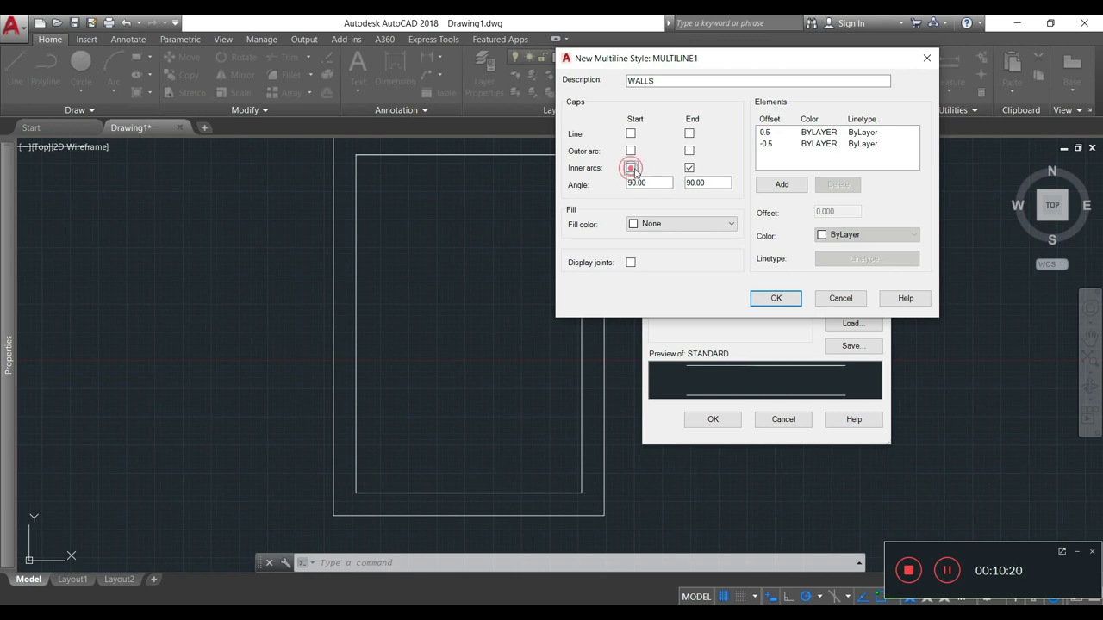
left_click(689, 168)
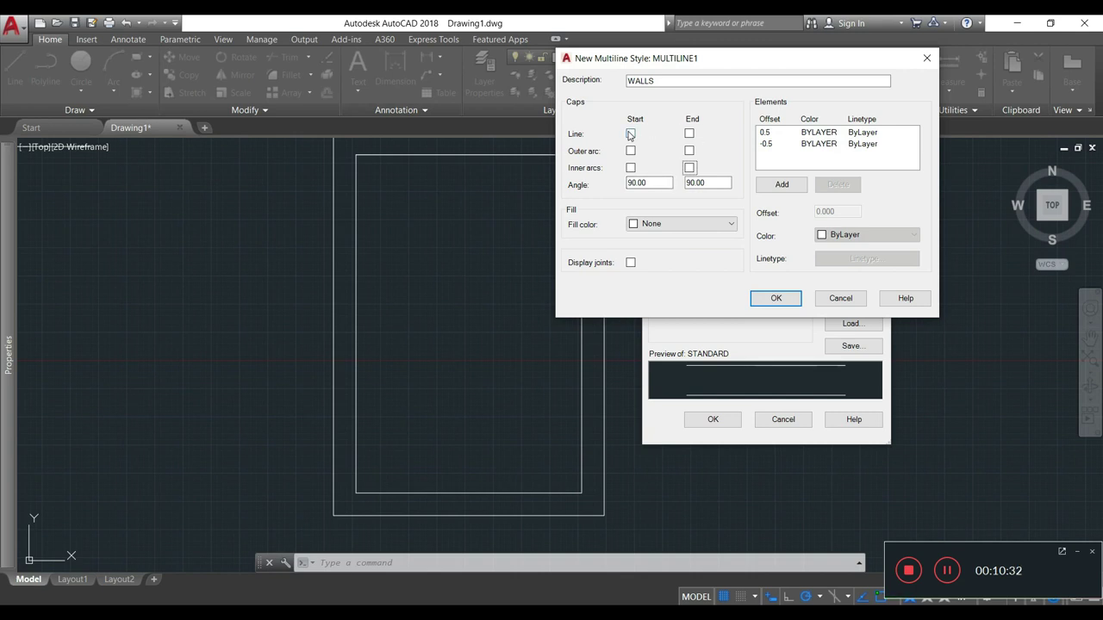
- Try a start line cap angled at 45 degrees, clear the cap and restore the start angle to 90
left_click_drag(632, 182, 665, 193)
double_click(657, 183)
type("45")
left_click(631, 133)
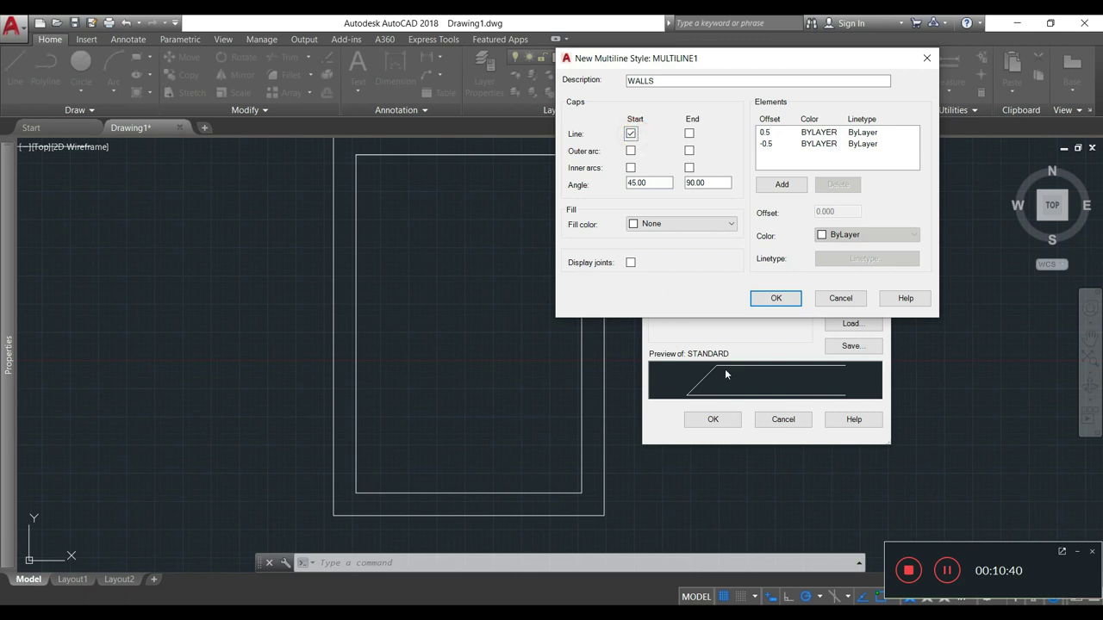
left_click(629, 133)
double_click(642, 182)
type("90")
left_click(647, 202)
- Look through the fill colours, keeping None, and switch the display of joints on and off again
left_click(694, 226)
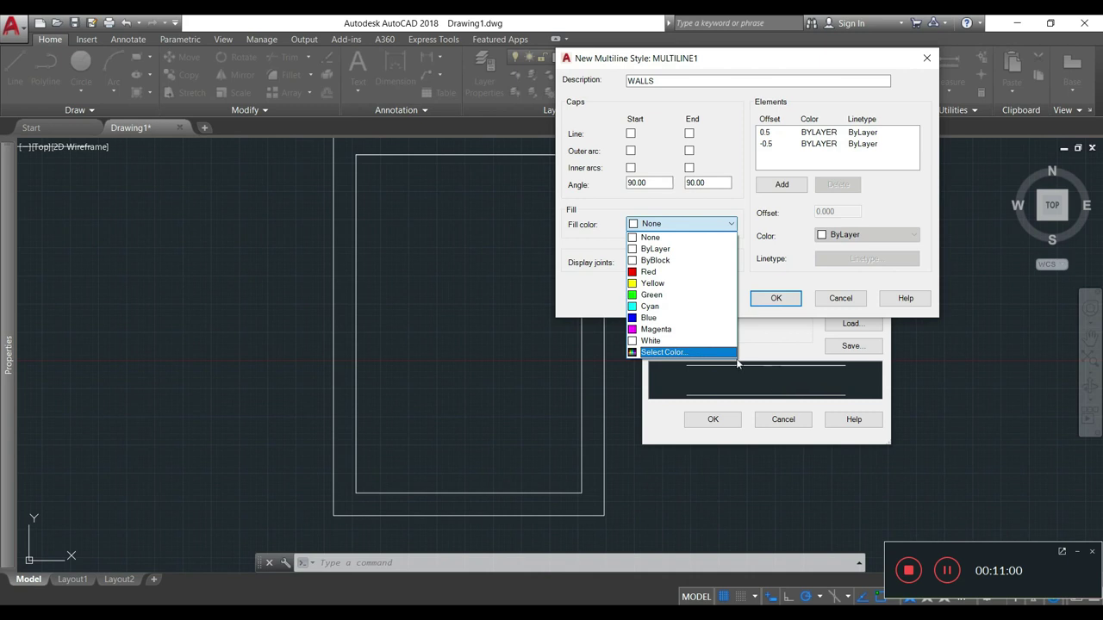
left_click(668, 225)
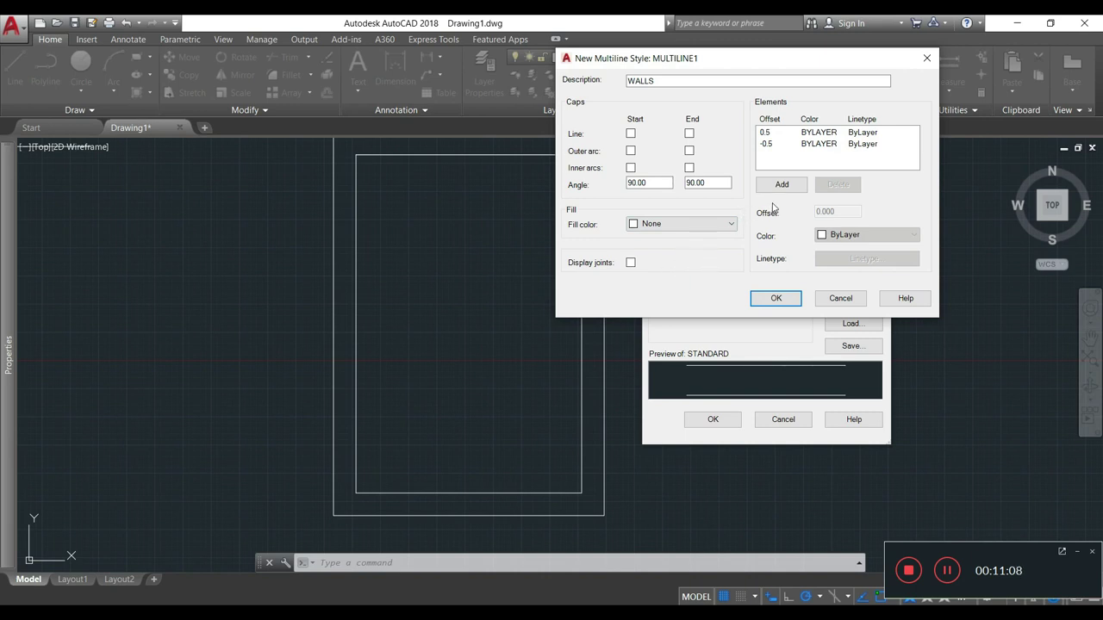
left_click(632, 263)
left_click(631, 263)
- Add a third line element at offset 0 to the MULTILINE1 style
left_click(782, 185)
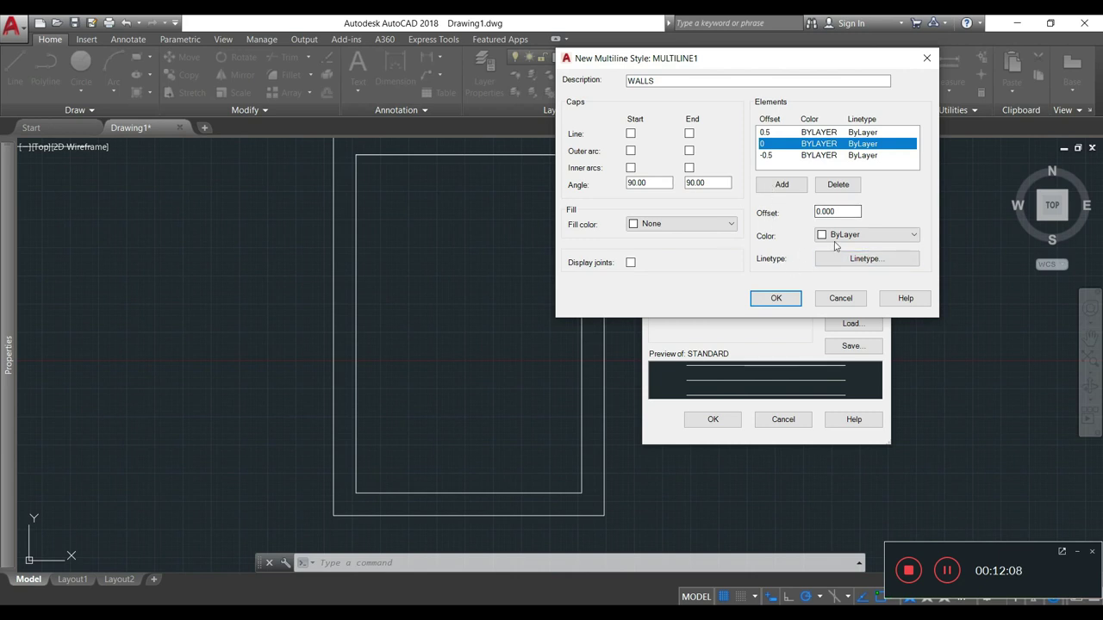
left_click(834, 212)
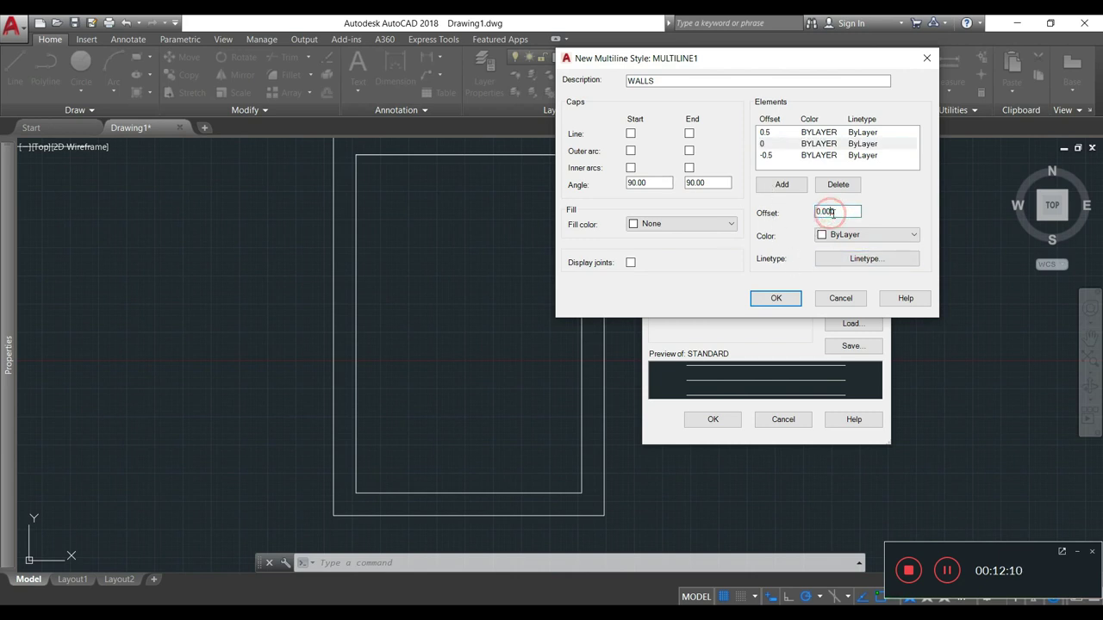
double_click(833, 212)
- Set the offset of the 0.5 line element to 50
left_click(769, 132)
double_click(833, 213)
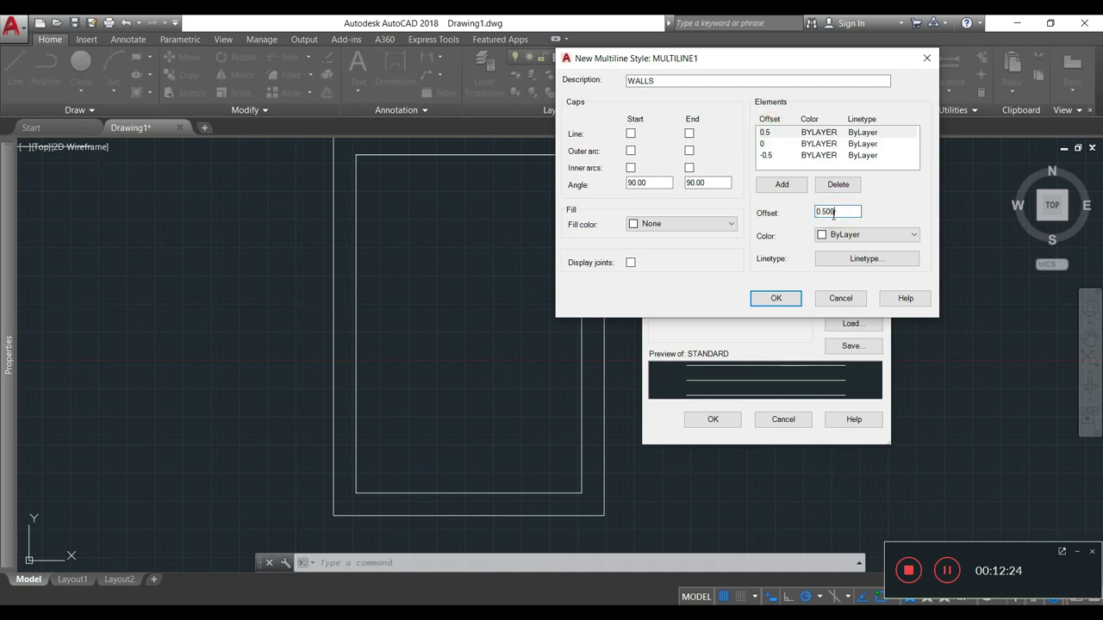
type("50")
left_click(891, 208)
left_click(847, 213)
left_click(773, 145)
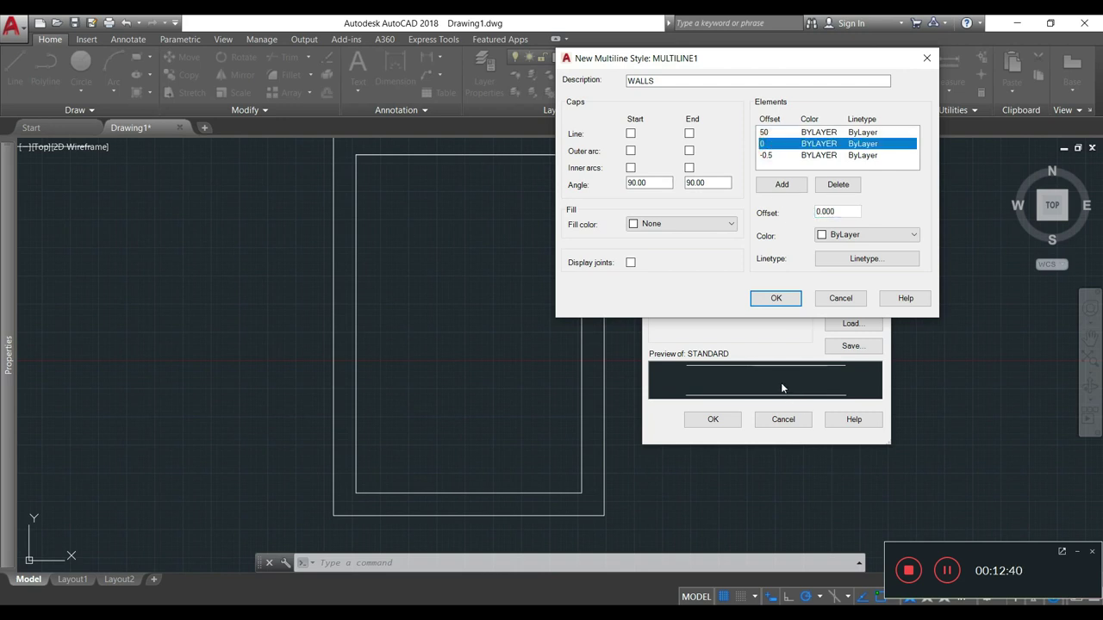
left_click(887, 438)
- Try the colour Cyan on the line element at offset 50, and restore it to ByLayer
left_click(771, 132)
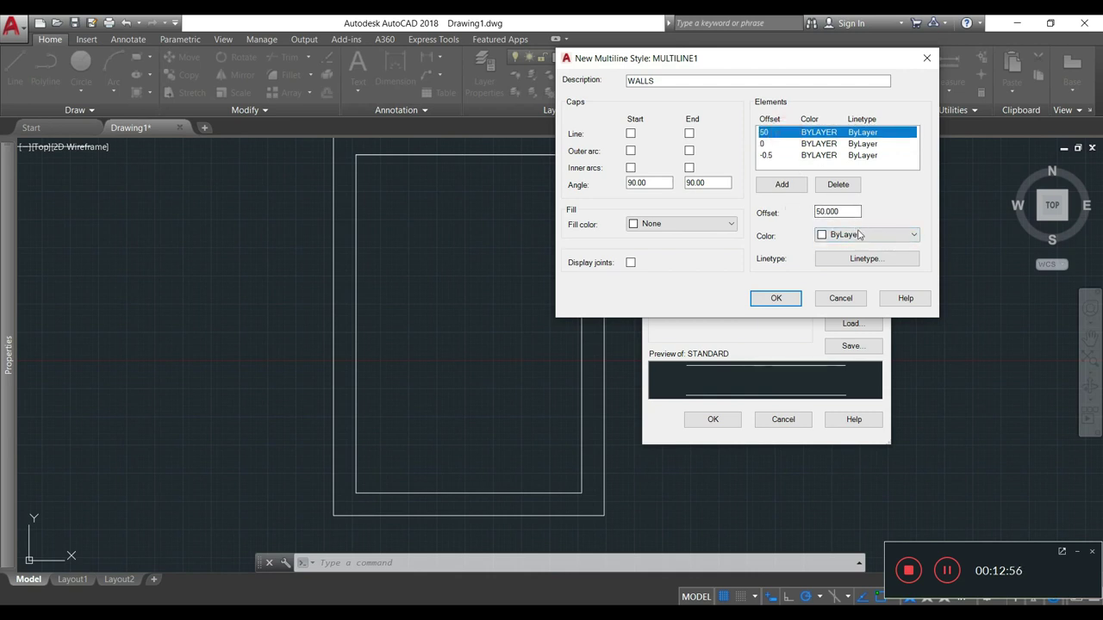
left_click(859, 235)
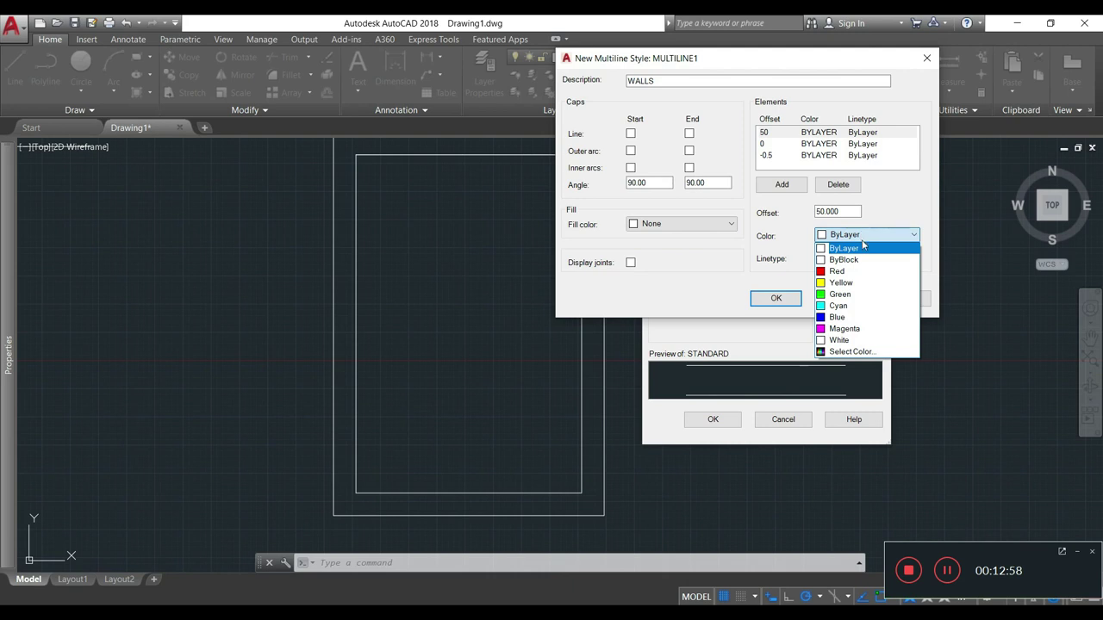
left_click(853, 308)
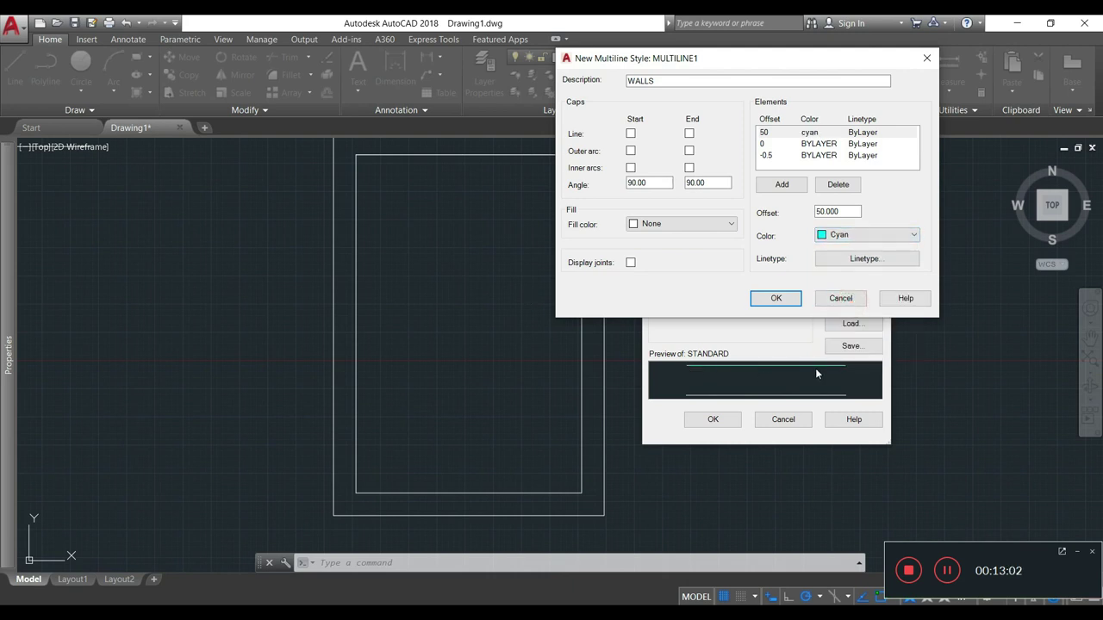
left_click(887, 235)
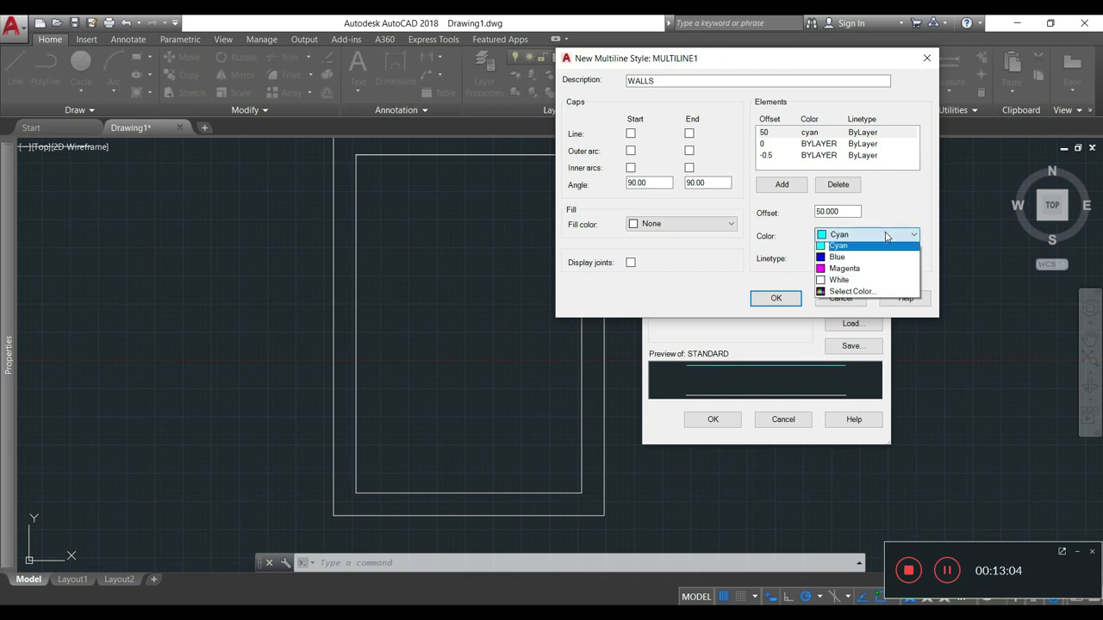
left_click(862, 248)
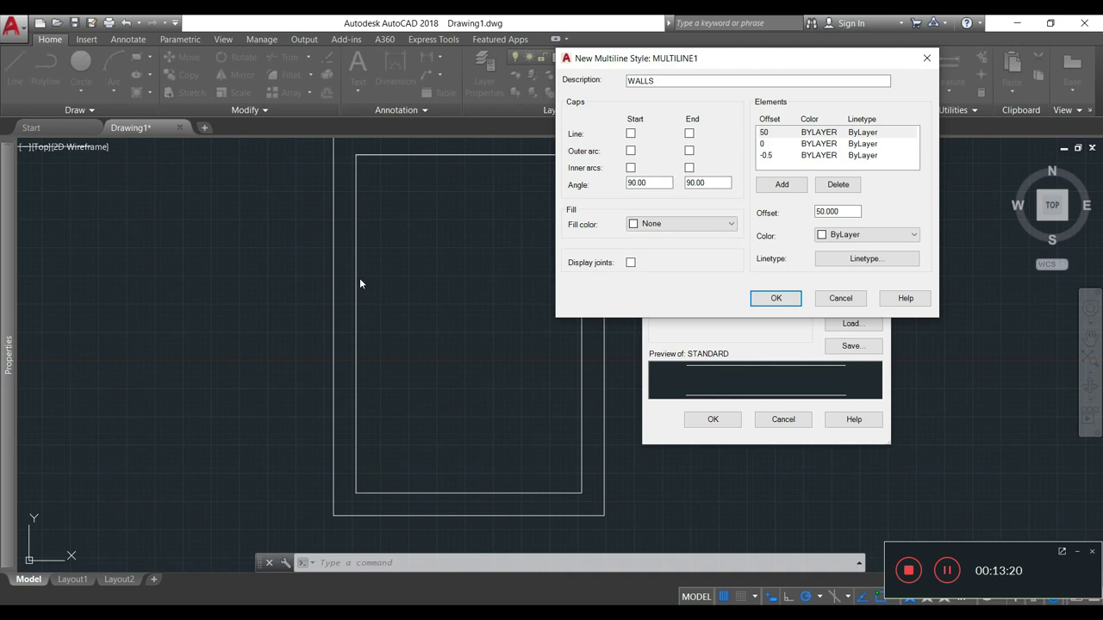
- Examine the linetypes available to load for the element at offset 50, without loading or assigning one
left_click(846, 260)
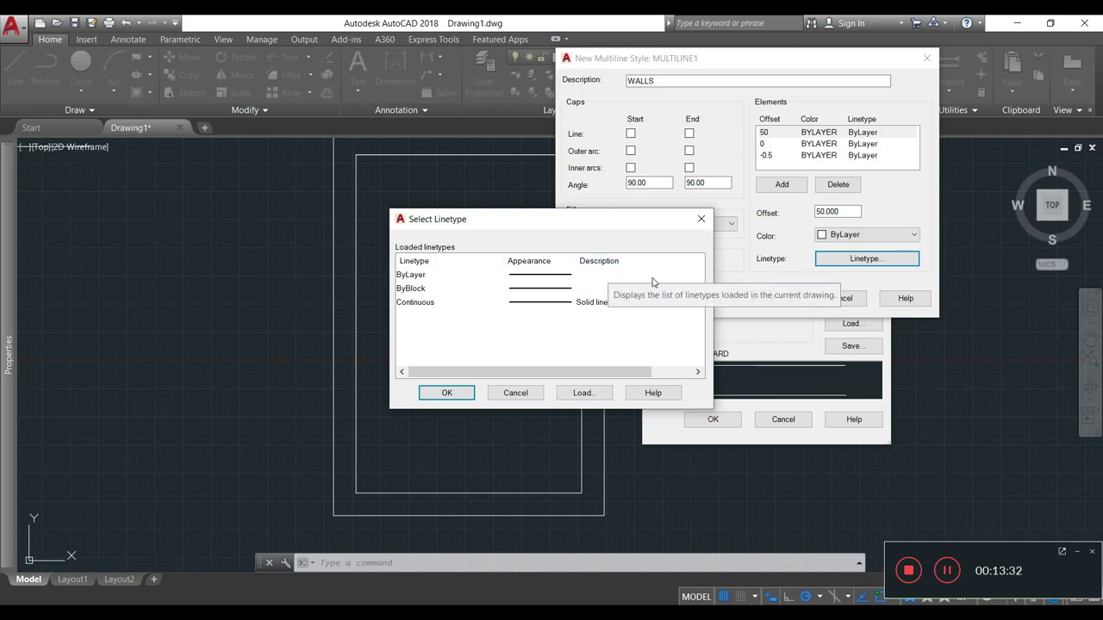
left_click(583, 393)
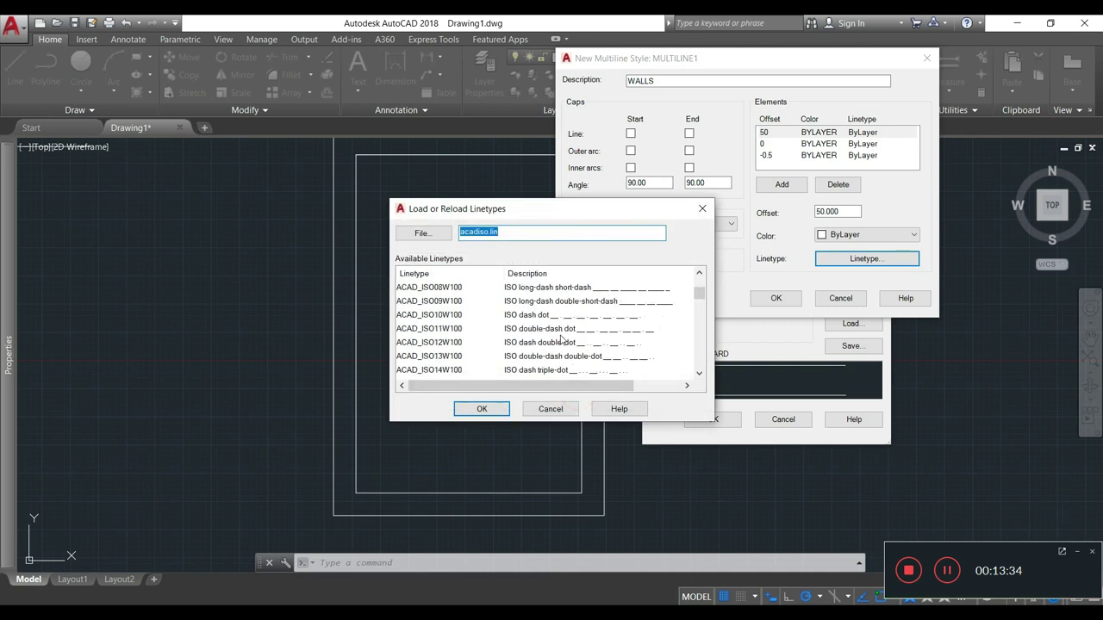
scroll(561, 338, "down", 4)
scroll(540, 334, "down", 2)
scroll(542, 341, "down", 2)
scroll(522, 334, "down", 1)
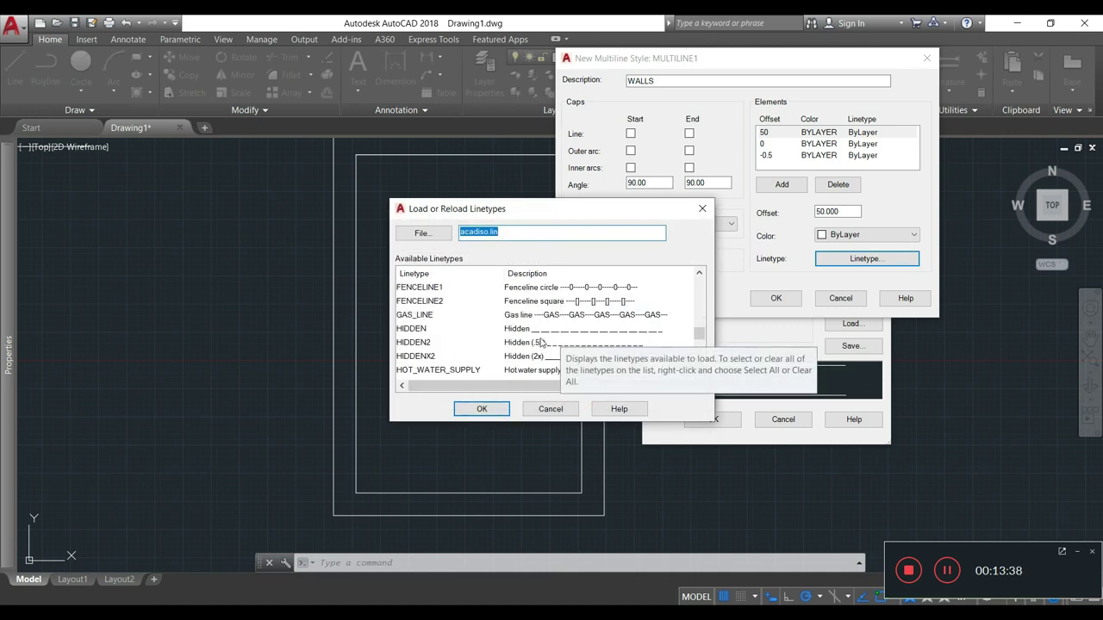
scroll(540, 346, "down", 3)
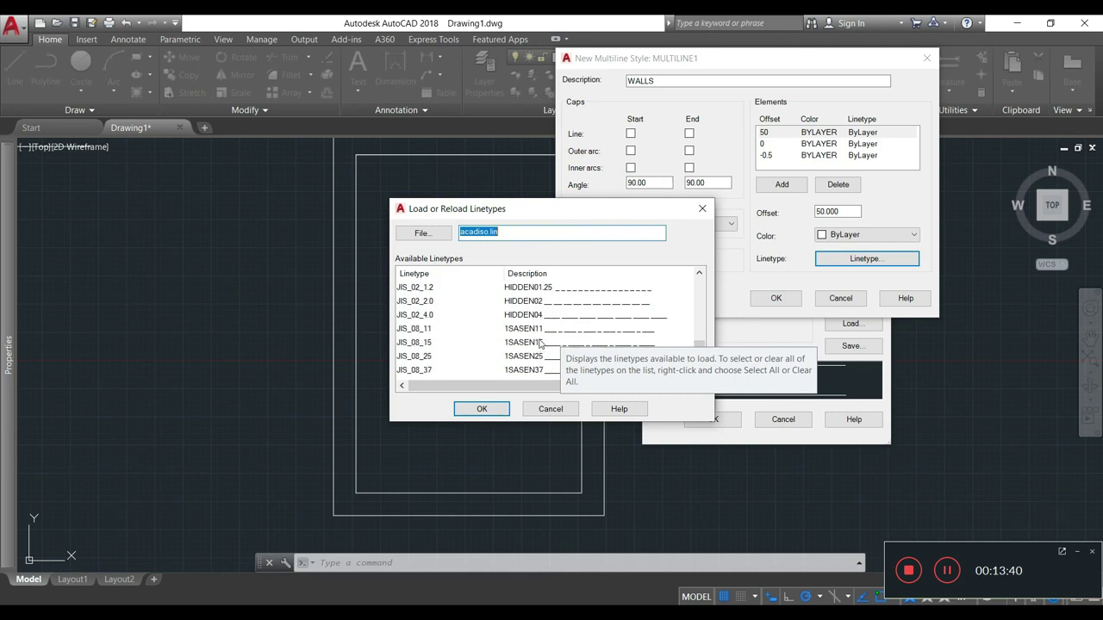
left_click(552, 409)
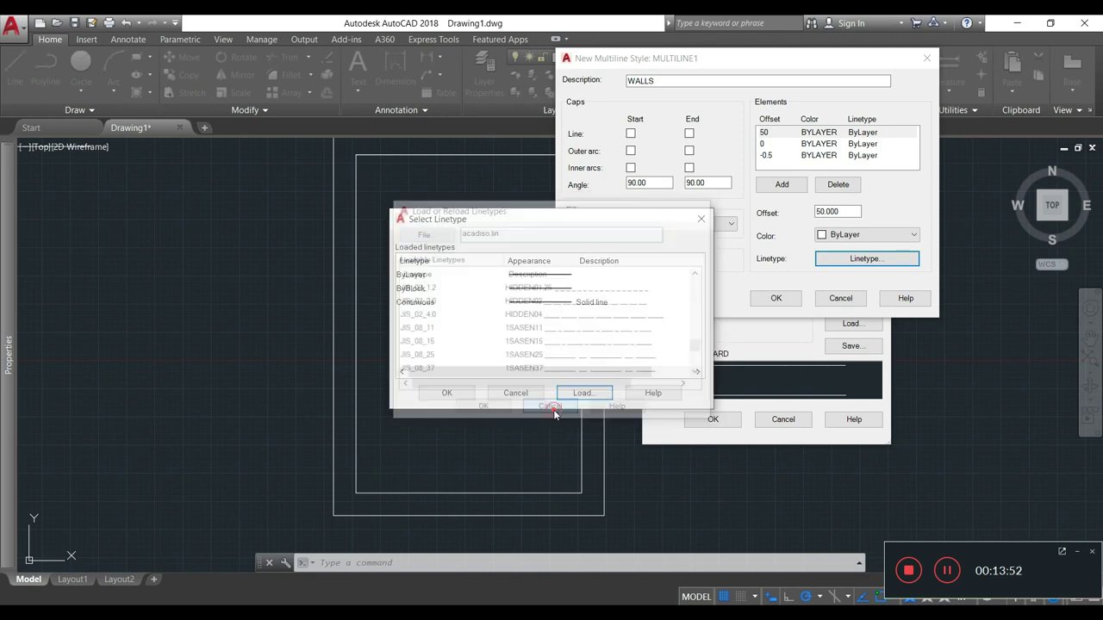
left_click(510, 394)
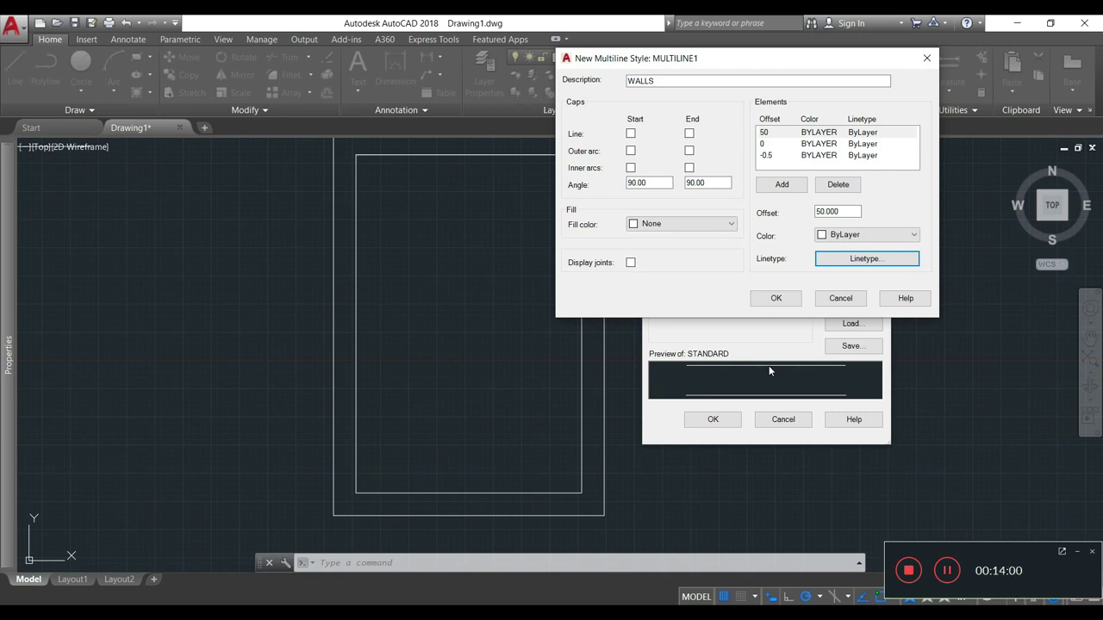
- Delete the line element at offset 0 from MULTILINE1 and set the offset of the 50 element to 0.5
left_click(763, 144)
left_click(836, 185)
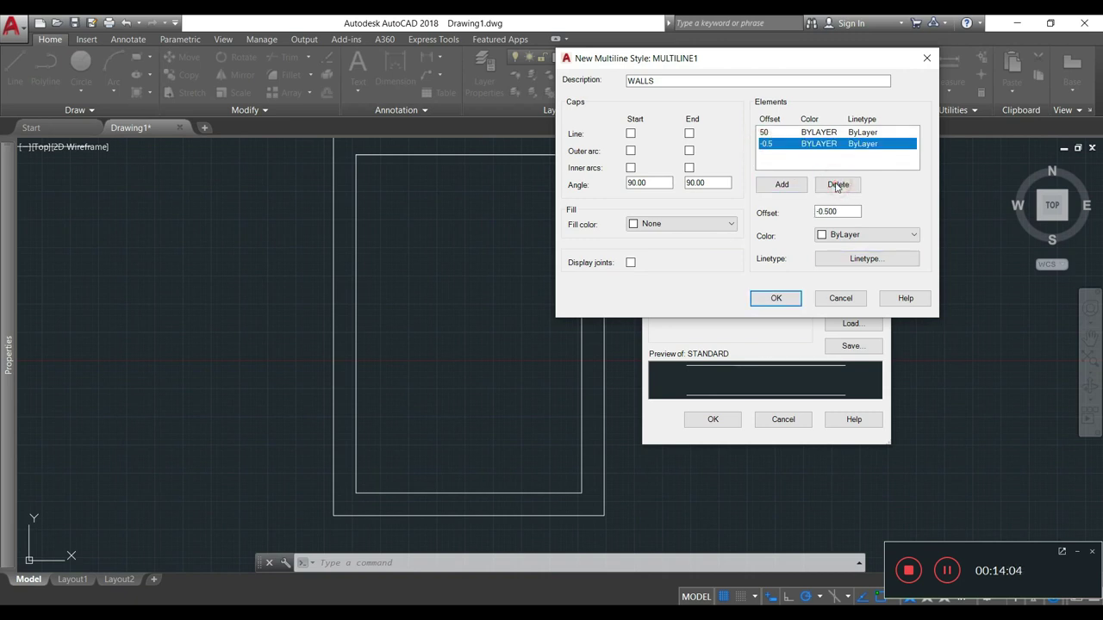
left_click(769, 132)
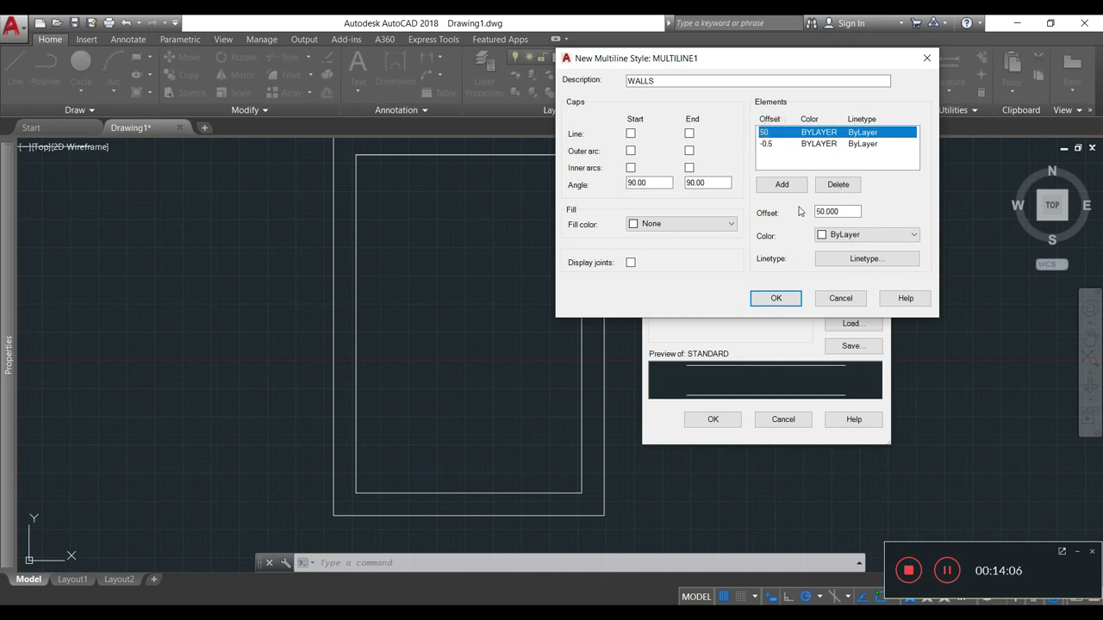
double_click(850, 213)
type(".5")
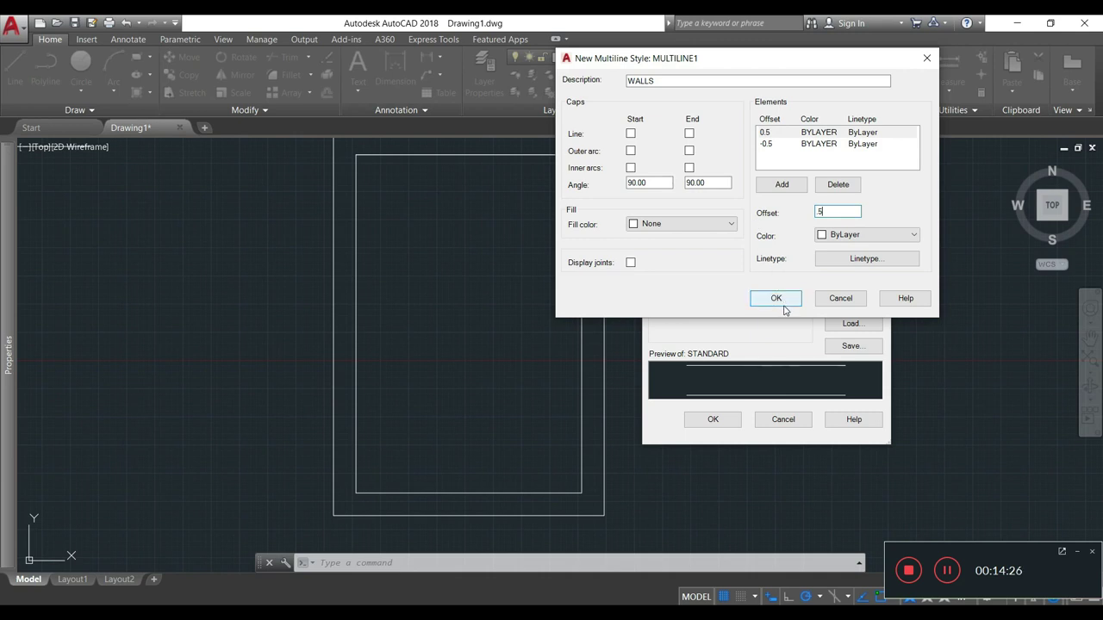
- Set the colour of both the 0.5 and -0.5 line elements to Cyan
left_click(867, 236)
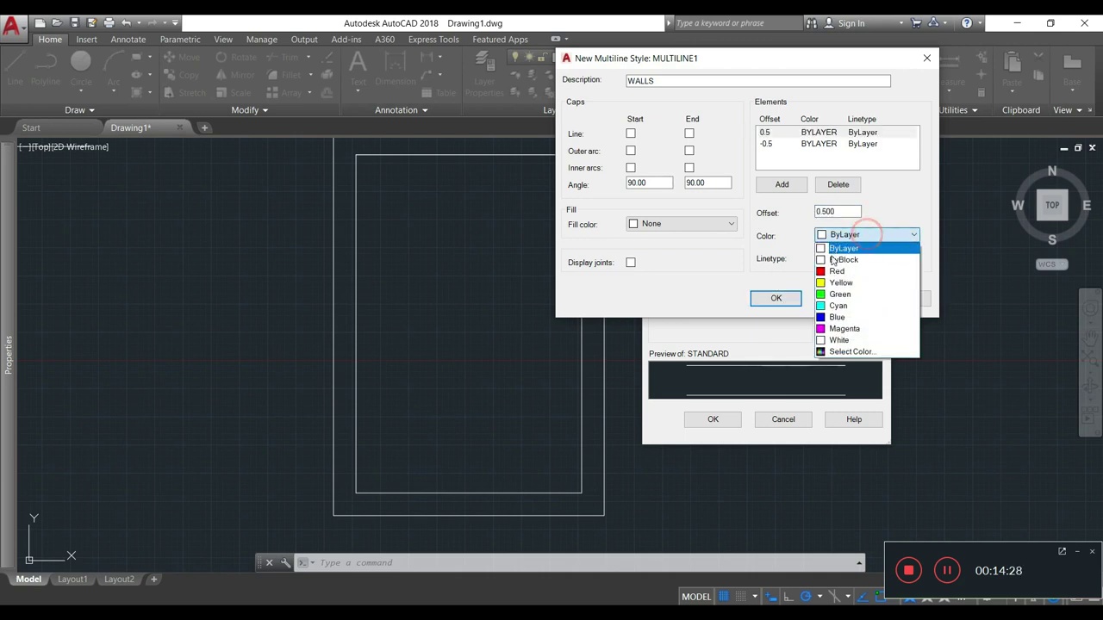
left_click(837, 306)
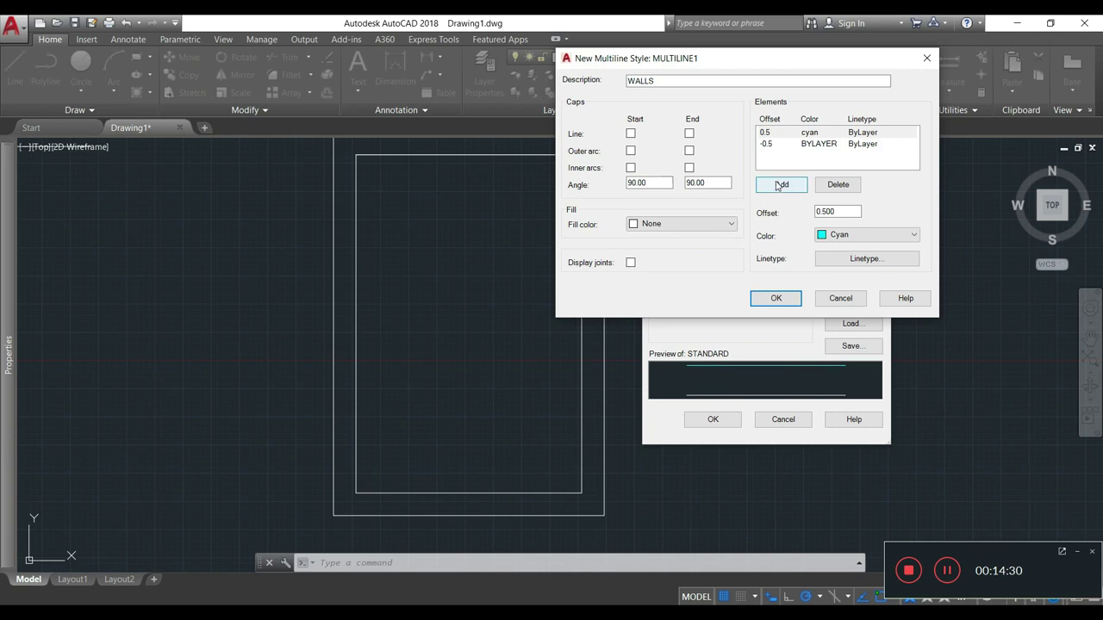
left_click(766, 144)
left_click(868, 236)
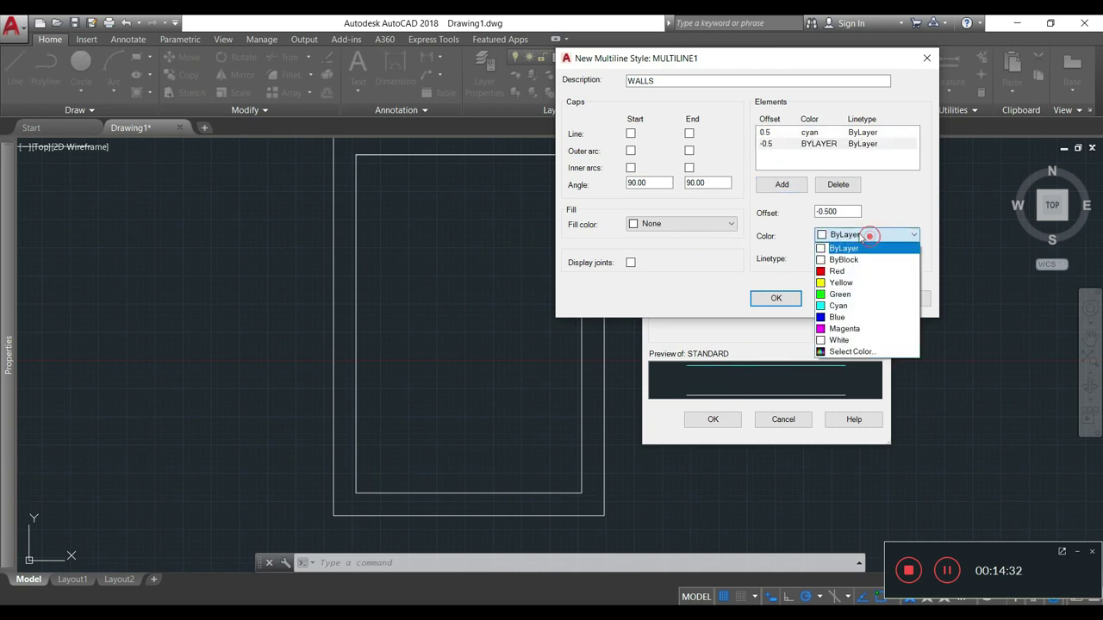
left_click(859, 305)
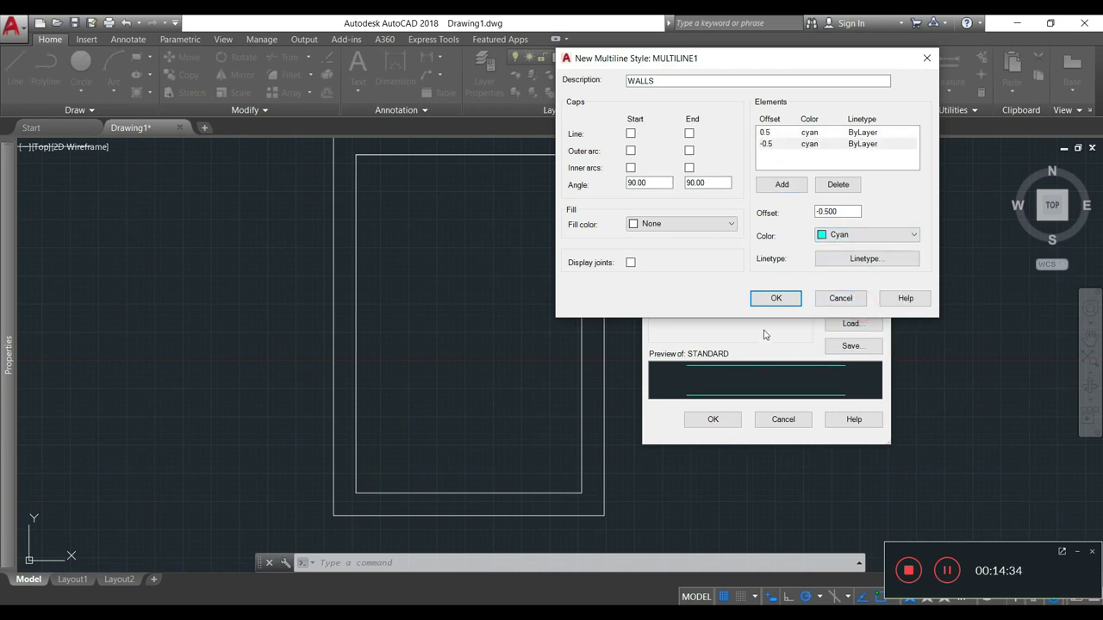
- Save the MULTILINE1 style, make it the current multiline style, and close the style manager
left_click(777, 298)
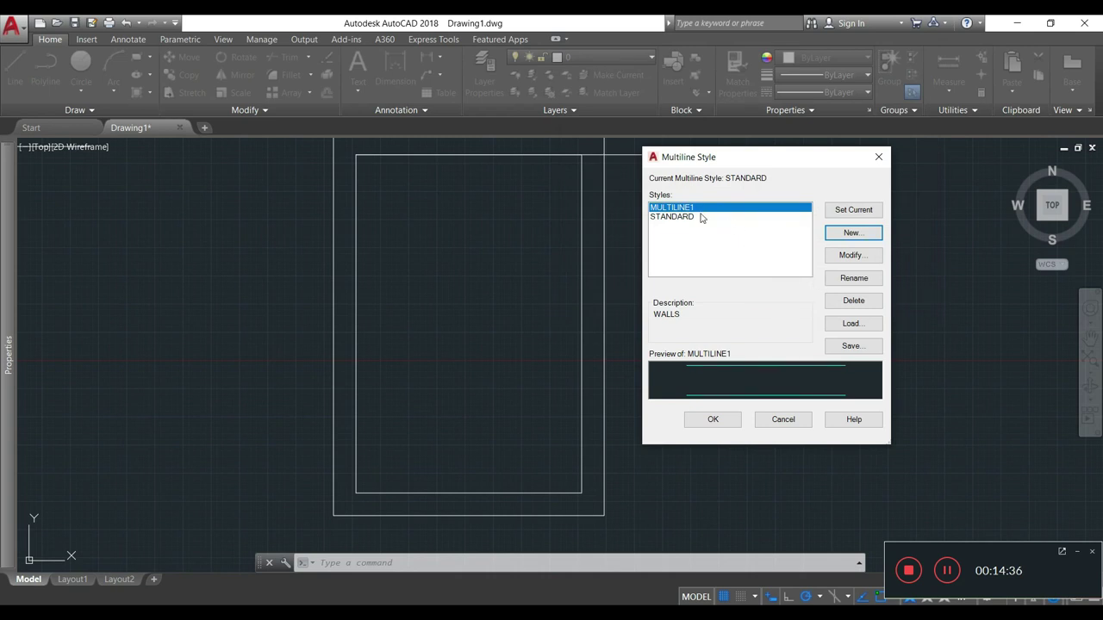
left_click(832, 210)
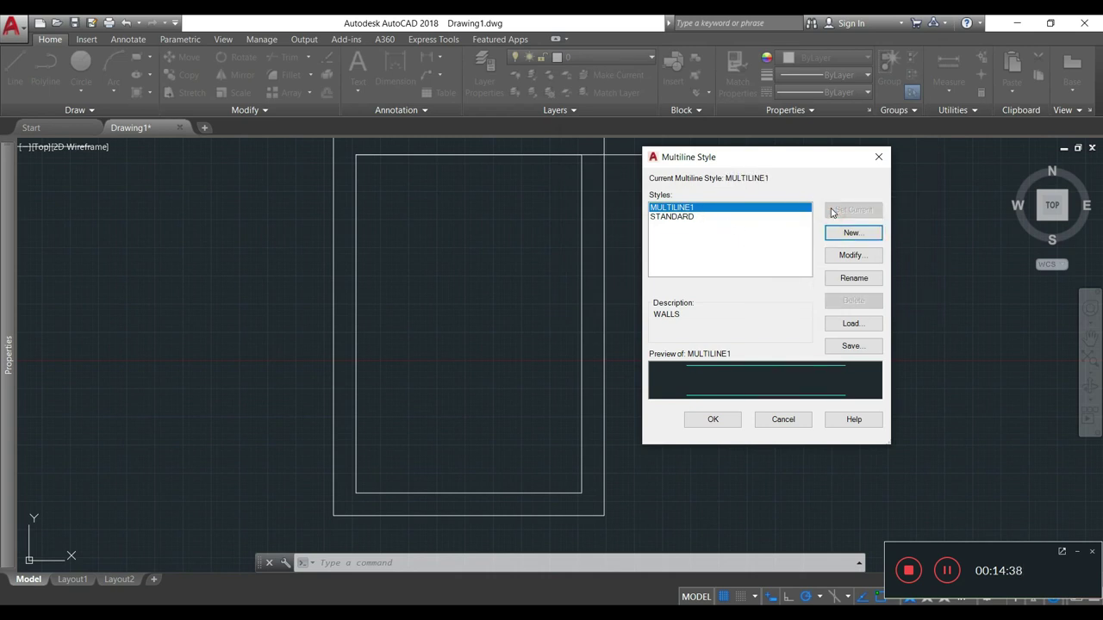
left_click(728, 420)
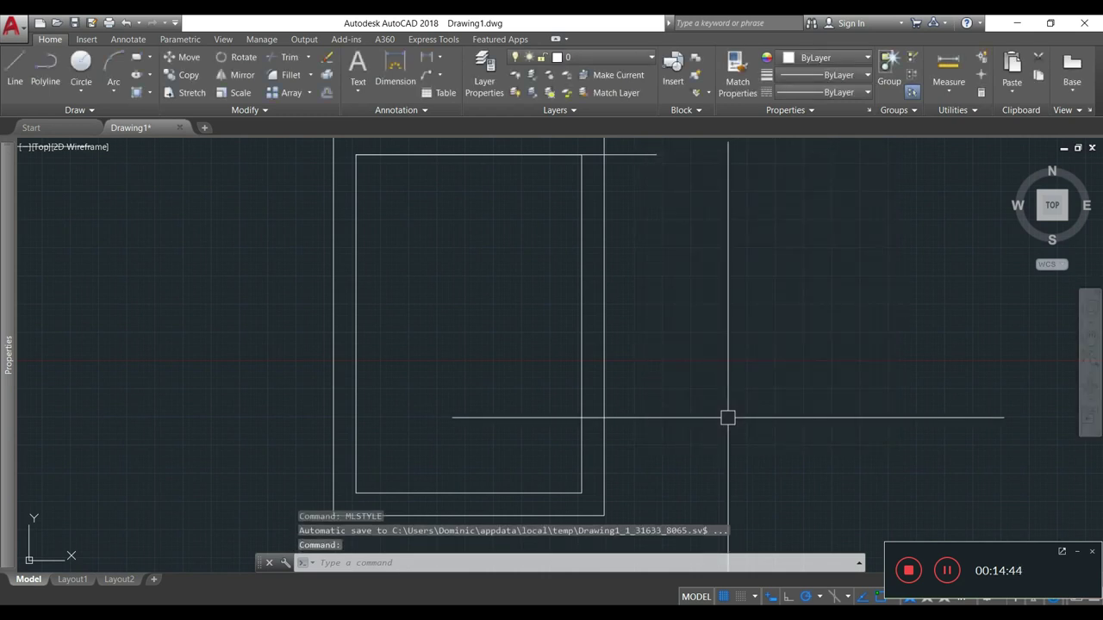
- Erase the old white double-line rectangle, keeping the single horizontal line at its upper inner edge
scroll(726, 411, "down", 2)
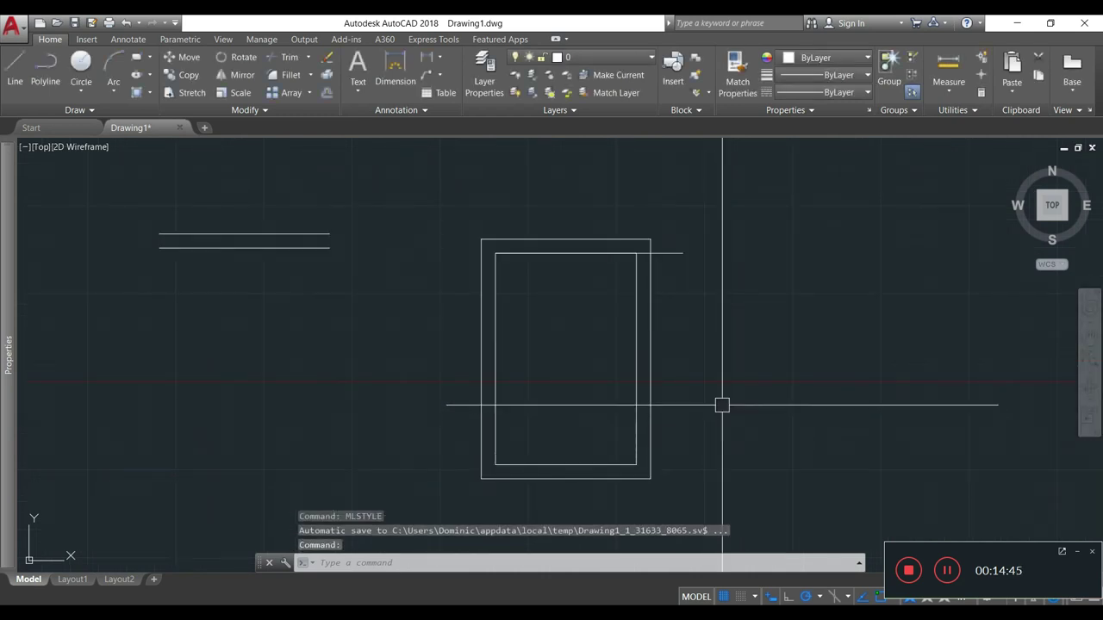
type("e")
key("Return")
left_click(707, 313)
left_click(603, 335)
key("Return")
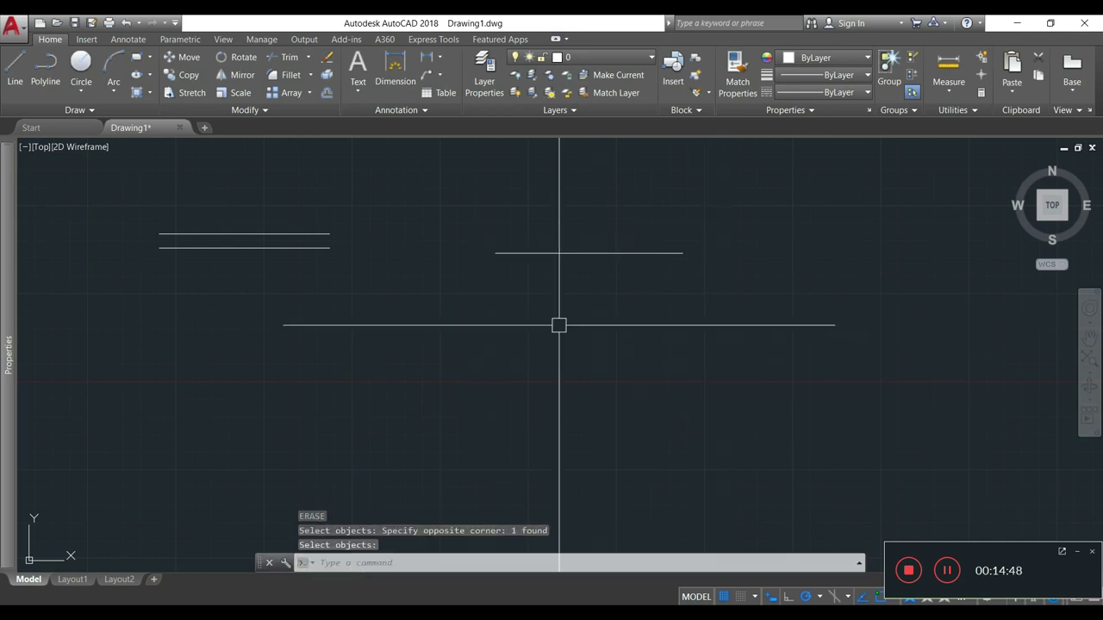
- Start a new multiline and set its scale to 150
type("mi")
key("Return")
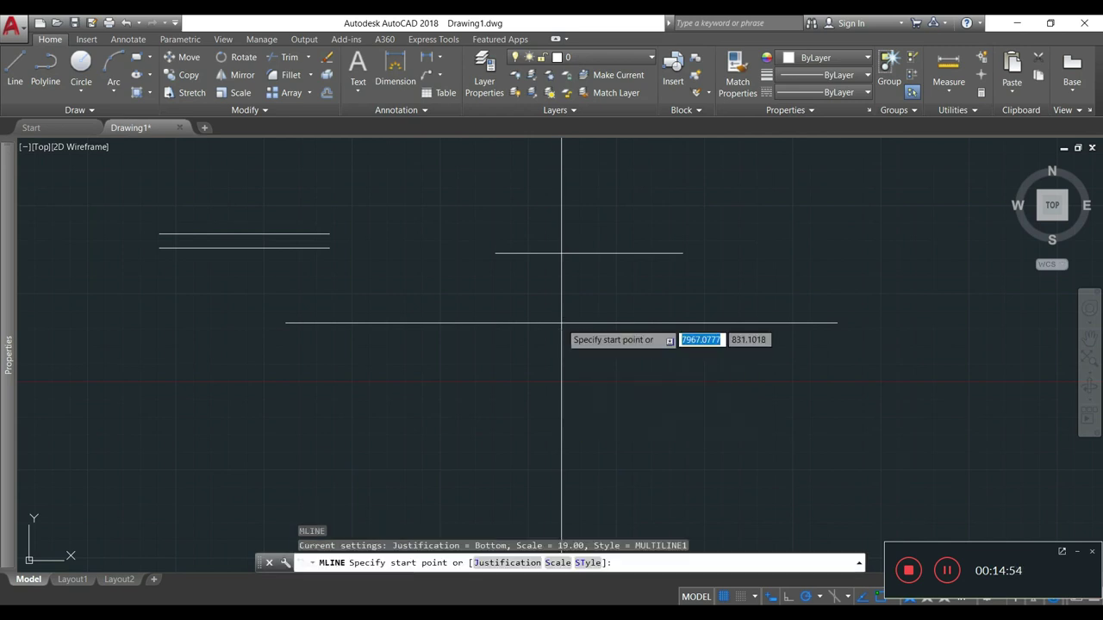
type("S")
key("Return")
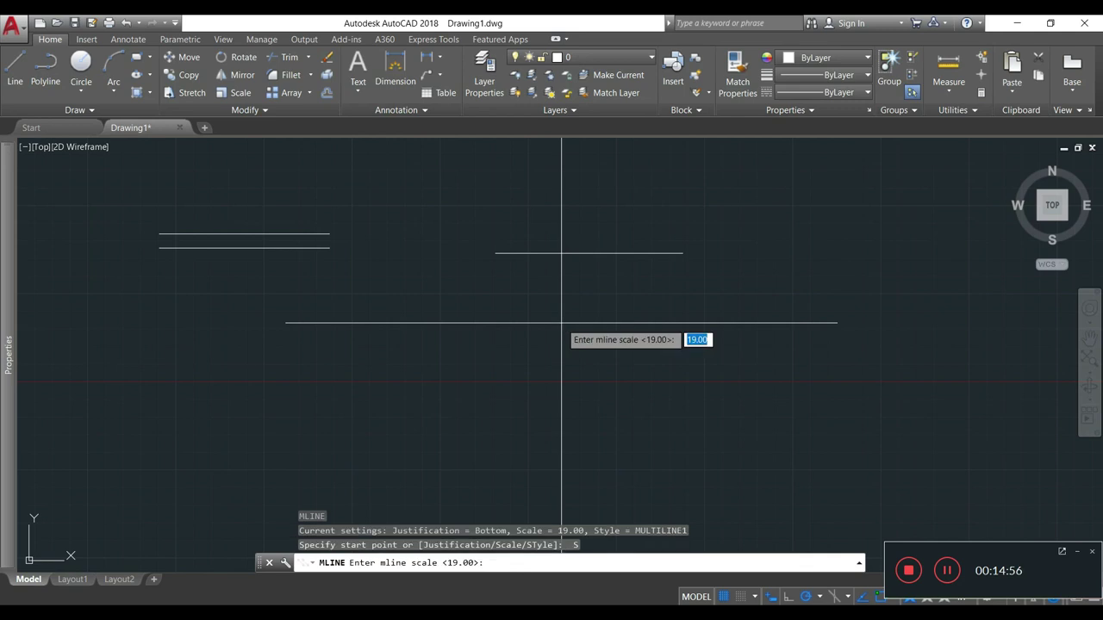
type("150")
key("Return")
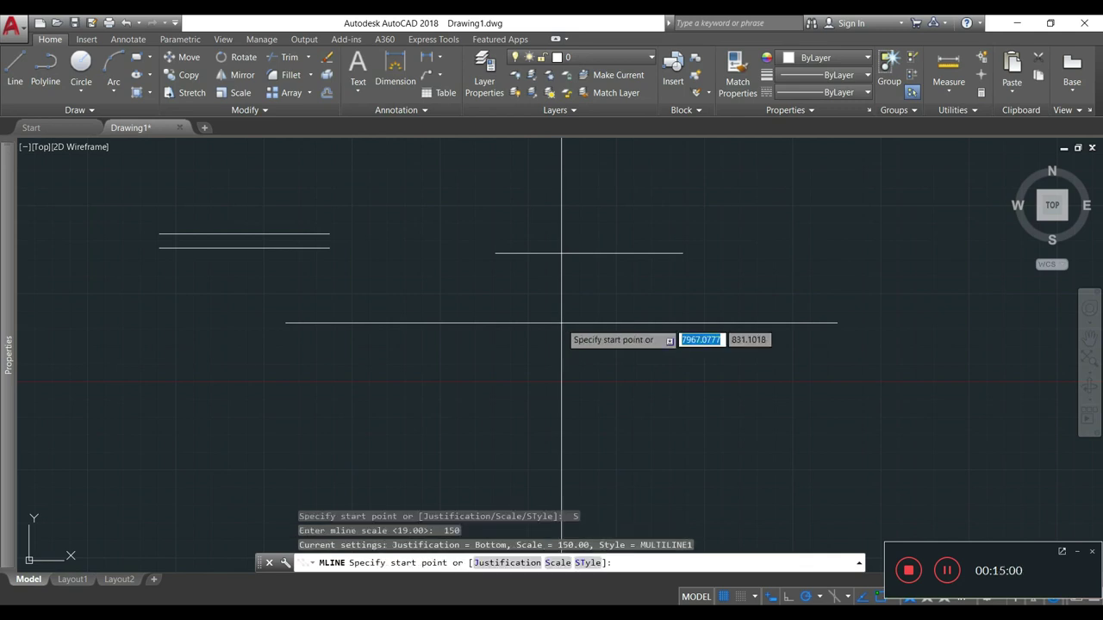
- Draw a closed multiline wall rectangle 2000 wide and 3000 high, going clockwise from the left end of the horizontal line
left_click(494, 254)
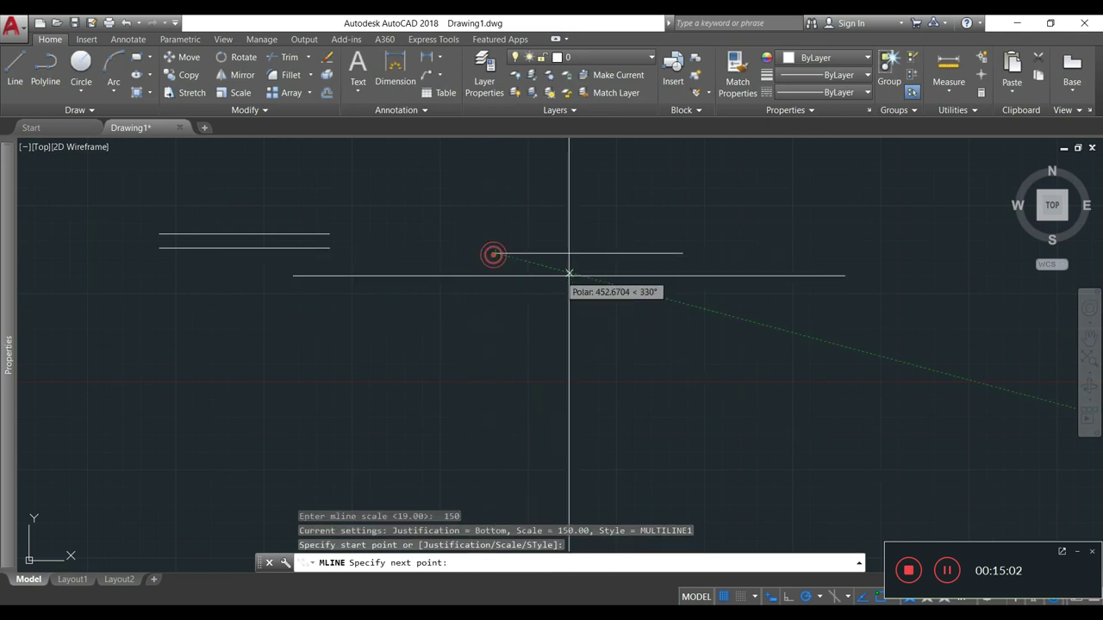
type("2000")
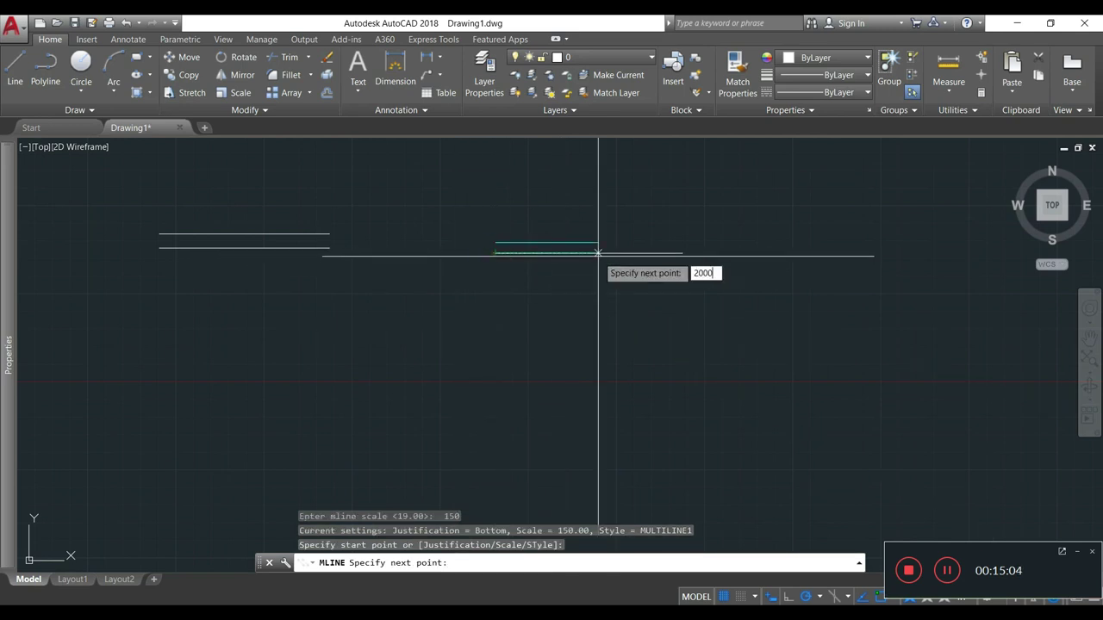
key("Return")
type("3000")
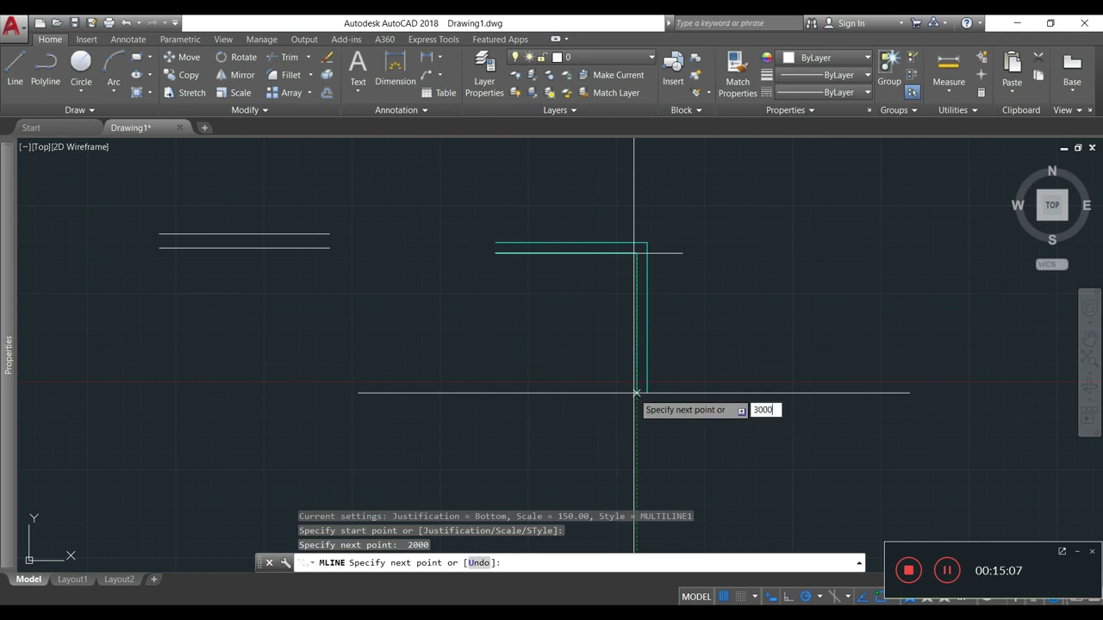
key("Return")
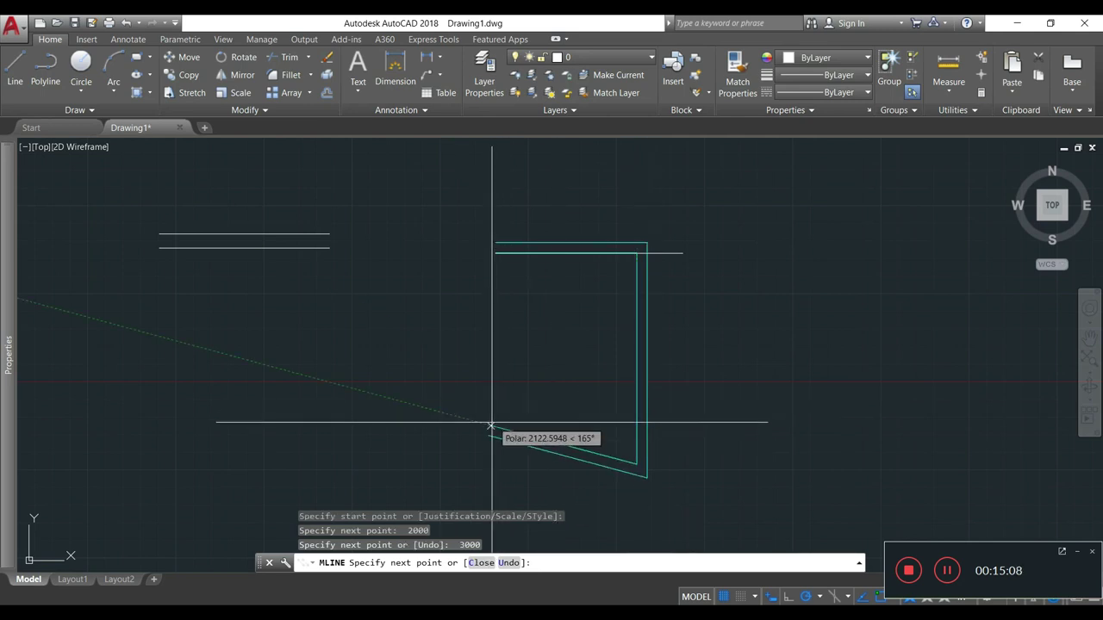
type("2")
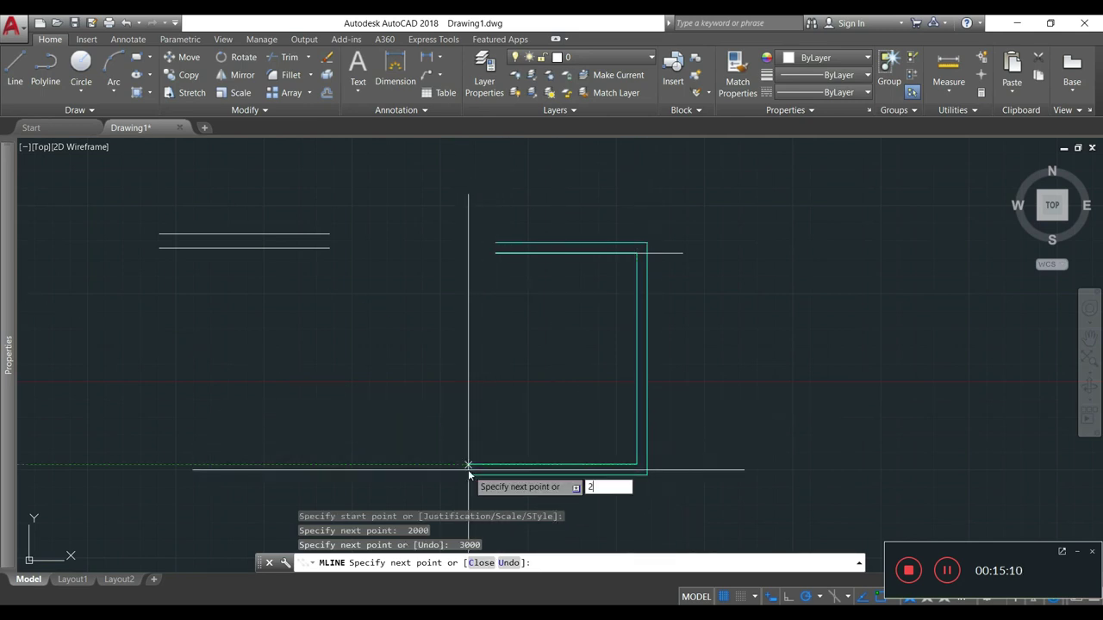
type("000")
key("Return")
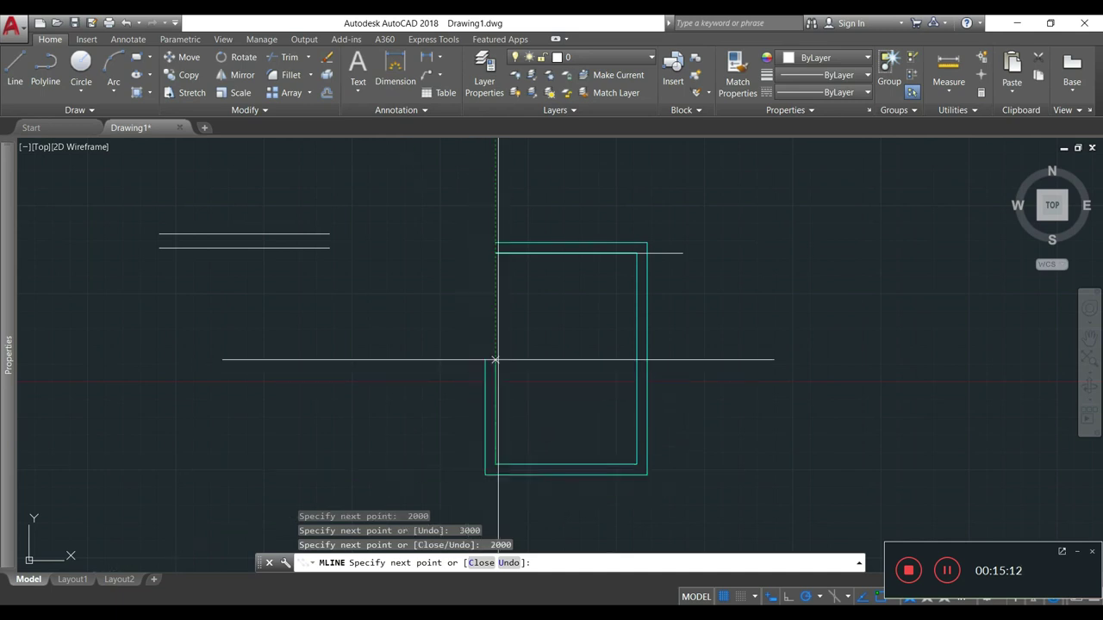
type("3000")
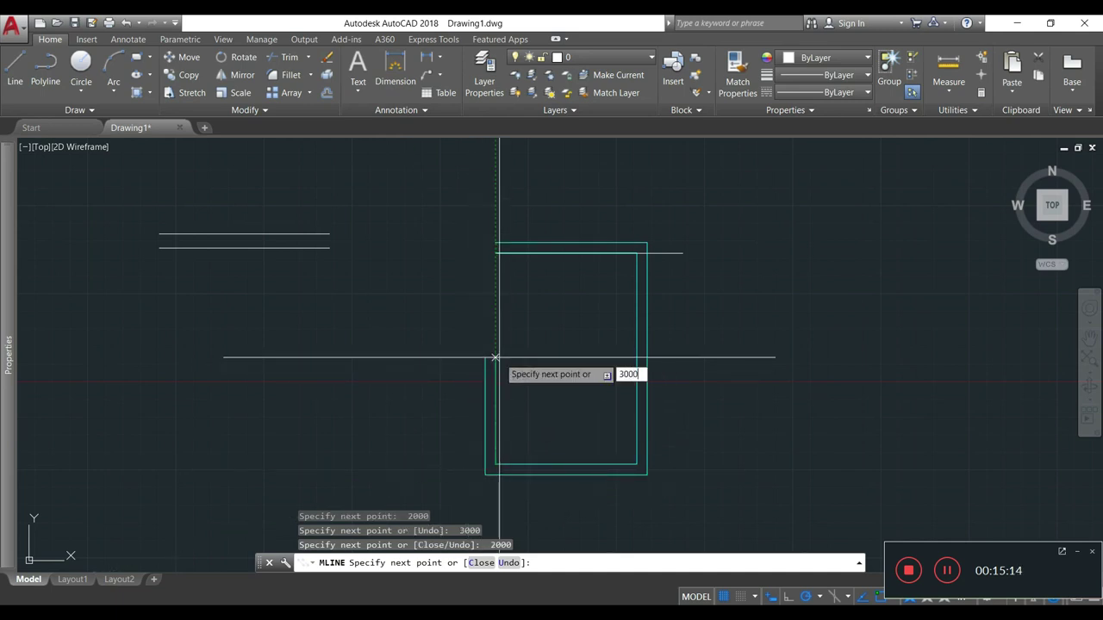
key("Return")
type("C")
key("Return")
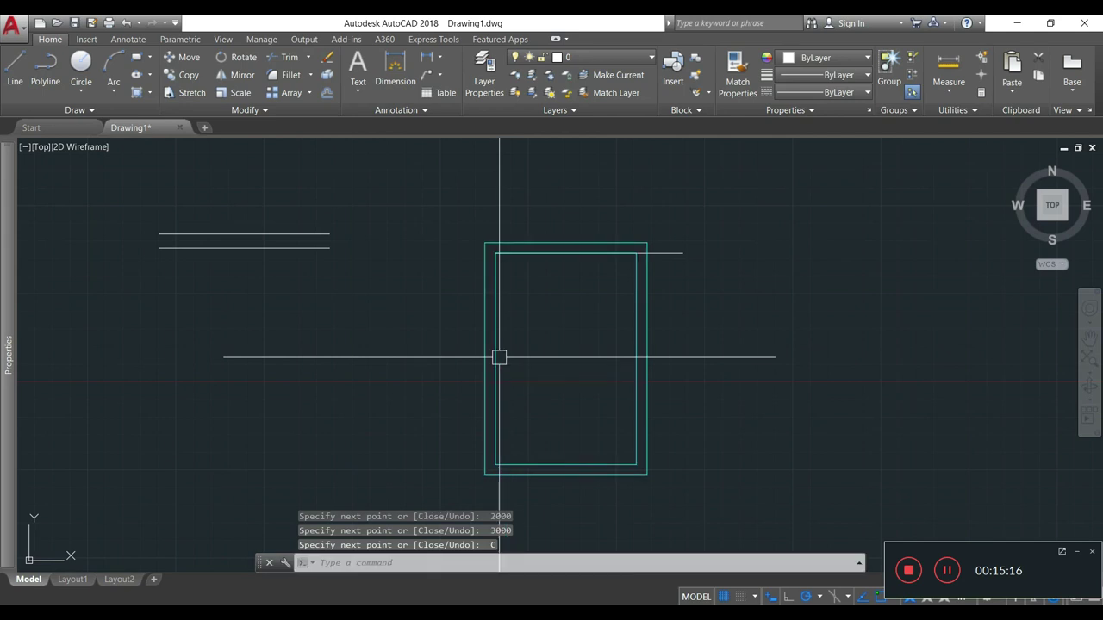
- Draw a rectangle 50 wide and 150 high in the empty area beside the wall outline
middle_click_drag(675, 355, 717, 341)
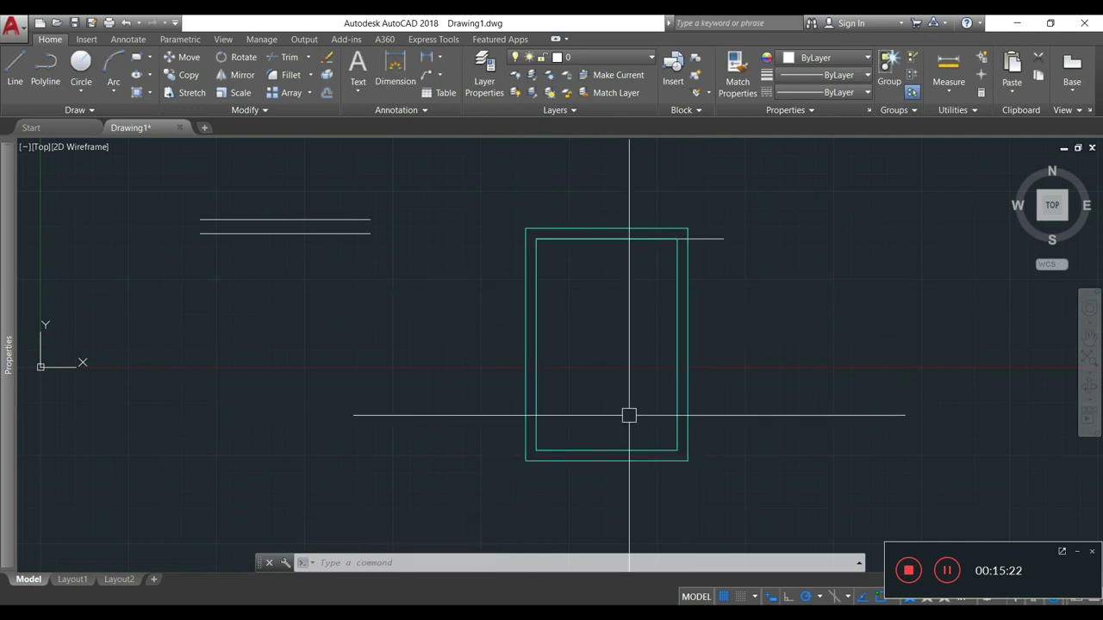
middle_click_drag(889, 321, 789, 331)
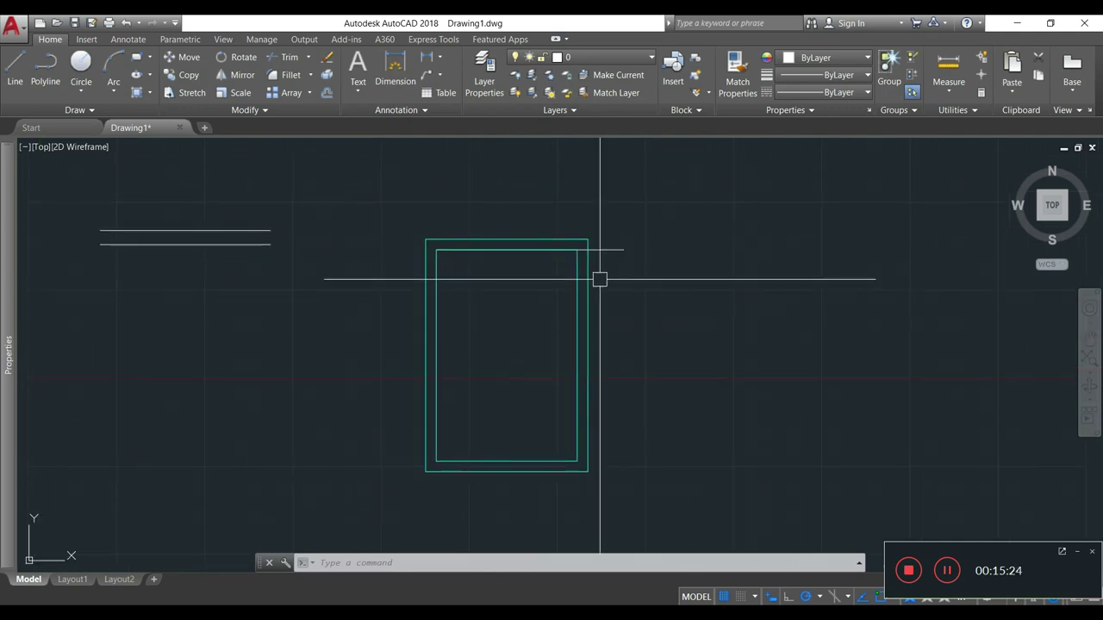
type("REC")
key("Return")
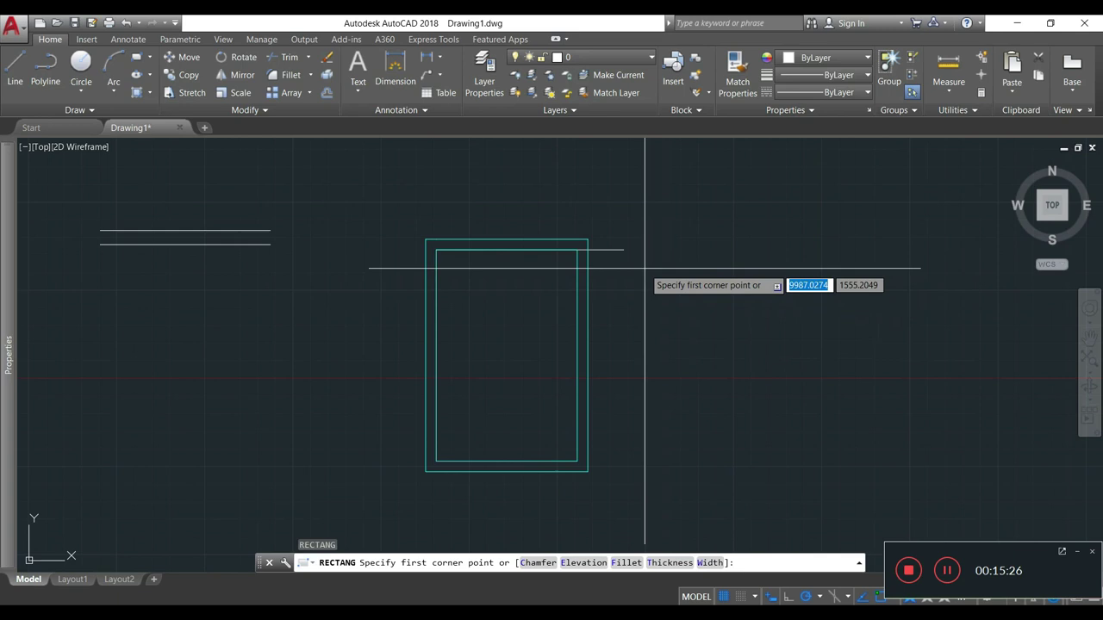
left_click(643, 268)
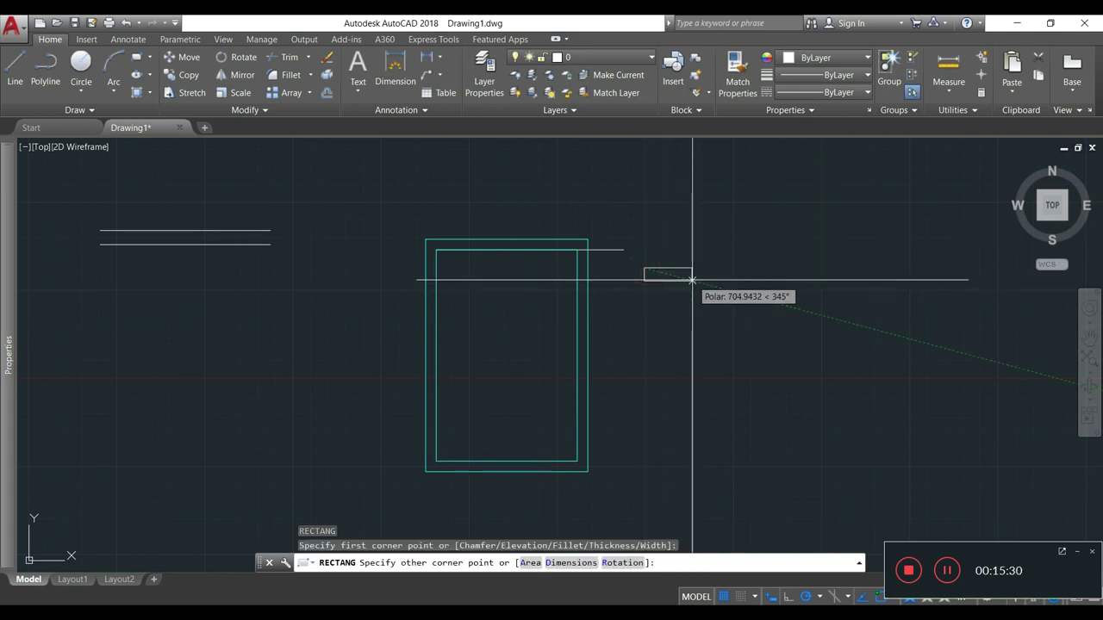
type("50")
key("Tab")
type("15")
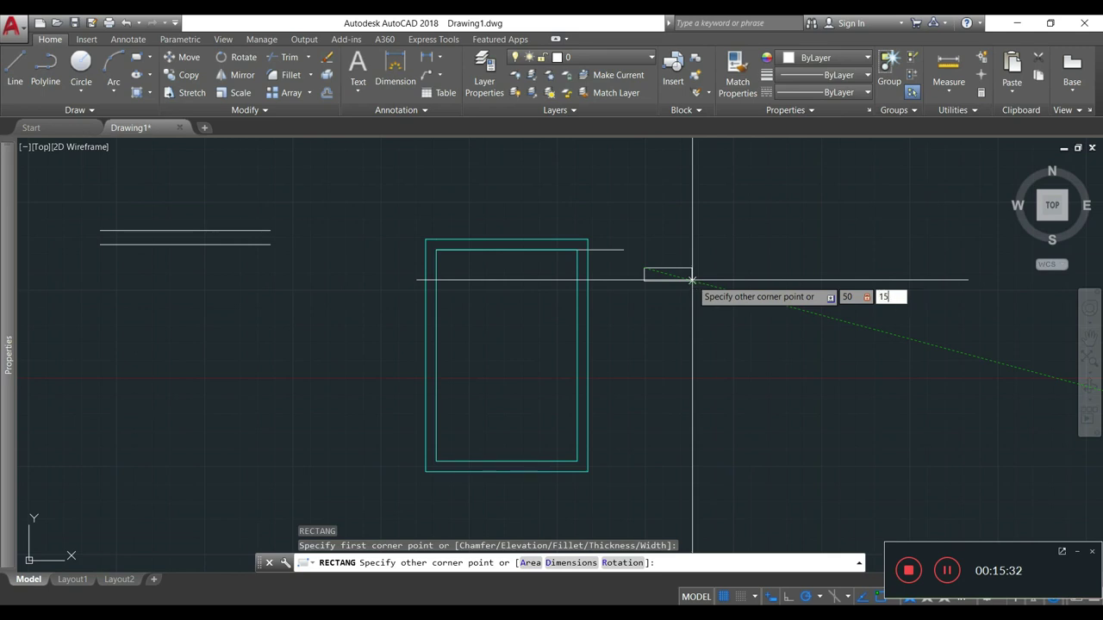
key("Return")
- Rotate the small rectangle so that its long side lies horizontally
type("RO")
key("Return")
scroll(660, 261, "up", 3)
left_click(652, 254)
left_click(606, 300)
key("Return")
left_click(657, 315)
left_click(695, 278)
- Move the small rectangle by its upper right corner into the right wall, level with the inner face of the upper wall
type("m")
key("Return")
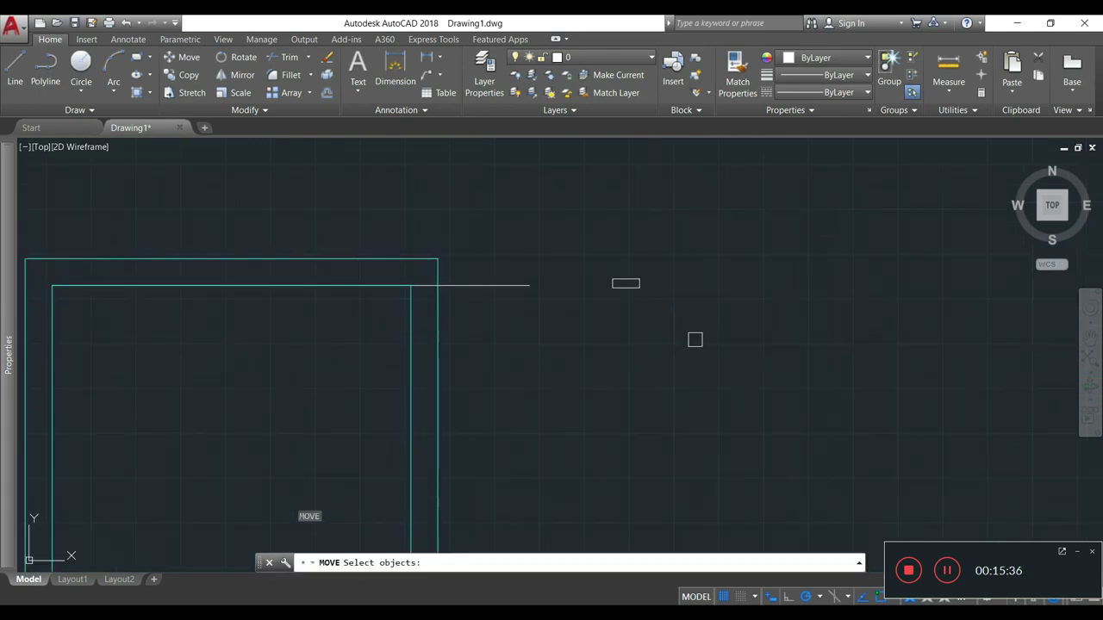
left_click(695, 340)
left_click(612, 251)
key("Return")
scroll(639, 276, "up", 4)
left_click(642, 272)
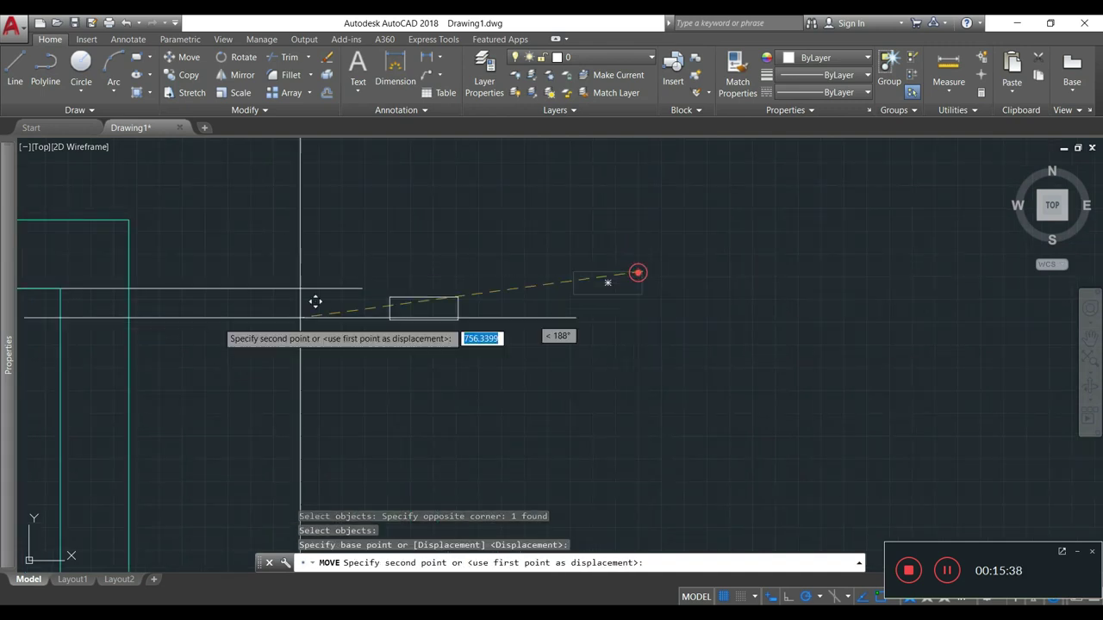
left_click(127, 288)
scroll(387, 275, "up", 3)
- Copy the small rectangle 950 straight down along the right wall
type("c")
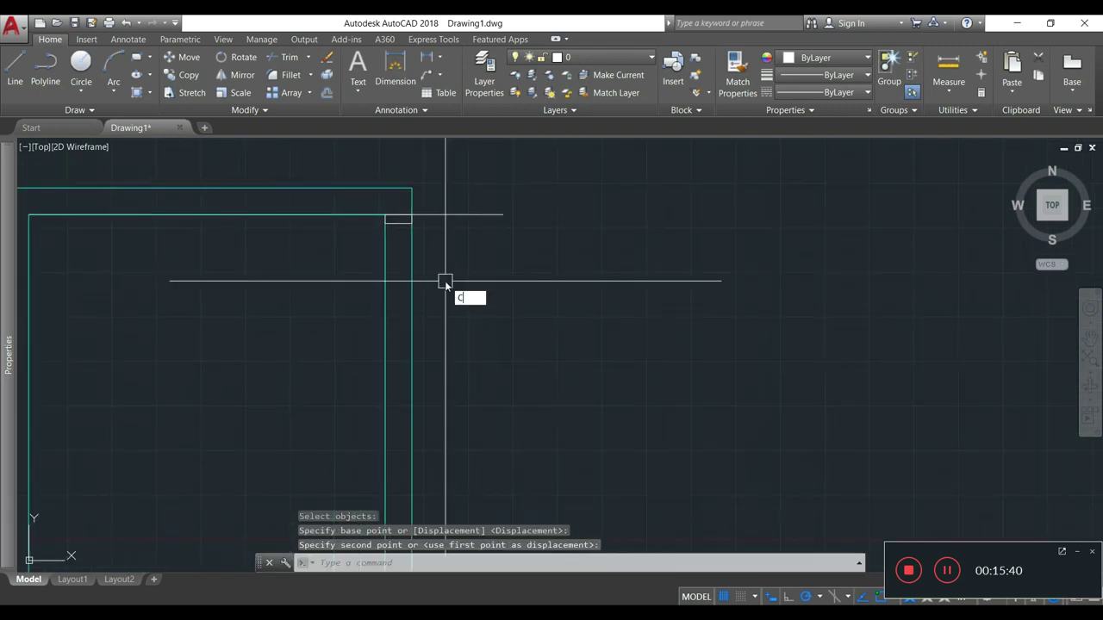
type("o")
key("Return")
scroll(382, 214, "up", 2)
left_click(381, 217)
key("Return")
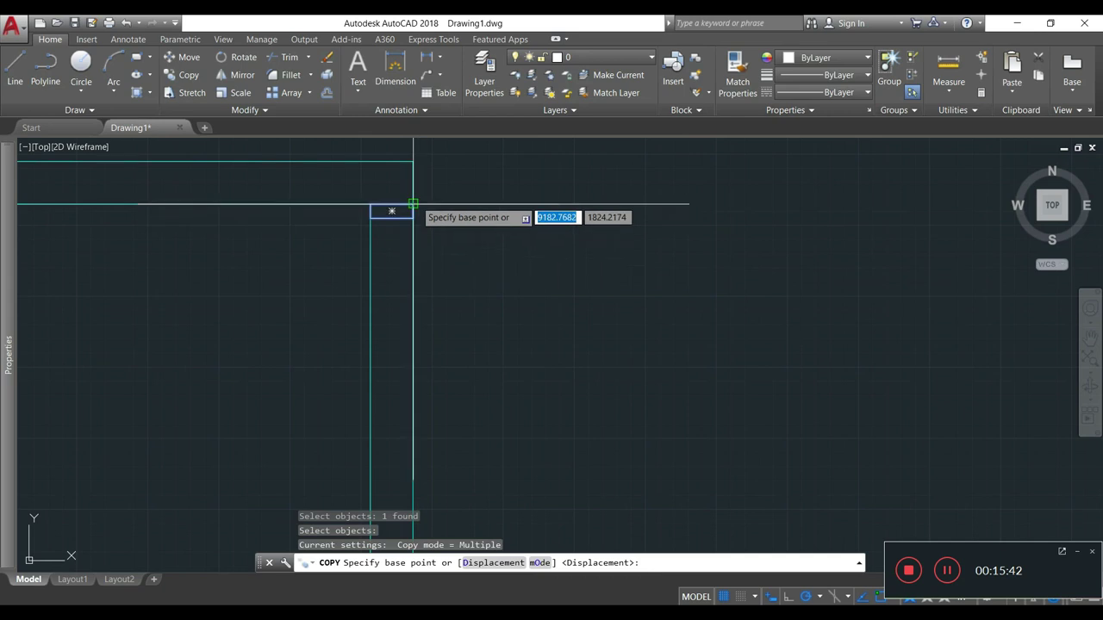
left_click(413, 204)
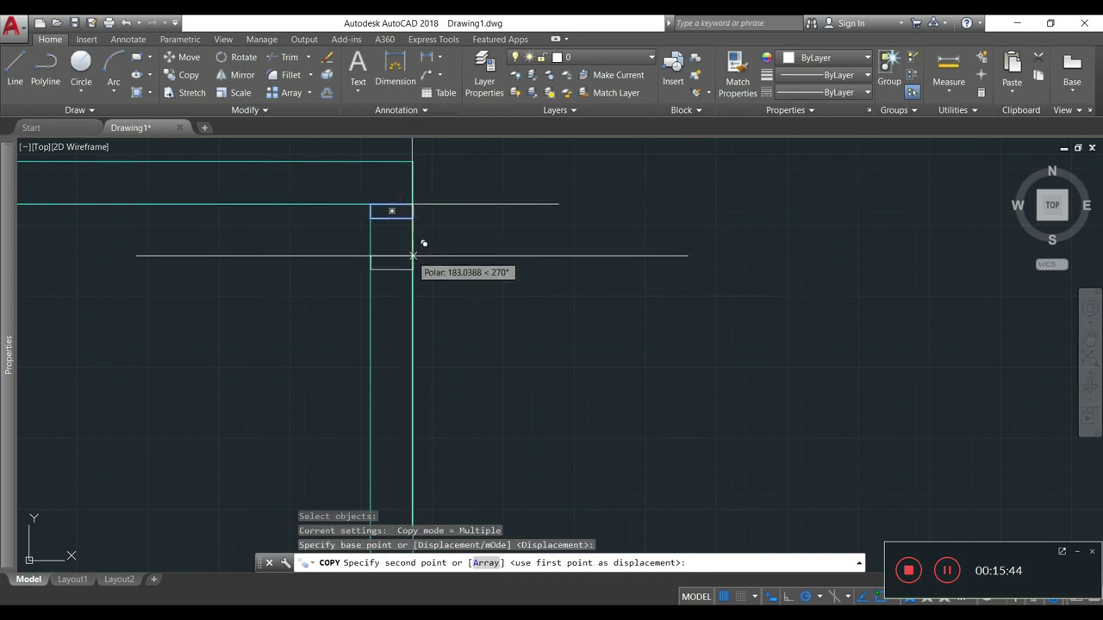
type("950")
key("Return")
scroll(443, 257, "down", 2)
key("Escape")
mouse_move(382, 301)
middle_mouse_down()
mouse_move(455, 275)
mouse_move(525, 279)
middle_mouse_up()
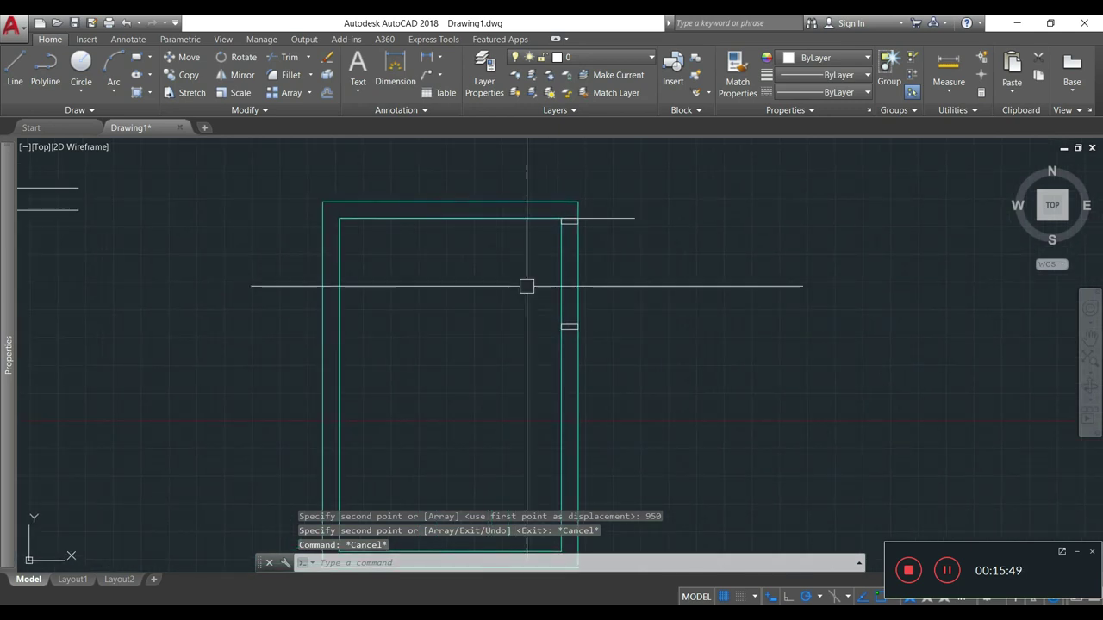
- Review the justification options of the wall multiline without changing the current Bottom setting
left_click(459, 220)
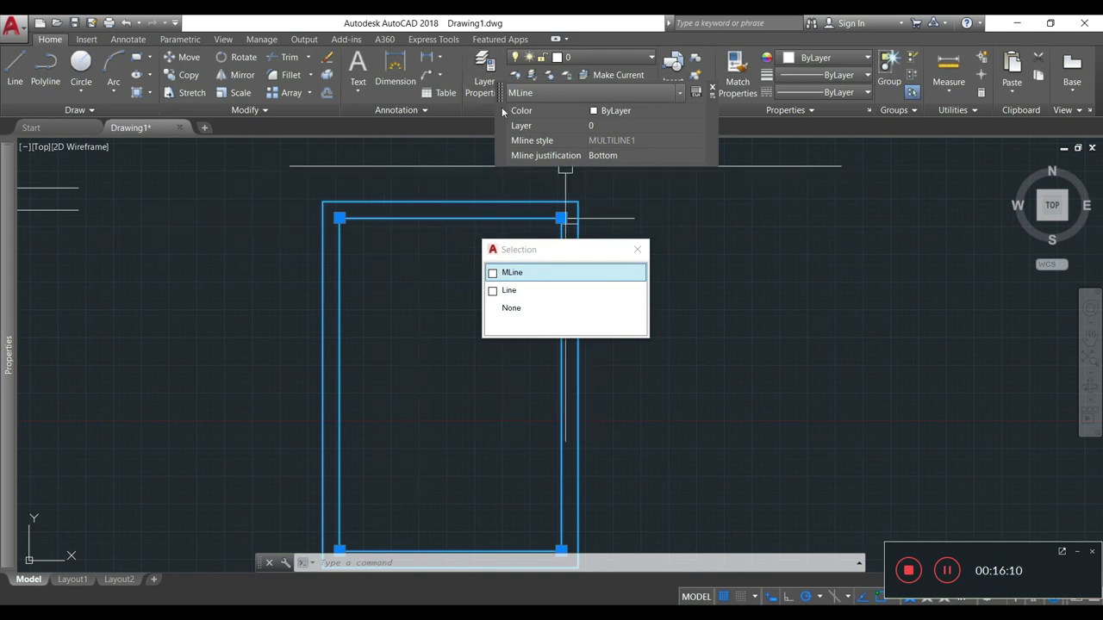
left_click(651, 157)
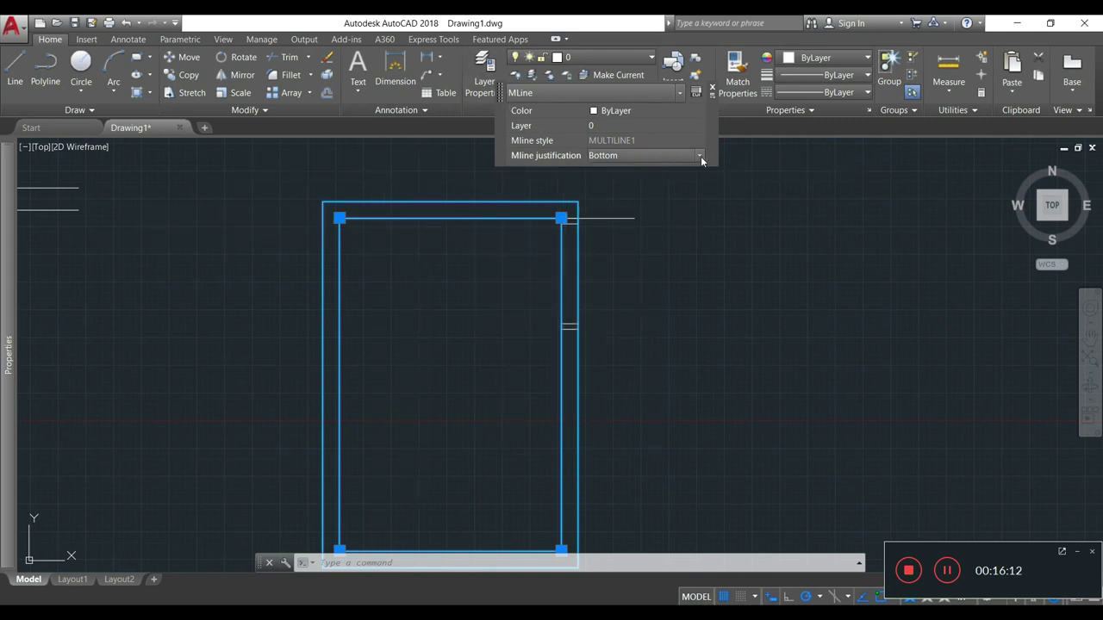
left_click(701, 156)
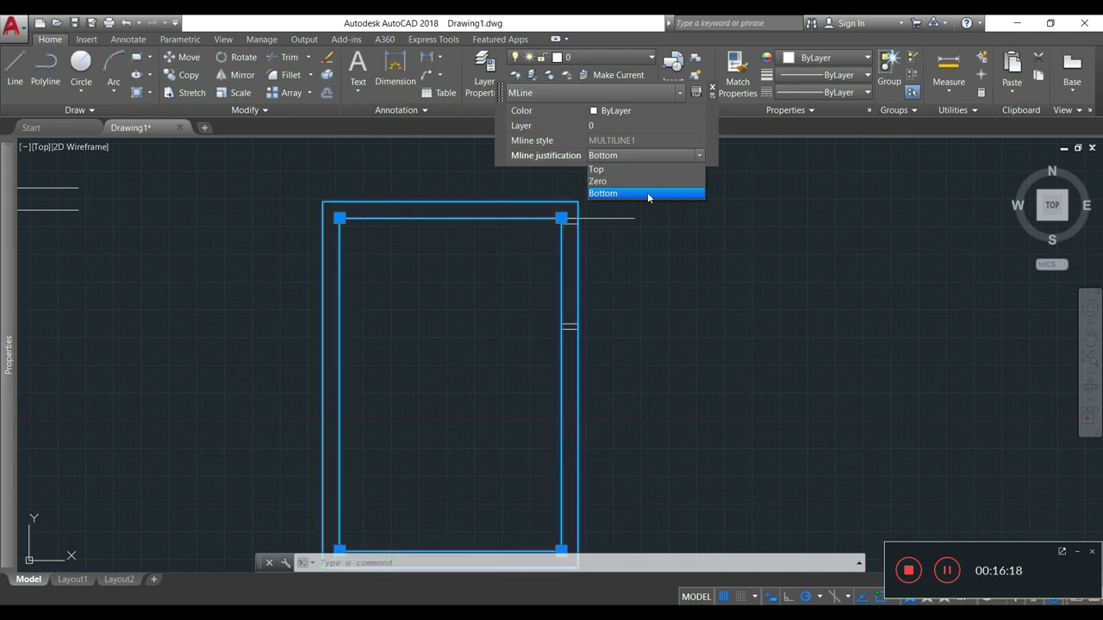
left_click(850, 293)
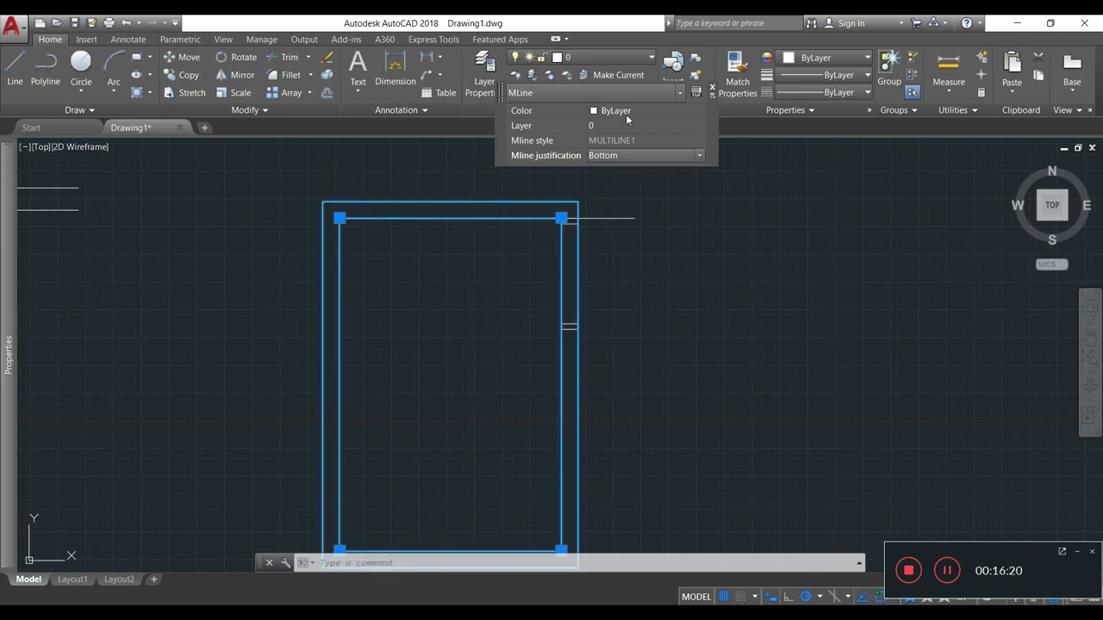
key("Escape")
key("Escape")
key("Escape")
- Erase the short horizontal line that extends out past the right wall beside the upper small rectangle
scroll(637, 276, "up", 4)
middle_click_drag(754, 316, 657, 266)
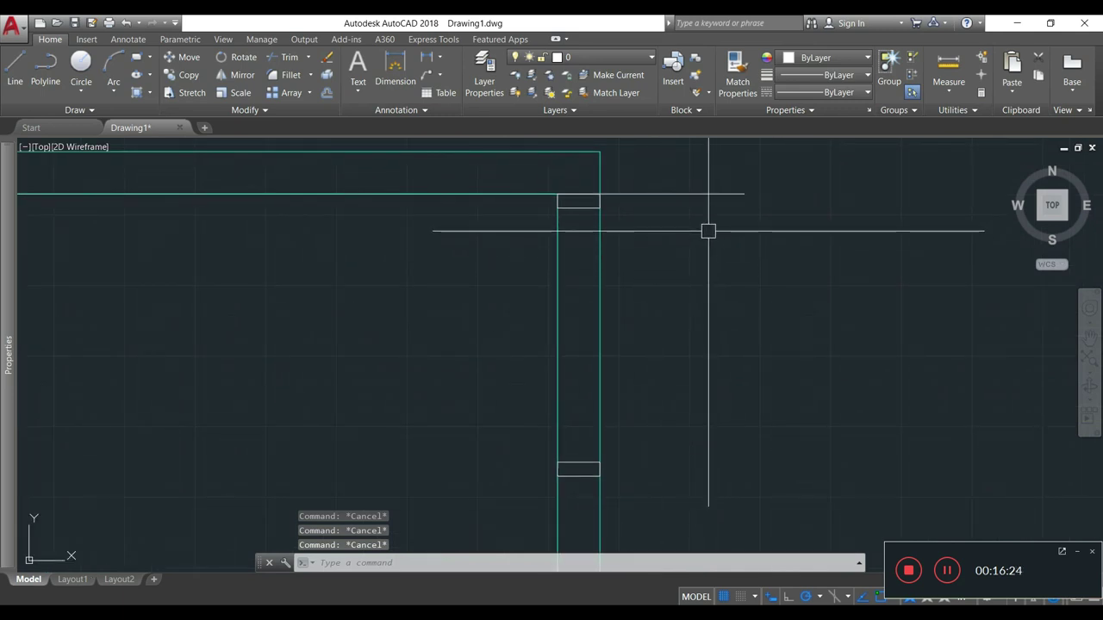
type("e")
key("Return")
left_click(782, 239)
left_click(716, 172)
- Move both small rectangles in the right wall 100 straight down
scroll(674, 246, "down", 2)
type("M")
key("Return")
scroll(614, 231, "up", 2)
left_click(612, 215)
left_click(610, 480)
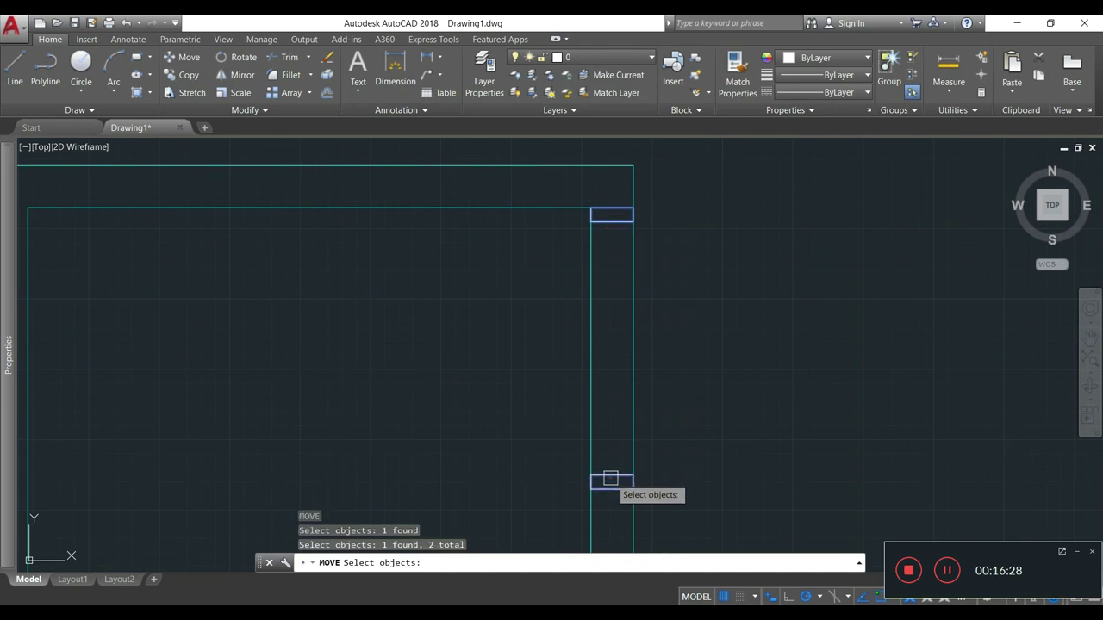
key("Return")
scroll(676, 336, "down", 4)
left_click(690, 310)
type("1")
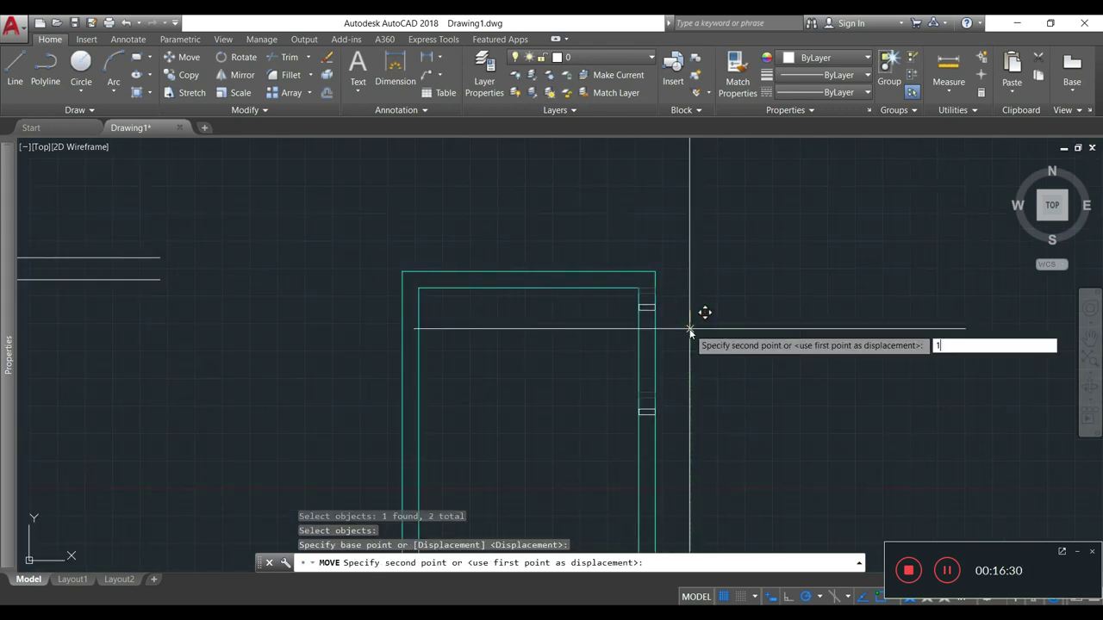
type("00")
key("Return")
- Trim the right wall multiline between the two small rectangles to open the doorway
middle_click_drag(559, 371, 650, 300)
scroll(749, 273, "up", 2)
middle_click_drag(763, 273, 714, 305)
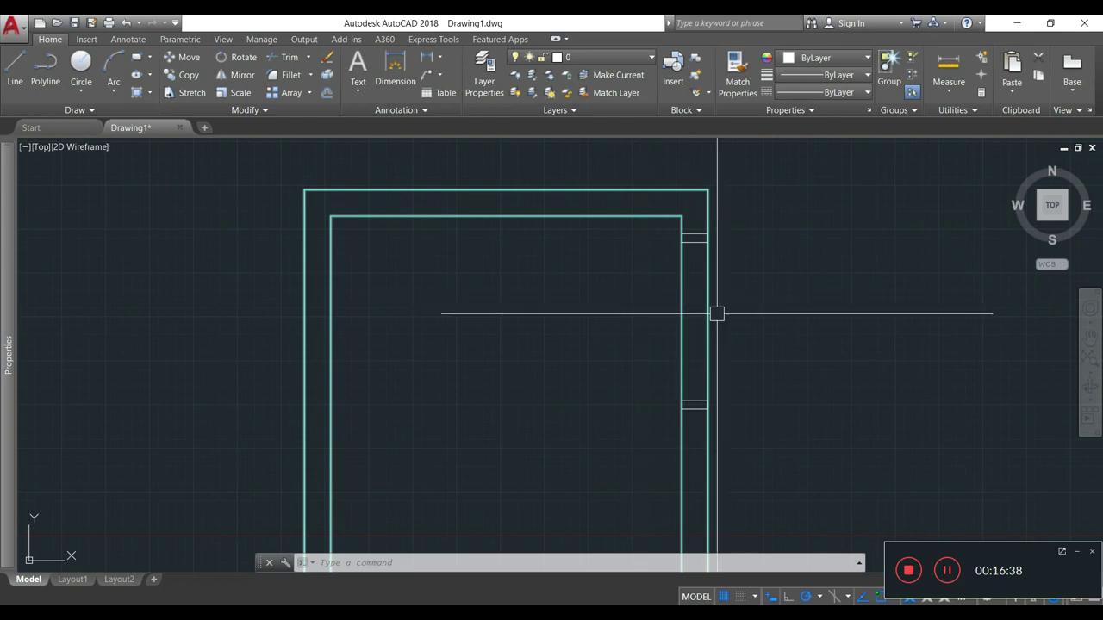
type("tr")
key("Return")
left_click(696, 232)
left_click(694, 405)
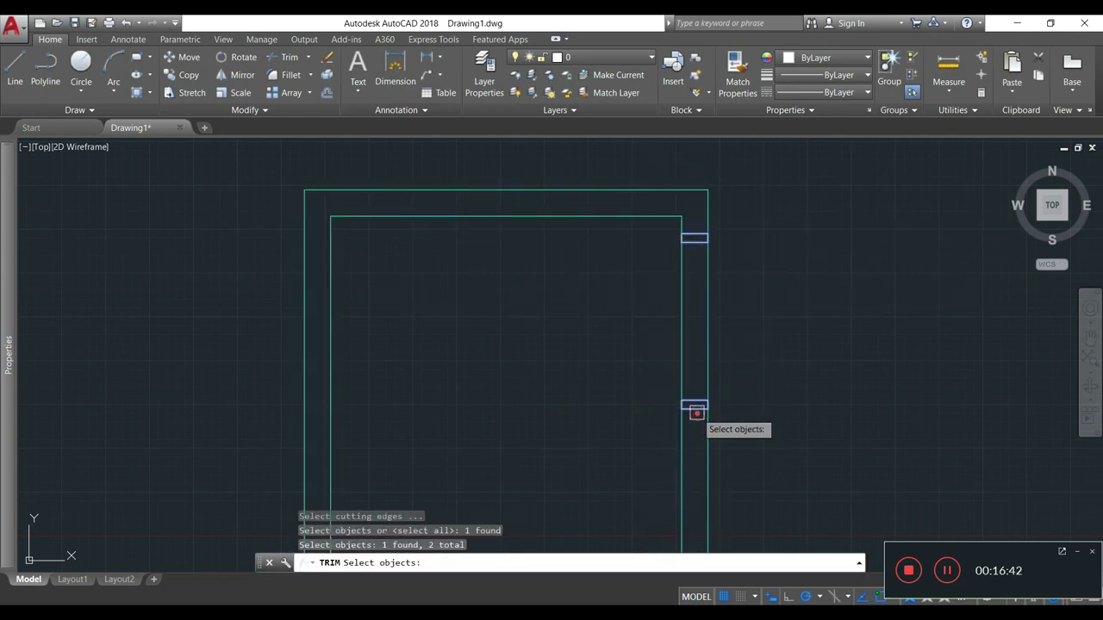
key("Return")
left_click(736, 297)
left_click(594, 331)
key("Return")
- Stretch the upper wall end at the doorway back to the top edge of the upper small rectangle
scroll(693, 224, "up", 5)
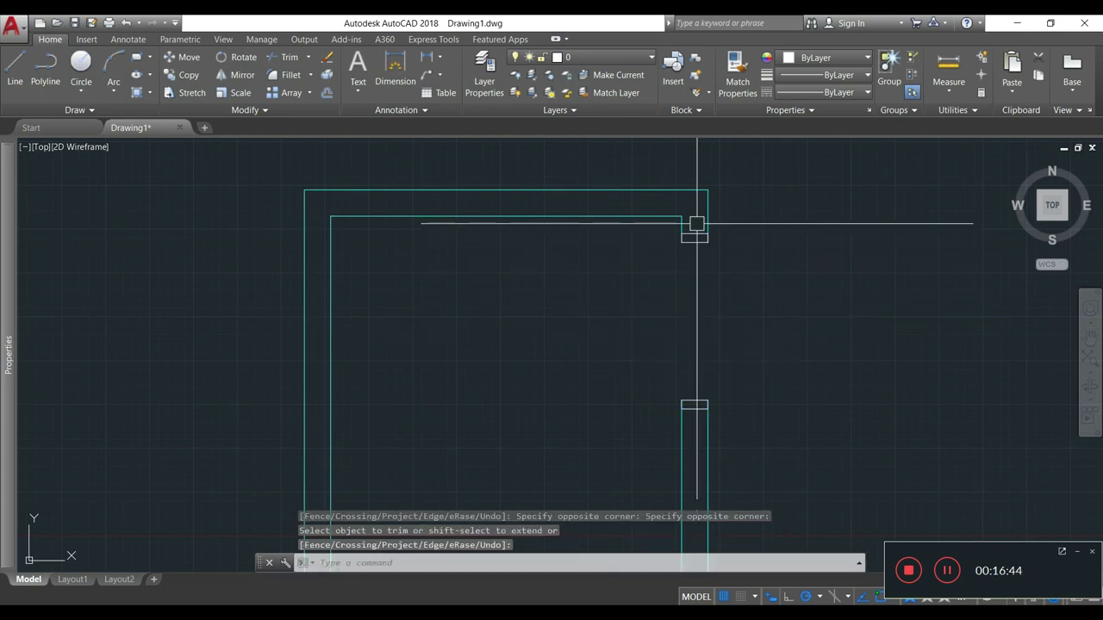
left_click(659, 218)
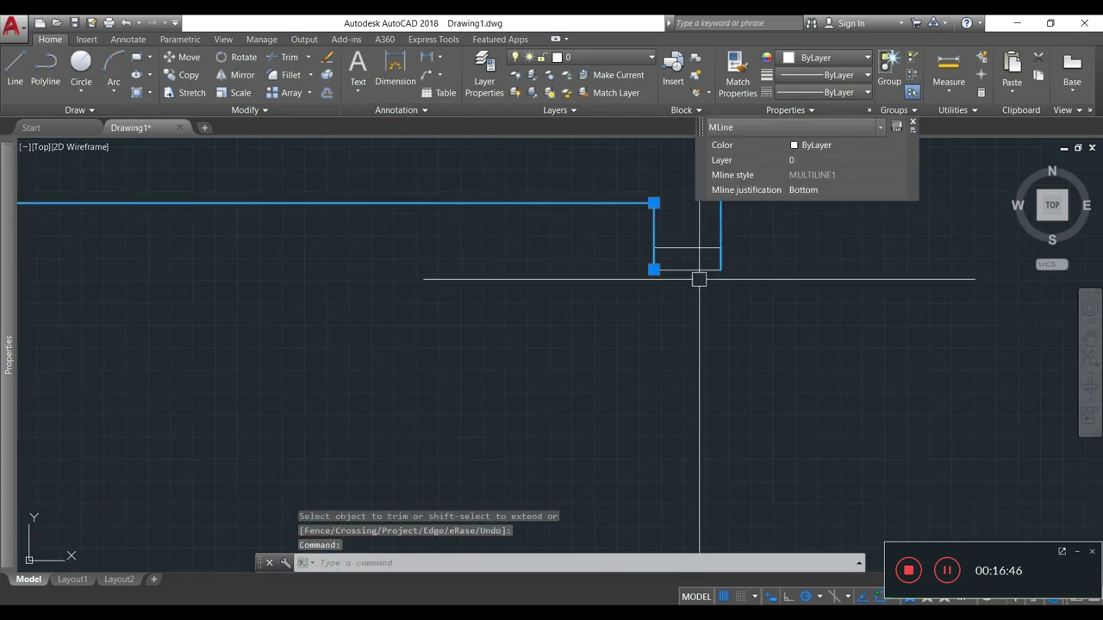
left_click(653, 270)
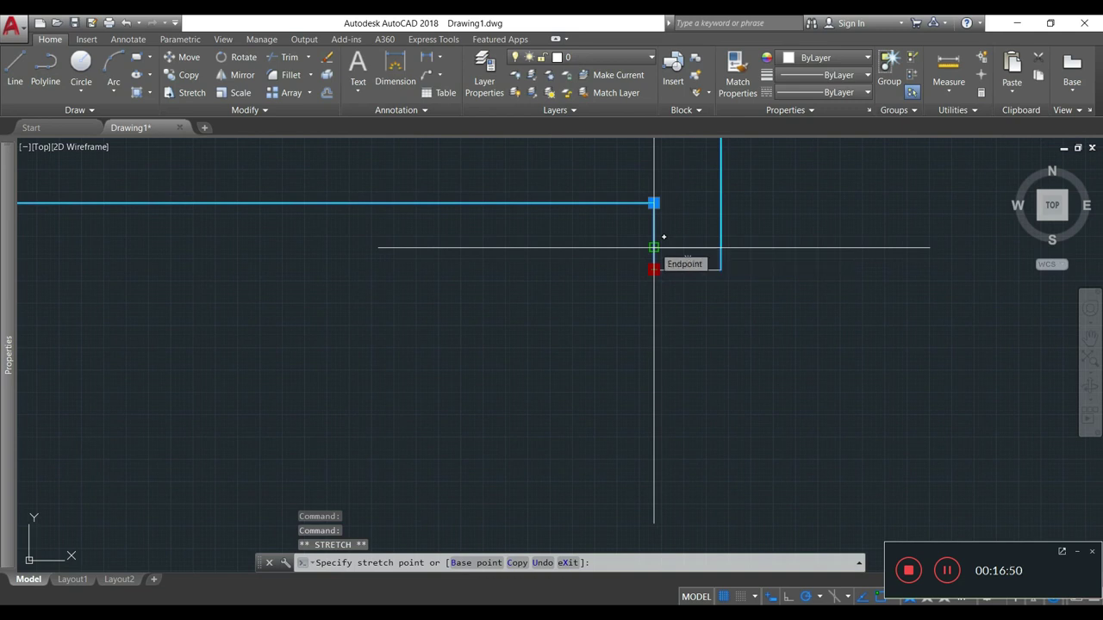
left_click(654, 247)
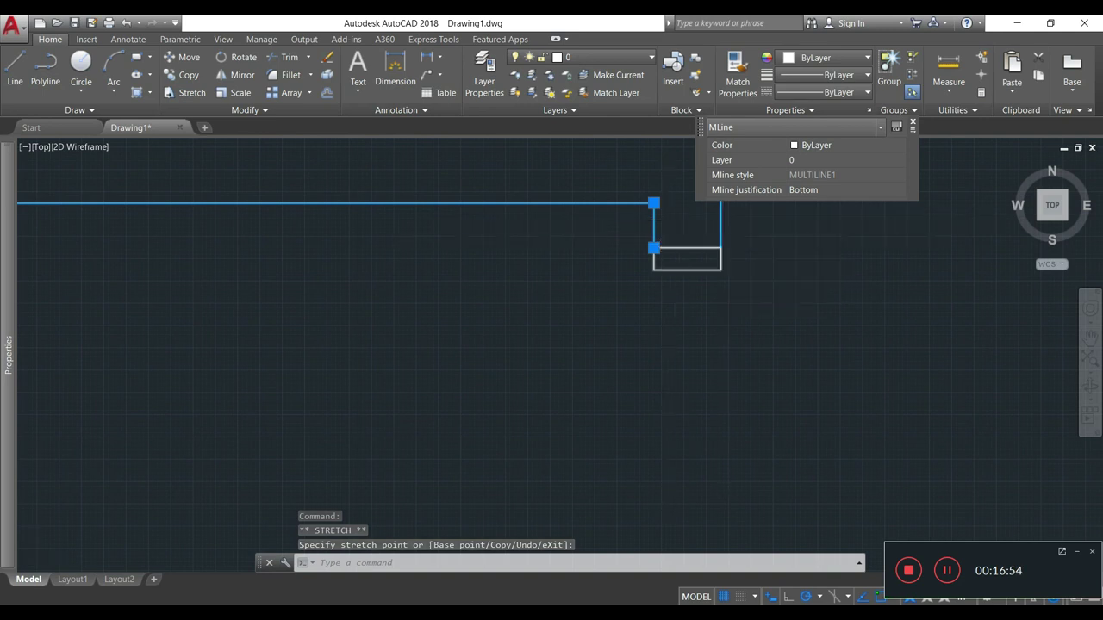
- Try stretching the upper left inner corner of the wall multiline inward, and undo the distortion
scroll(667, 244, "down", 6)
scroll(441, 235, "up", 4)
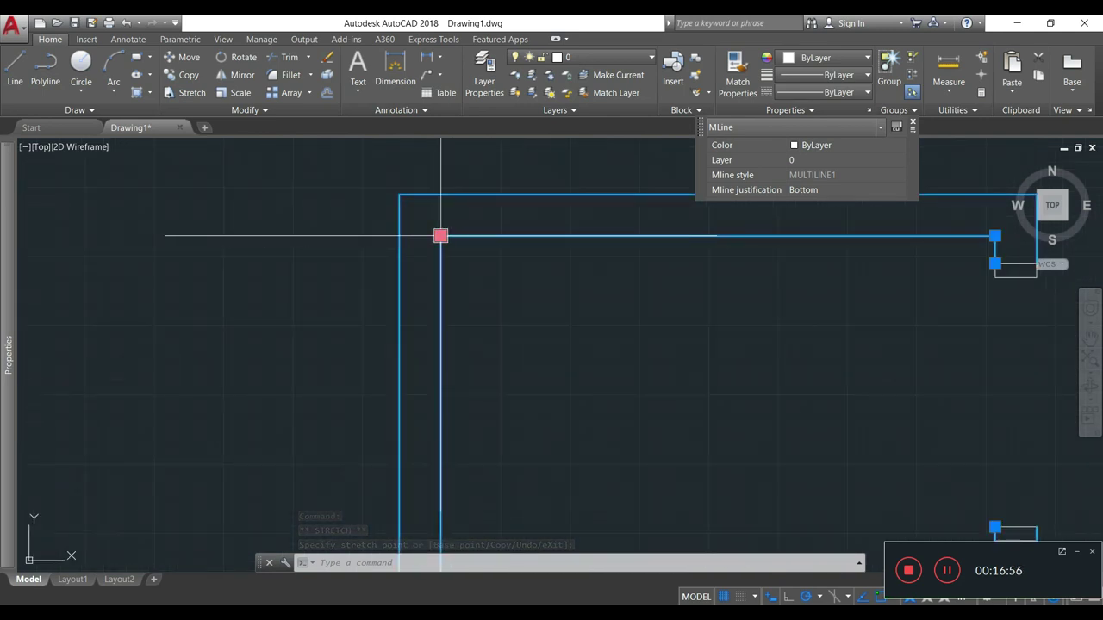
left_click(440, 235)
left_click(635, 316)
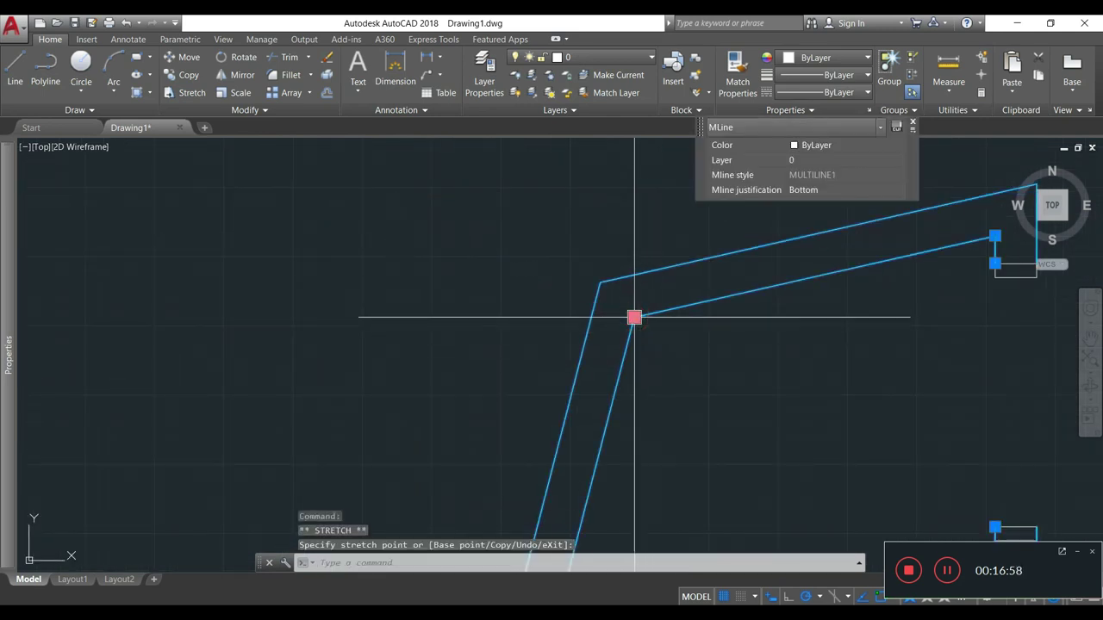
left_click(593, 418)
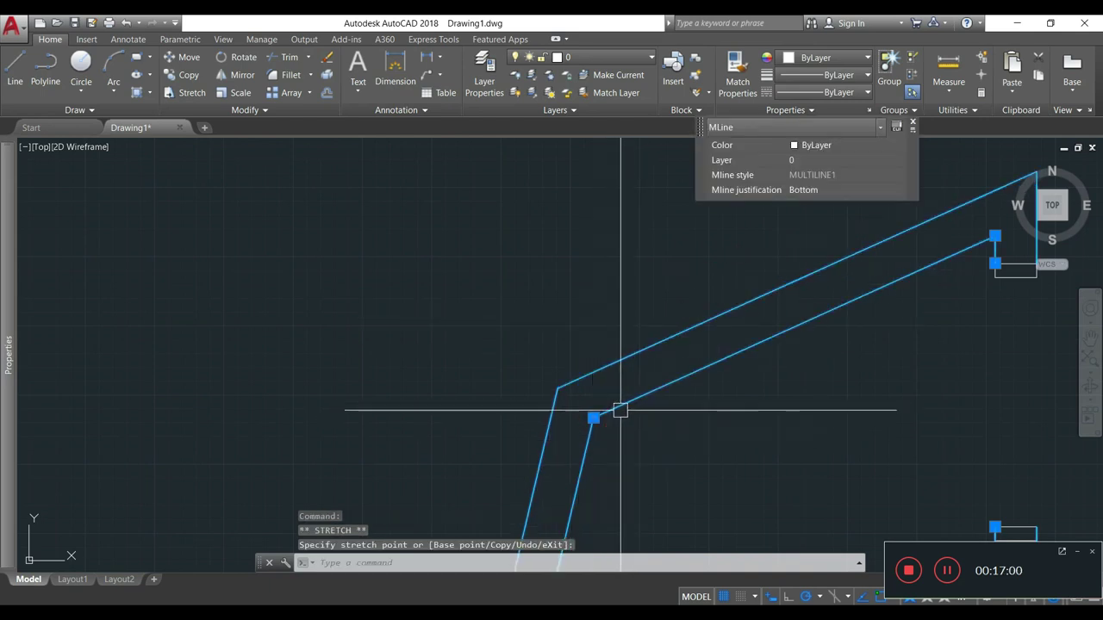
key("ctrl+z")
key("ctrl+z")
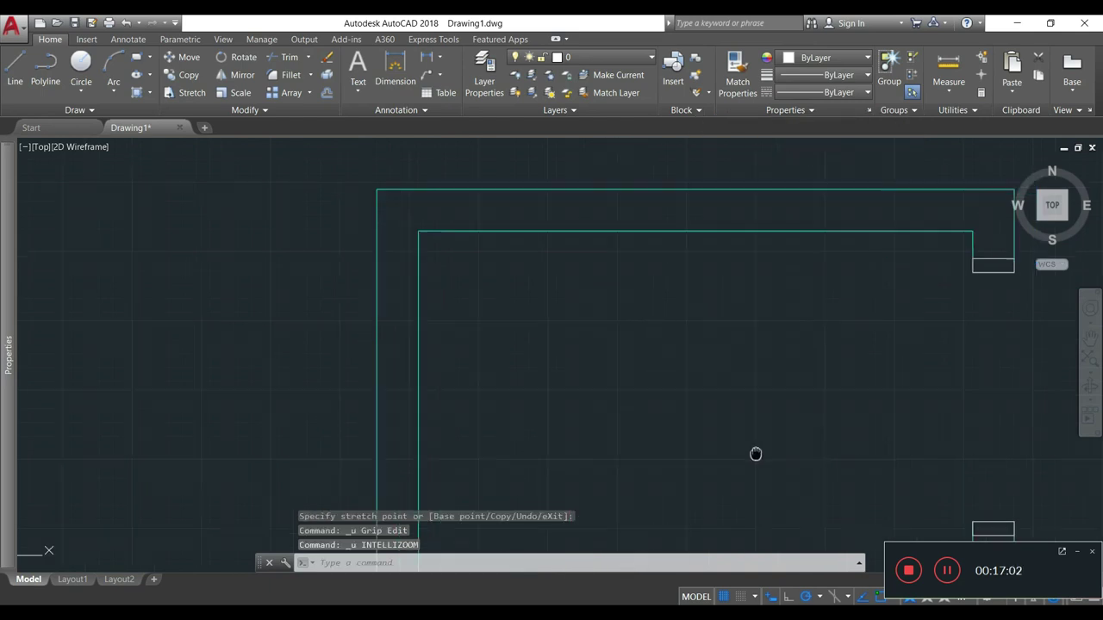
- Stretch the lower wall end at the doorway back to the bottom edge of the lower small rectangle
left_click(588, 413)
scroll(586, 377, "up", 2)
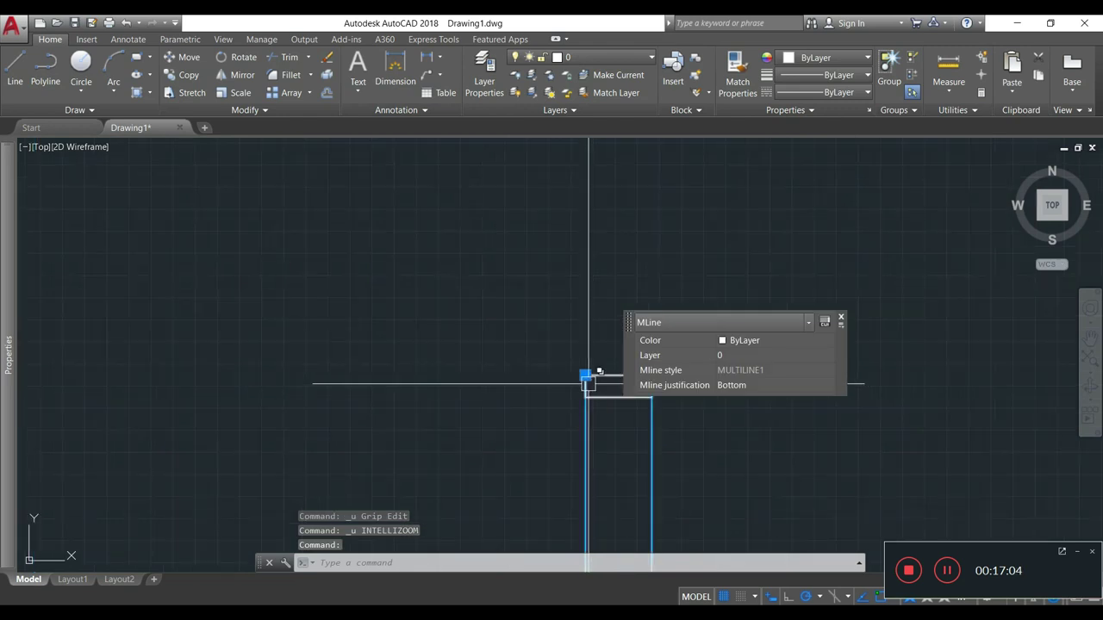
left_click(585, 375)
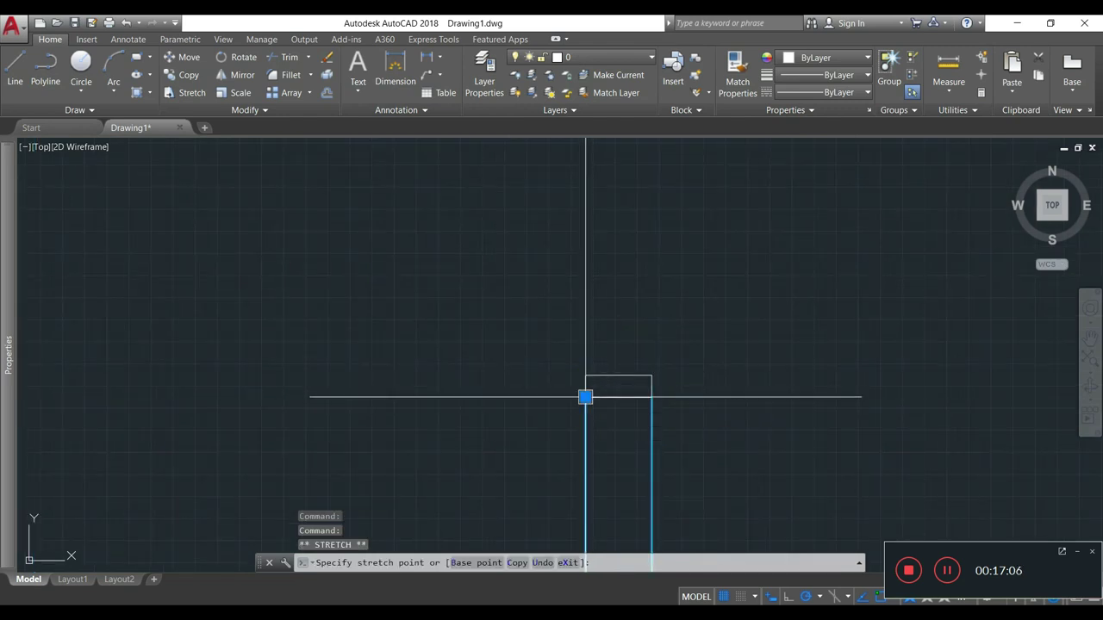
scroll(457, 380, "down", 5)
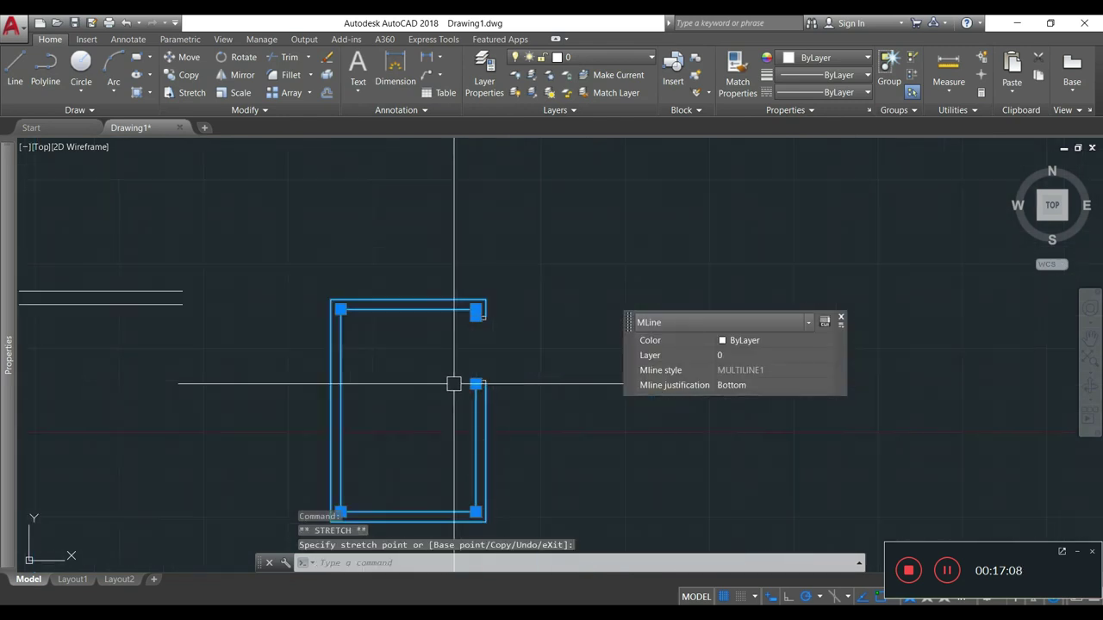
key("Escape")
key("Escape")
- Draw a rectangle 50 wide and 950 high in the empty area outside the right wall as the door leaf
scroll(446, 353, "up", 3)
type("rec")
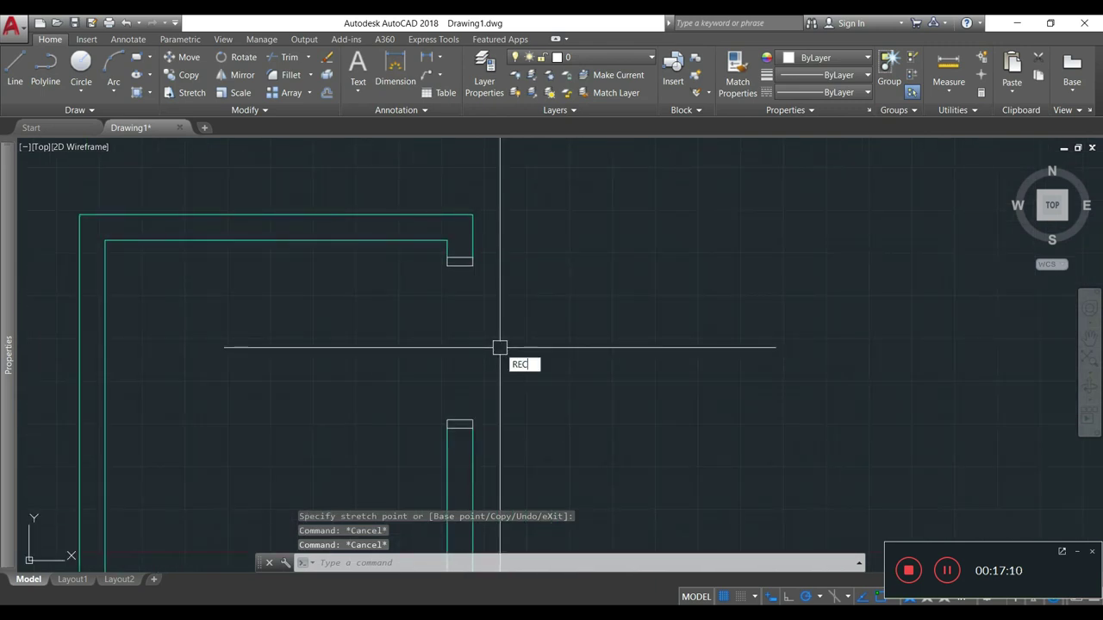
key("Return")
left_click(567, 259)
type("50")
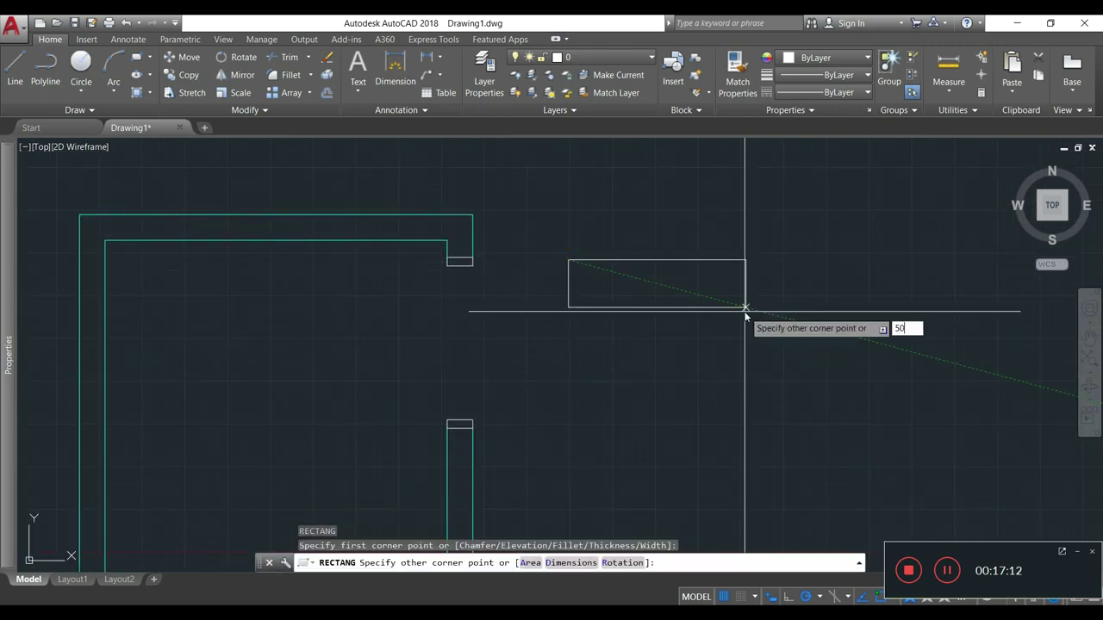
key("Tab")
type("950")
key("Return")
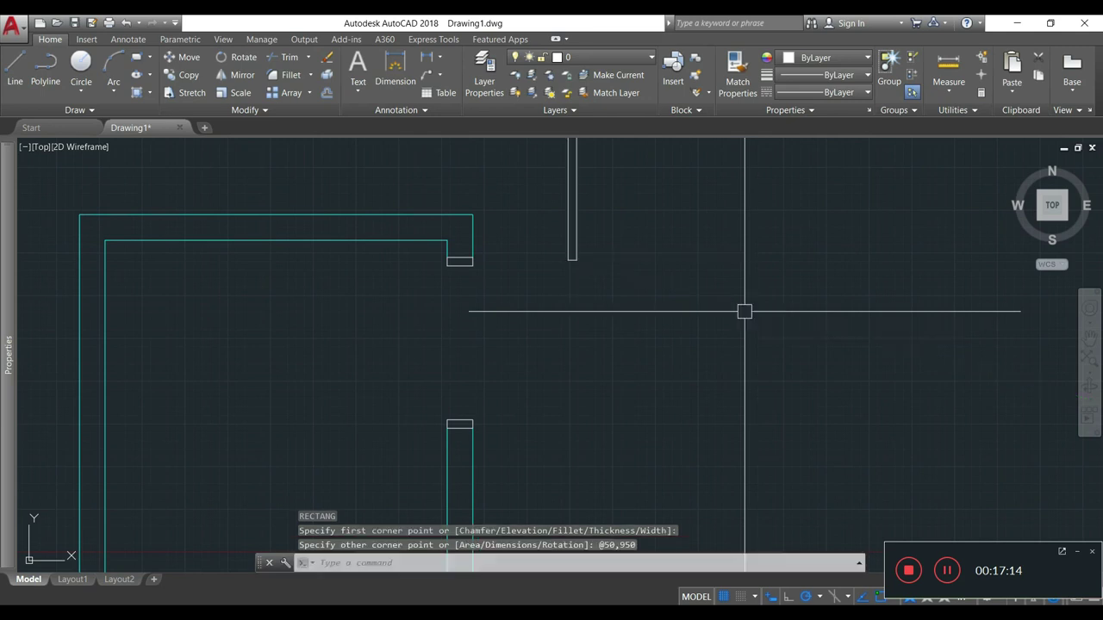
middle_click_drag(739, 344, 721, 402)
type("o")
key("Return")
key("Return")
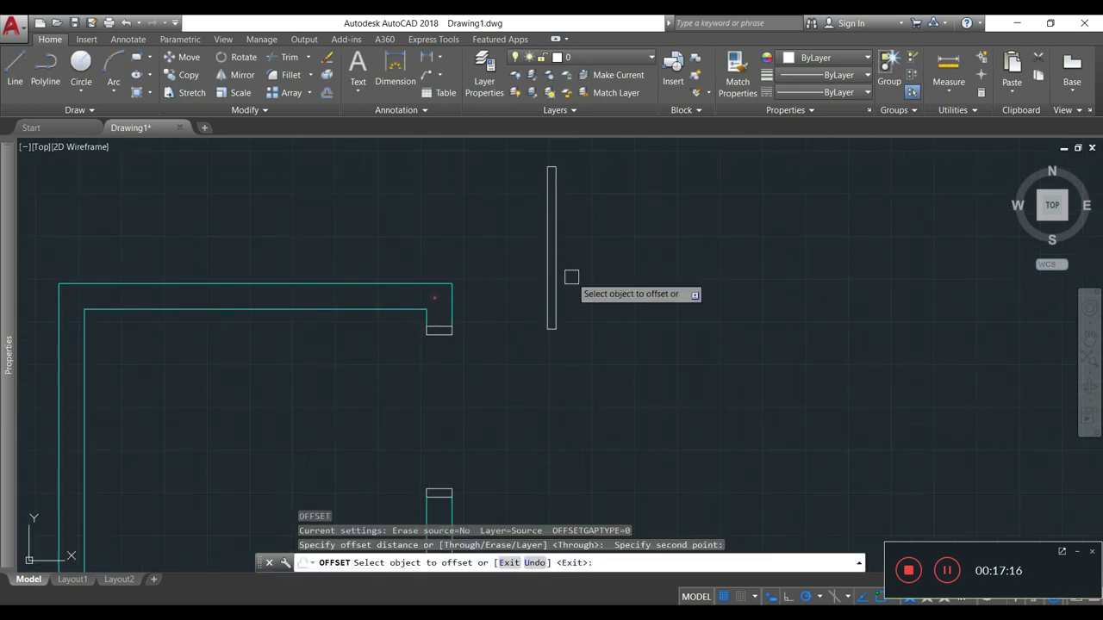
key("Escape")
key("Escape")
- Rotate the door leaf rectangle by 270 degrees so that it lies horizontally
key("Return")
left_click(599, 268)
left_click(525, 285)
key("Return")
left_click(665, 239)
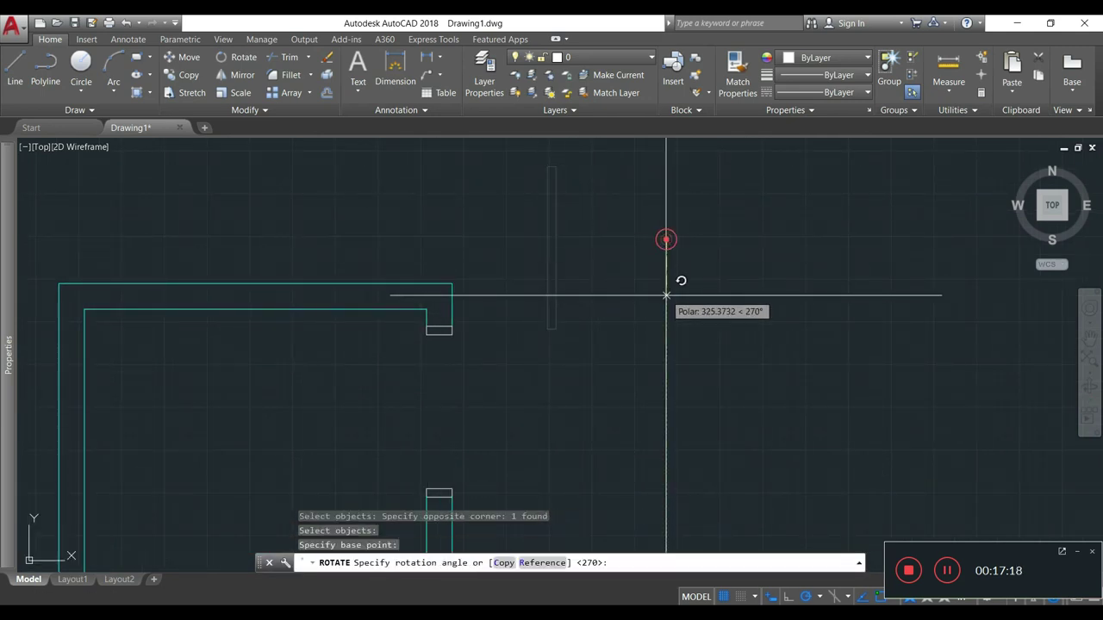
key("Return")
- Move the door leaf by its upper right corner to the lower left corner of the upper jamb rectangle
scroll(678, 353, "down", 4)
middle_click_drag(687, 340, 609, 359)
type("m")
key("Return")
left_click(684, 315)
left_click(608, 223)
key("Return")
scroll(625, 274, "up", 4)
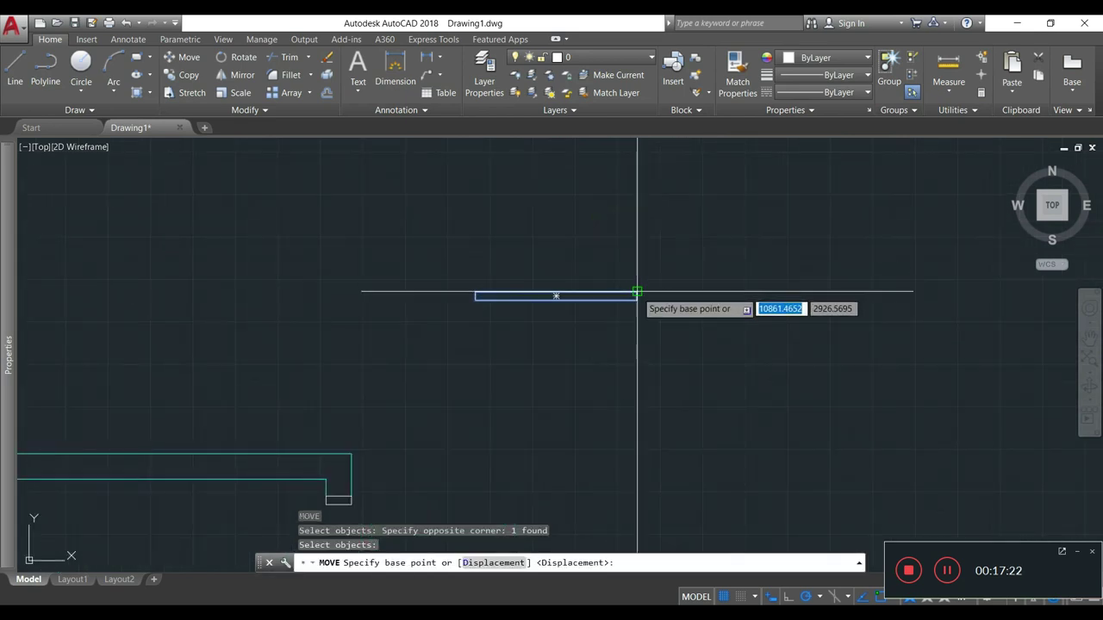
left_click(638, 293)
scroll(625, 276, "down", 6)
scroll(565, 328, "up", 5)
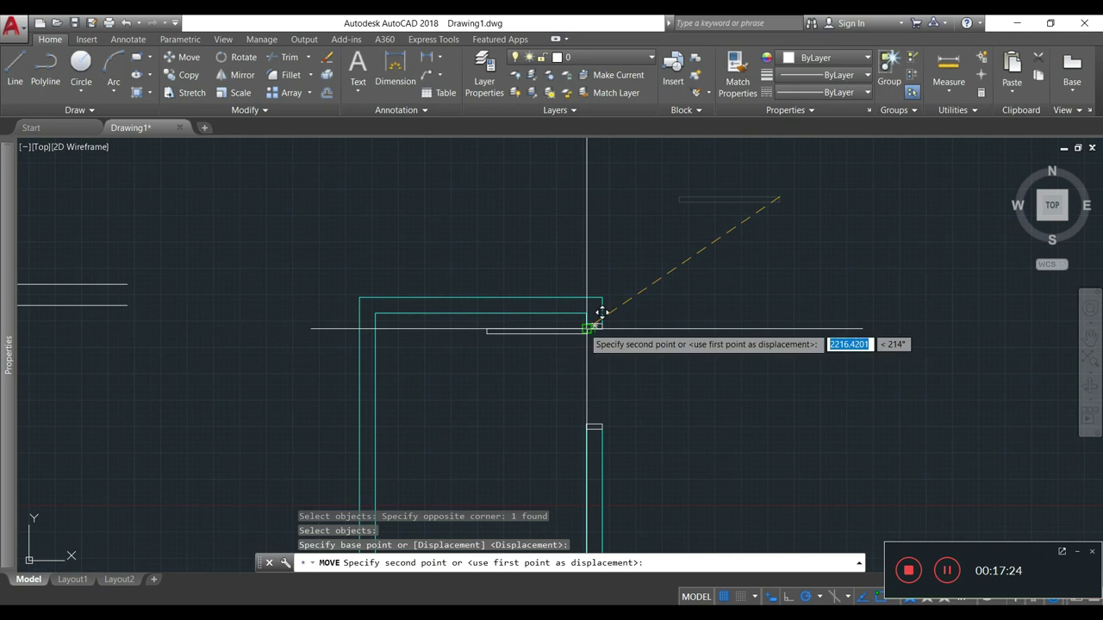
left_click(592, 320)
middle_click_drag(576, 425, 553, 359)
type("c")
key("Return")
scroll(554, 271, "up", 2)
left_click(566, 257)
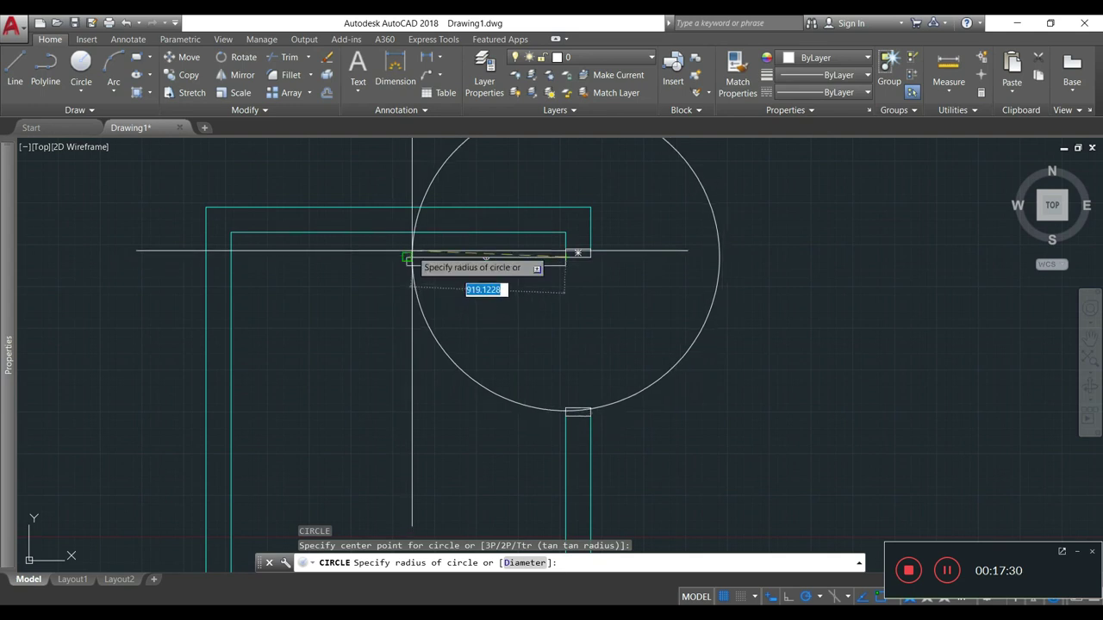
key("Escape")
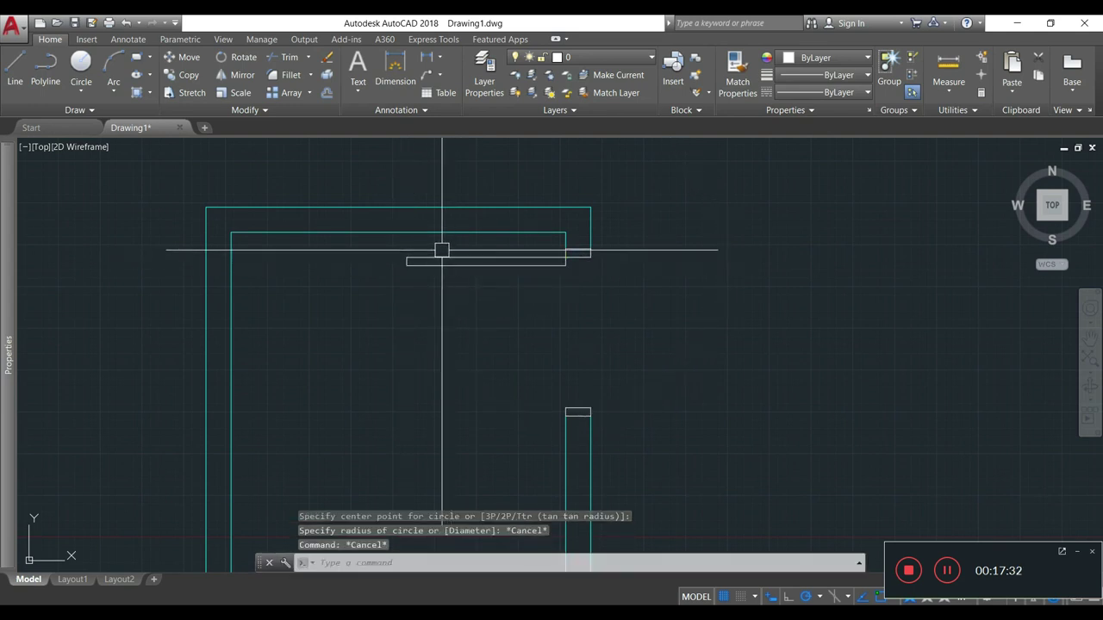
- Shorten the door leaf by stretching its free left end 50 toward the doorway
scroll(394, 238, "up", 4)
type("s")
key("Return")
left_click(460, 260)
left_click(405, 355)
key("Return")
left_click(407, 329)
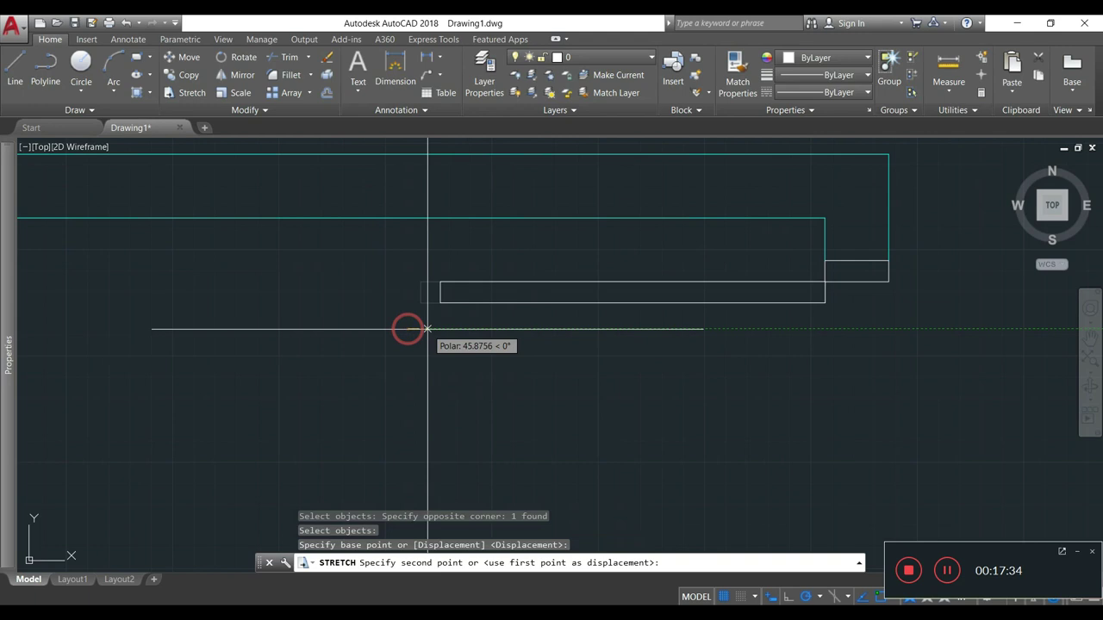
type("5")
key("Return")
scroll(399, 307, "down", 6)
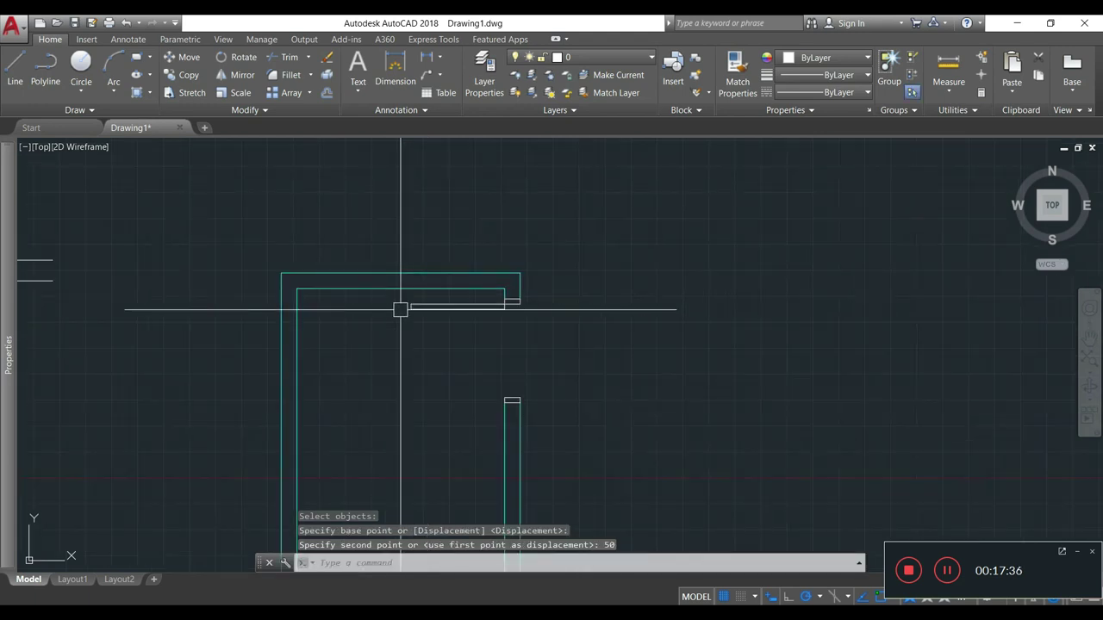
- Draw a circle centred on the door leaf's upper right corner with its radius reaching the leaf's free end
type("c")
key("Return")
scroll(464, 309, "up", 2)
left_click(528, 301)
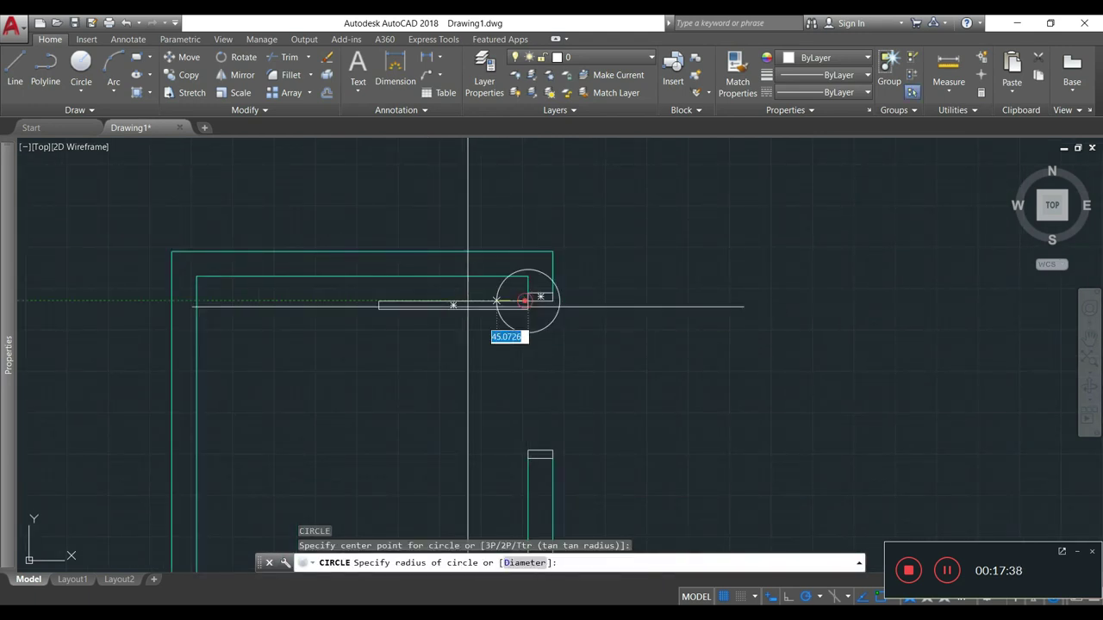
left_click(379, 304)
key("Escape")
key("Escape")
- Trim the circle against the door leaf and lower jamb, keeping only the quarter arc of the door swing
middle_click_drag(377, 298, 468, 431)
type("TR")
key("Return")
left_click(486, 300)
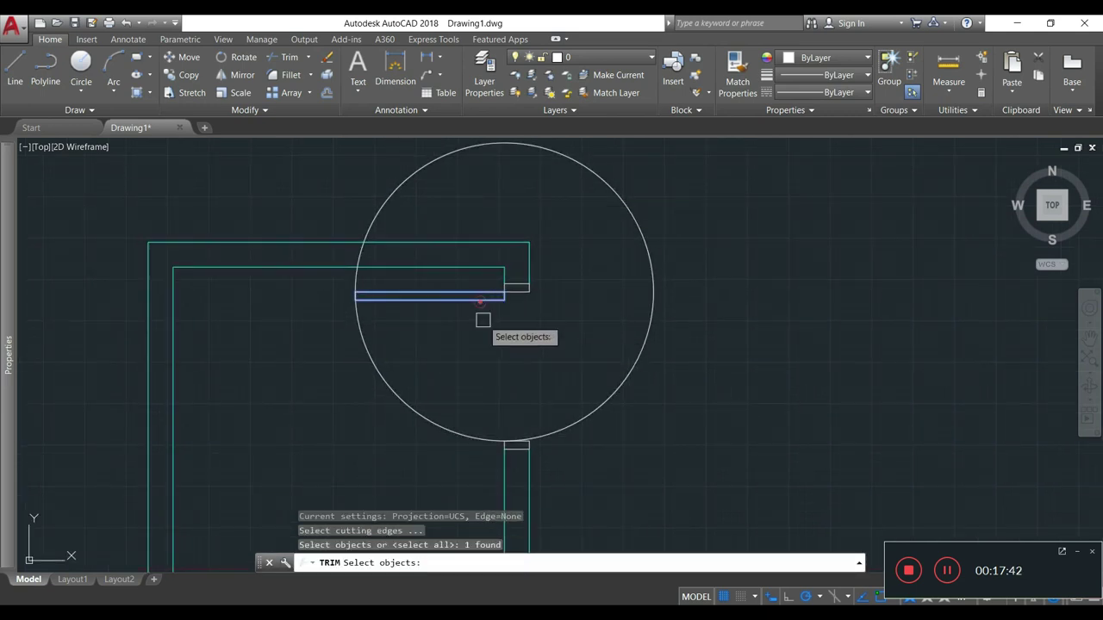
scroll(521, 446, "up", 6)
left_click(577, 424)
scroll(577, 423, "down", 8)
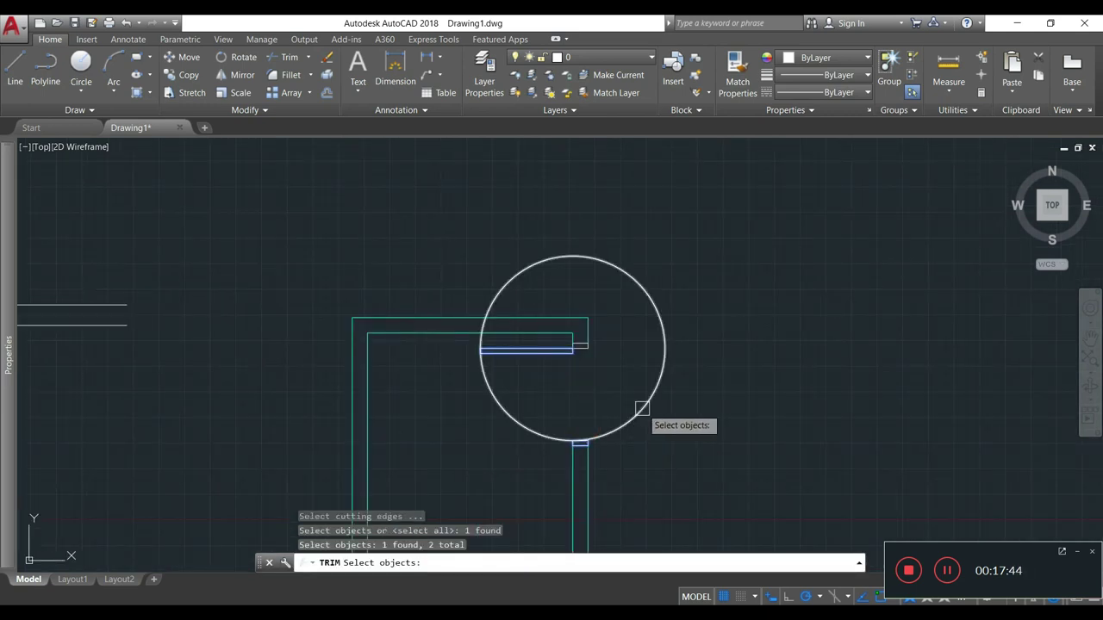
key("Return")
left_click(642, 407)
key("Escape")
scroll(595, 342, "up", 5)
scroll(598, 315, "down", 5)
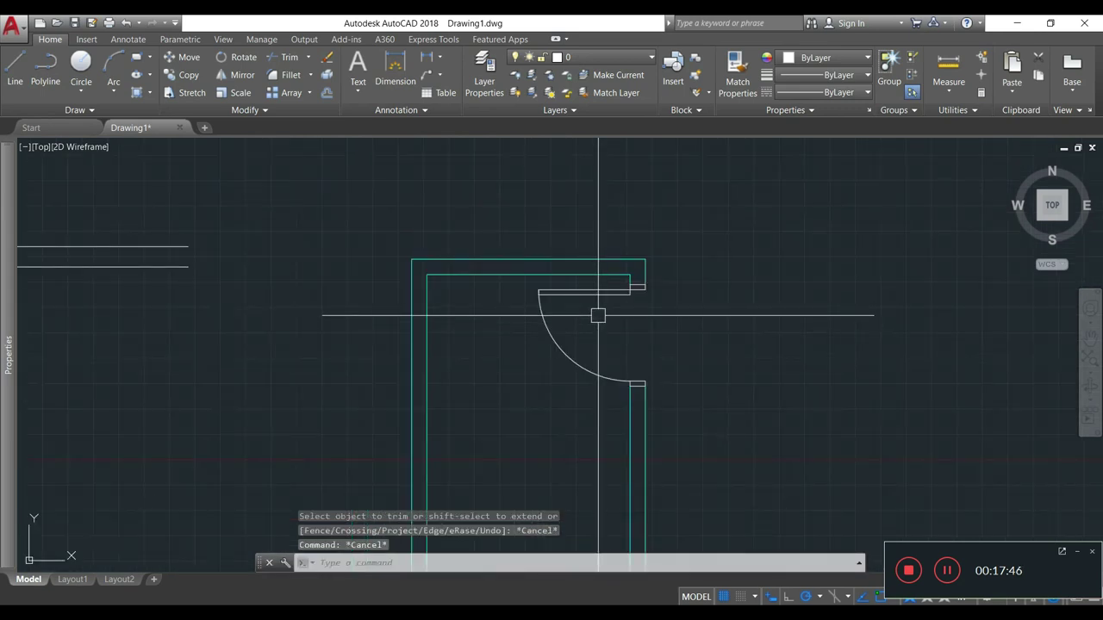
middle_click_drag(607, 366, 580, 293)
scroll(580, 293, "down", 2)
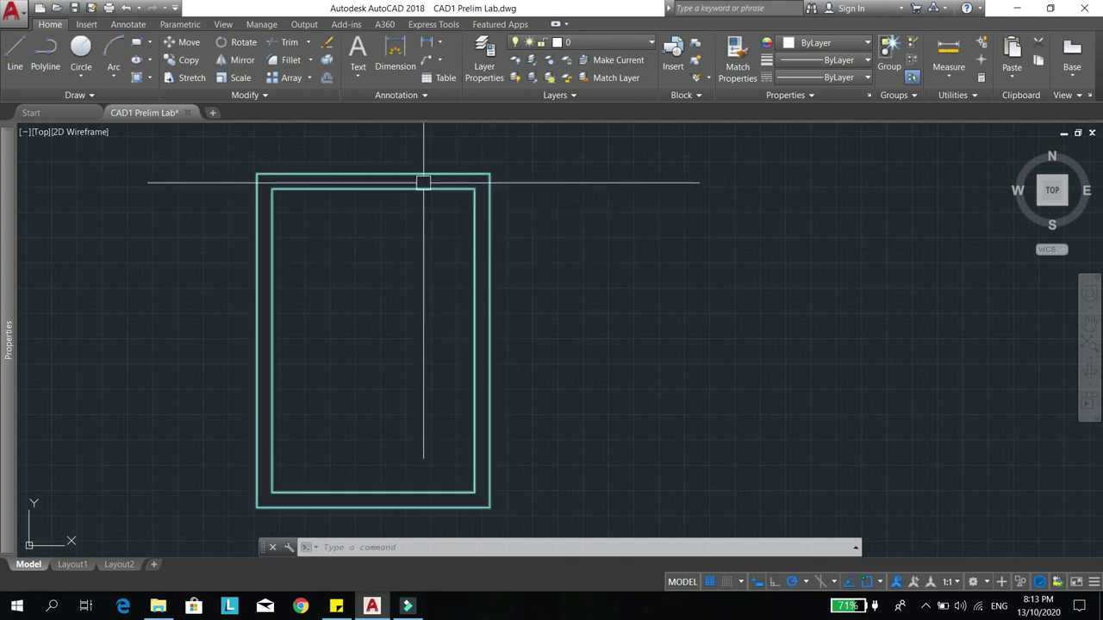
mouse_move(416, 179)
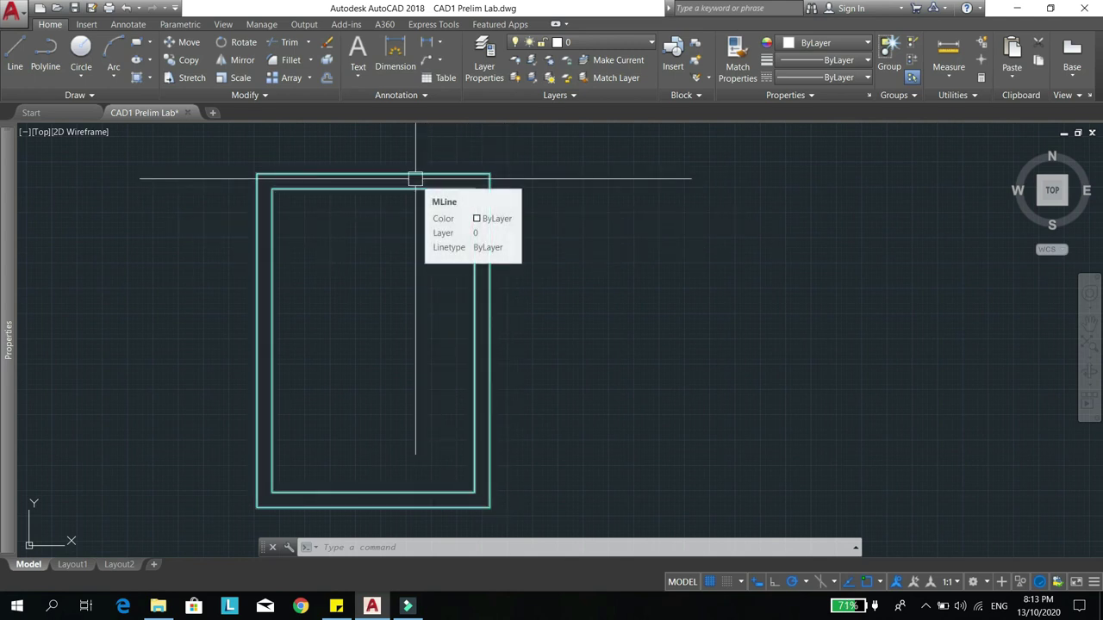
middle_click_drag(351, 204, 425, 191)
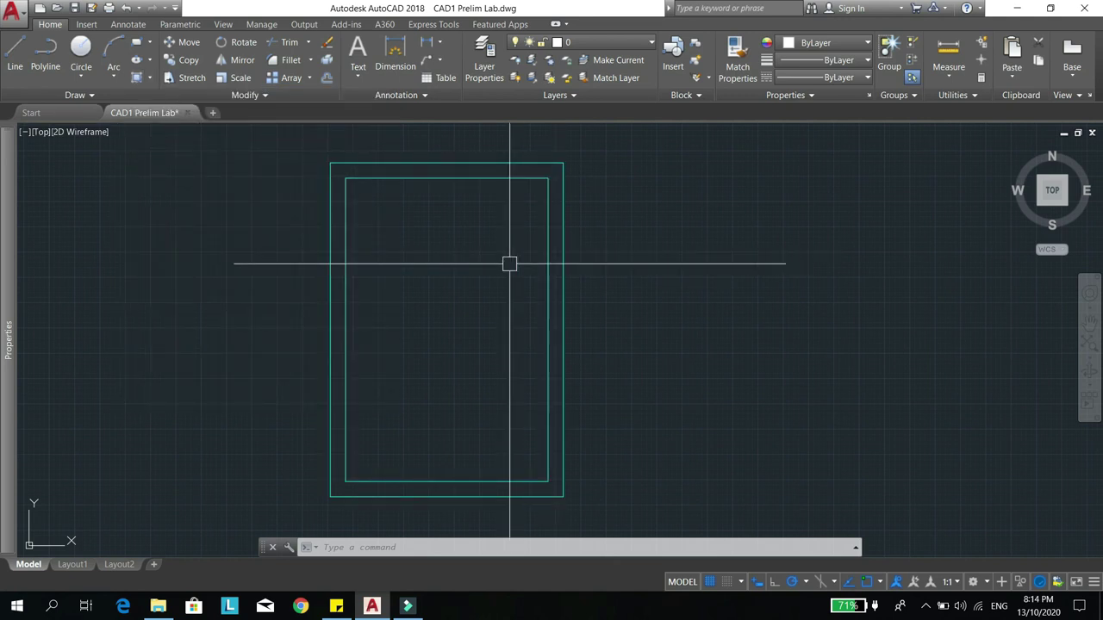
- Hatch the space between the inner and outer wall lines by picking an internal point
type("ATCH")
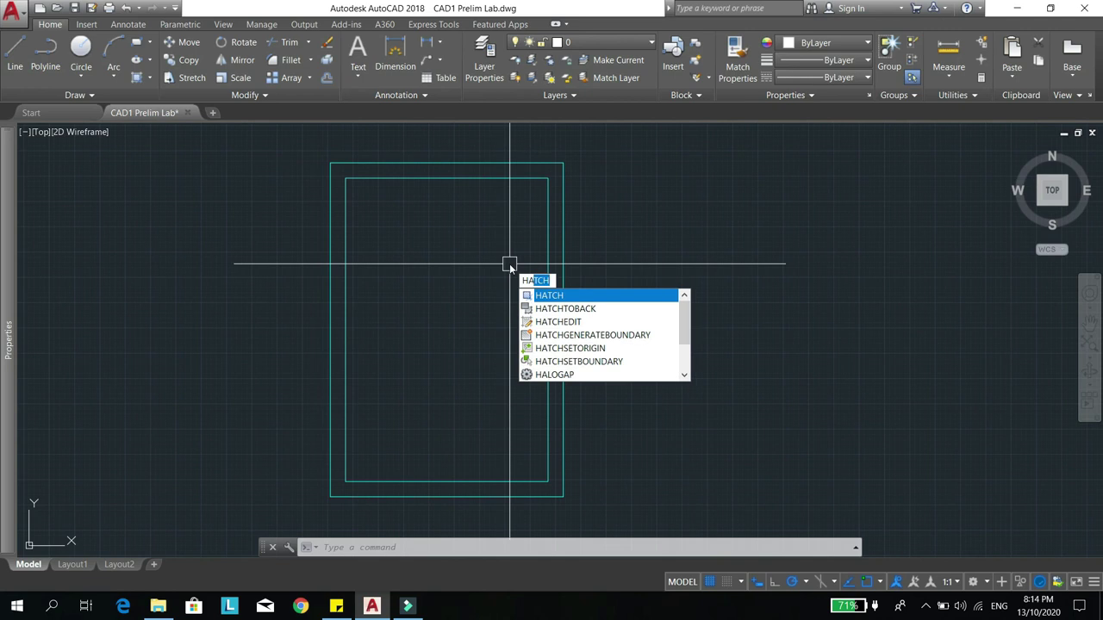
key("Return")
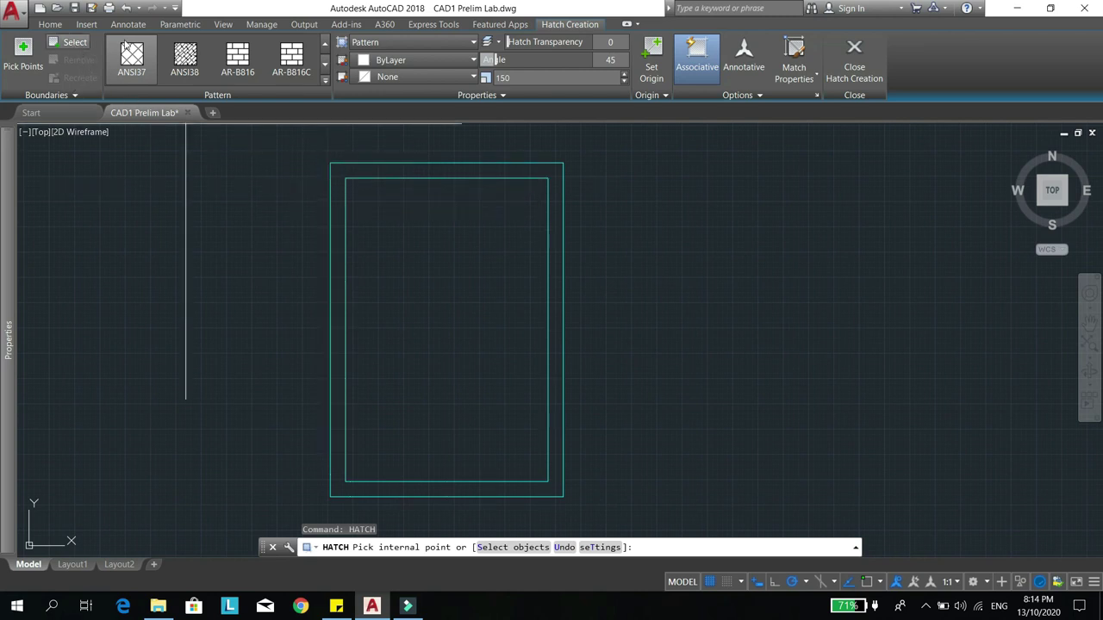
left_click(68, 44)
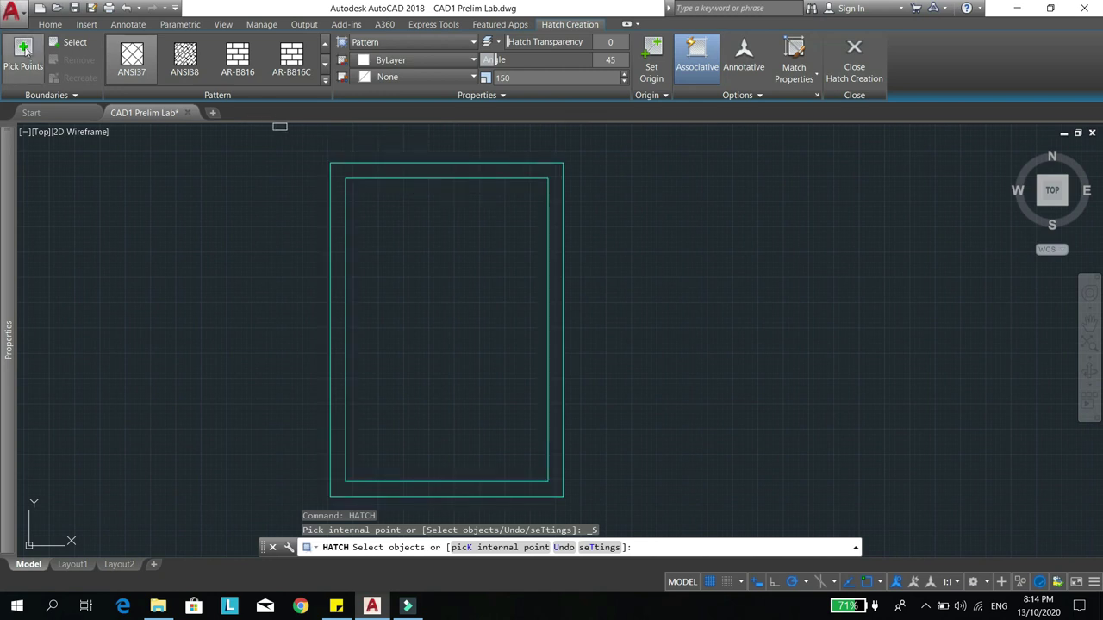
left_click(24, 51)
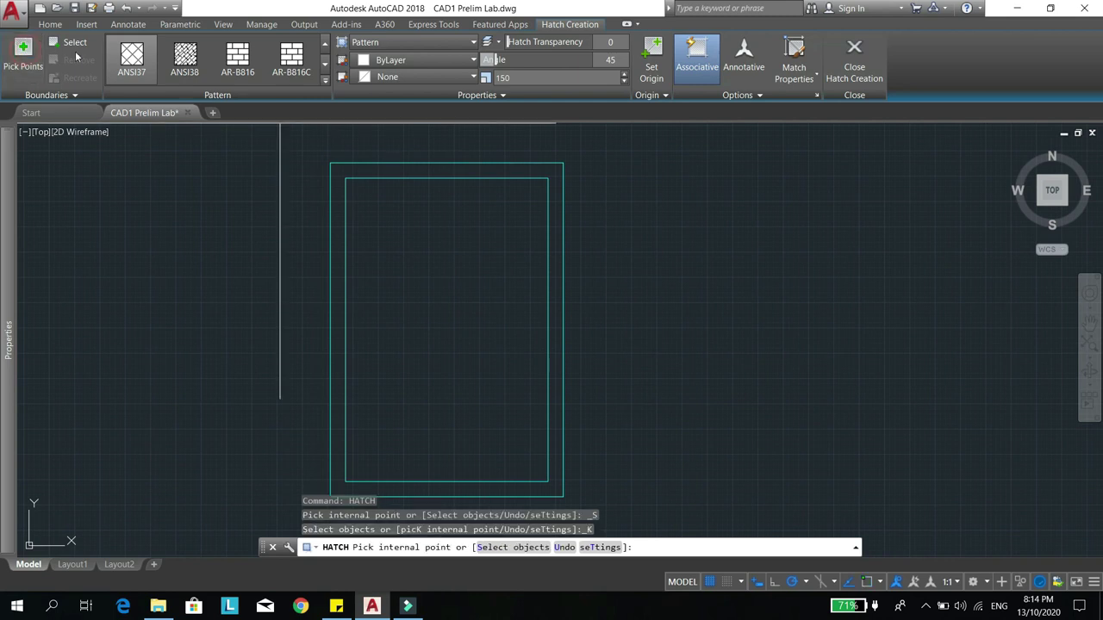
left_click(360, 168)
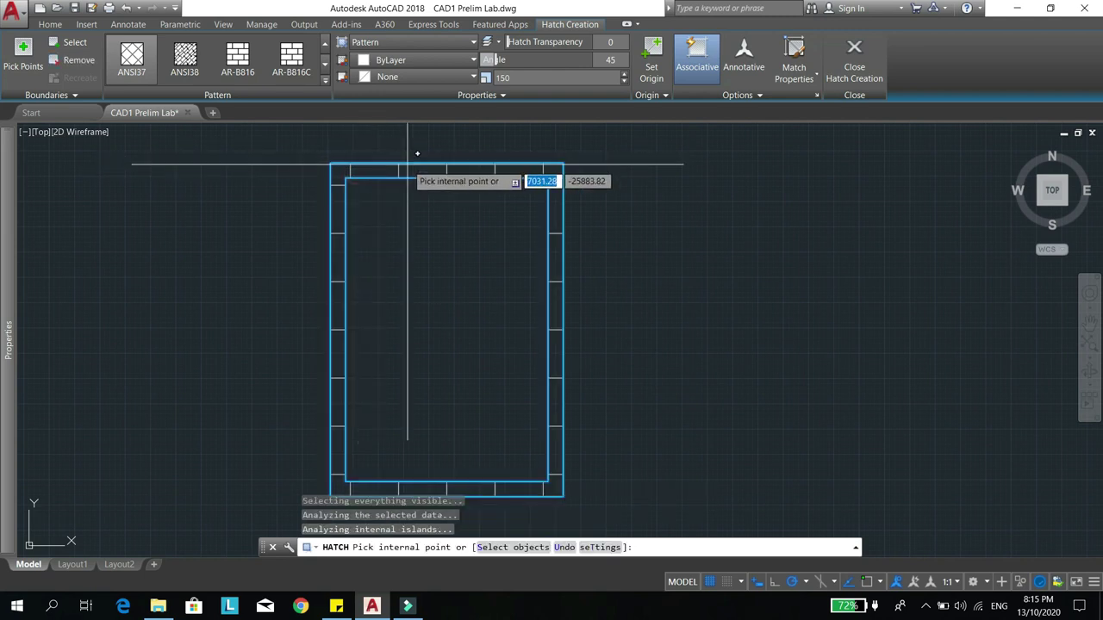
- Change the wall hatch pattern to ANSI31 and check the available hatch types
left_click(326, 81)
scroll(232, 107, "up", 2)
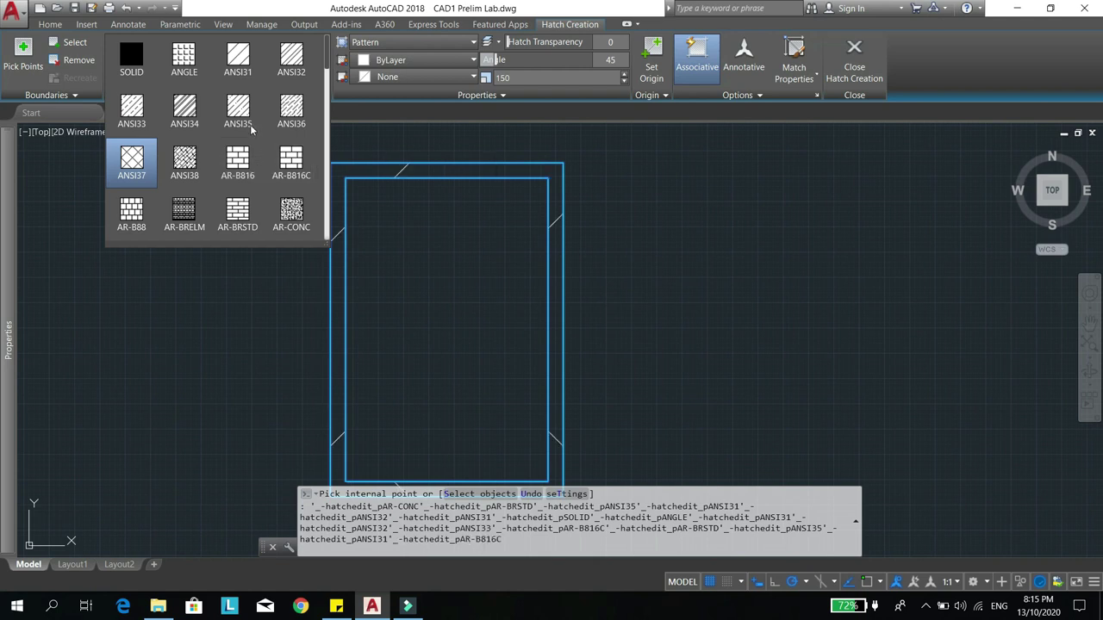
left_click(240, 73)
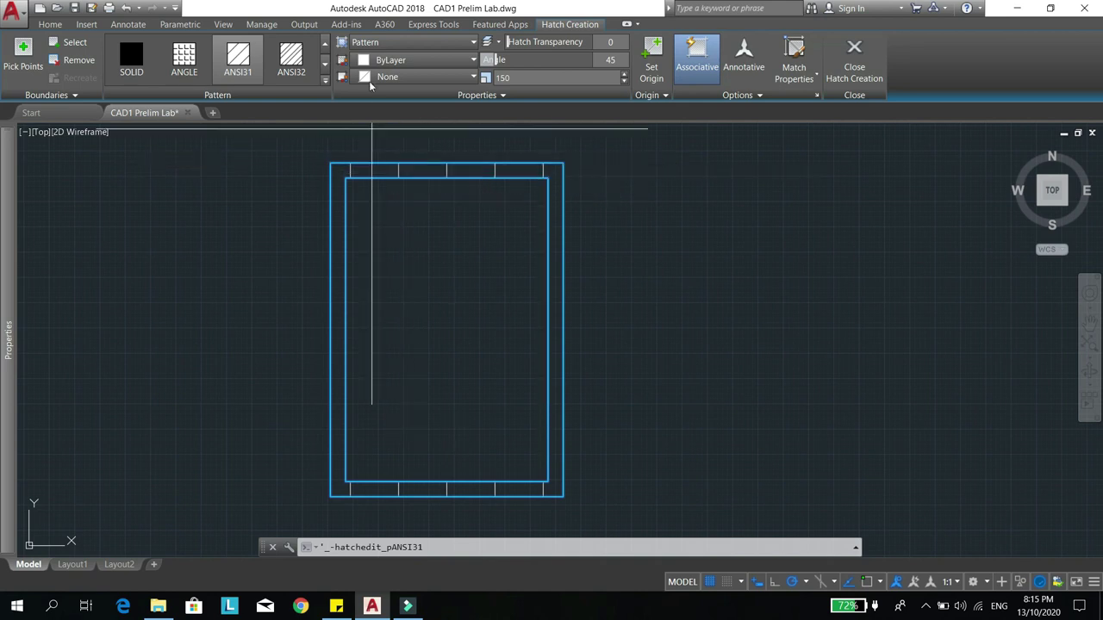
left_click(433, 43)
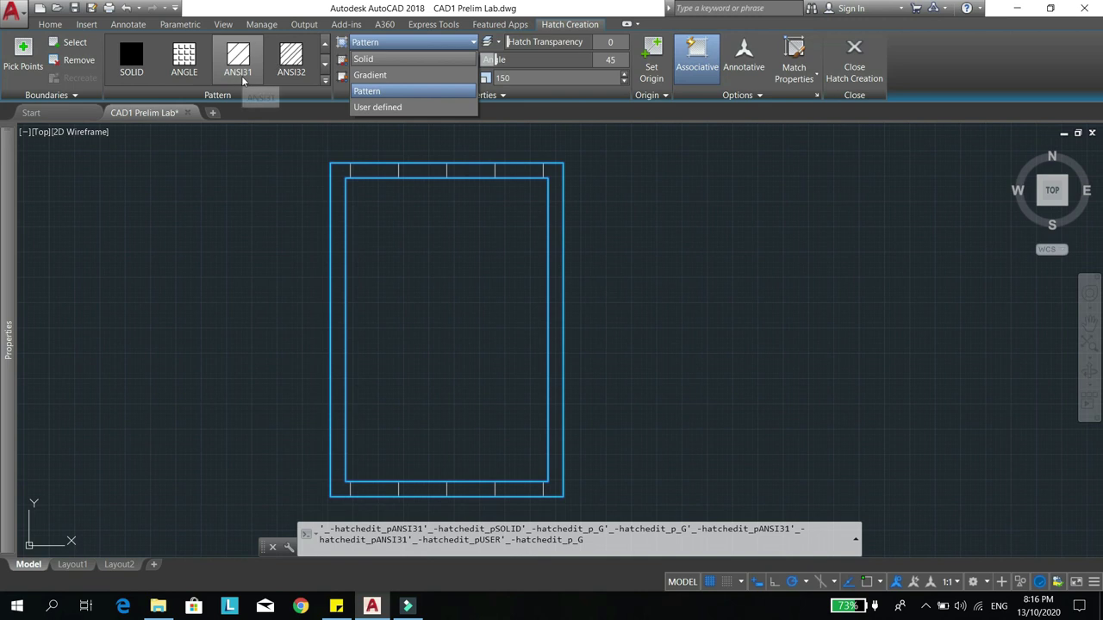
left_click(368, 46)
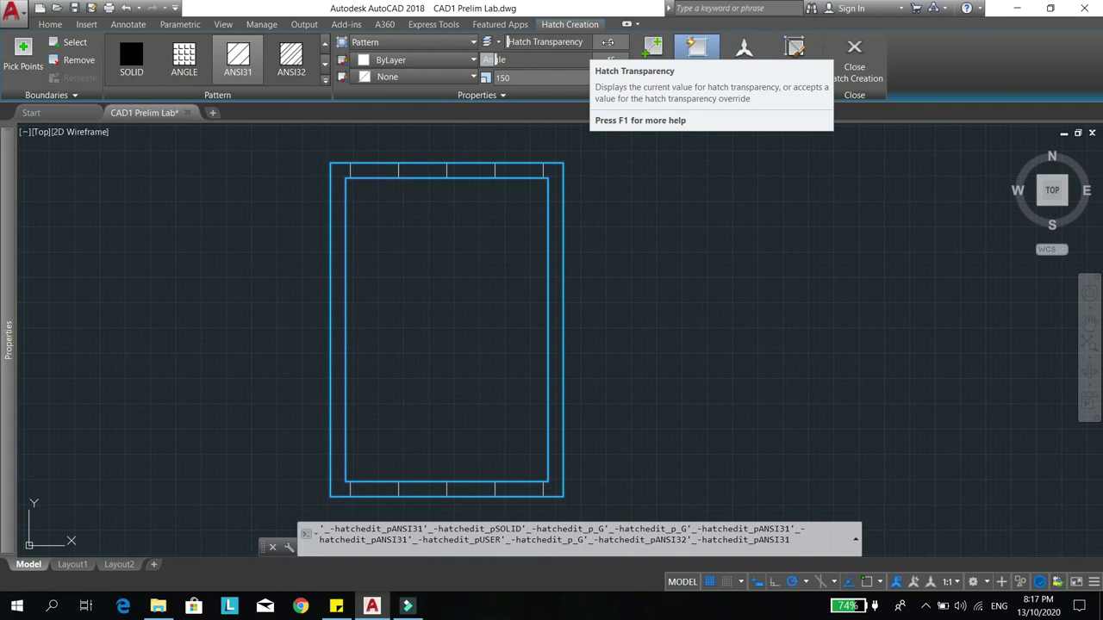
- Try transparency values of 50 and 90 on the wall hatch and return it to 0
type("0")
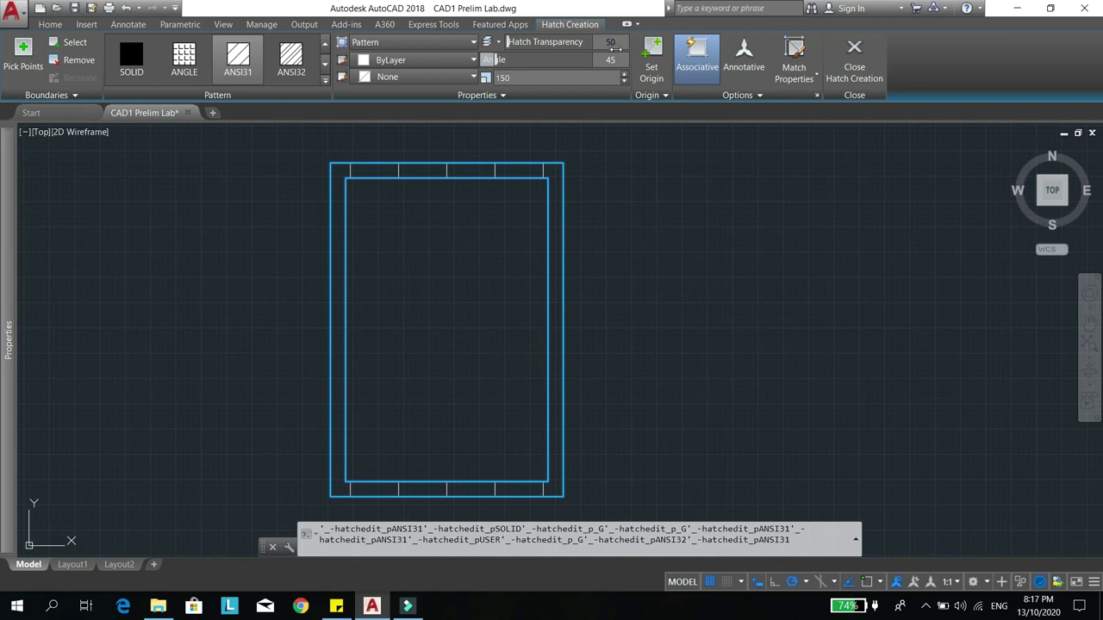
left_click(610, 61)
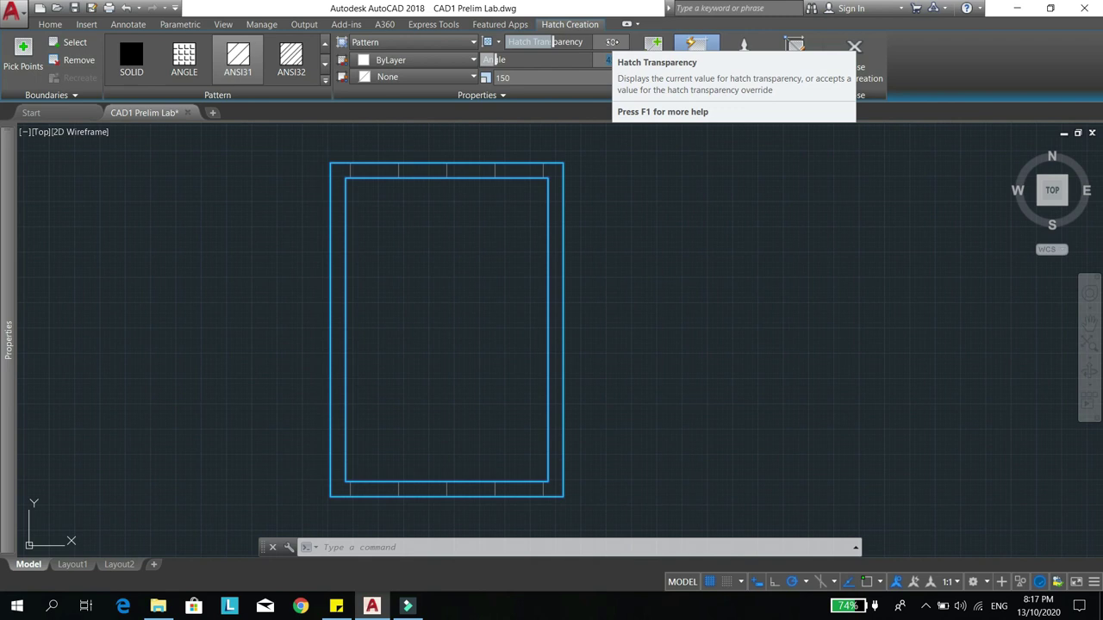
mouse_move(568, 43)
left_mouse_down()
mouse_move(548, 43)
mouse_move(683, 77)
mouse_move(582, 60)
mouse_move(593, 56)
mouse_move(586, 43)
left_mouse_up()
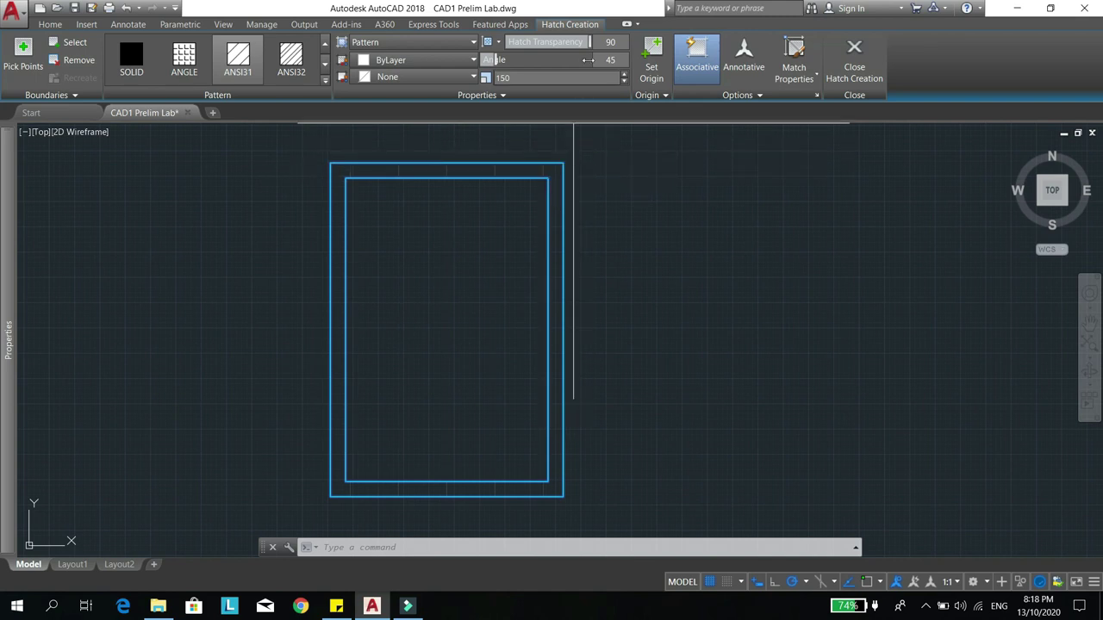
left_click(611, 43)
type("0")
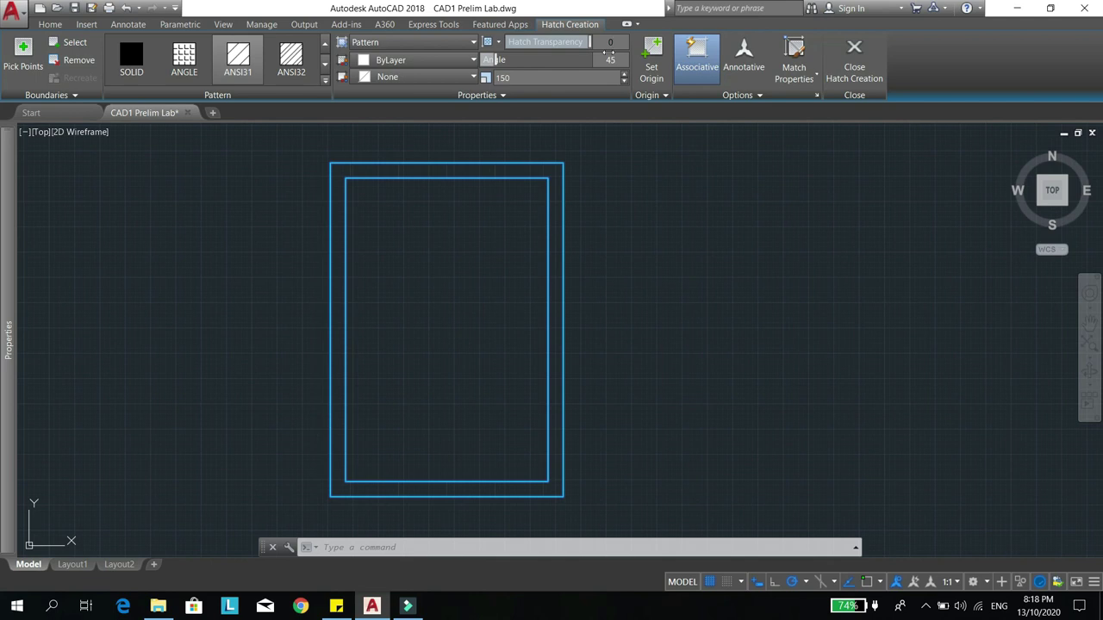
- Set the wall hatch angle to 0, keeping the ANSI31 pattern
left_click(615, 62)
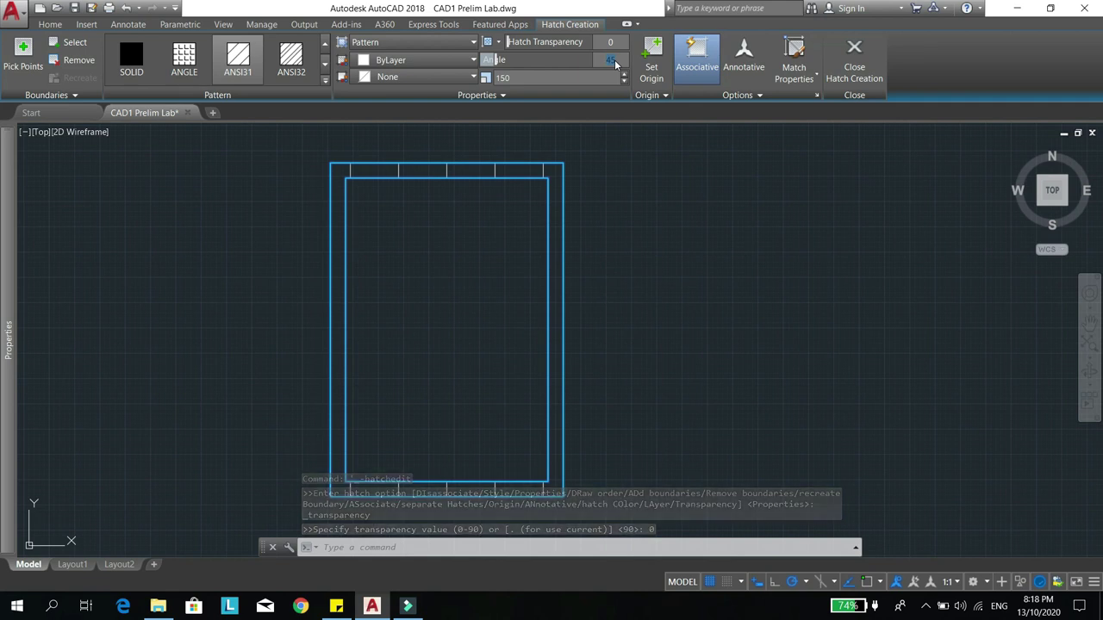
left_click(291, 59)
left_click(239, 62)
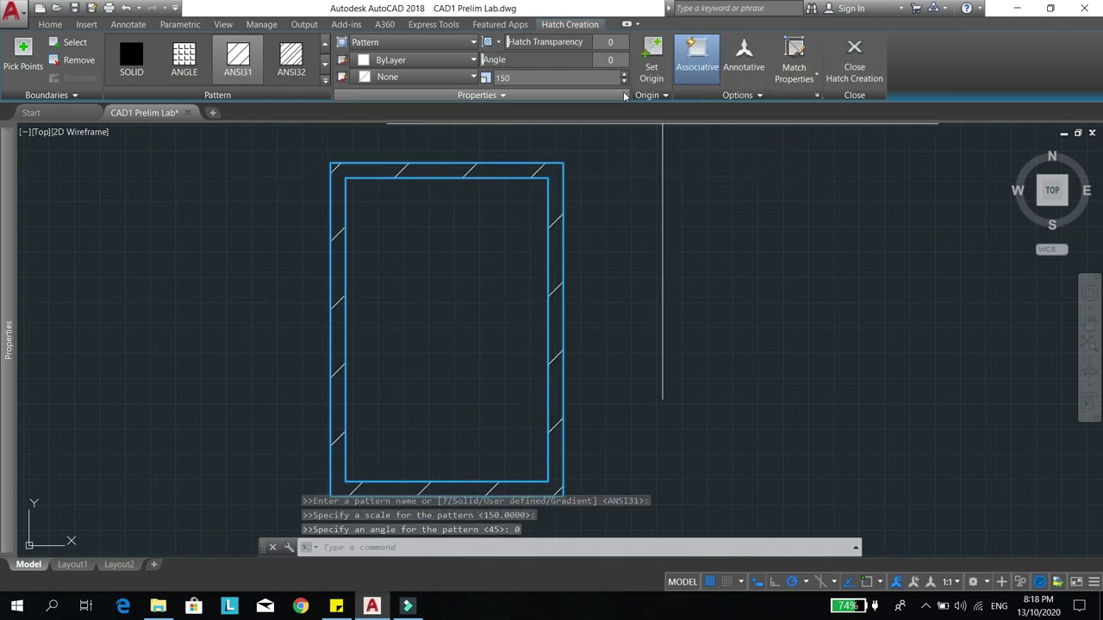
- Try a 45 degree angle on the wall hatch and return the angle to 0
left_click(613, 59)
type("45")
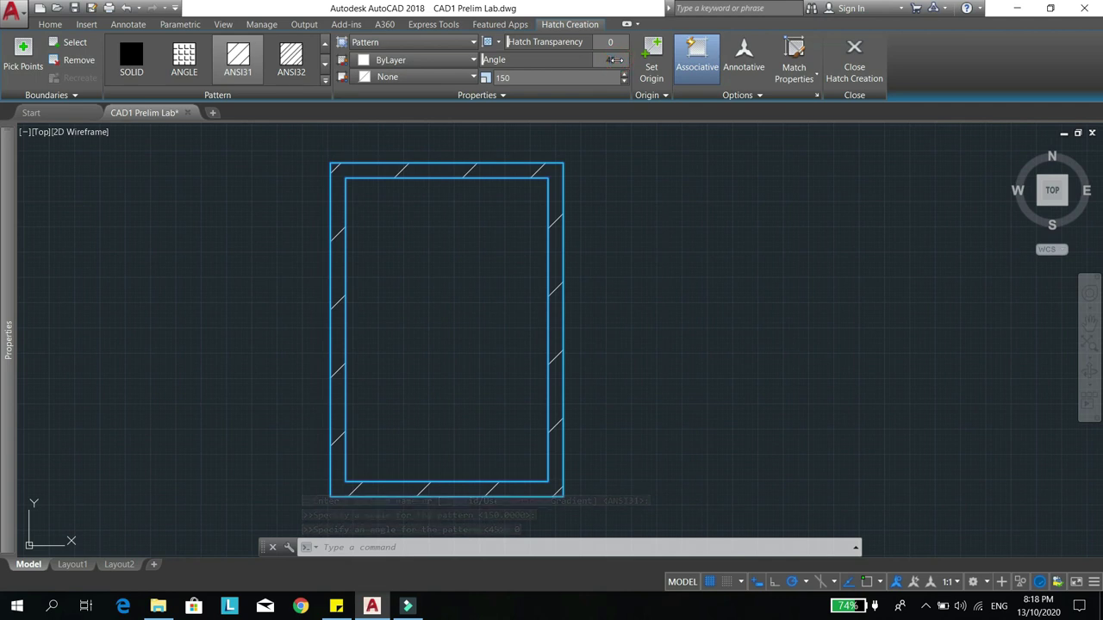
key("Return")
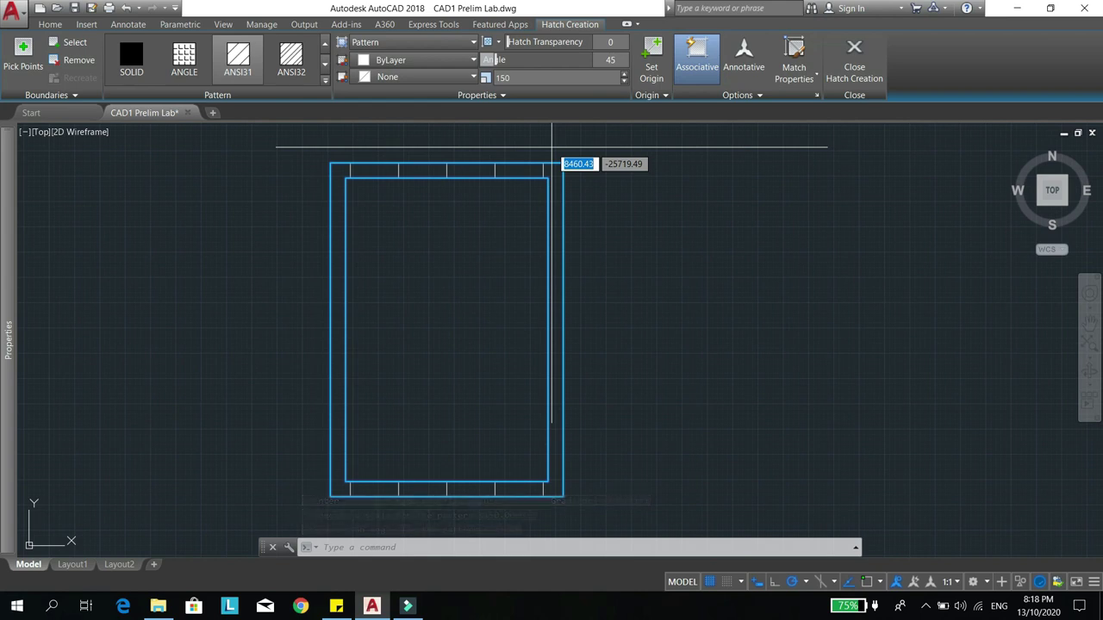
left_click(245, 69)
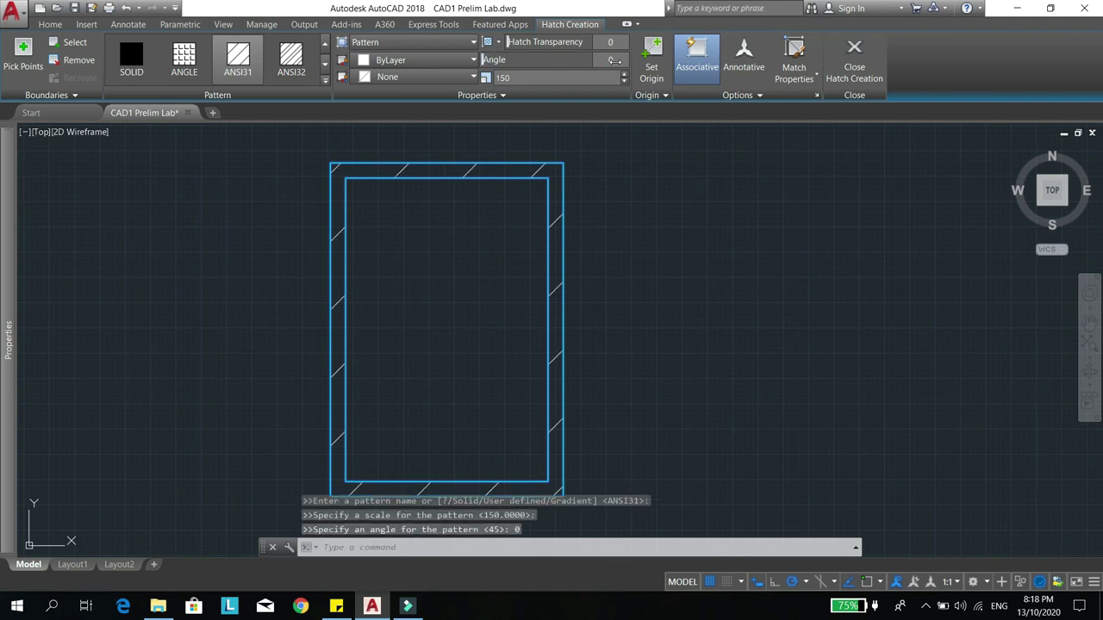
- Set the wall hatch scale to 100
left_click(521, 80)
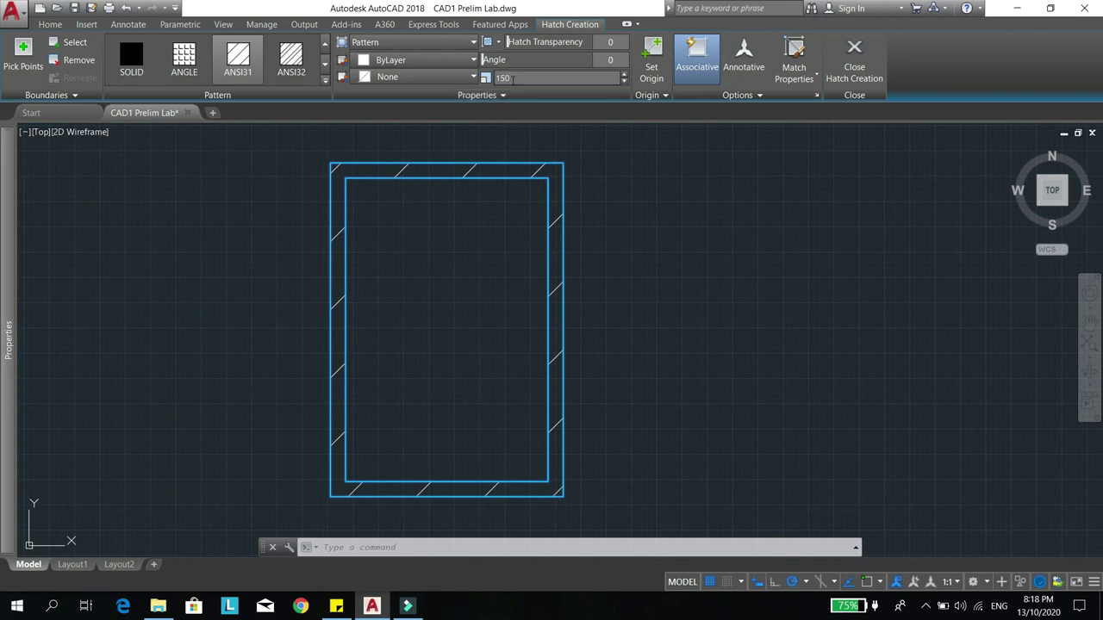
left_click(512, 78)
type("0")
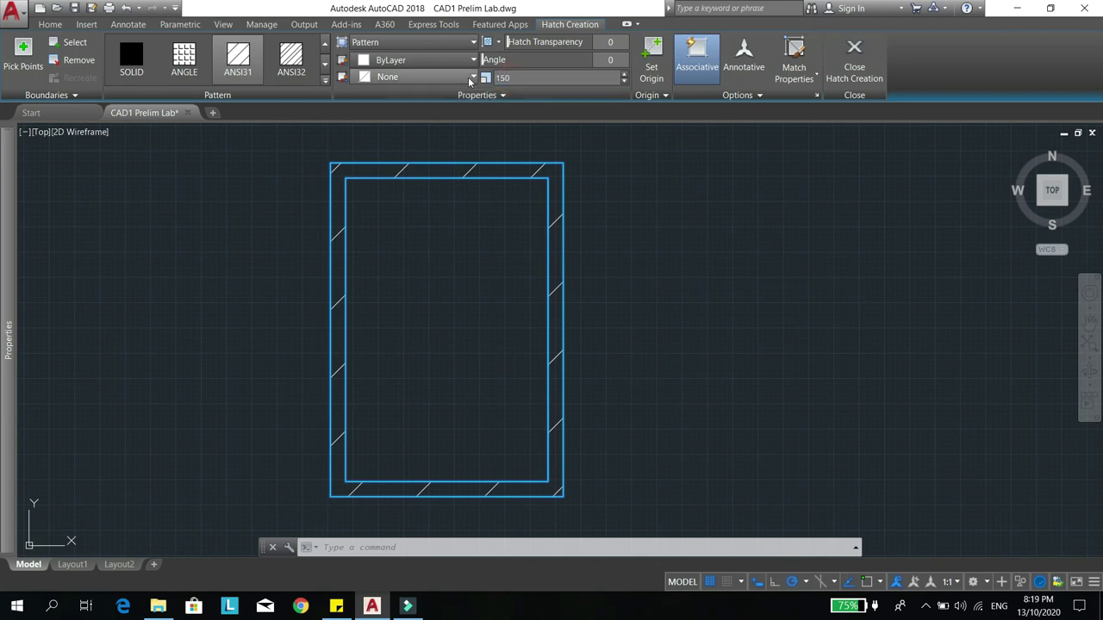
key("Return")
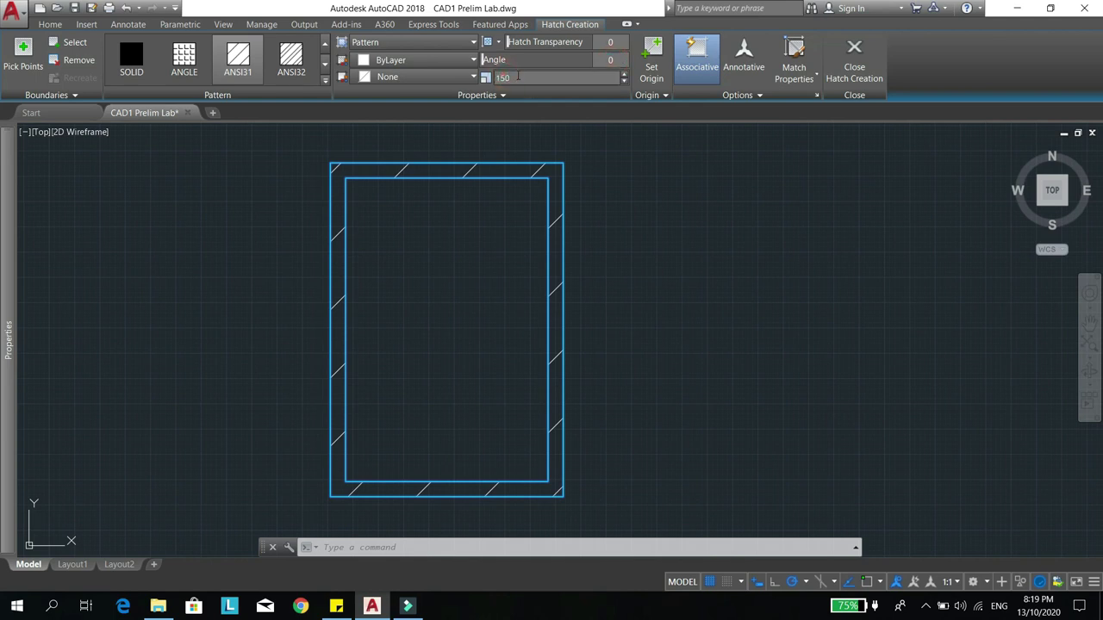
type("0")
left_click(614, 58)
left_click(550, 81)
left_click(510, 77)
type("1")
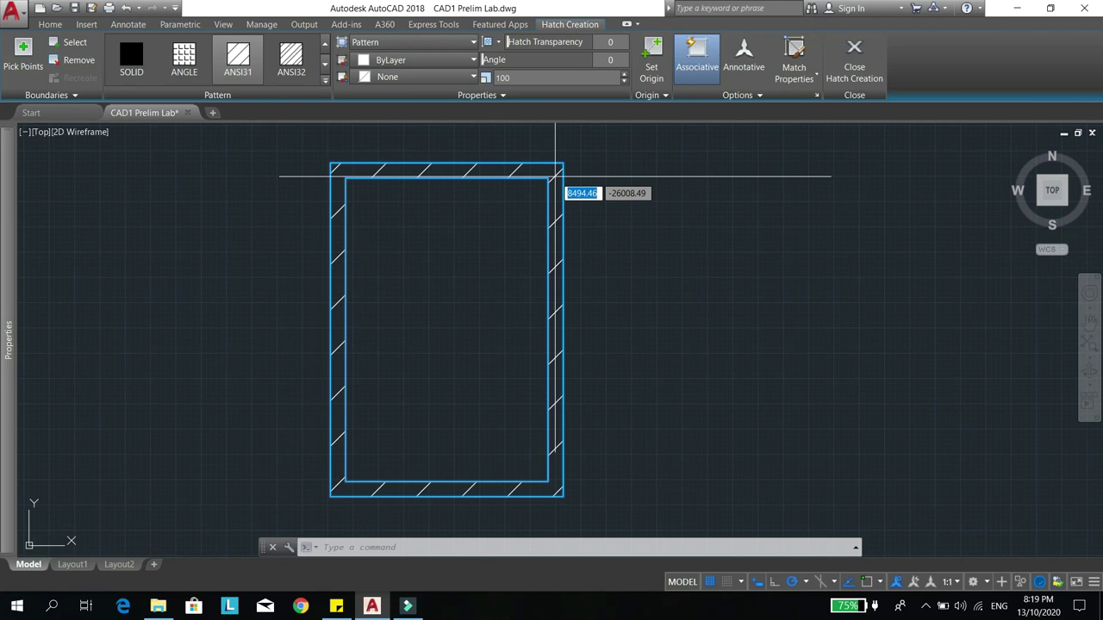
- Reduce the wall hatch scale to 50 and finally to 30, and finish the hatch
left_click(499, 78)
type("50")
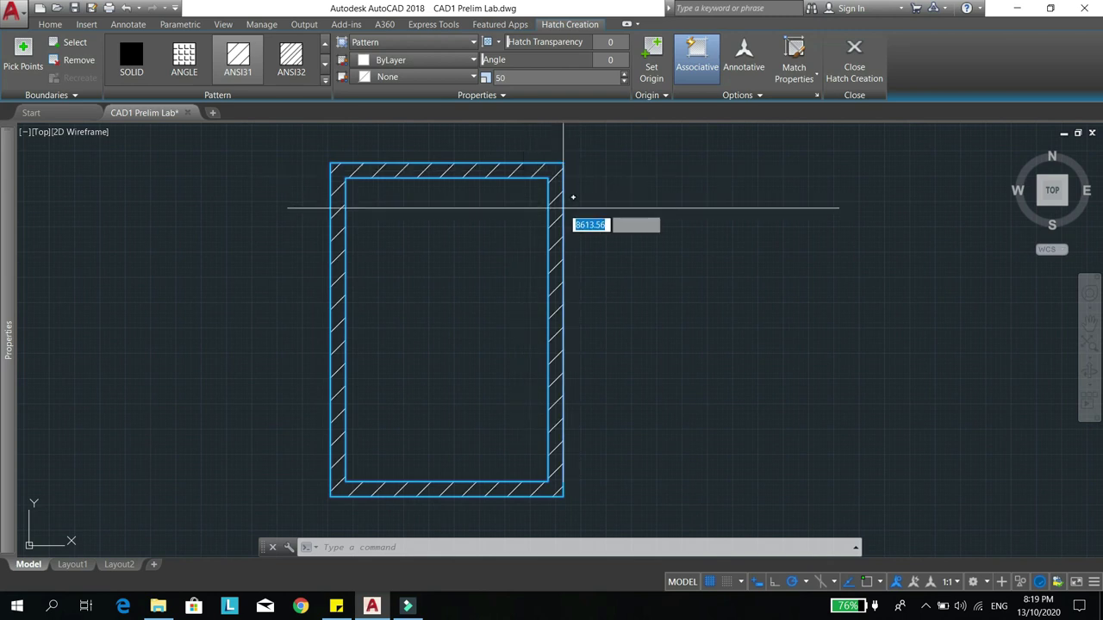
left_click(536, 79)
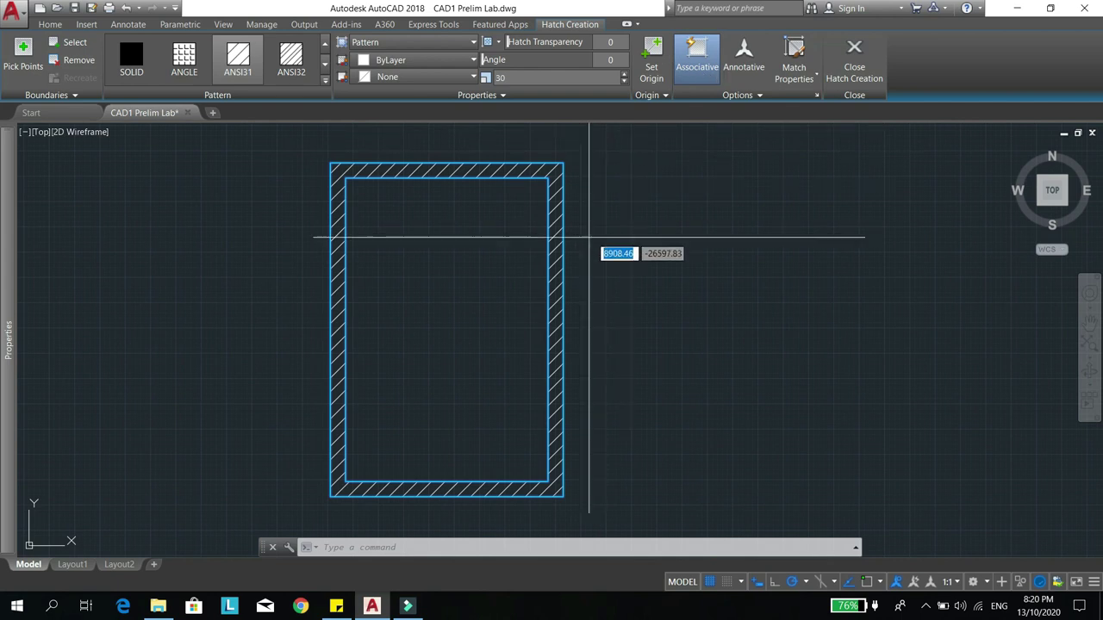
key("Escape")
scroll(505, 172, "up", 2)
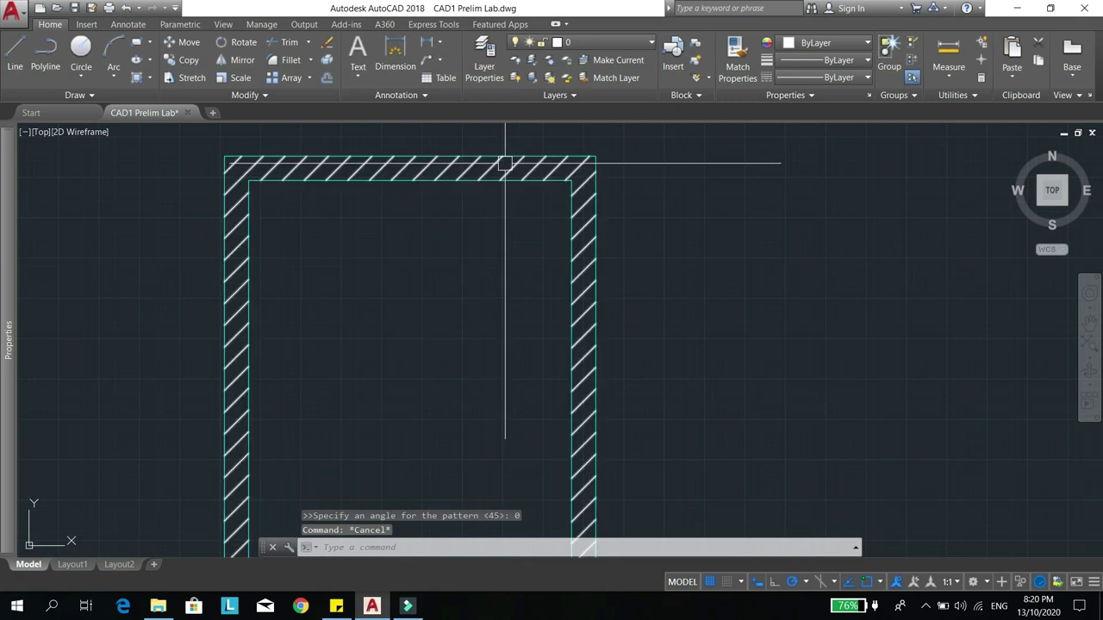
- Select the finished wall hatch and move its quick properties palette into the empty area beside the walls
left_click(518, 166)
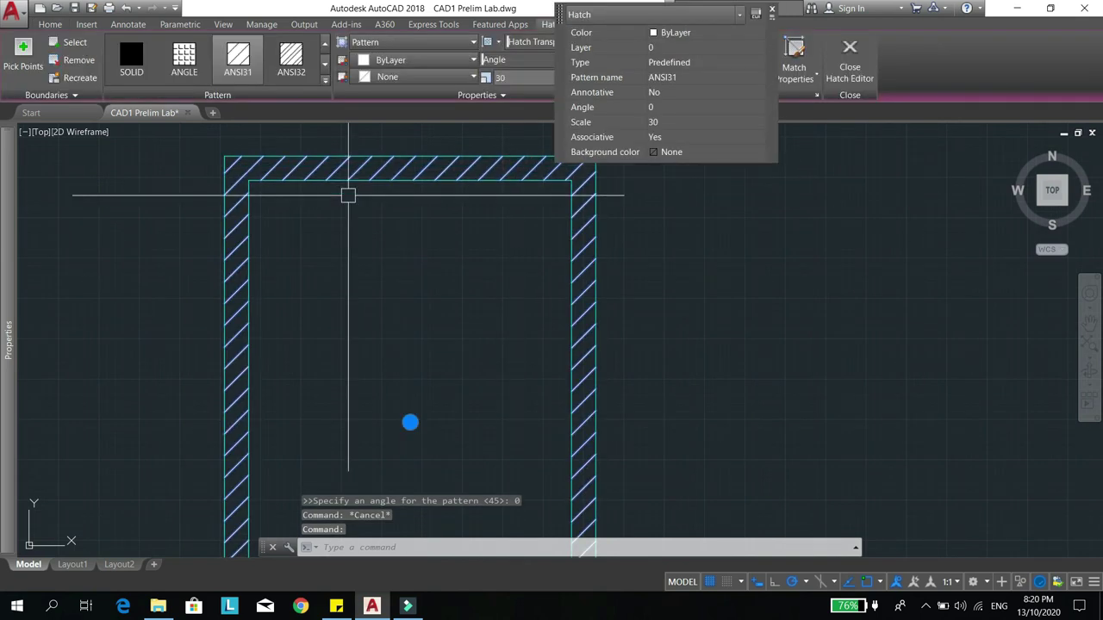
scroll(401, 172, "down", 2)
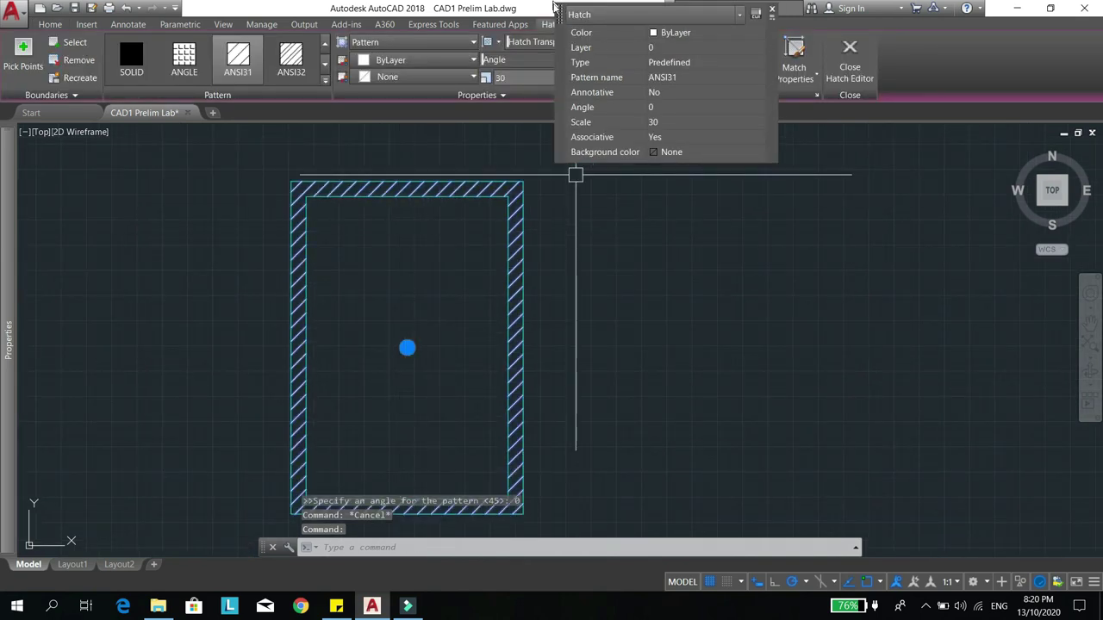
left_click_drag(558, 10, 751, 292)
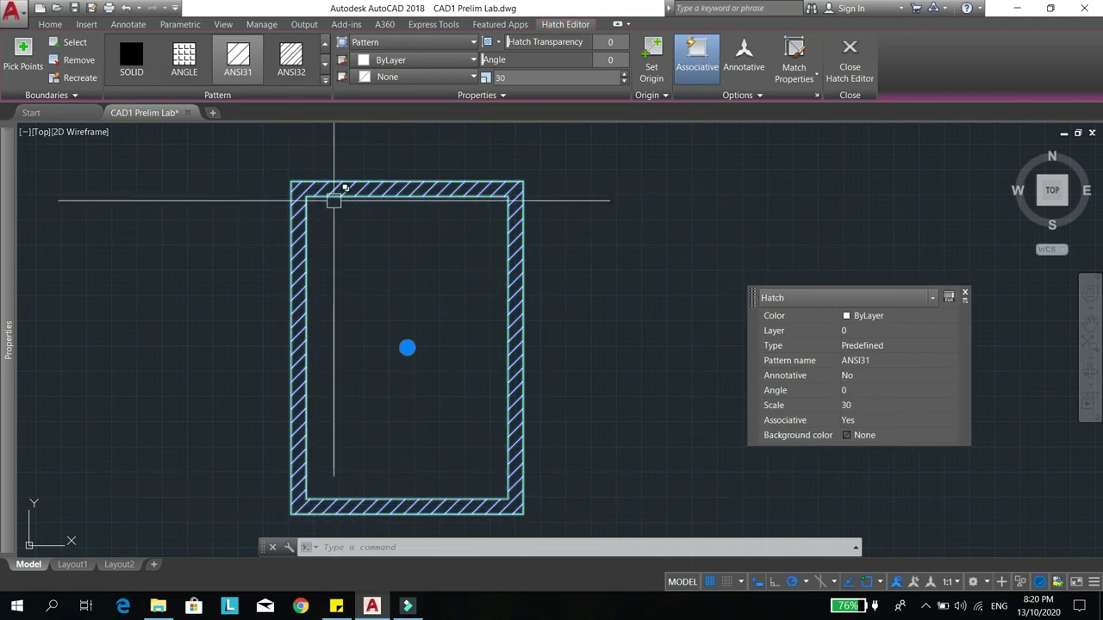
- Try to shift the wall hatch horizontally off the walls by its centre grip, and undo the shift
mouse_move(407, 347)
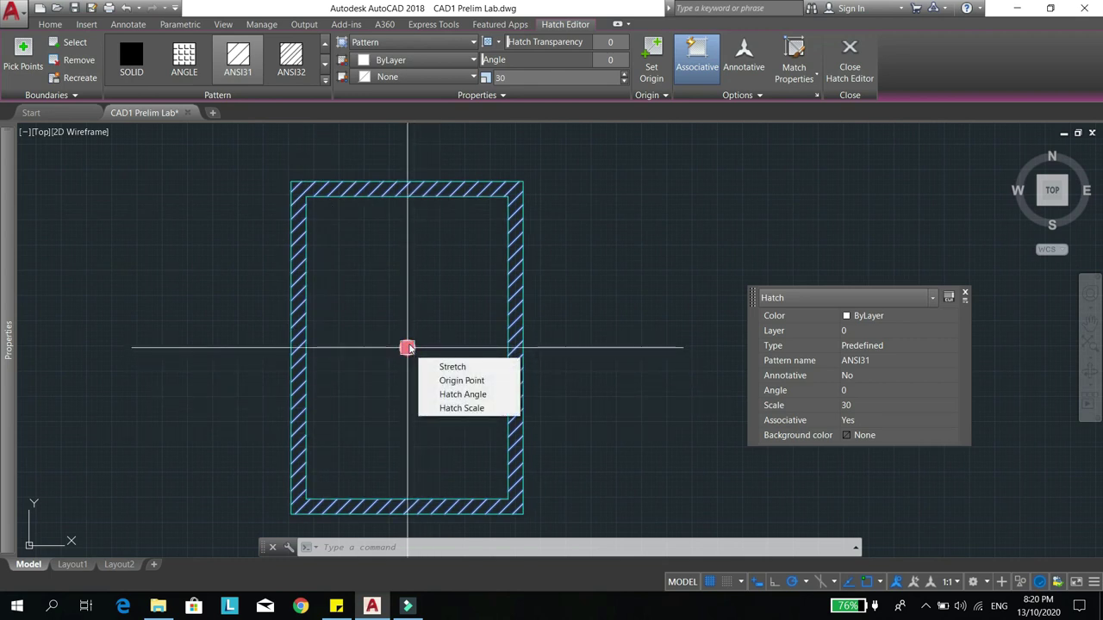
left_click(406, 347)
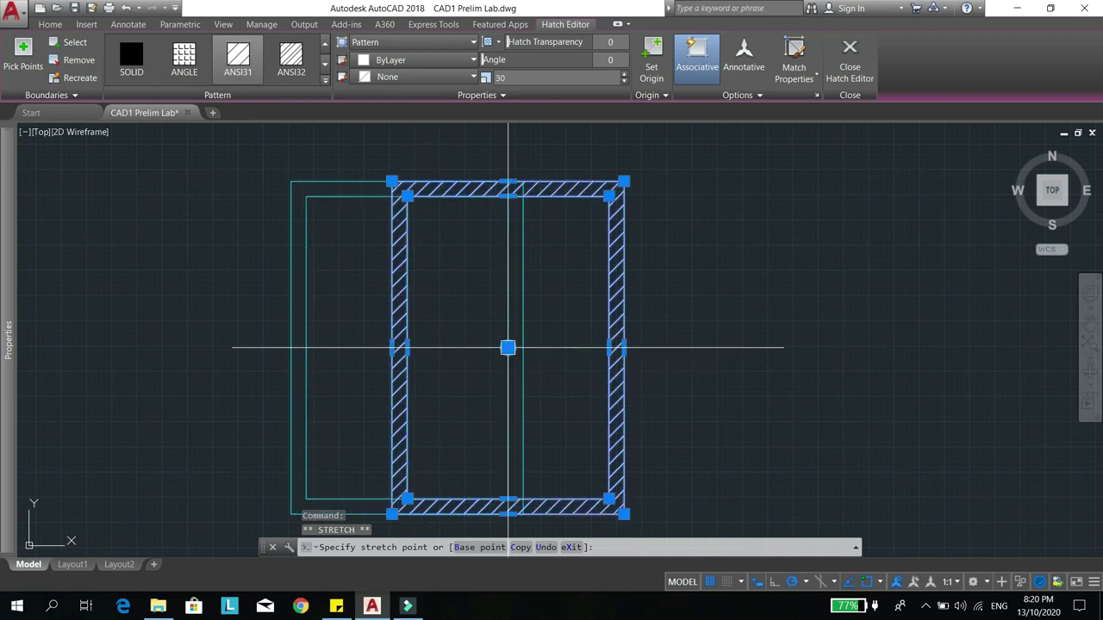
left_click(507, 347)
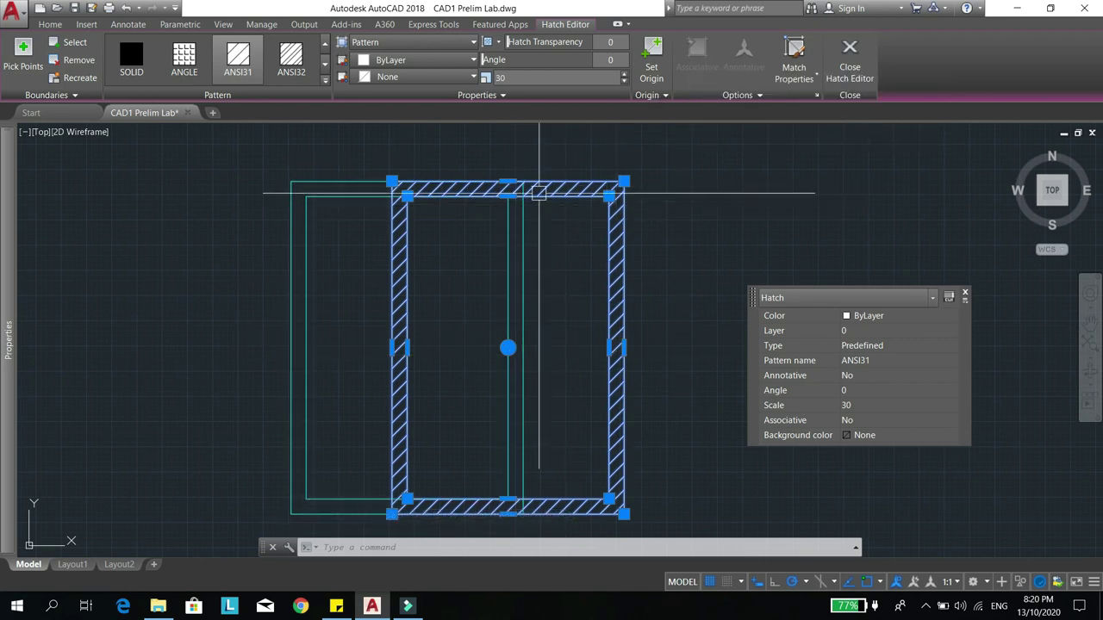
key("ctrl+z")
scroll(468, 186, "up", 2)
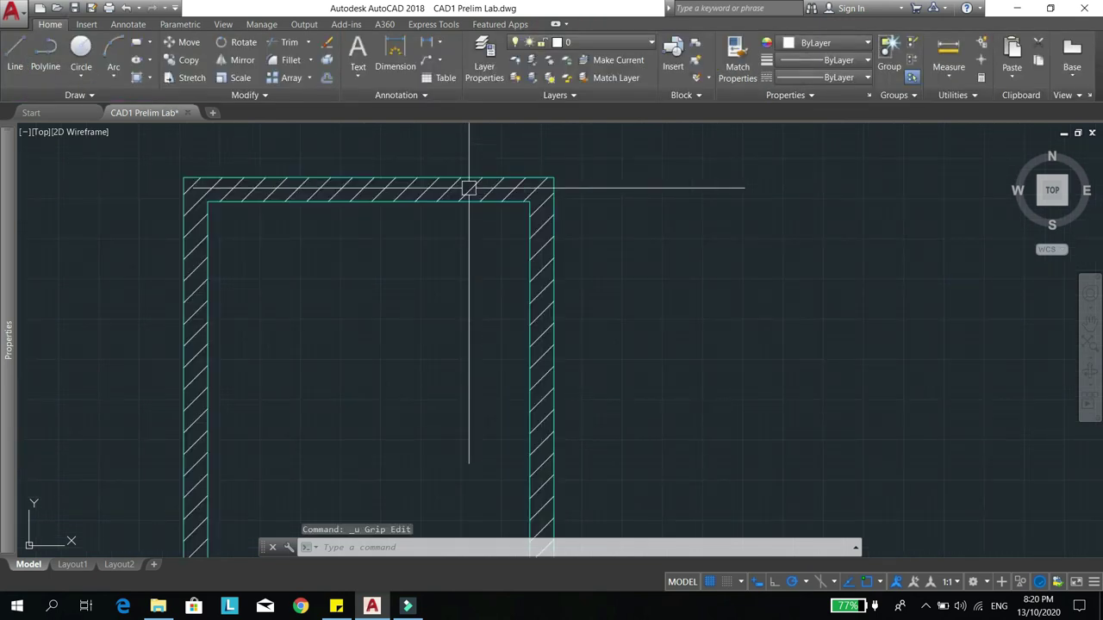
- Select the wall hatch, move its quick properties palette beside the walls, and remove the hatch's boundary associativity
left_click(468, 191)
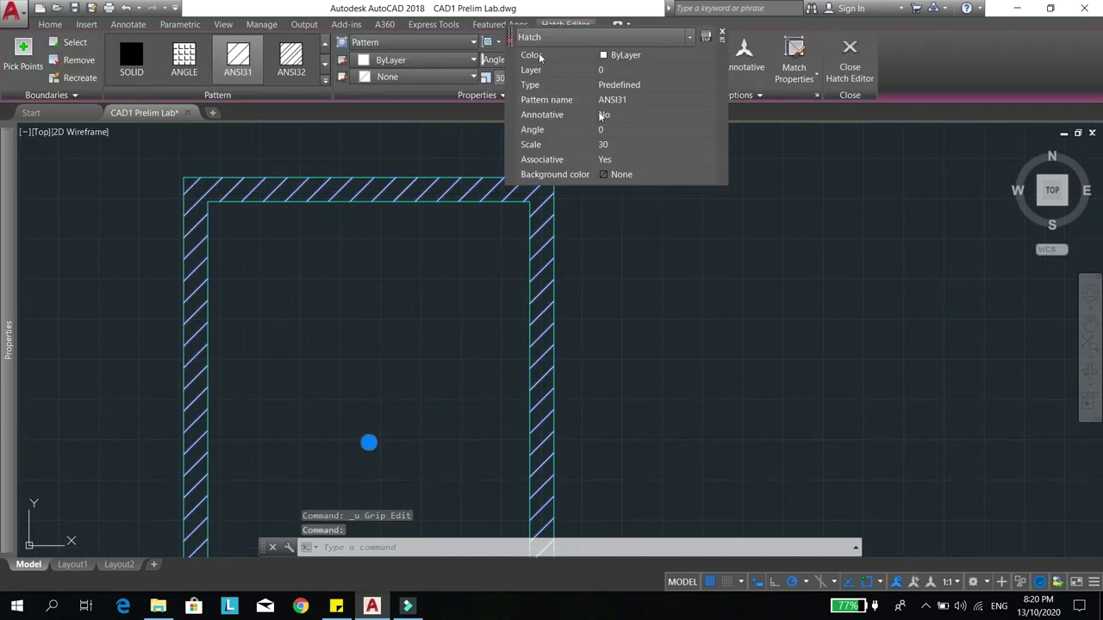
left_click_drag(513, 39, 734, 207)
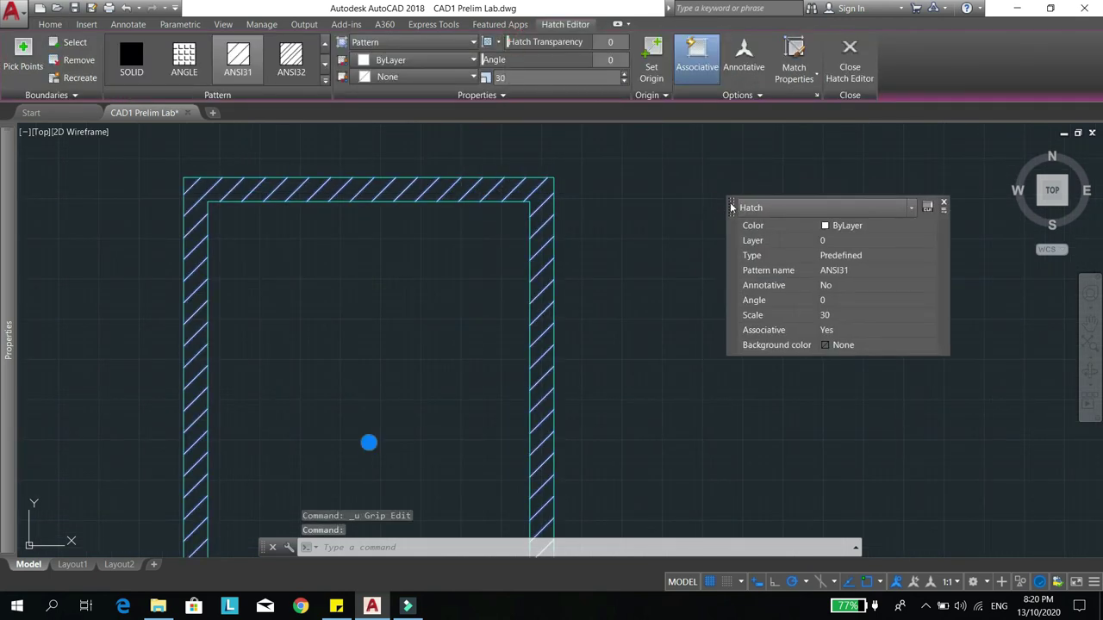
left_click(698, 56)
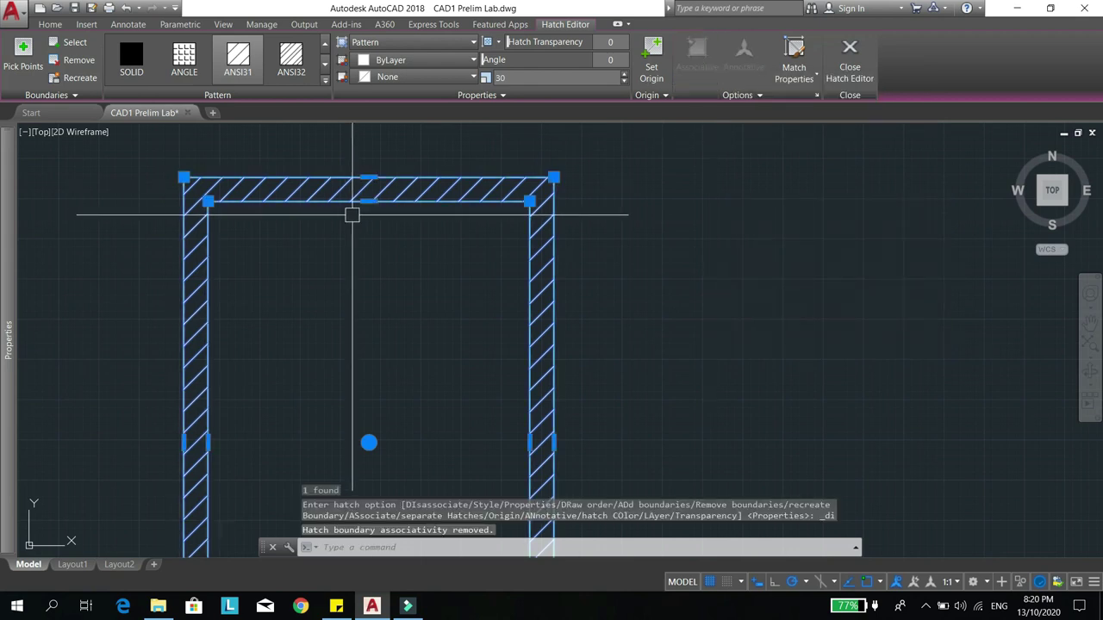
scroll(305, 146, "down", 3)
scroll(270, 176, "up", 2)
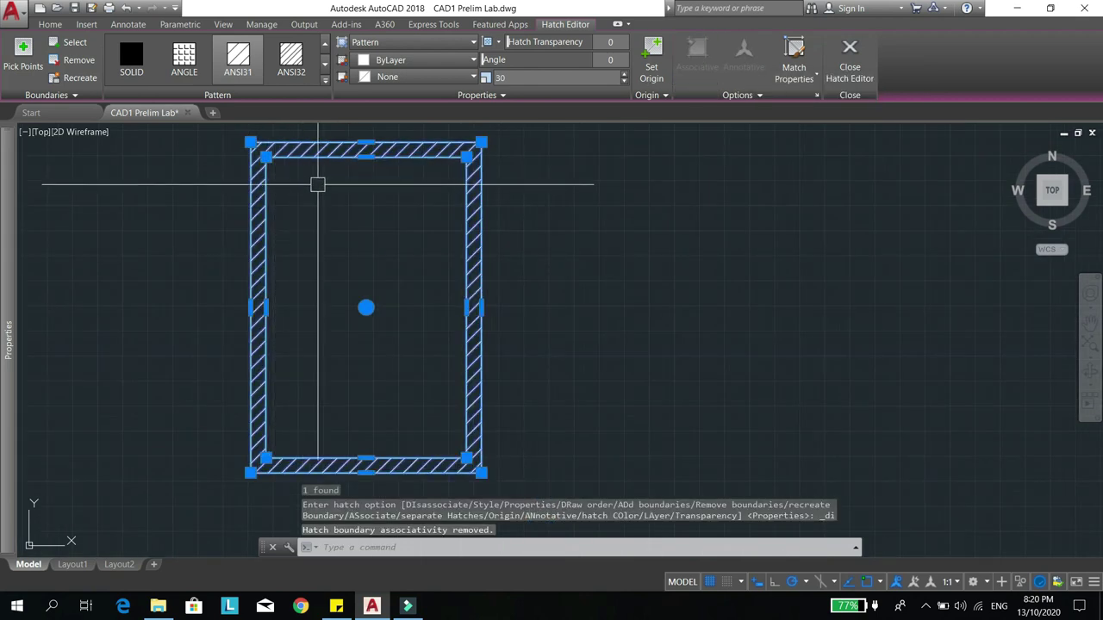
- Stretch the hatch's inner top edge down into the room by its midpoint grip, and return it to the wall line
left_click(366, 157)
left_click(364, 247)
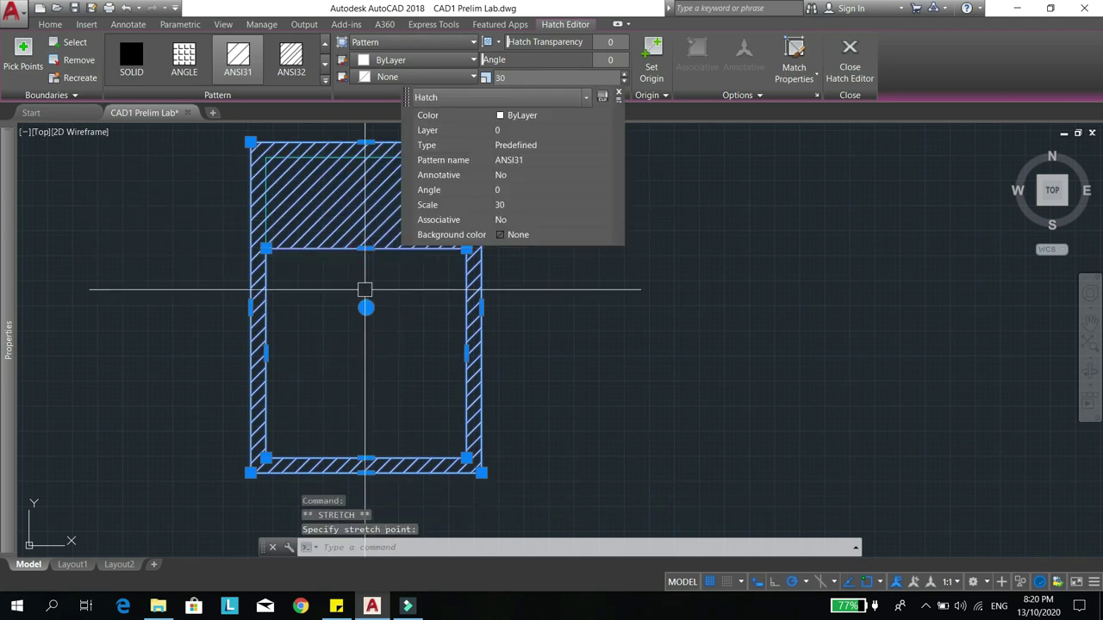
middle_click_drag(388, 274, 327, 297)
left_click(305, 270)
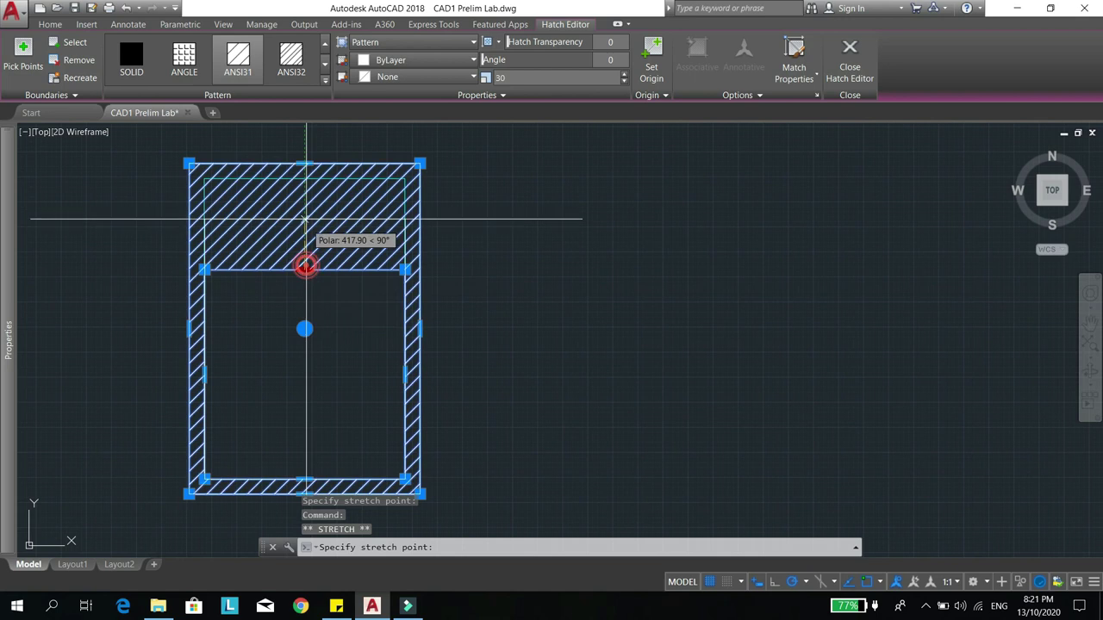
left_click(302, 173)
- Stretch the hatch's outer right edge outward beyond the wall by its midpoint grip, and return it to the wall line
mouse_move(377, 354)
middle_mouse_down()
mouse_move(246, 290)
mouse_move(242, 315)
mouse_move(278, 347)
middle_mouse_up()
left_click(297, 264)
left_click(358, 262)
left_click(406, 317)
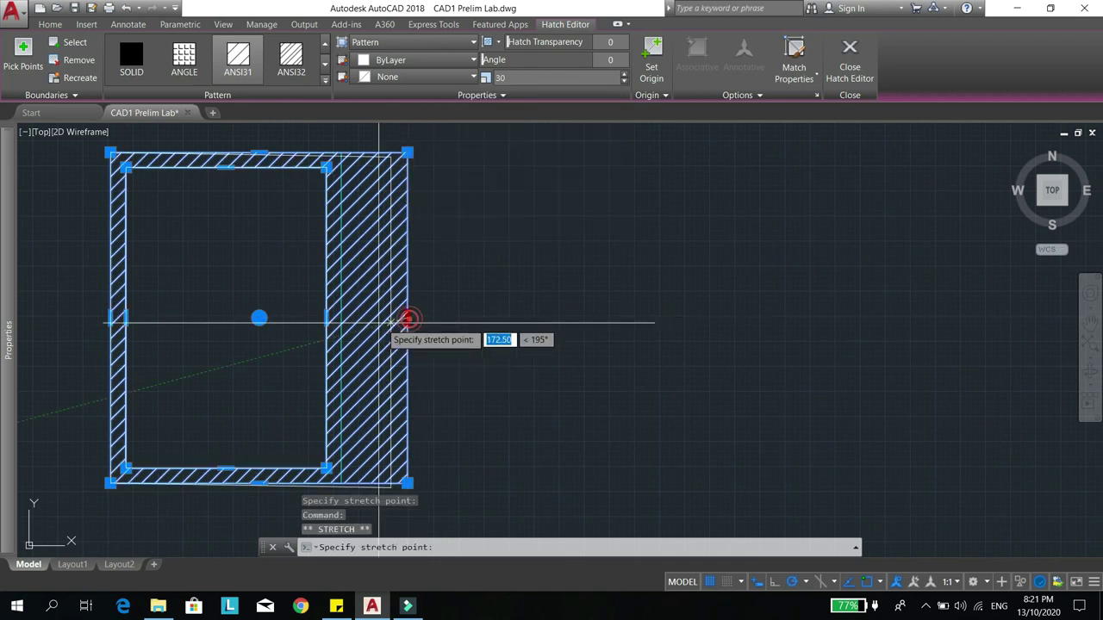
left_click(342, 318)
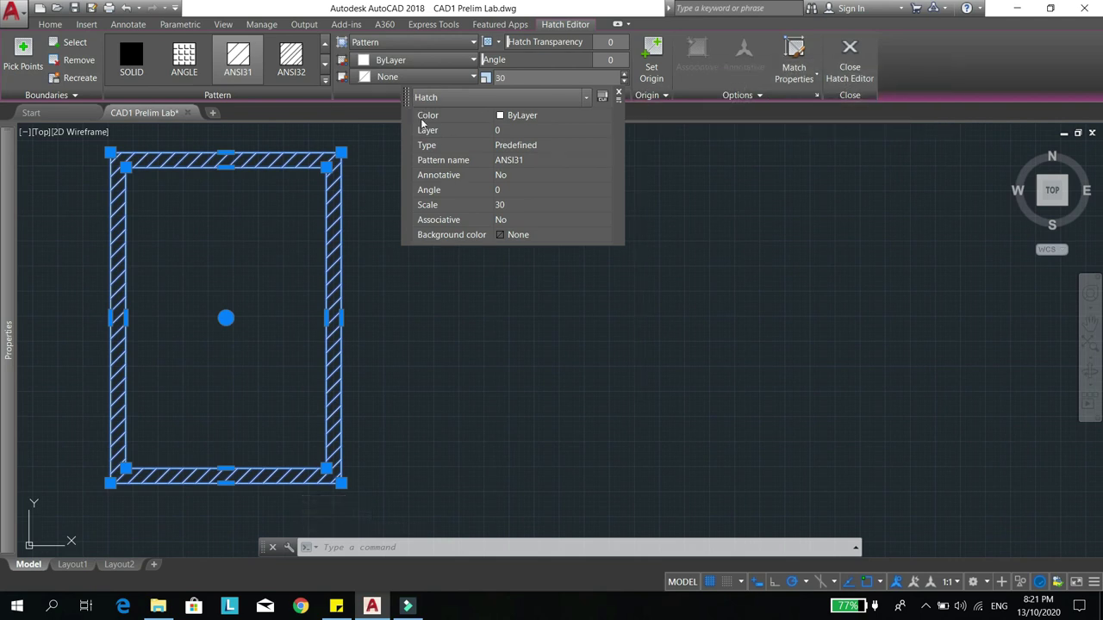
- Undo the hatch boundary stretches and the removal of associativity on the wall hatch
left_click_drag(405, 99, 584, 199)
middle_click_drag(310, 218, 347, 219)
key("ctrl+z")
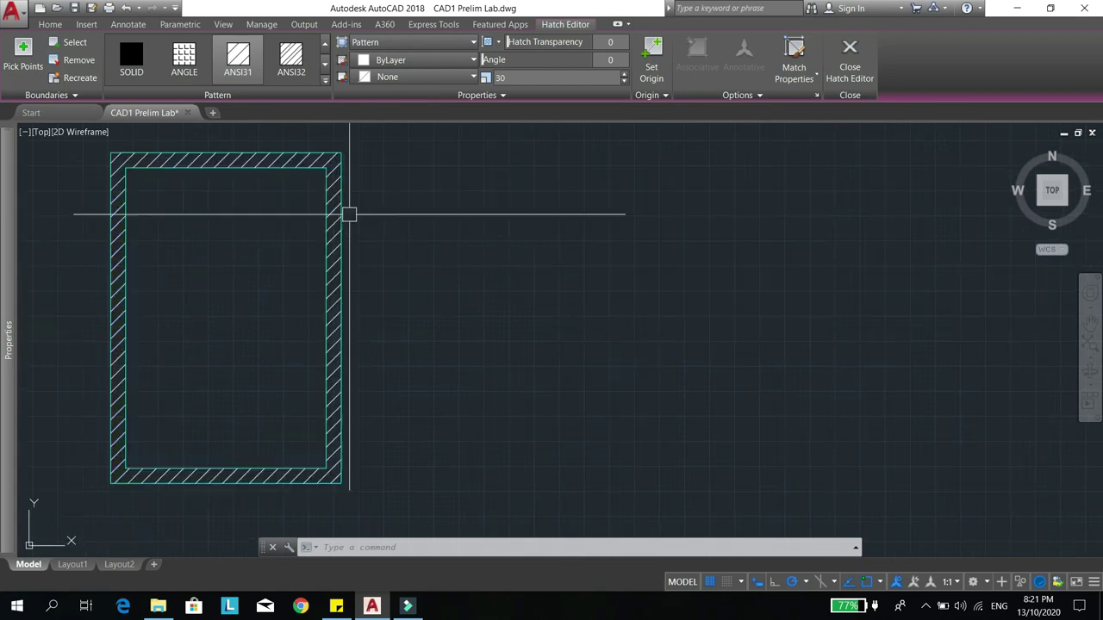
scroll(284, 172, "up", 4)
left_click(279, 158)
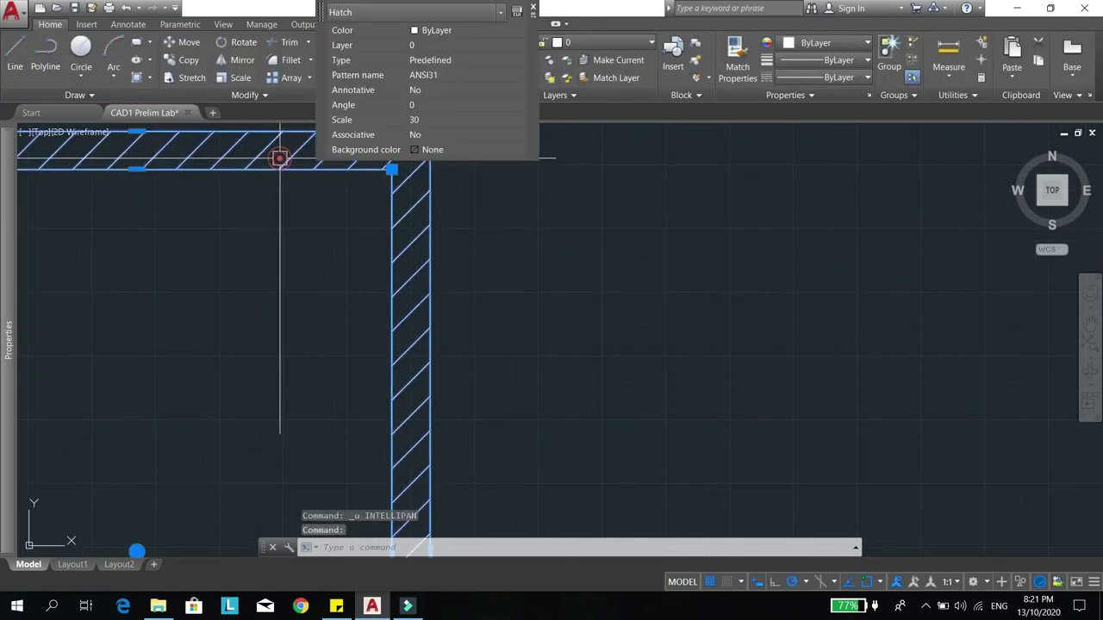
key("ctrl+z")
key("ctrl+z")
key("ctrl+z")
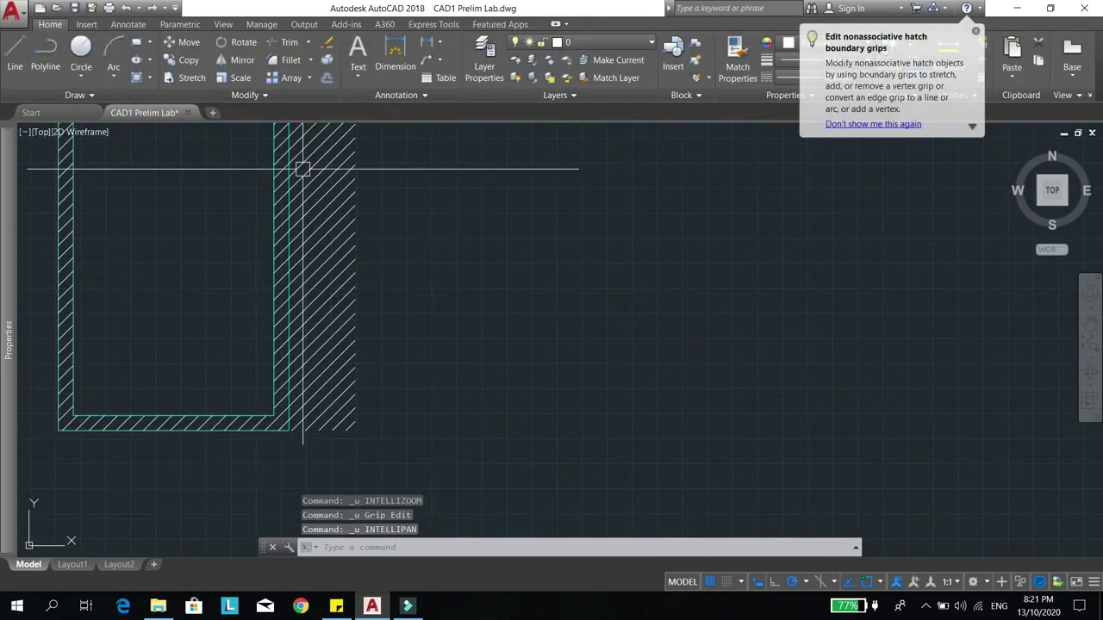
key("ctrl+z")
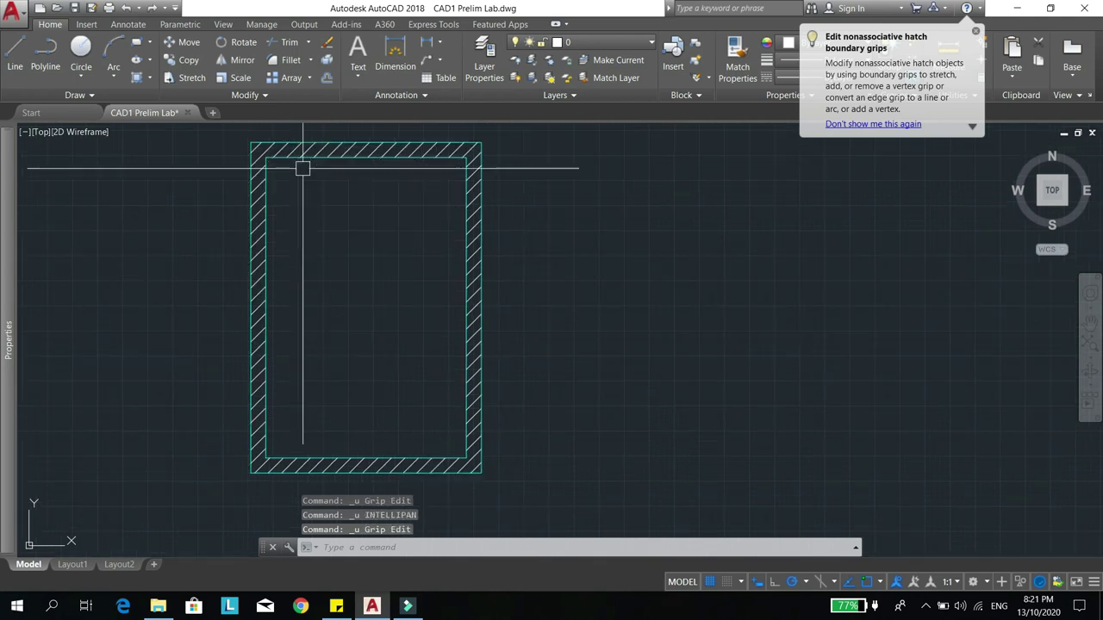
key("ctrl+z")
left_click(350, 180)
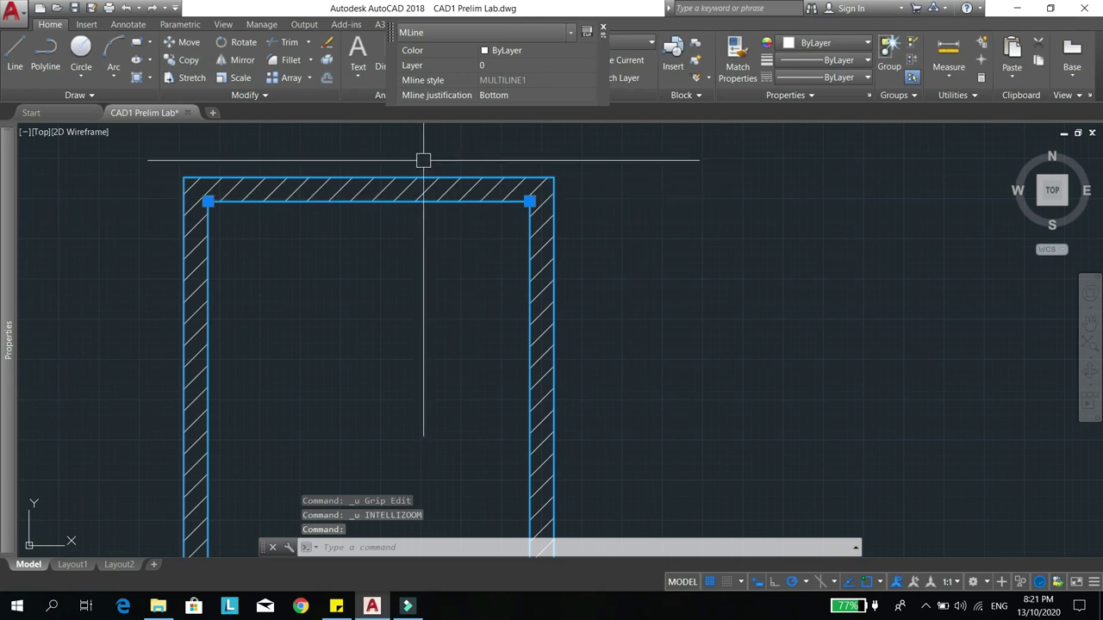
key("ctrl+z")
key("ctrl+z")
- Select the wall hatch again, look at its Set Origin option, and clear the selection
left_click(445, 191)
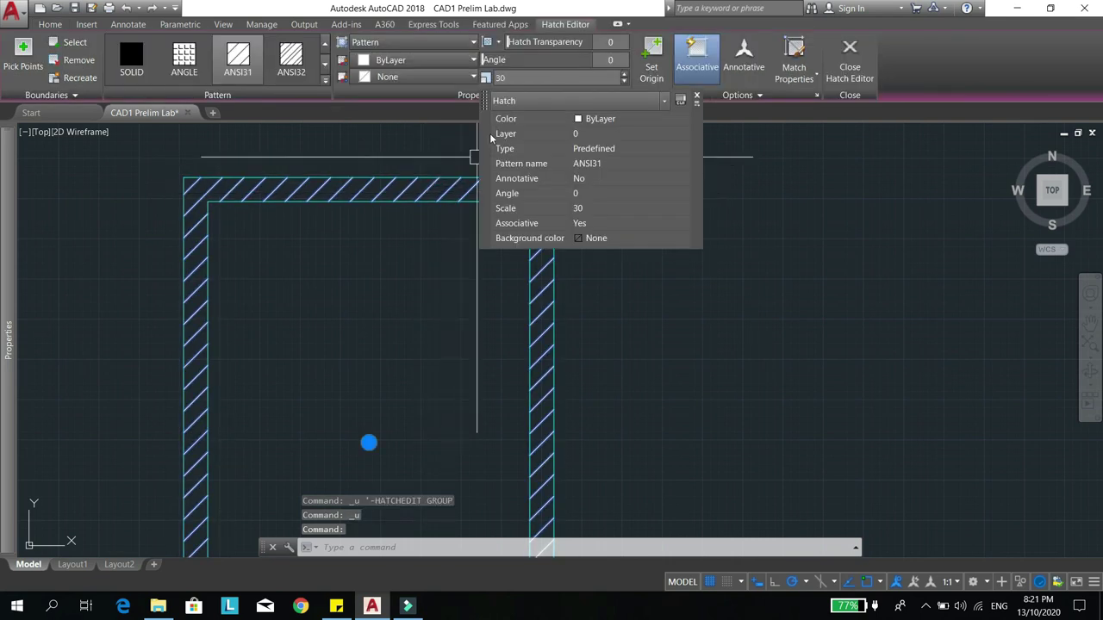
left_click_drag(487, 103, 724, 226)
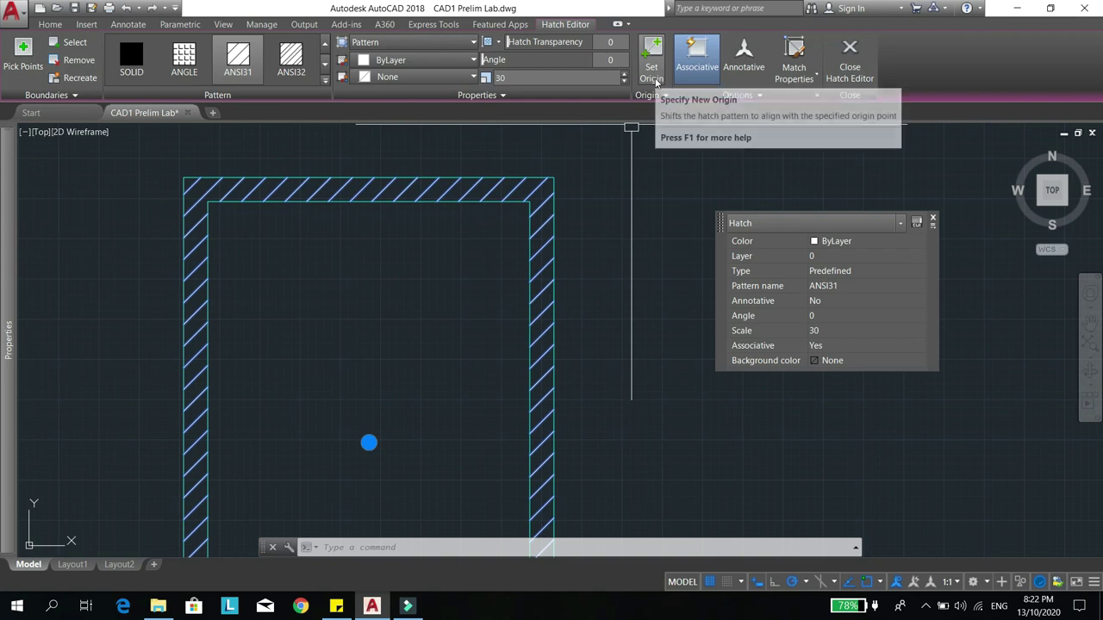
key("Escape")
key("Escape")
scroll(492, 310, "down", 2)
middle_click_drag(532, 371, 509, 362)
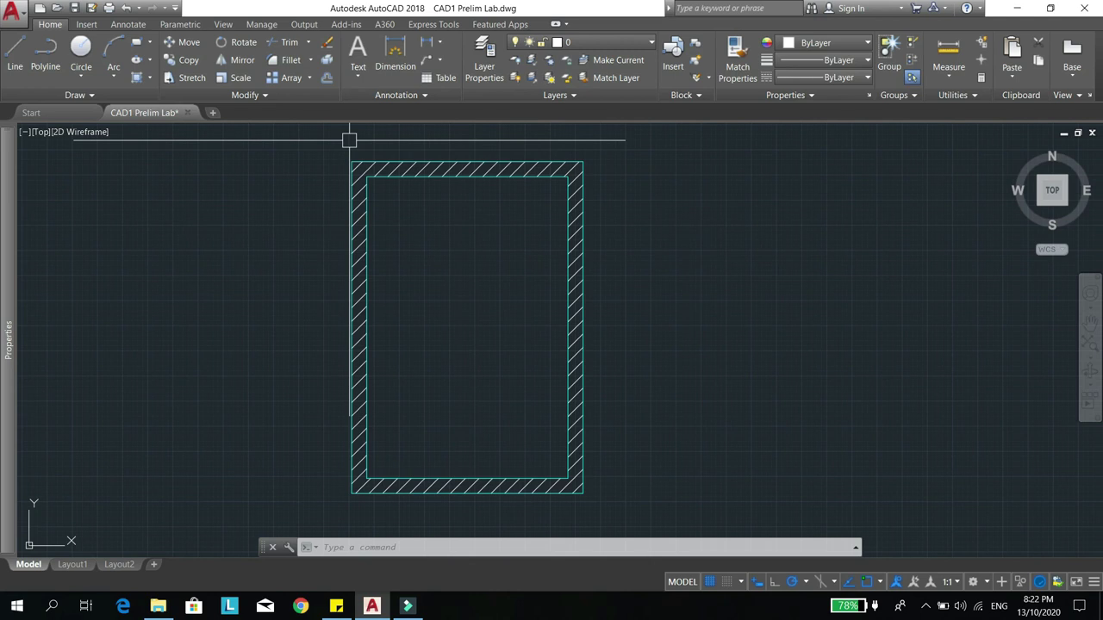
- Start a new hatch with the ANSI37 pattern and apply it to the room interior inside the walls
type("ha")
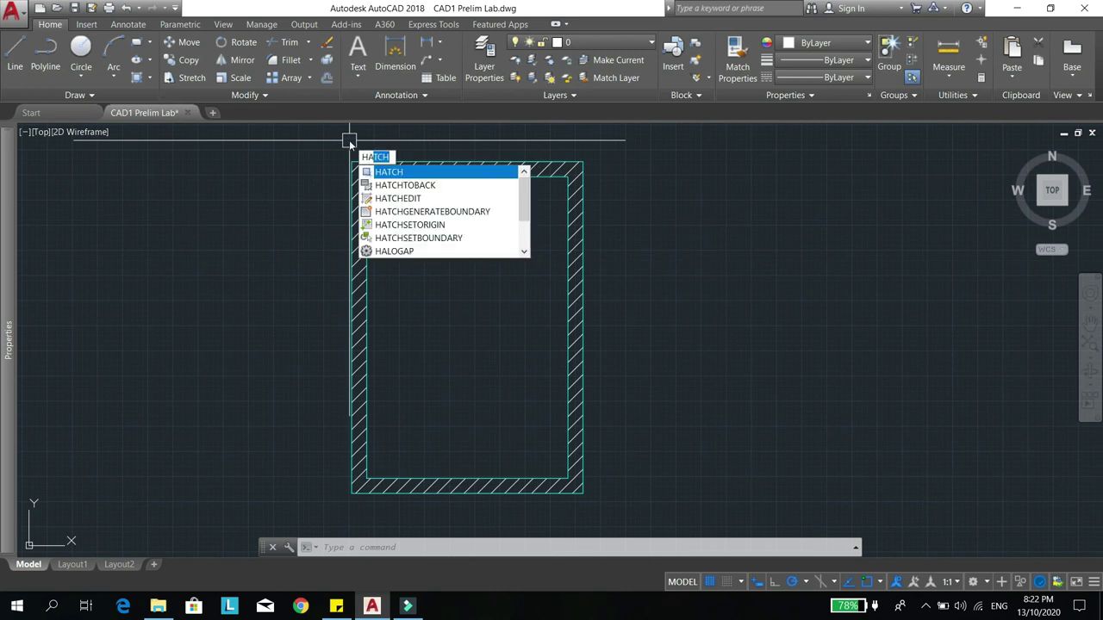
key("Return")
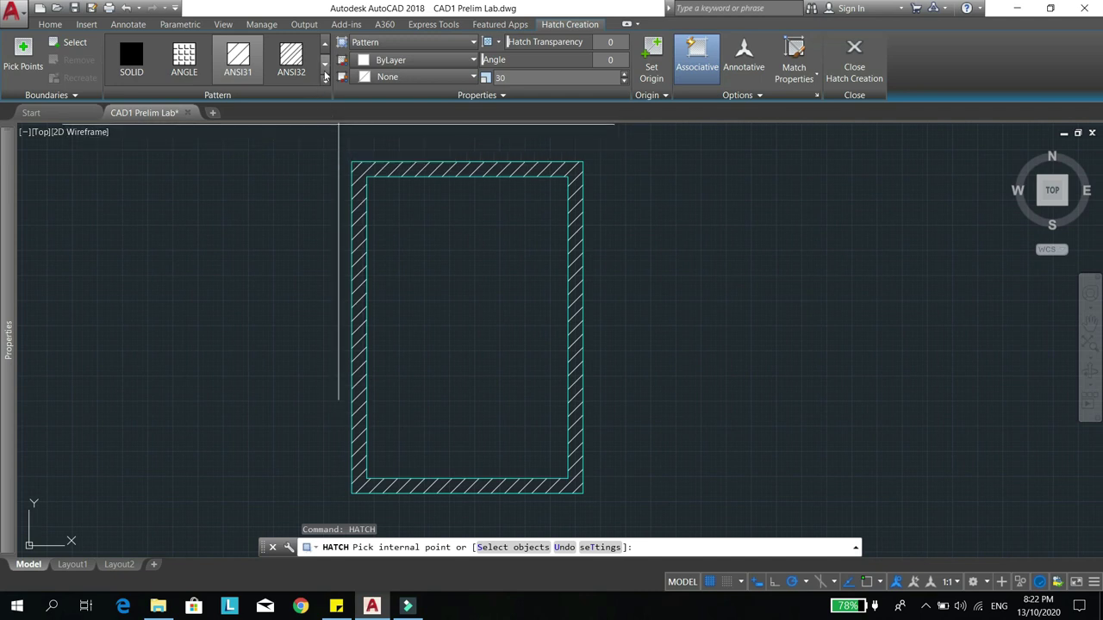
left_click(325, 78)
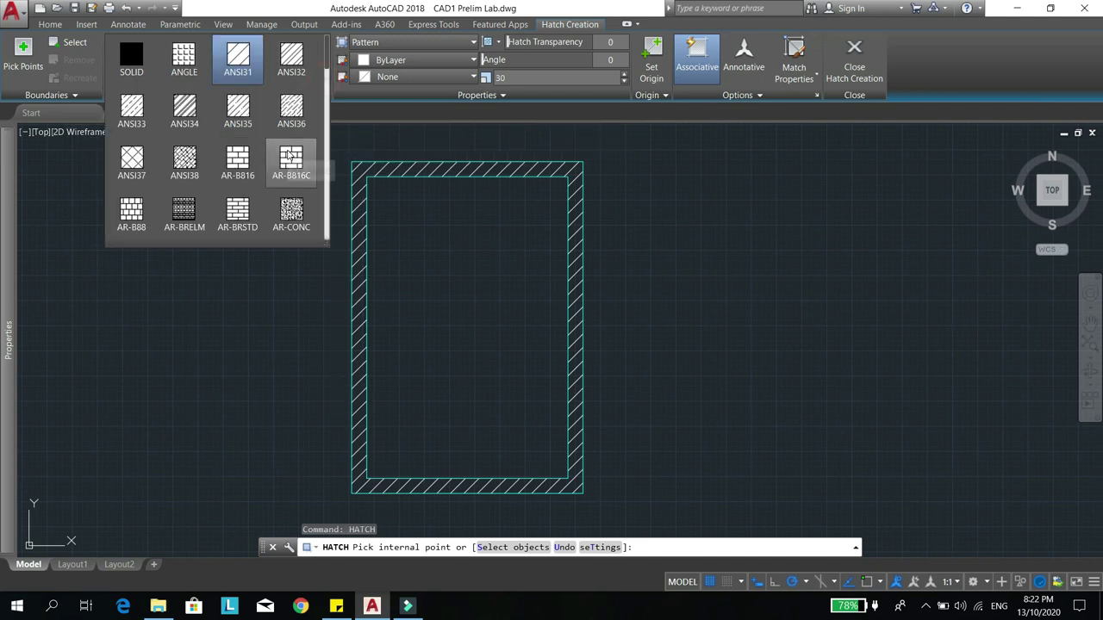
scroll(285, 148, "down", 1)
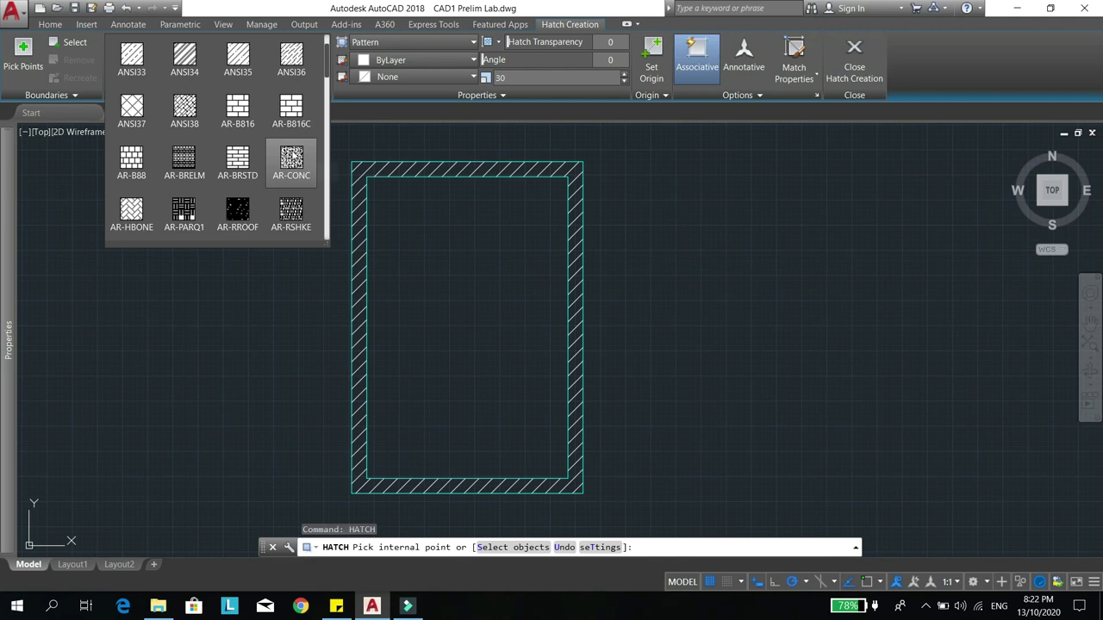
left_click(144, 114)
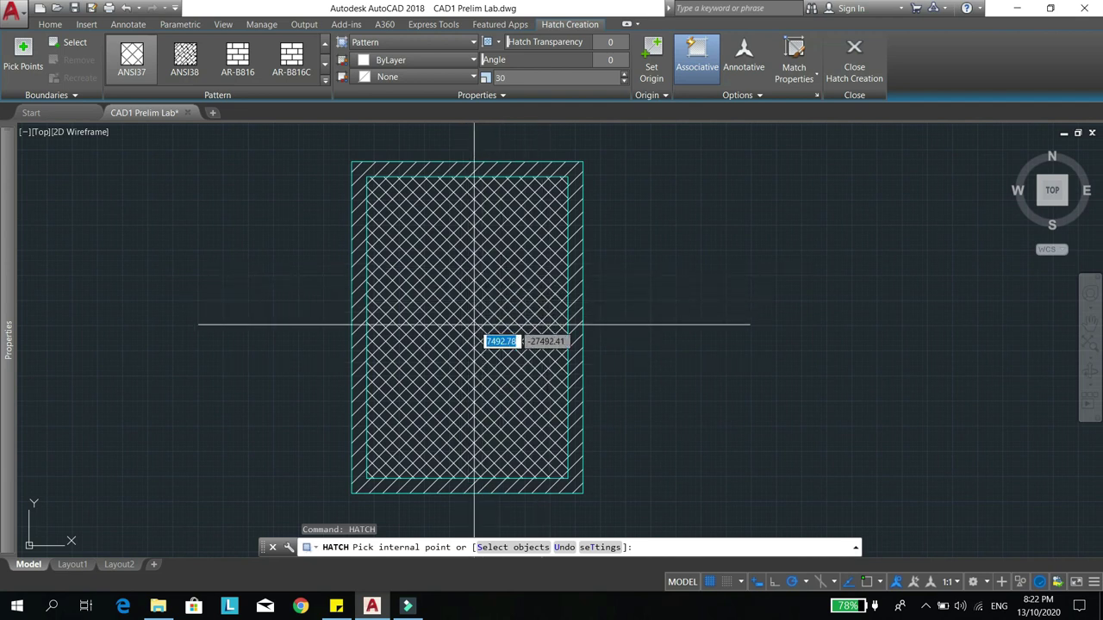
left_click(474, 321)
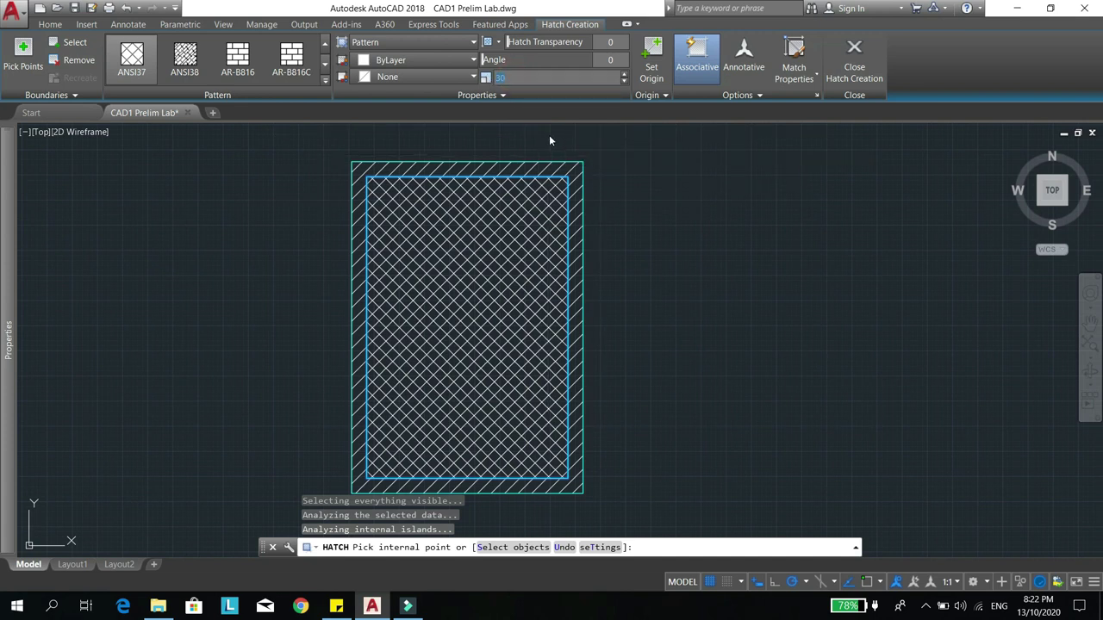
- Set the room hatch's scale to 150 and its angle to 45 to form a square tile grid
type("150")
key("Return")
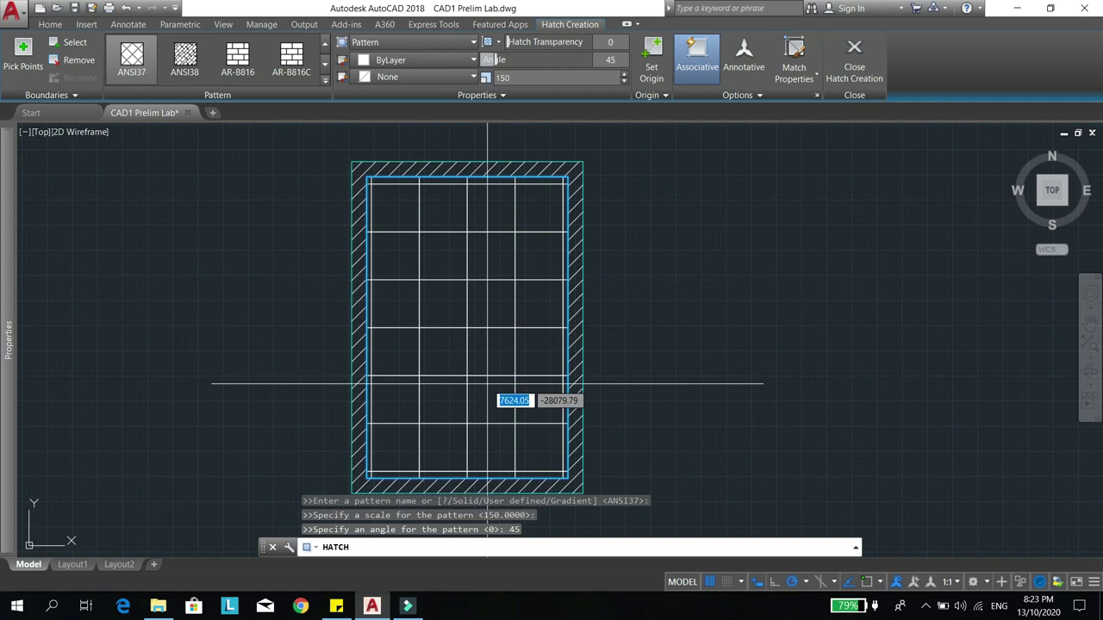
middle_click_drag(499, 335, 529, 305)
middle_click_drag(517, 250, 512, 260)
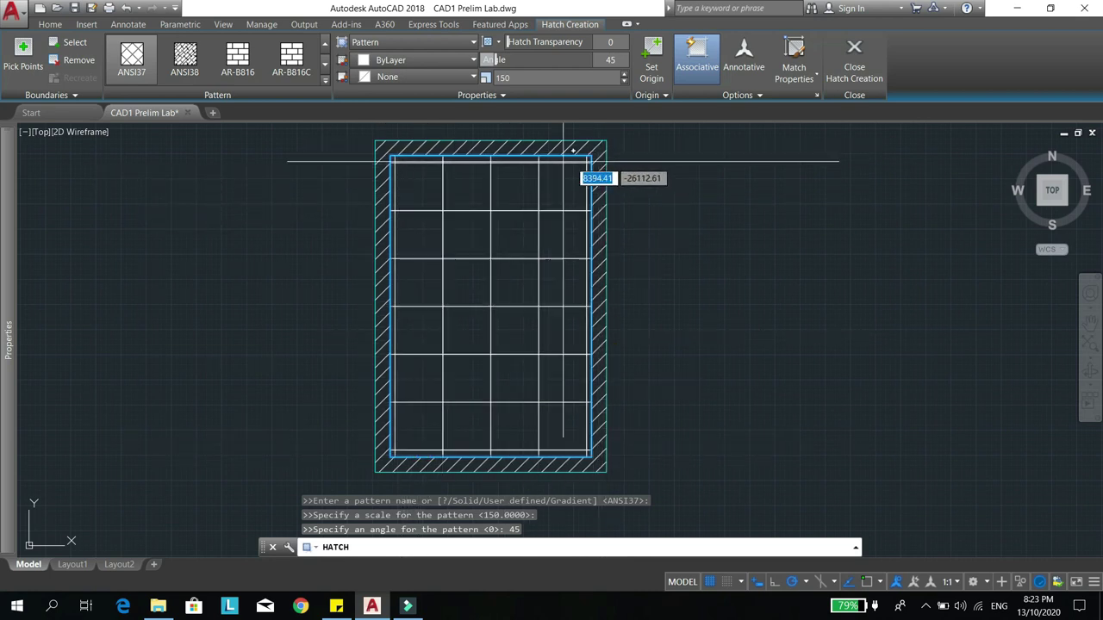
- Set the room hatch's origin to the bottom-left corner, and switch it to the bottom-right corner
left_click(668, 95)
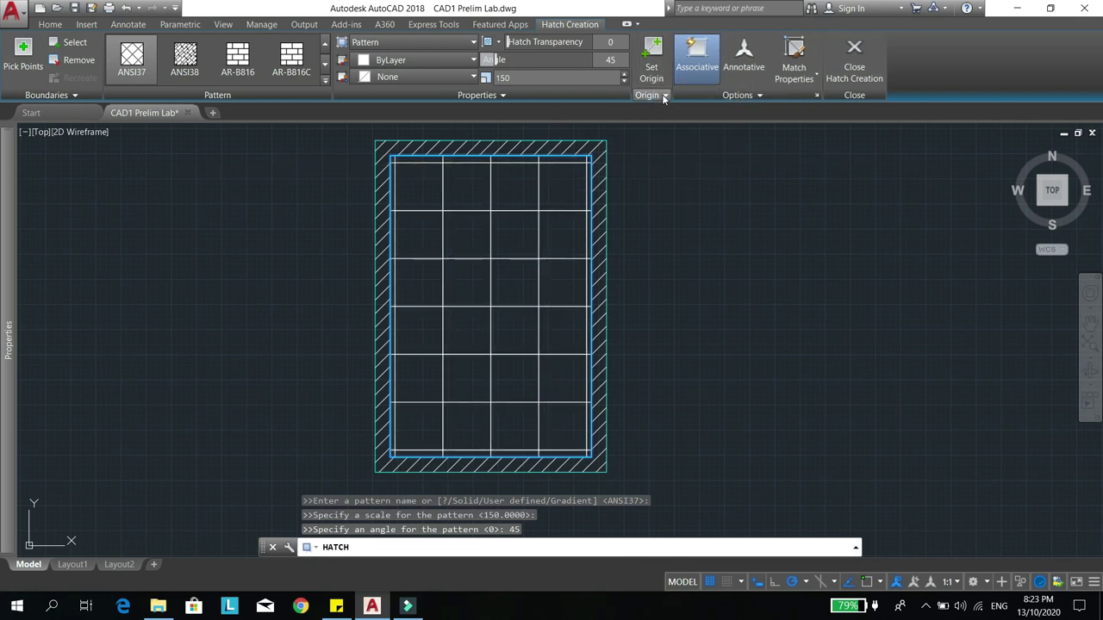
left_click(663, 96)
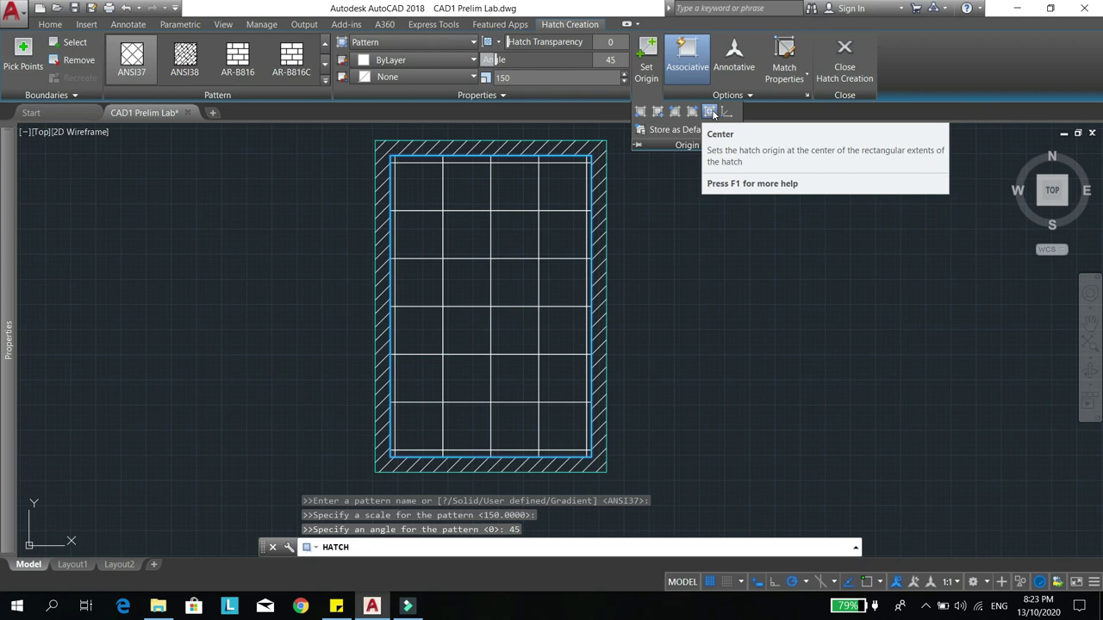
left_click(640, 115)
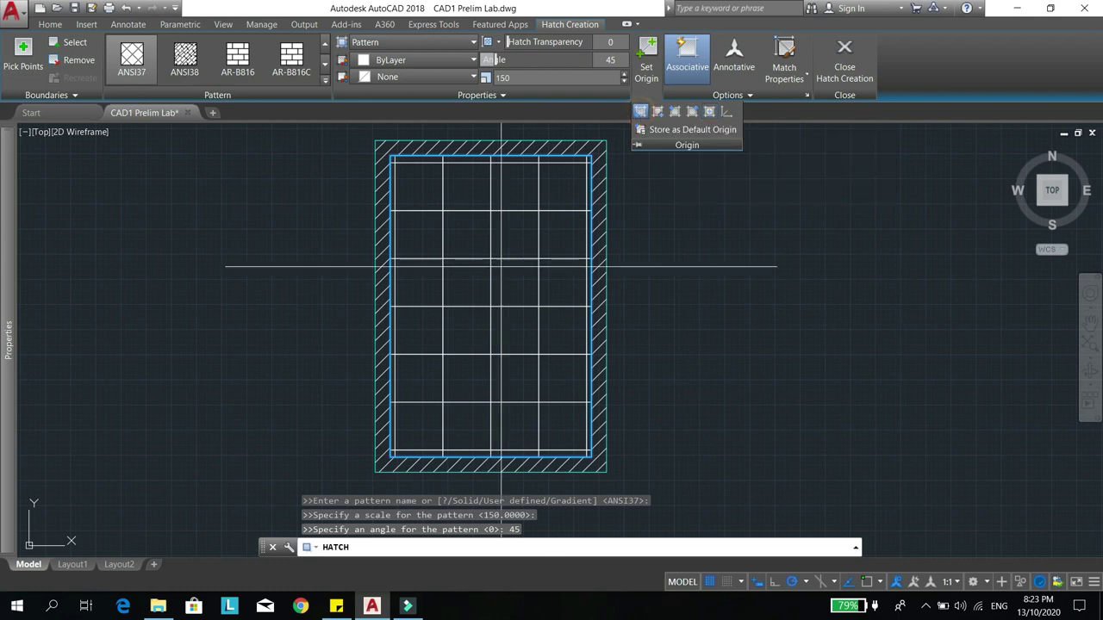
left_click(401, 445)
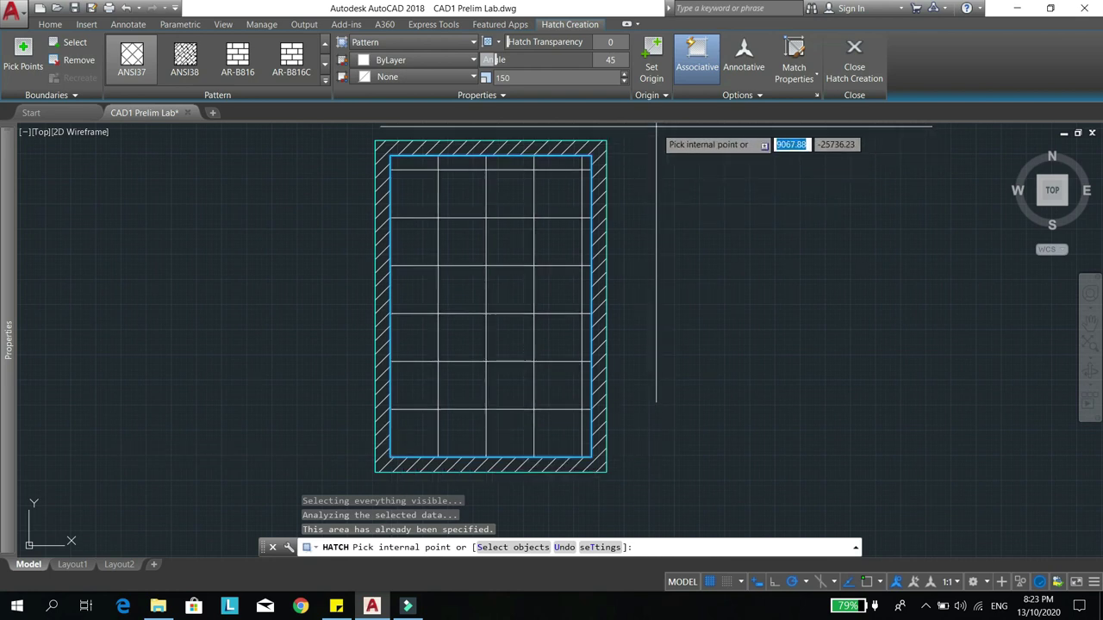
left_click(648, 96)
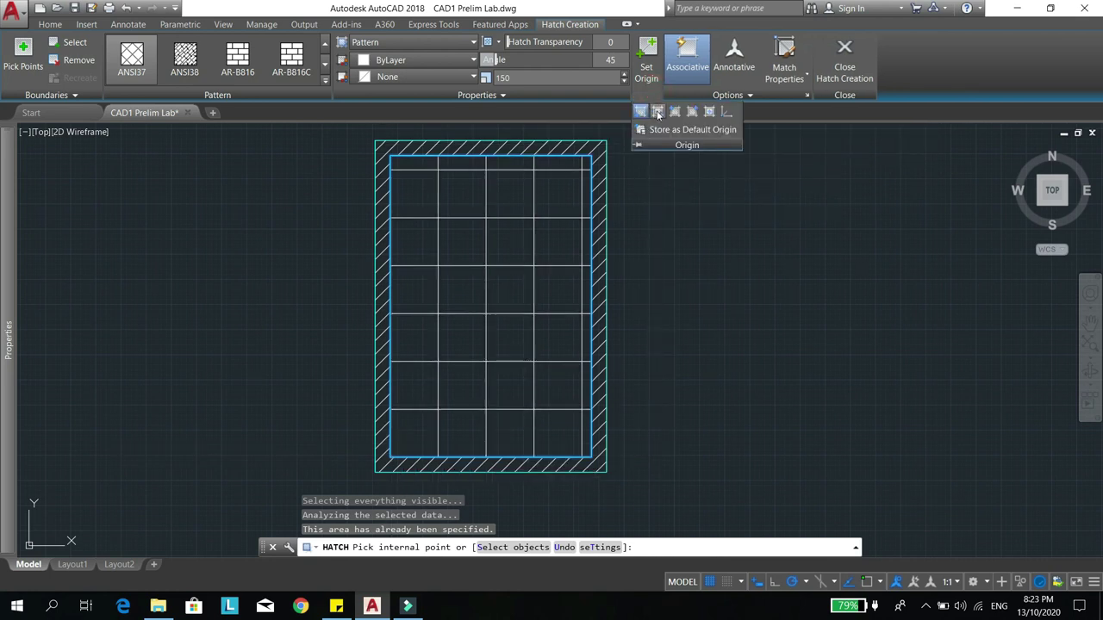
left_click(657, 111)
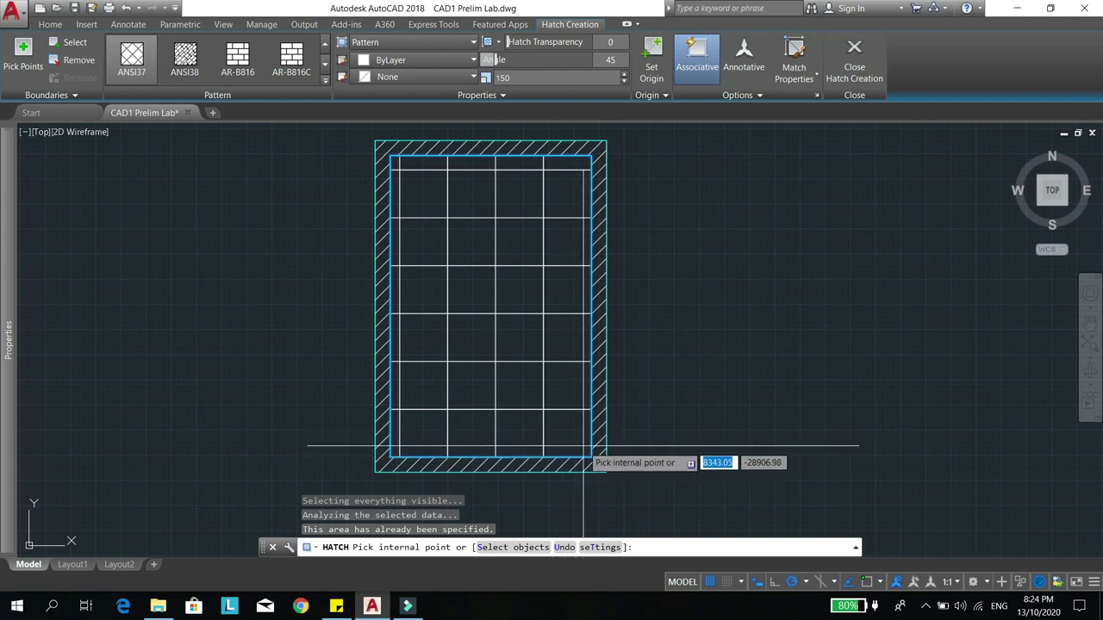
- Set the room hatch's origin to the top-left corner, and switch it to the top-right corner
left_click(666, 95)
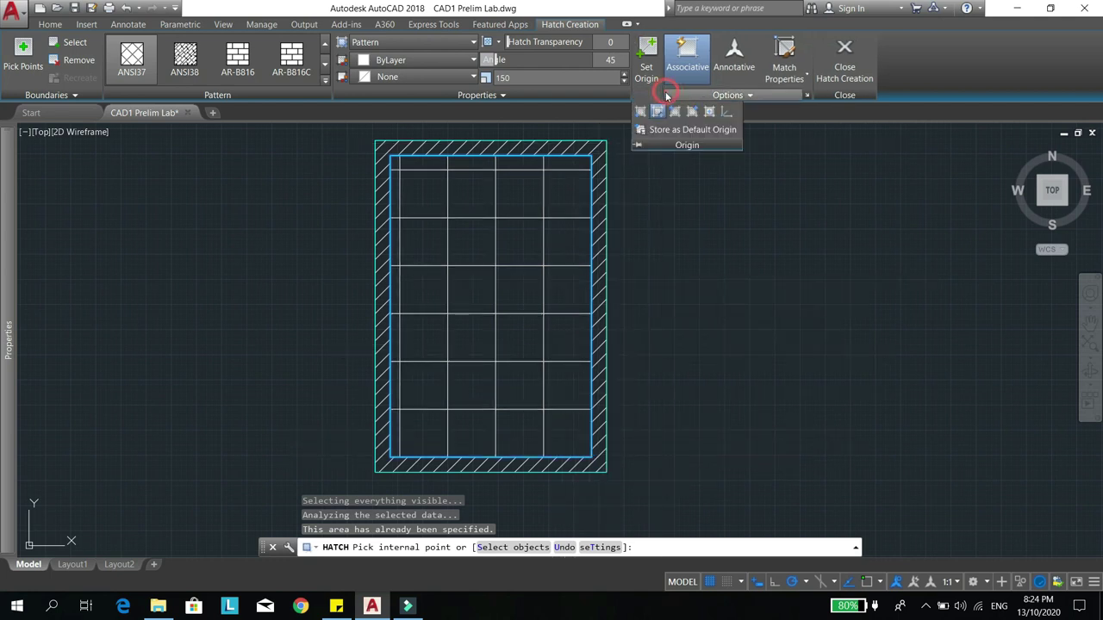
left_click(675, 112)
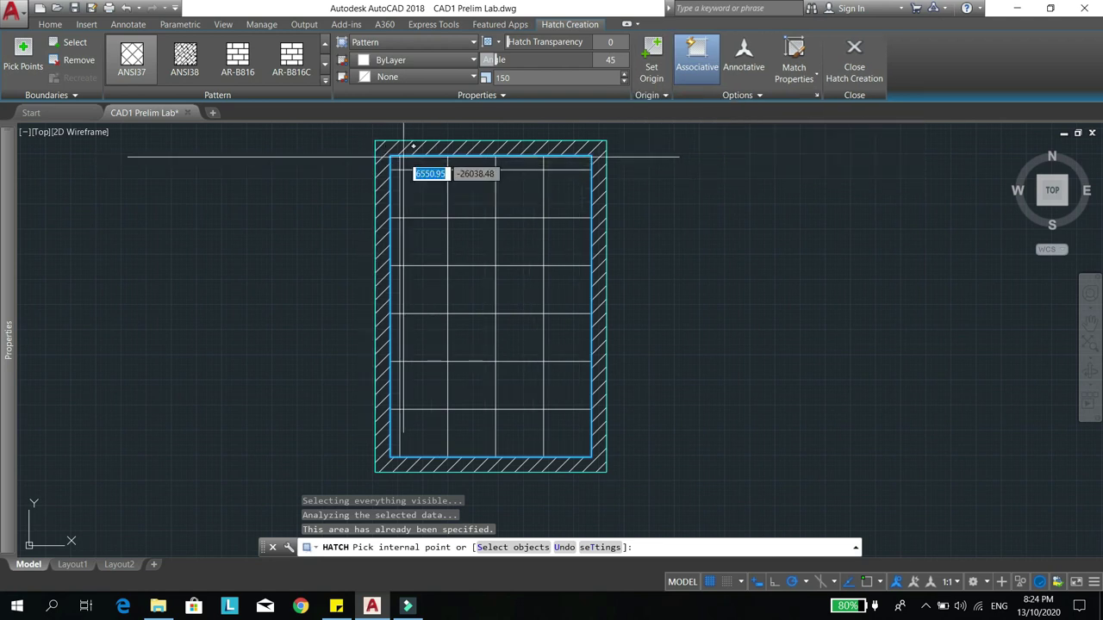
left_click(393, 155)
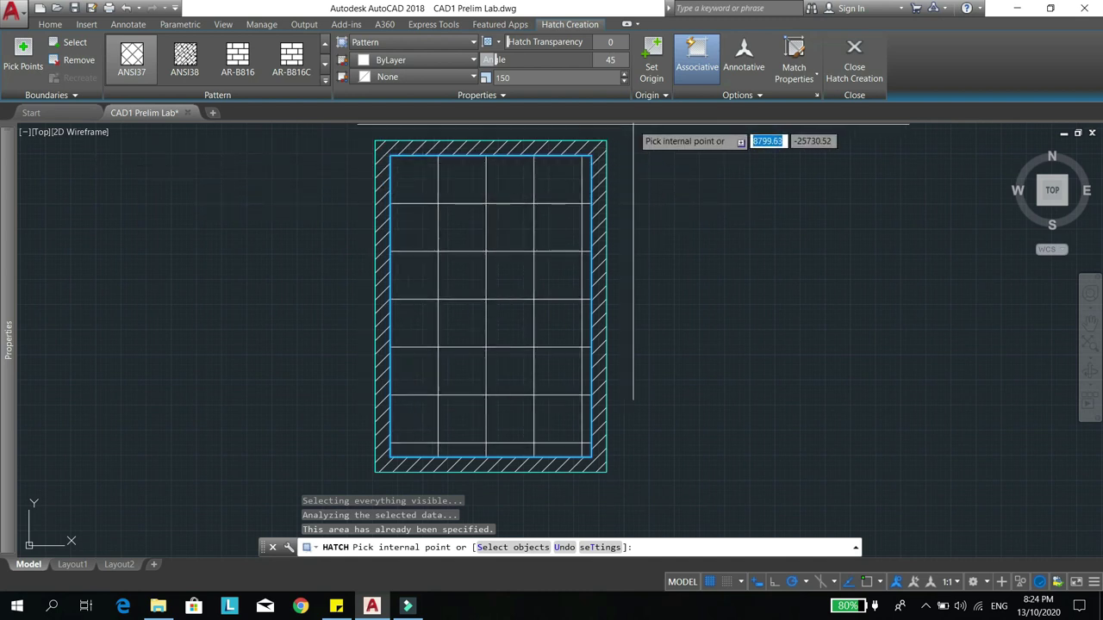
left_click(651, 99)
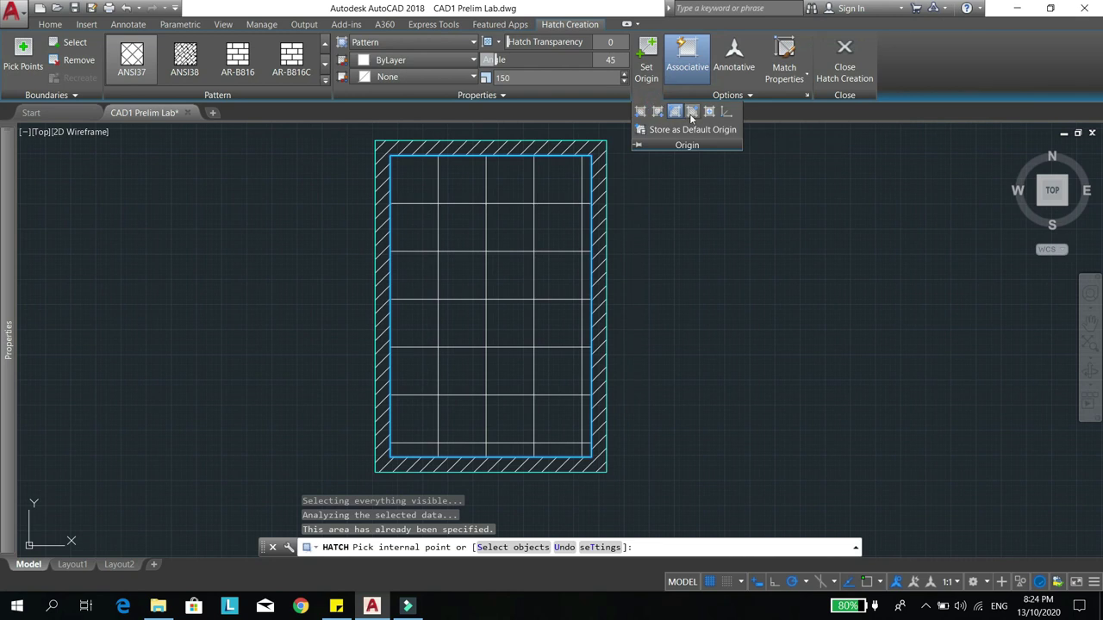
left_click(691, 111)
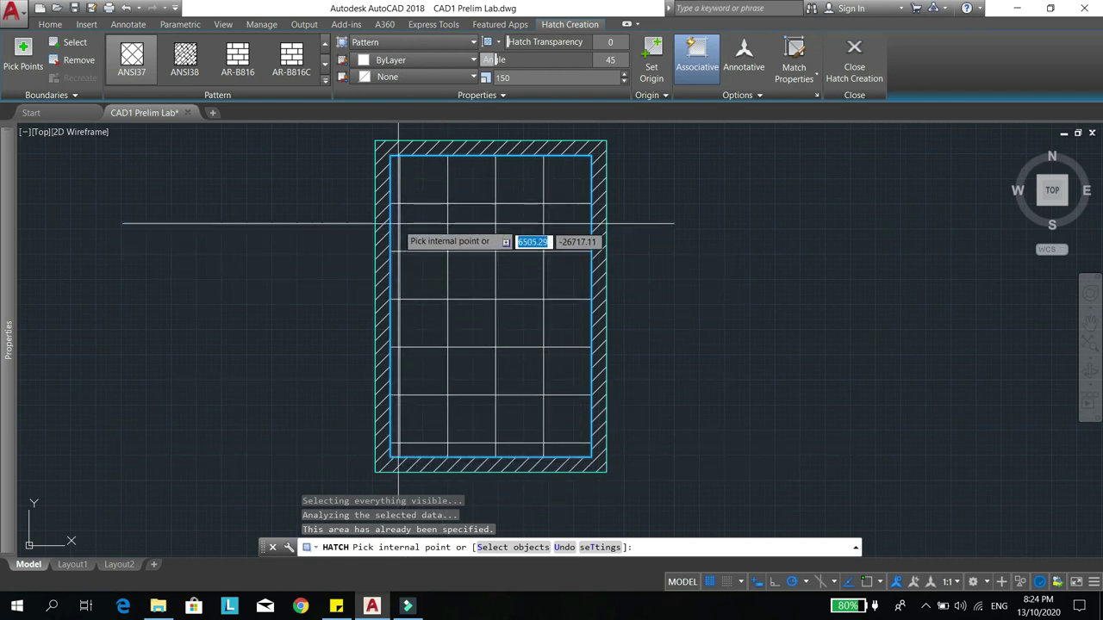
- Set the room hatch's origin to the center of the room and finish the hatch
left_click(657, 94)
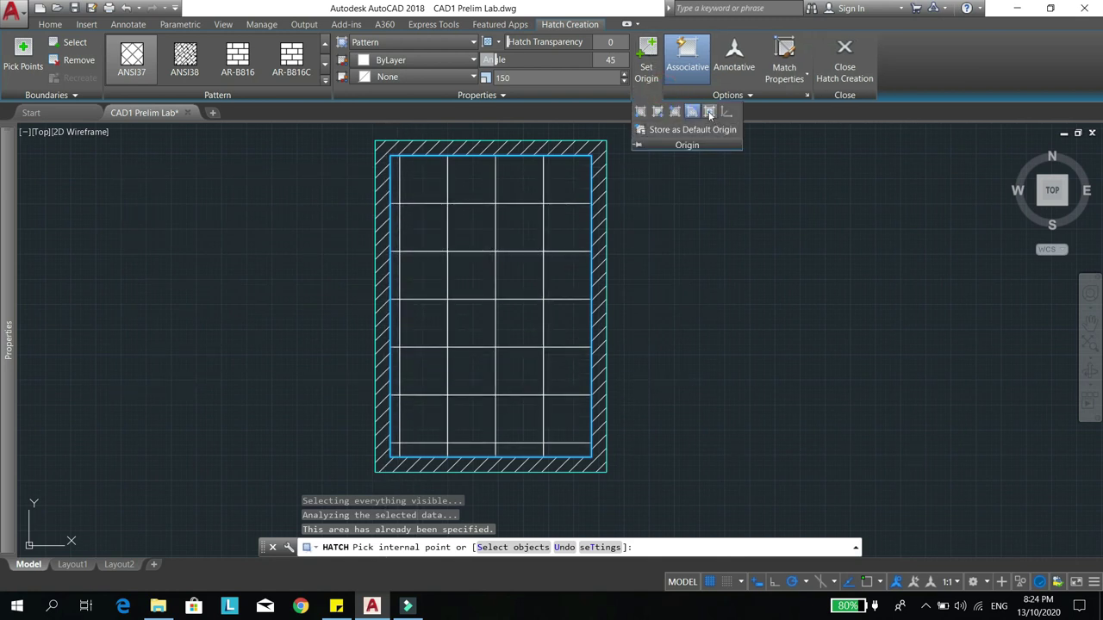
left_click(709, 113)
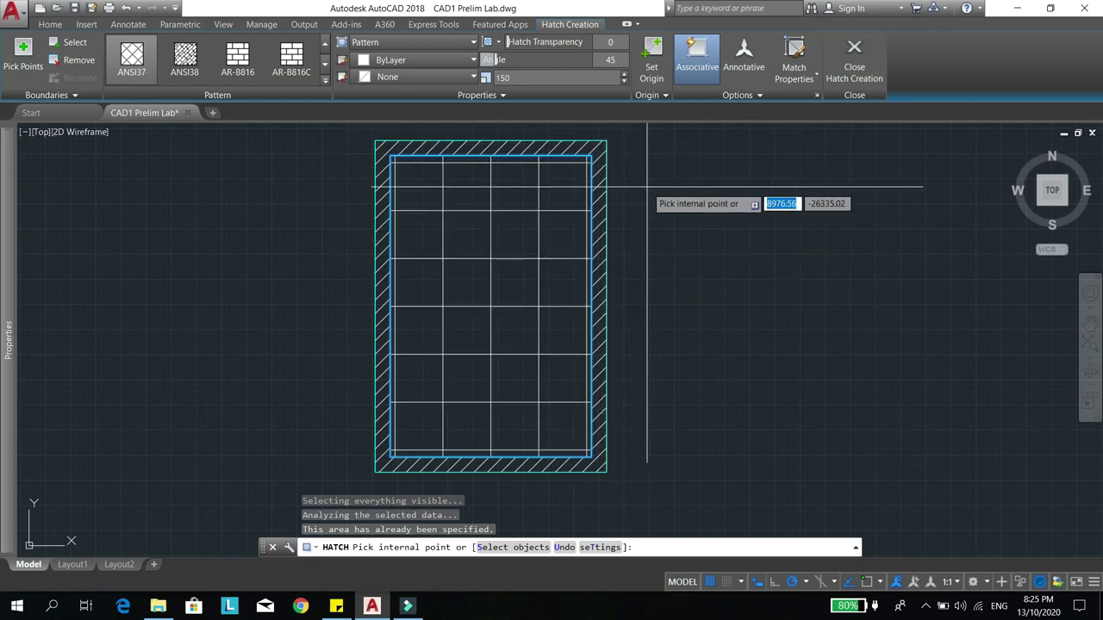
key("Escape")
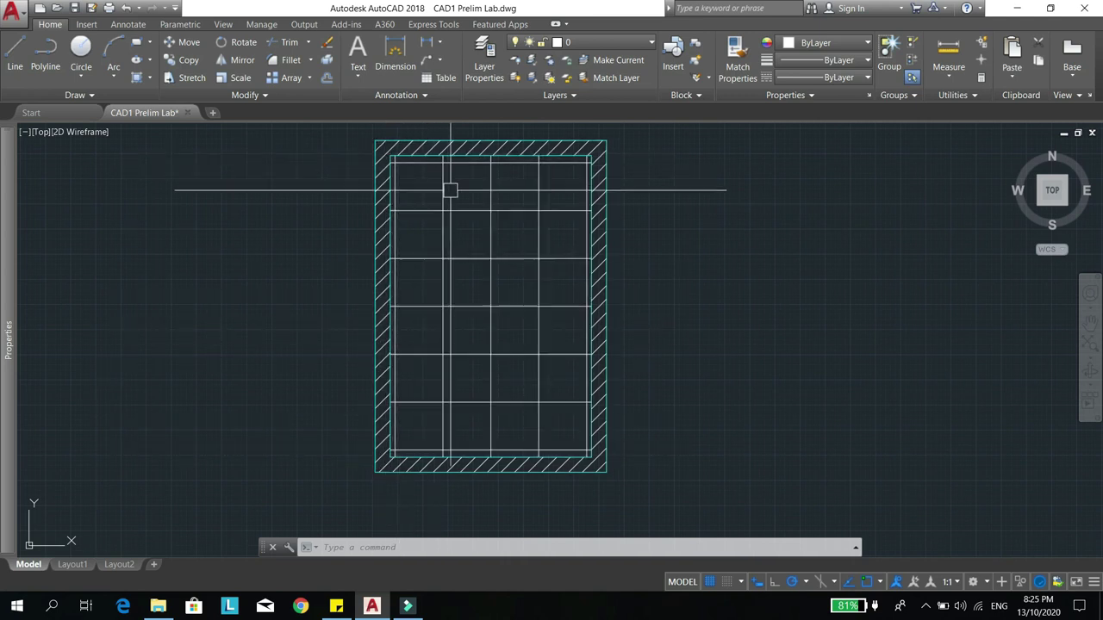
mouse_move(491, 275)
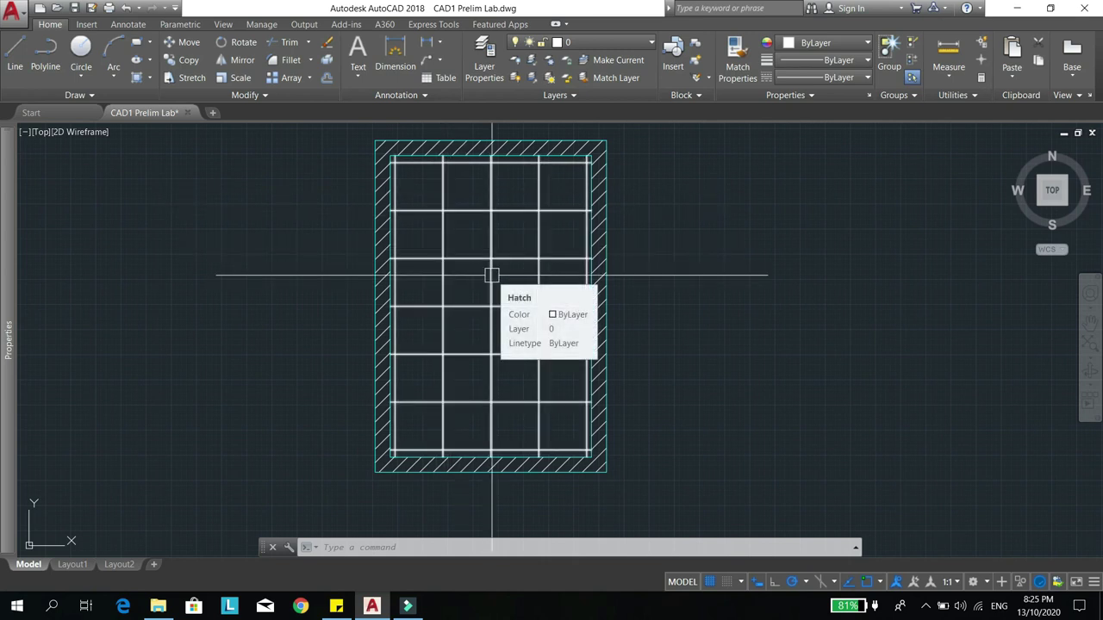
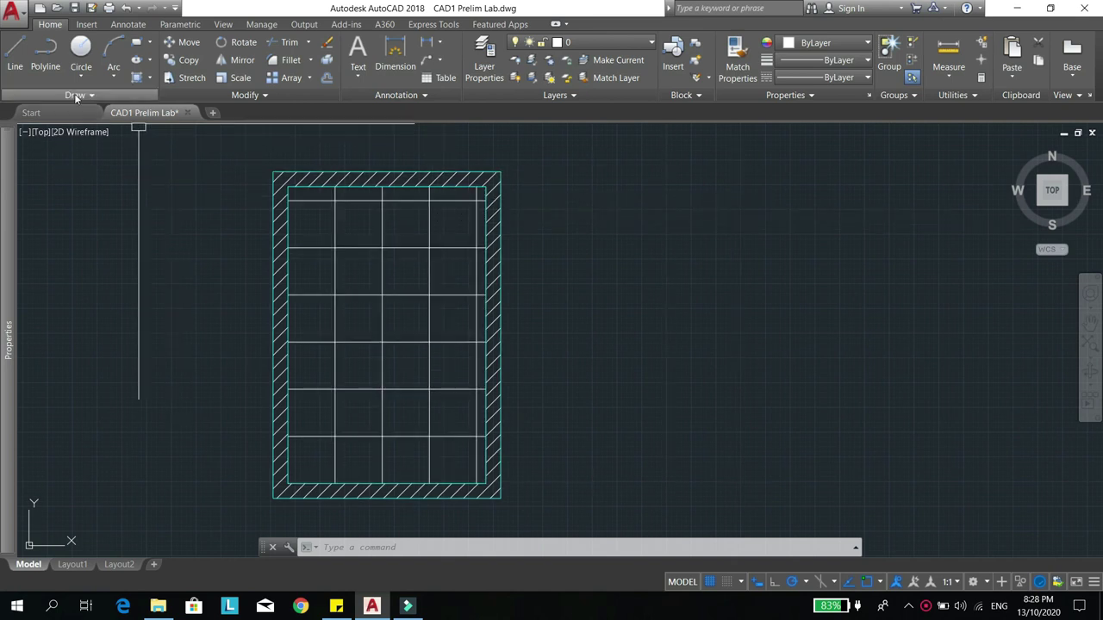
- Show the additional drawing commands and locate the Wipeout tool
left_click(103, 97)
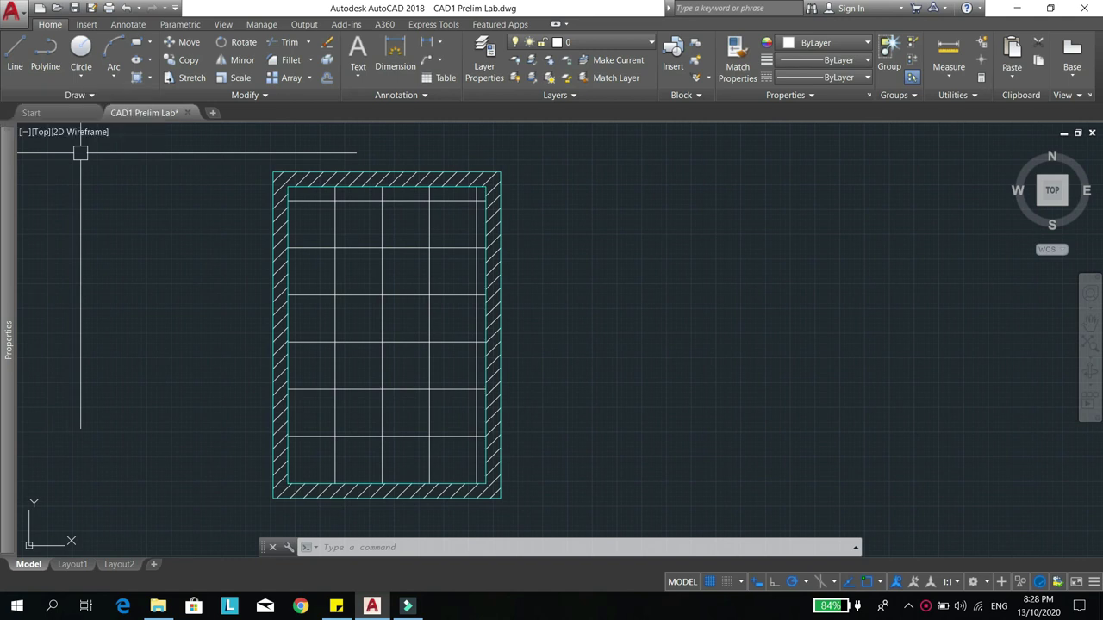
left_click(83, 97)
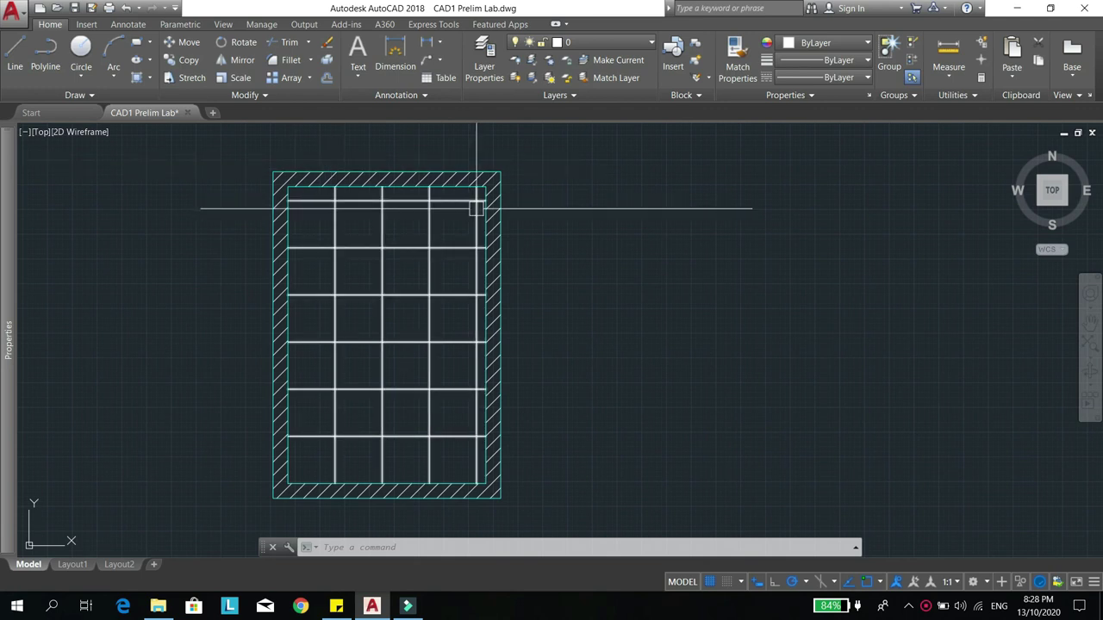
middle_click_drag(580, 291, 518, 273)
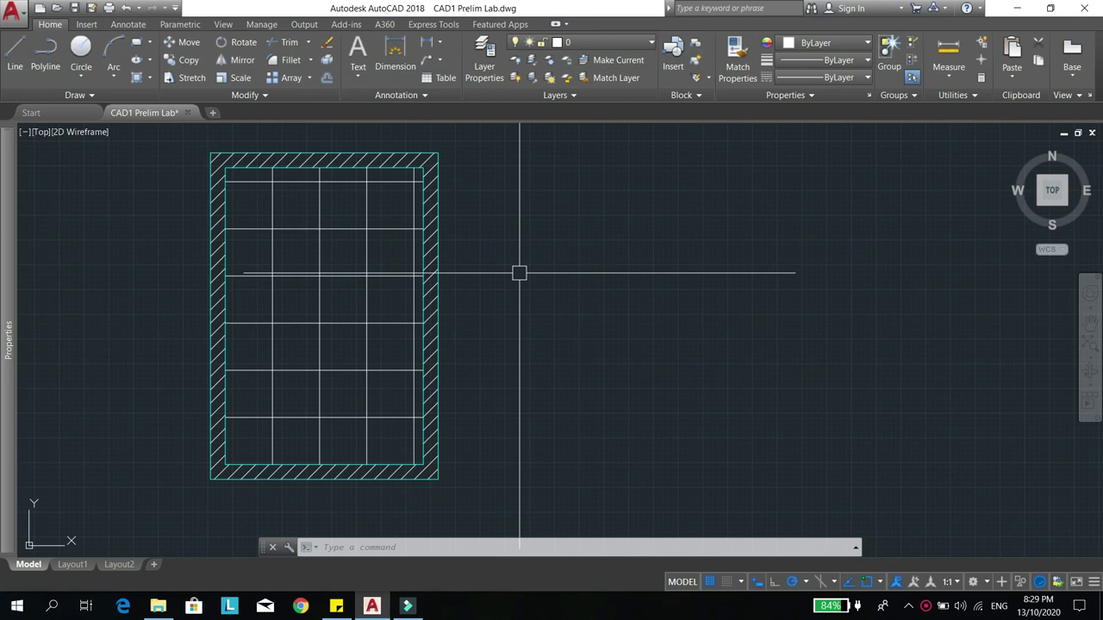
left_click(104, 98)
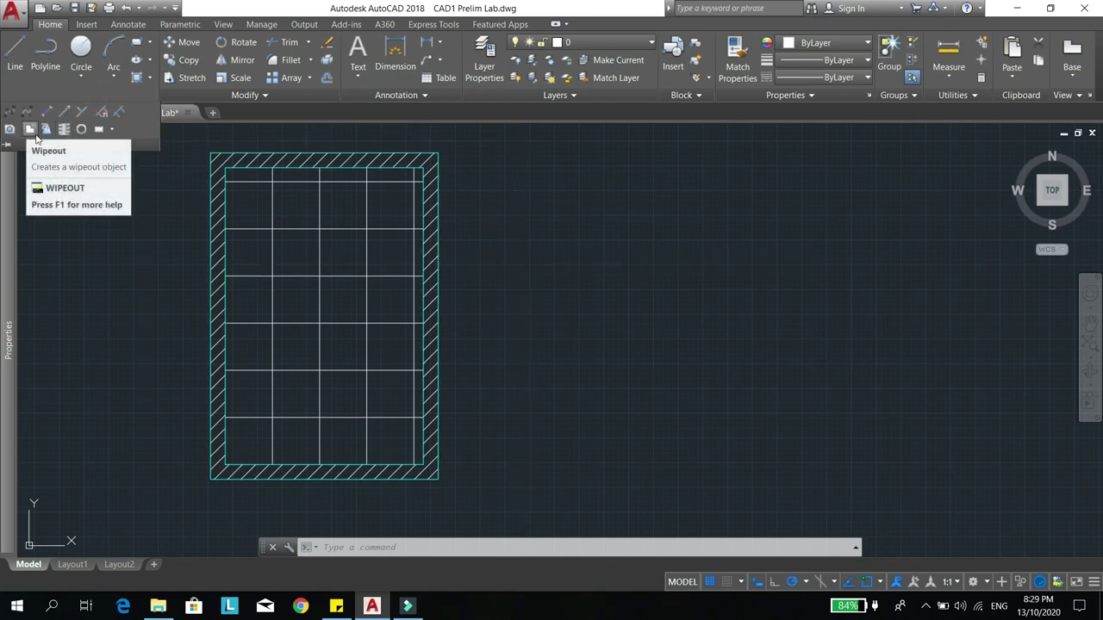
- Examine the frame display modes offered by the Wipeout command
key("Escape")
type("WI")
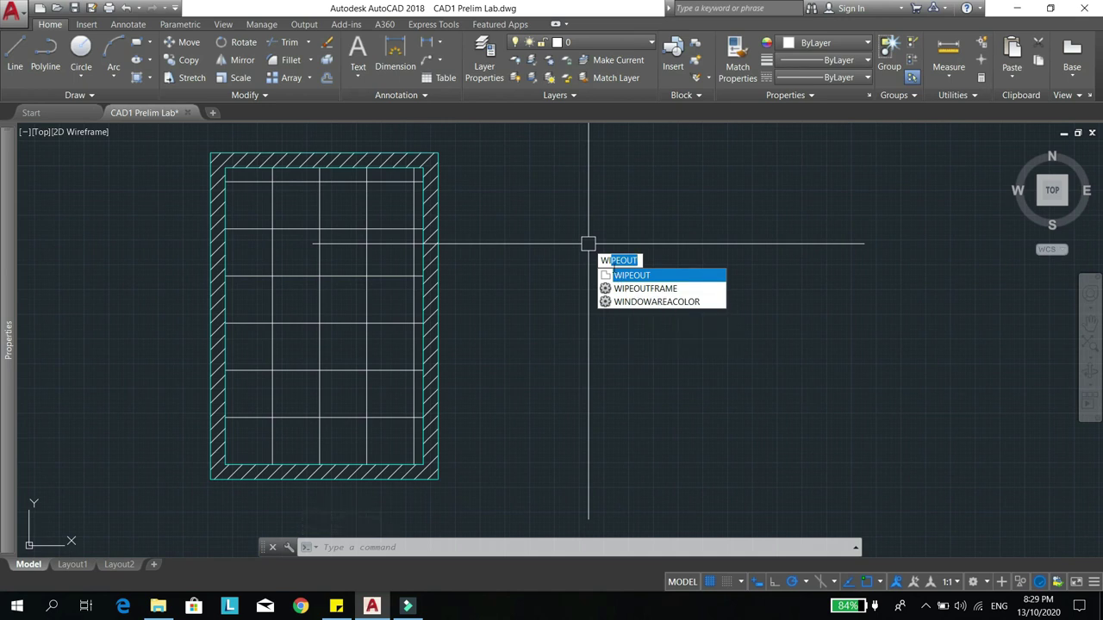
key("Return")
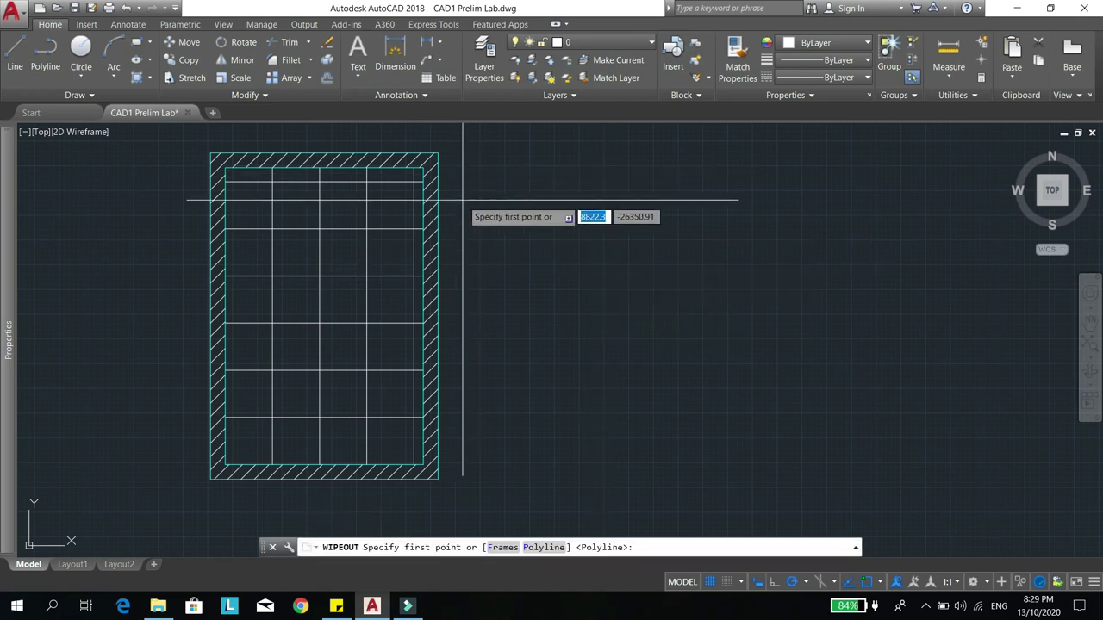
left_click(503, 548)
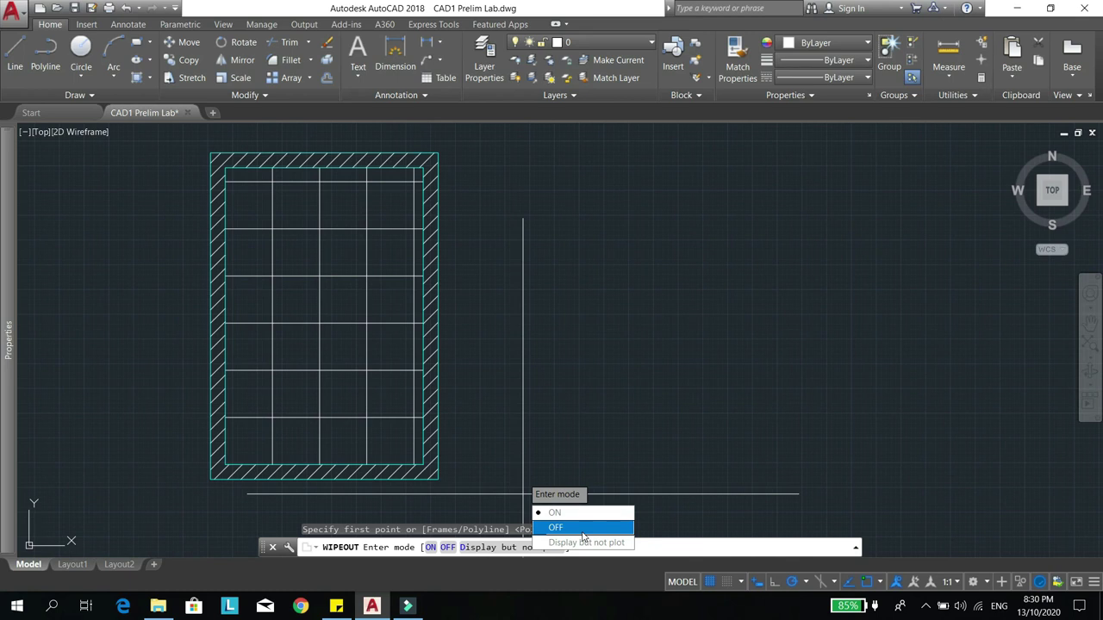
key("Escape")
key("Escape")
key("Escape")
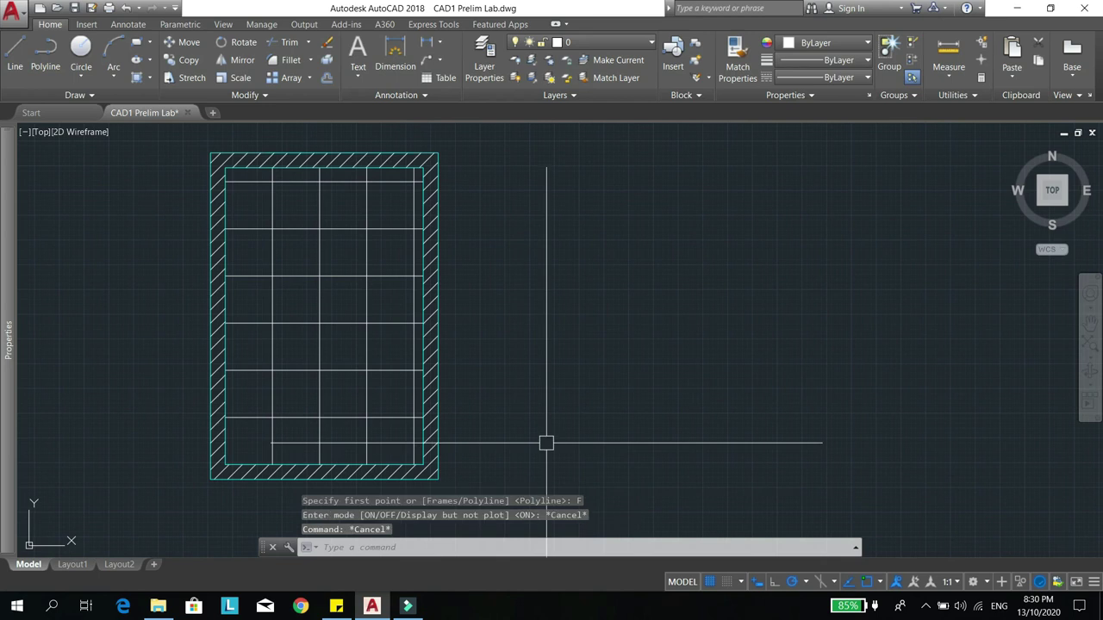
- Draw a rectangle 200 wide and 300 high in the empty area beside the hatched floor plan
mouse_move(626, 446)
middle_mouse_down()
mouse_move(532, 450)
mouse_move(554, 421)
mouse_move(544, 413)
middle_mouse_up()
middle_click_drag(528, 374, 529, 408)
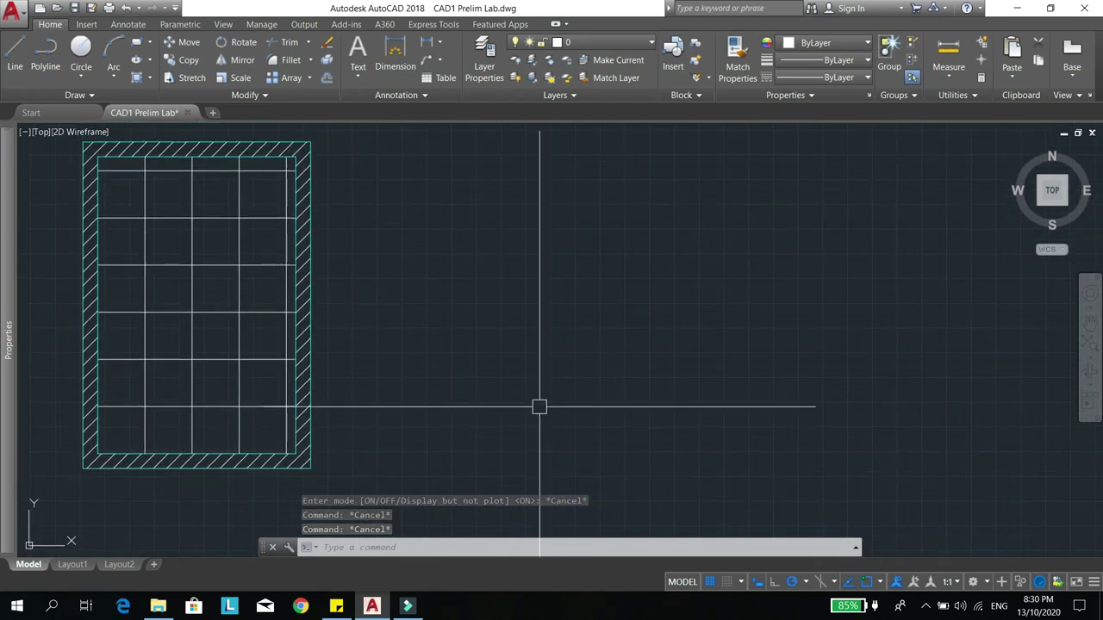
middle_click_drag(480, 365, 488, 389)
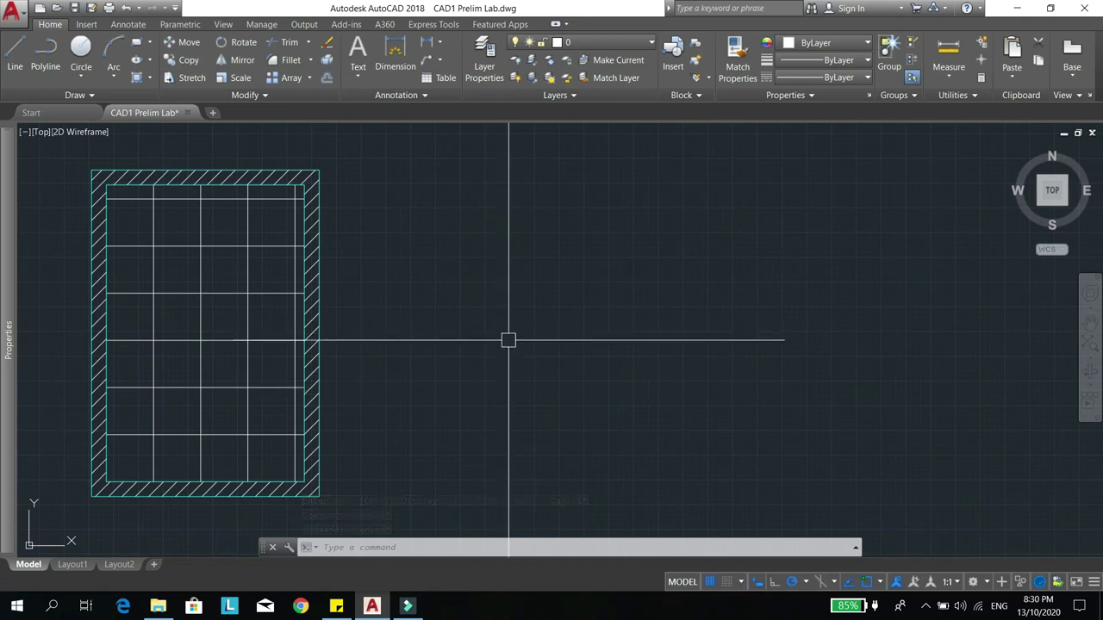
middle_click_drag(437, 279, 417, 274)
type("REC")
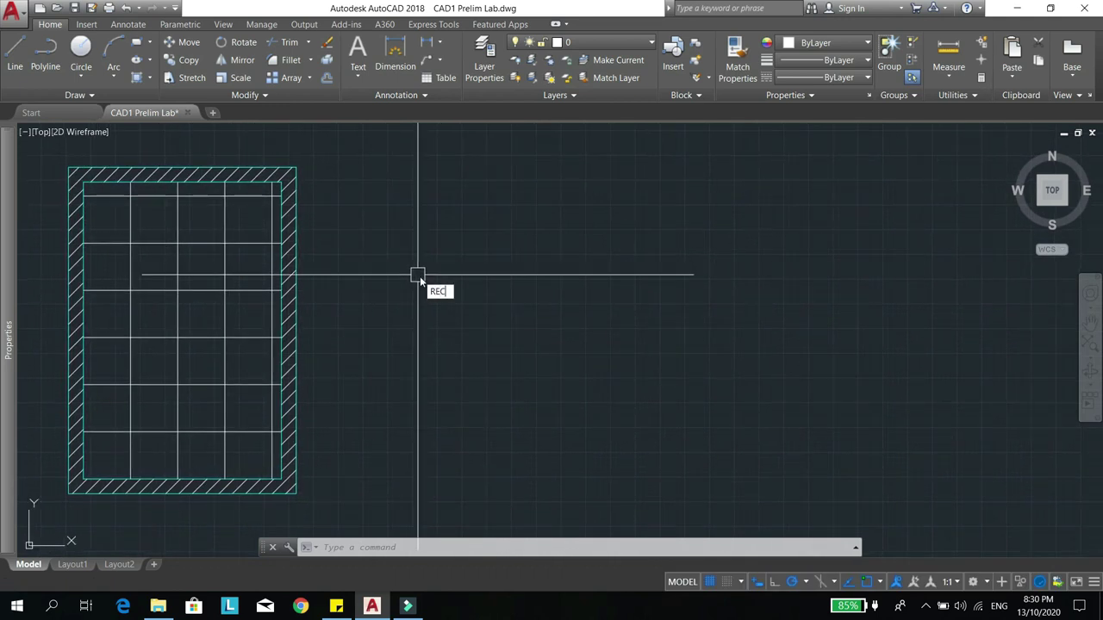
key("Return")
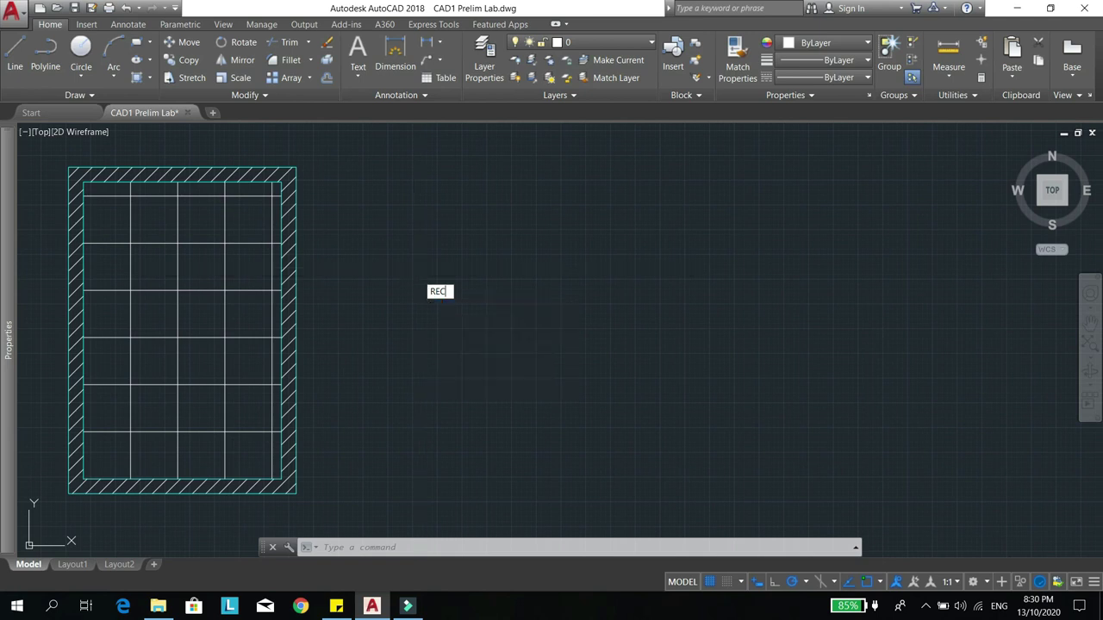
left_click(430, 201)
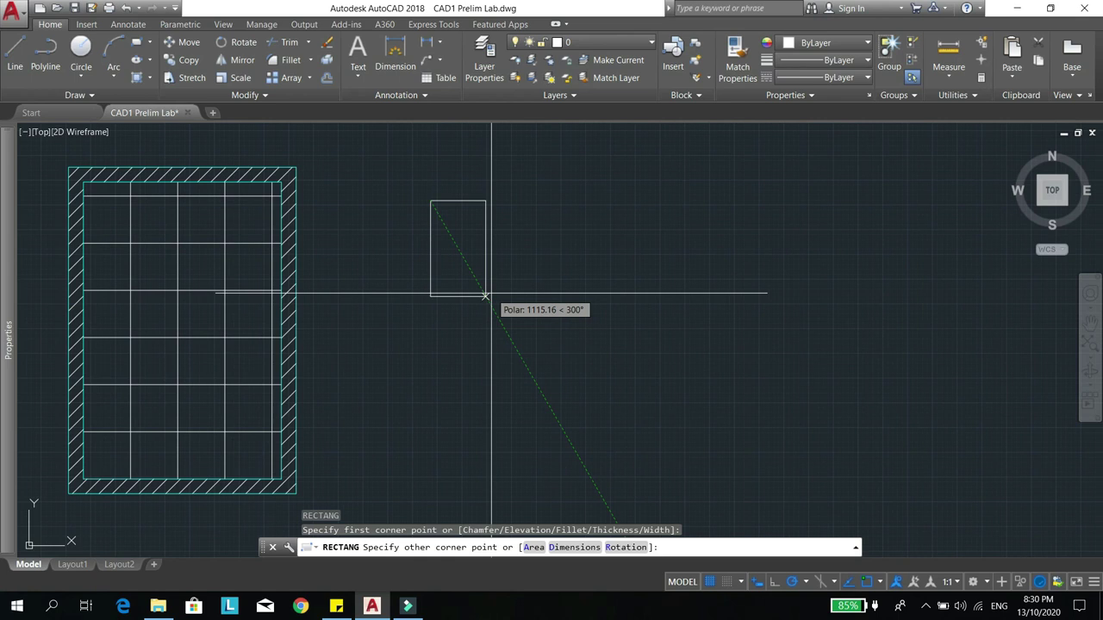
type("200")
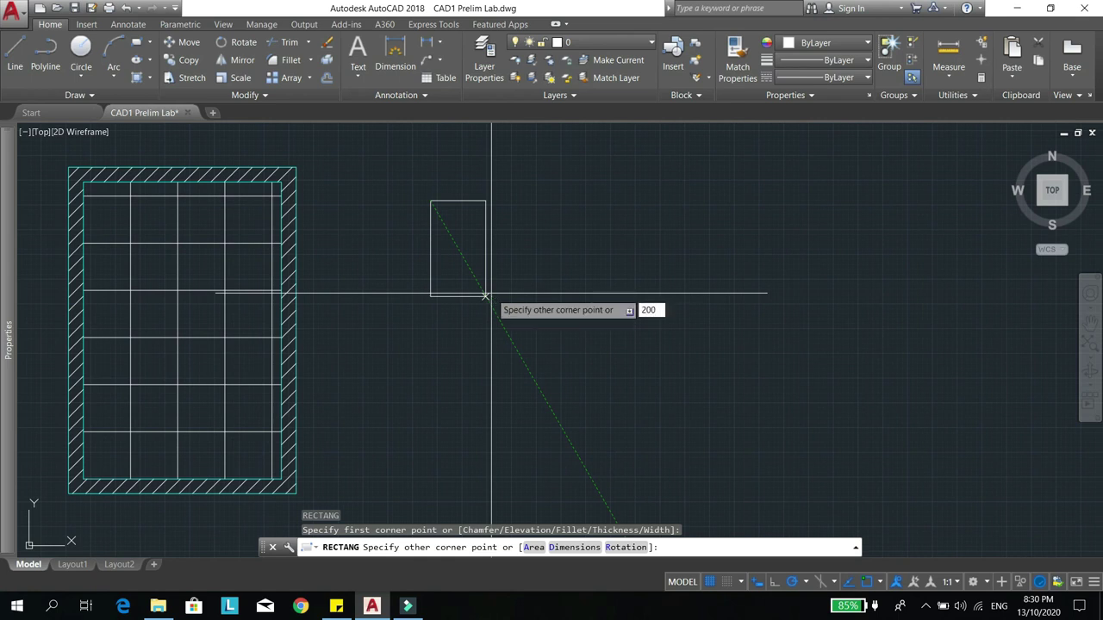
key("Tab")
type("300")
key("Return")
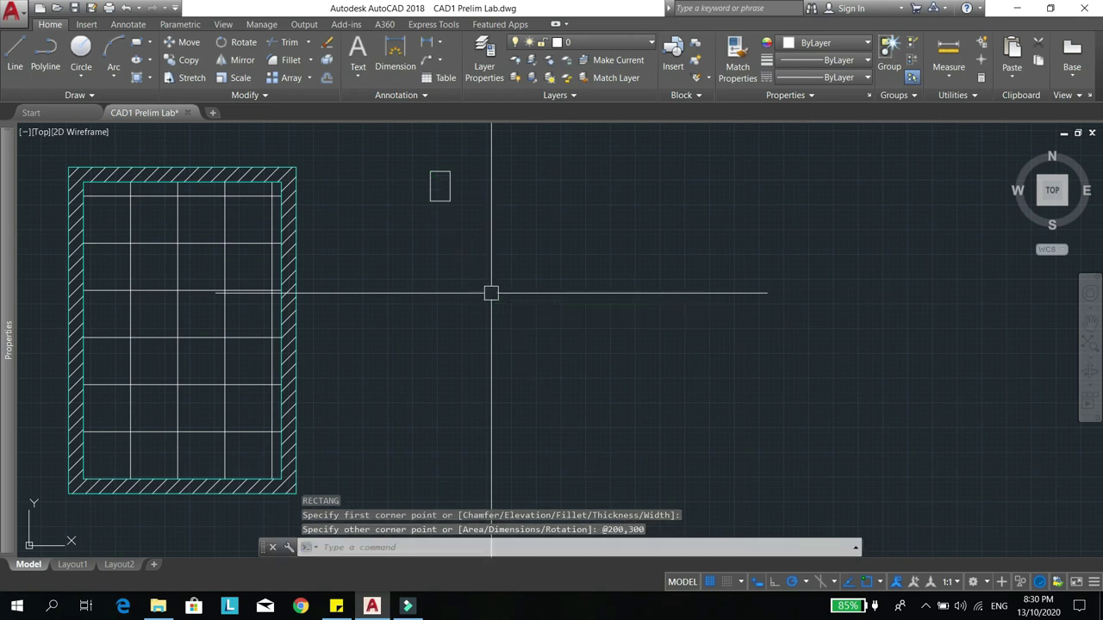
- Create a new layer named COLUMN
scroll(444, 167, "up", 4)
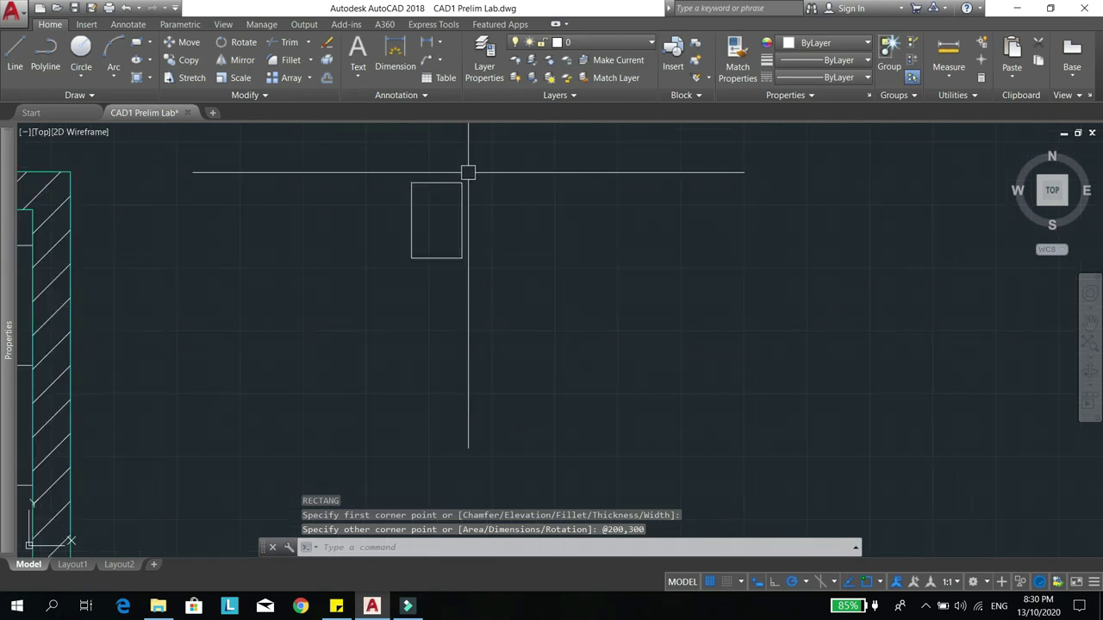
type("LA")
type("la")
key("Return")
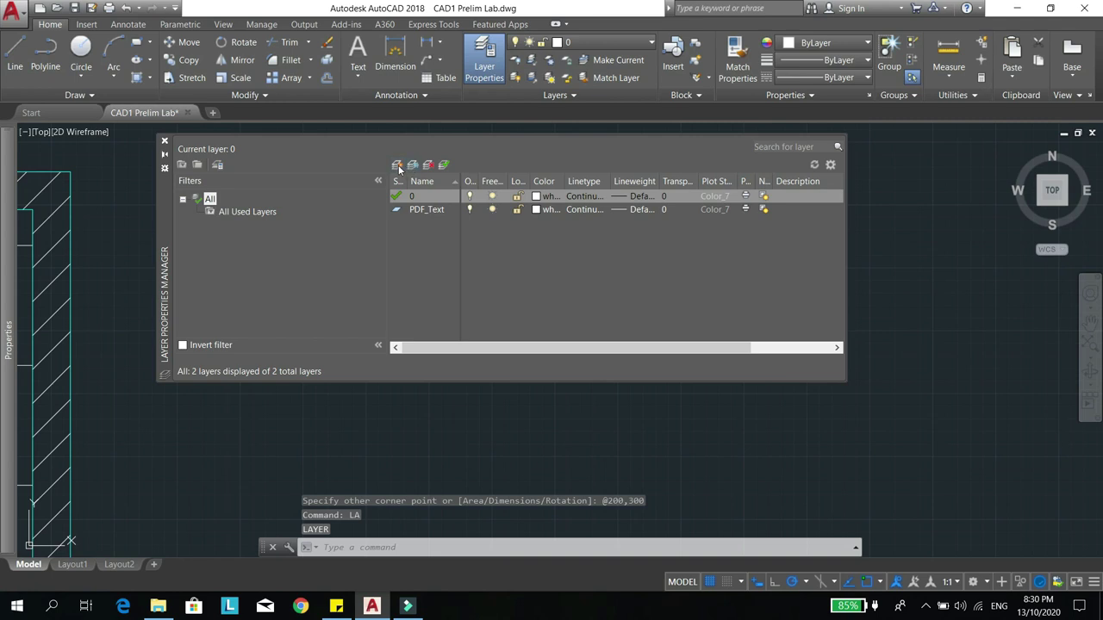
left_click(398, 164)
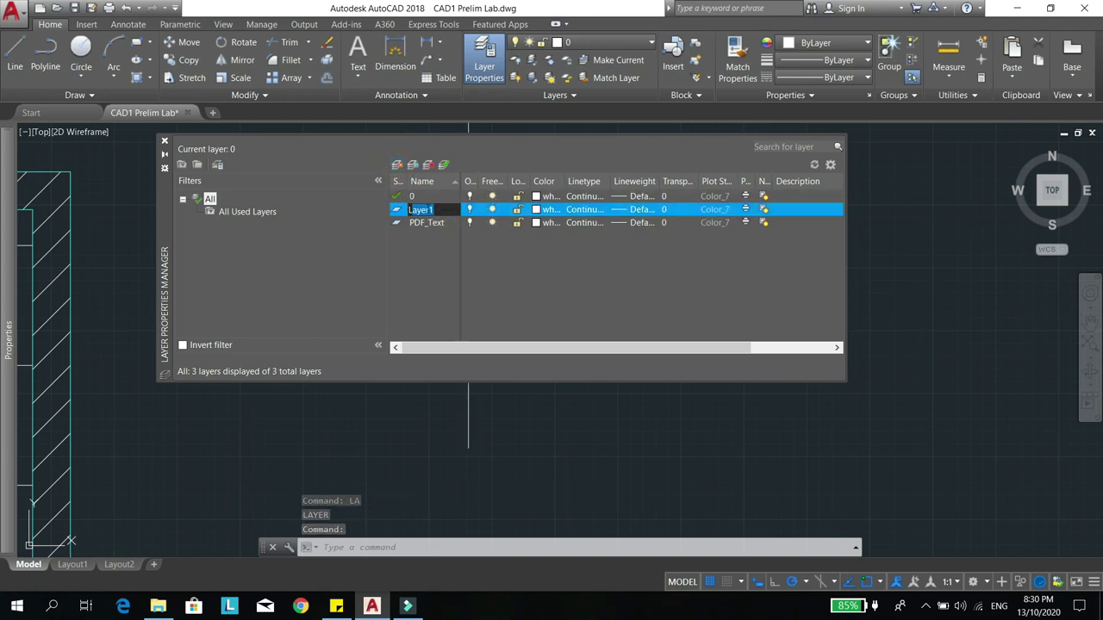
type("COLUM")
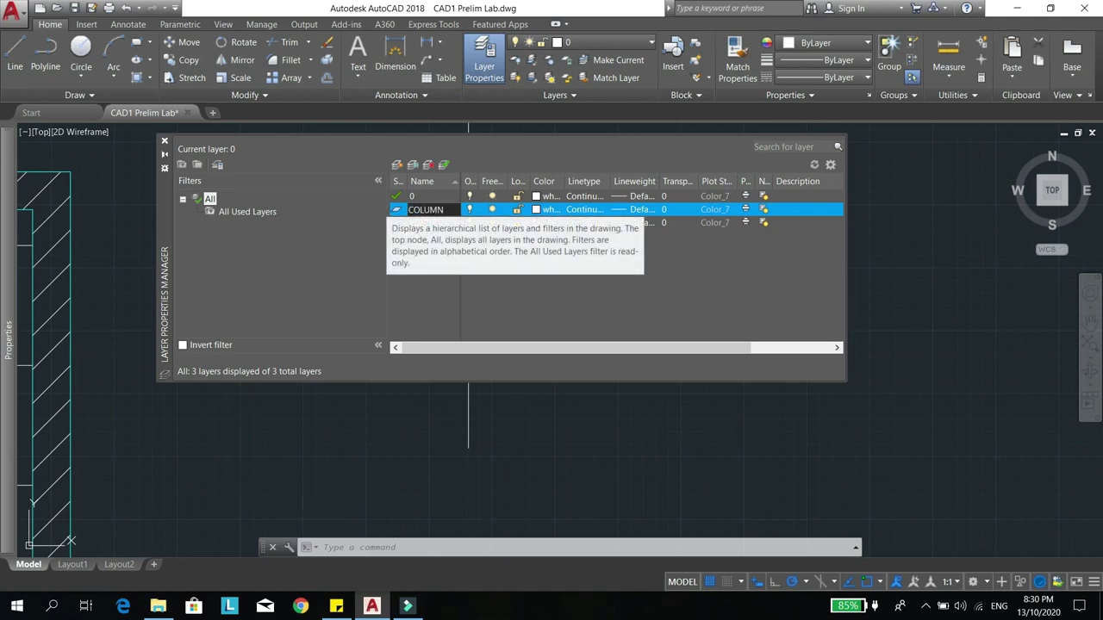
type("N")
key("Return")
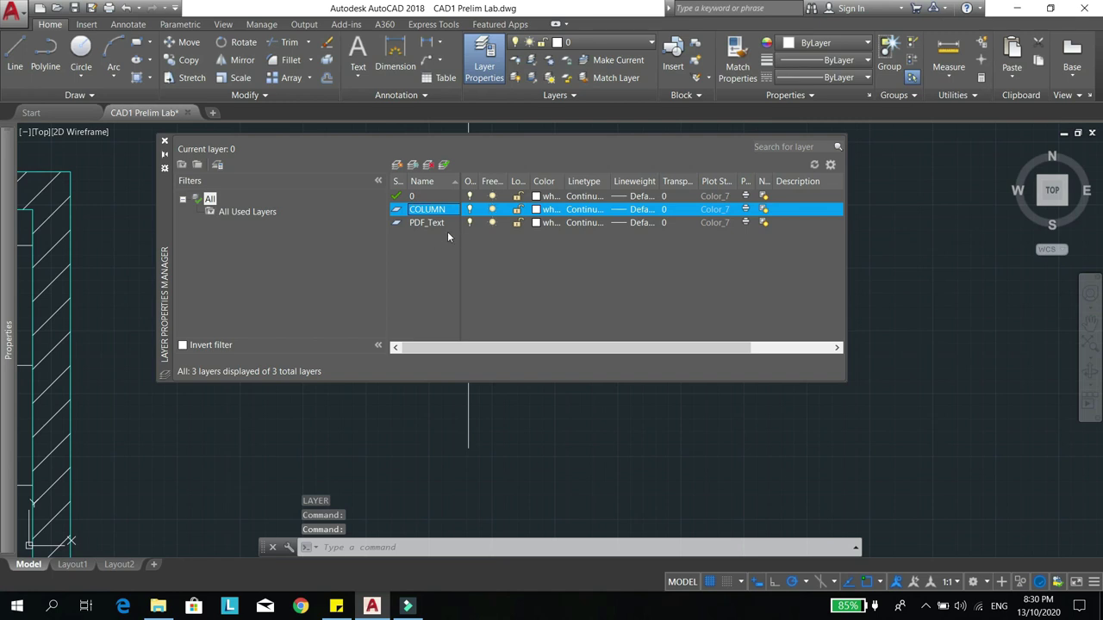
- Set the COLUMN layer's color to blue and close the layer manager
left_click(536, 211)
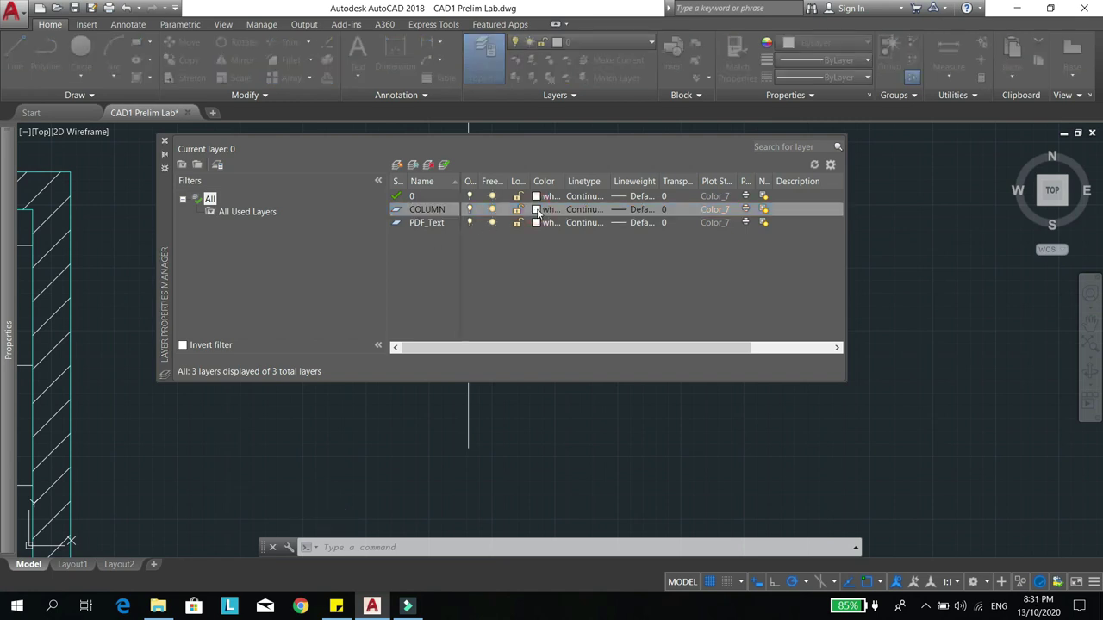
left_click(622, 306)
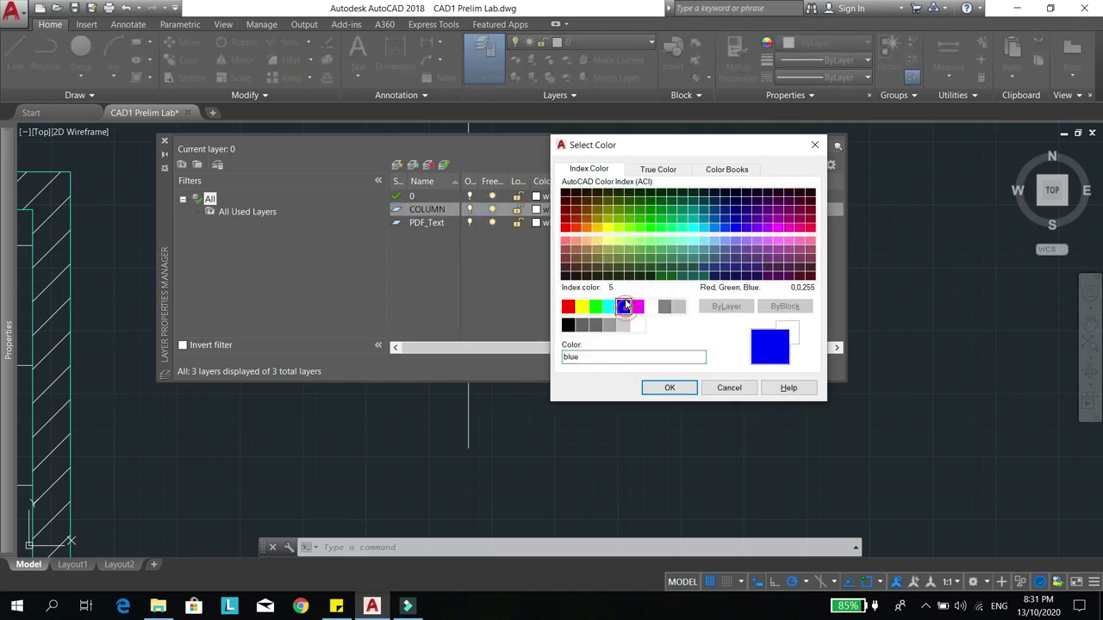
left_click(668, 388)
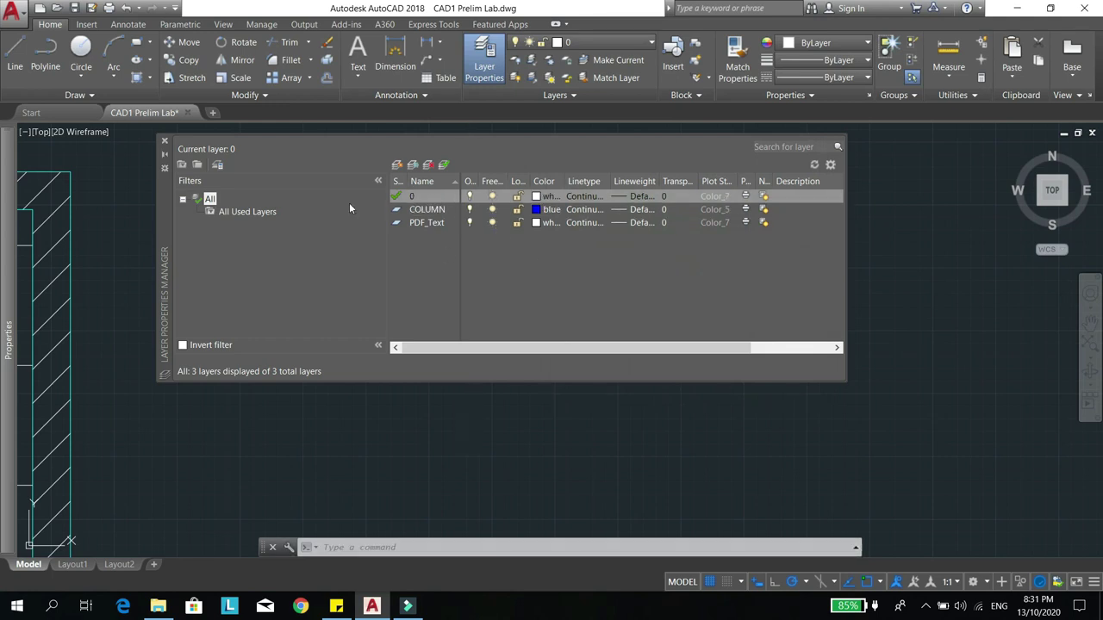
left_click(165, 139)
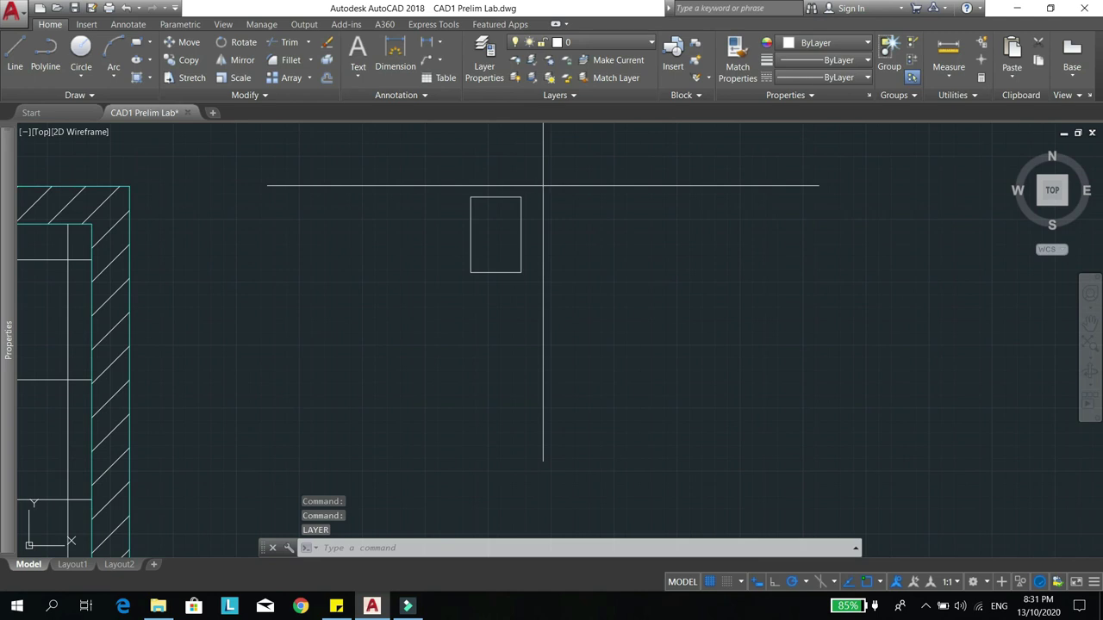
- Assign the 200 by 300 rectangle to the COLUMN layer
left_click(471, 238)
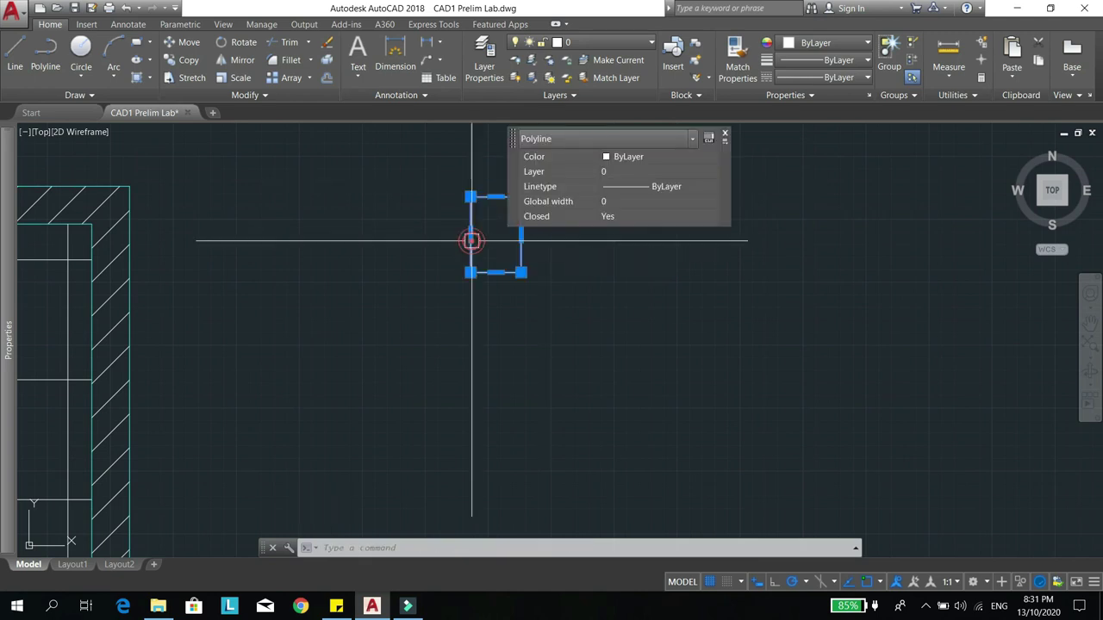
left_click(711, 157)
left_click(712, 160)
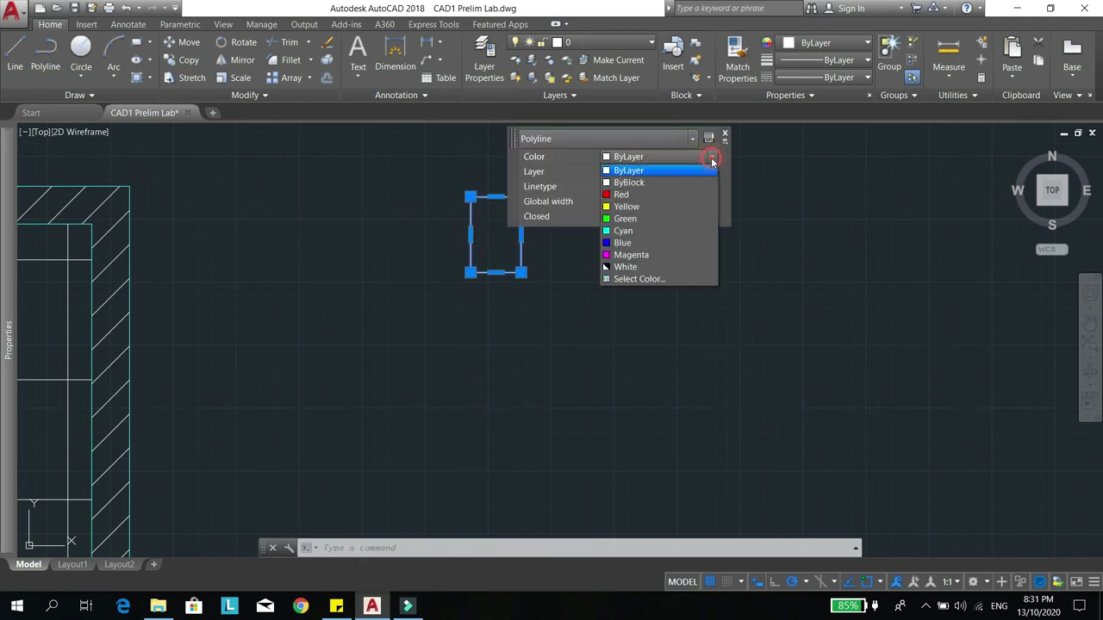
left_click(712, 159)
left_click(709, 172)
left_click(710, 172)
left_click(662, 201)
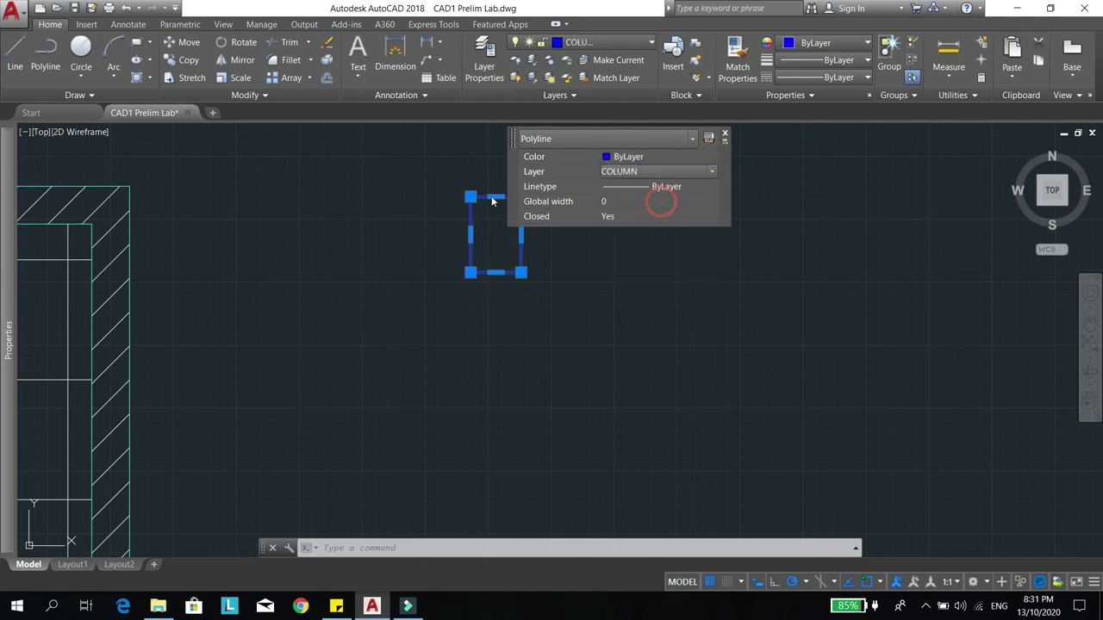
key("Escape")
- Start a hatch with the ANSI37 pattern inside the column rectangle
middle_click_drag(520, 310, 580, 299)
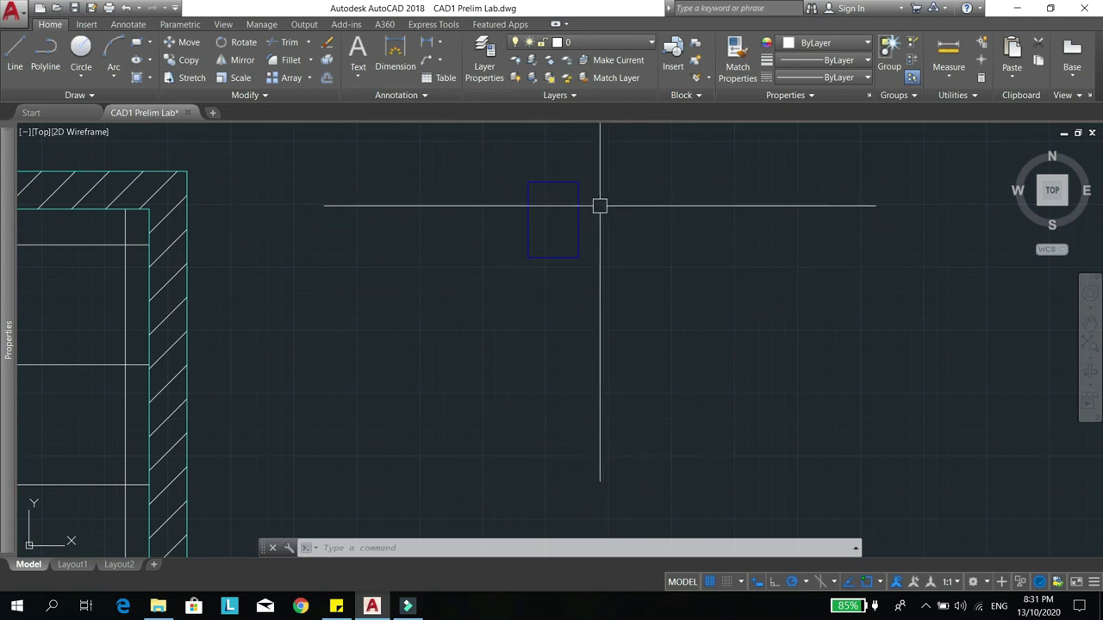
mouse_move(608, 224)
middle_mouse_down()
mouse_move(526, 266)
mouse_move(487, 261)
middle_mouse_up()
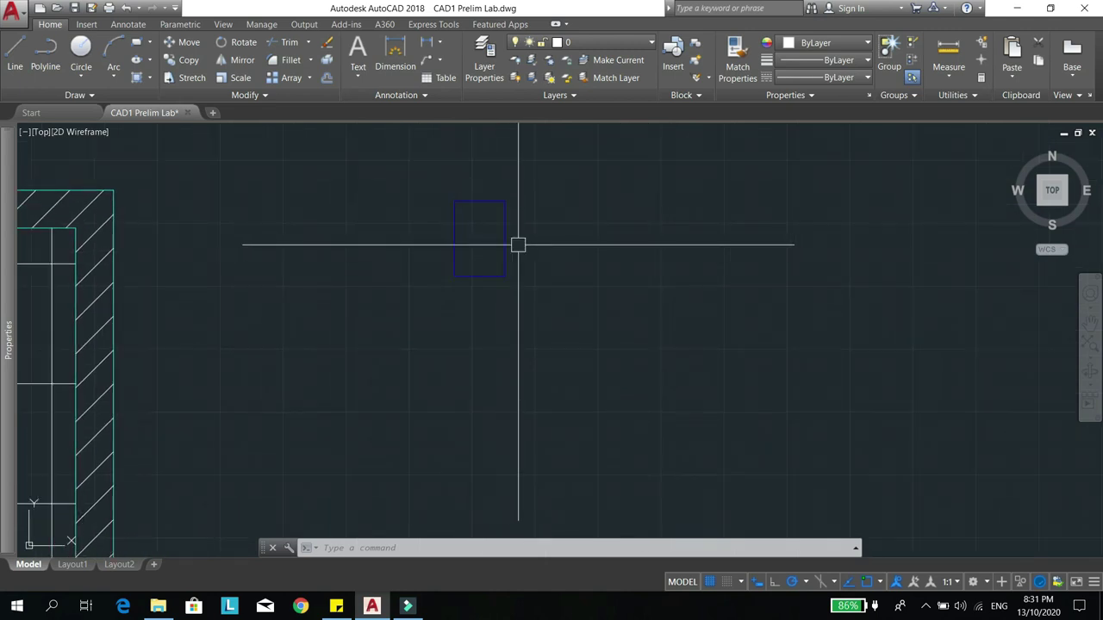
key("Return")
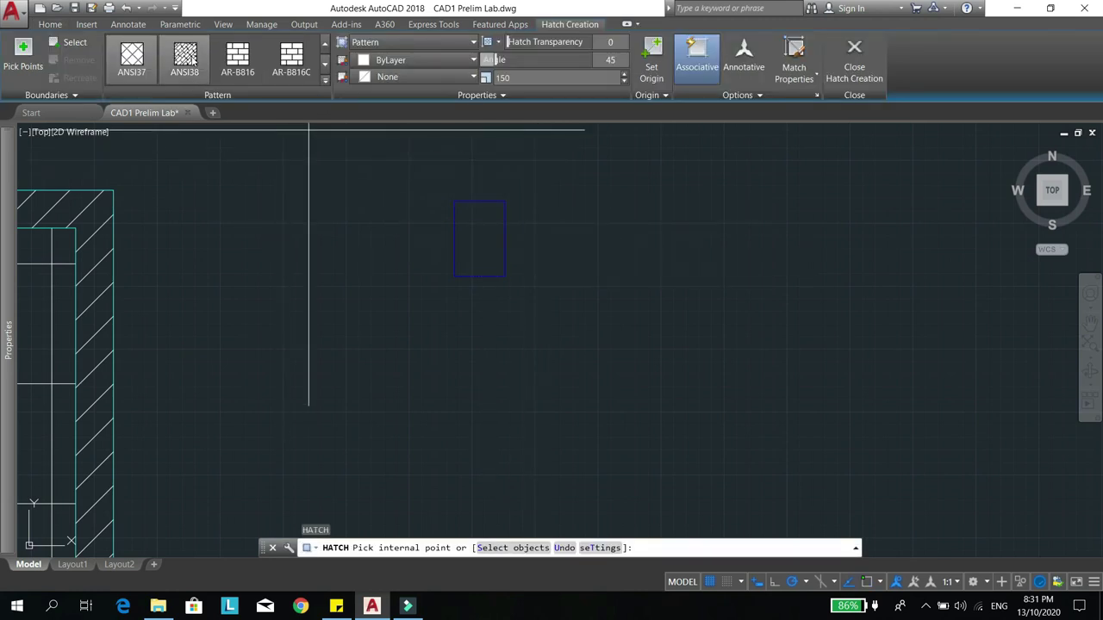
left_click(131, 59)
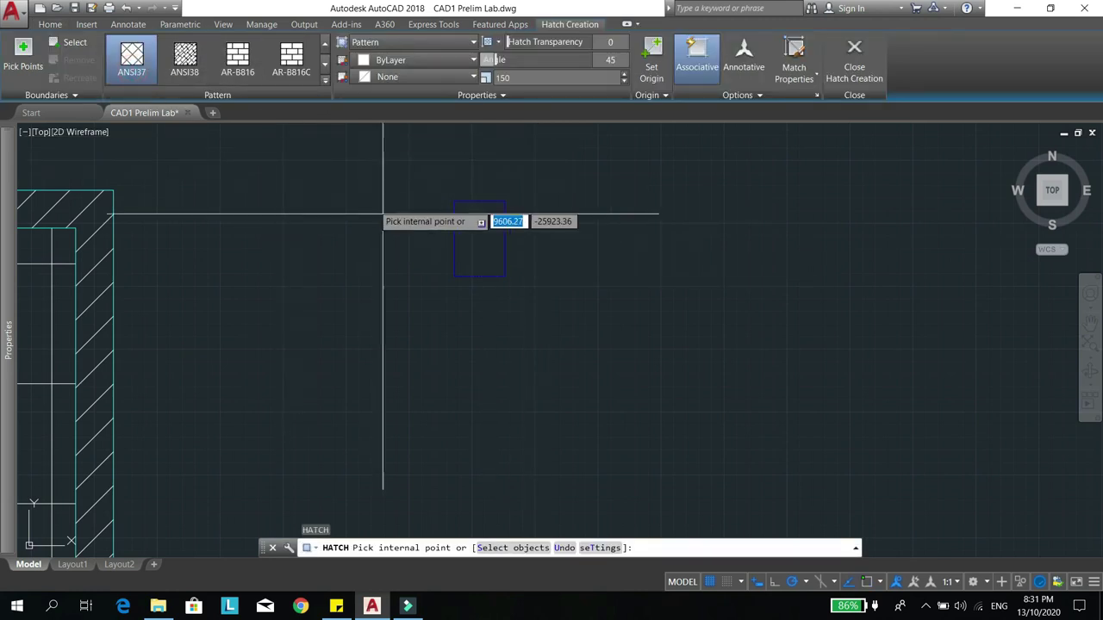
left_click(471, 232)
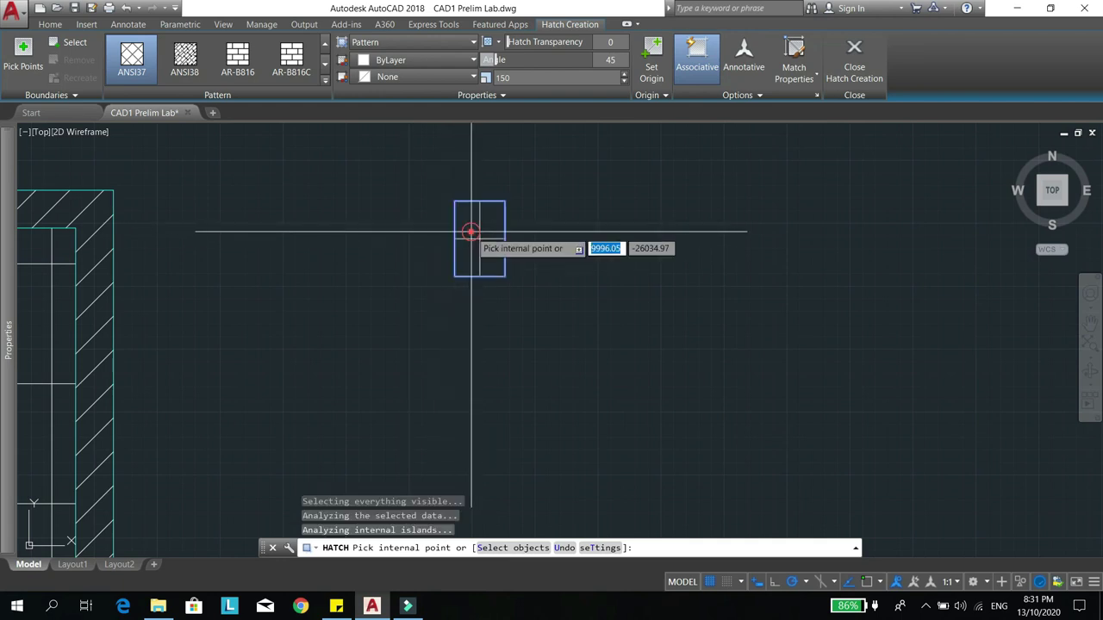
- Set the column hatch's angle to 0 and its scale to 10, and finish the hatch
left_click_drag(613, 58, 594, 61)
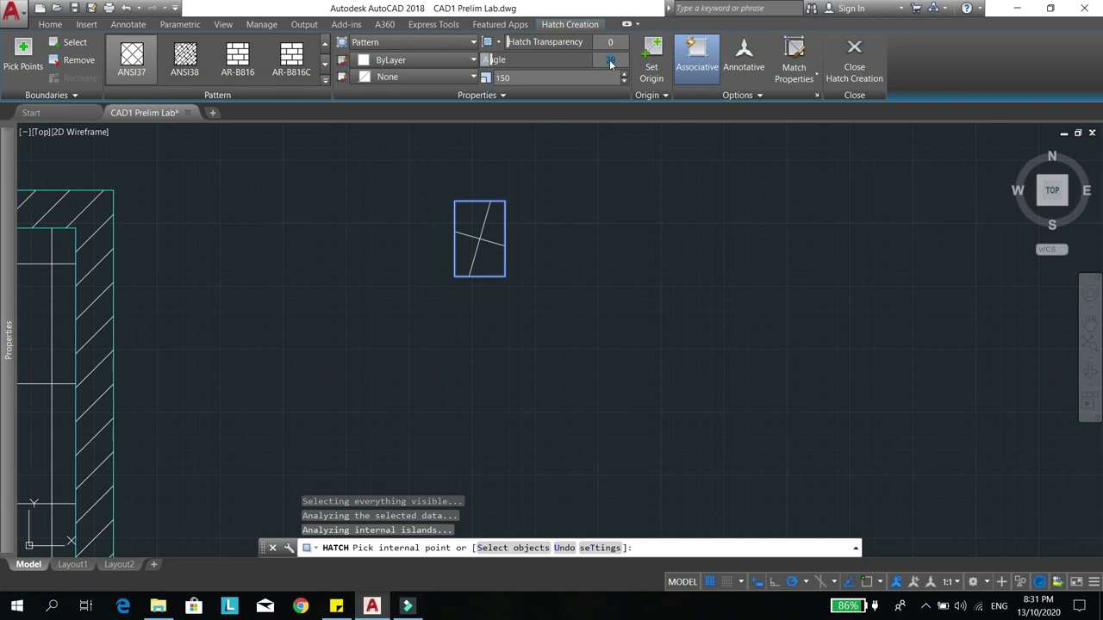
left_click(609, 59)
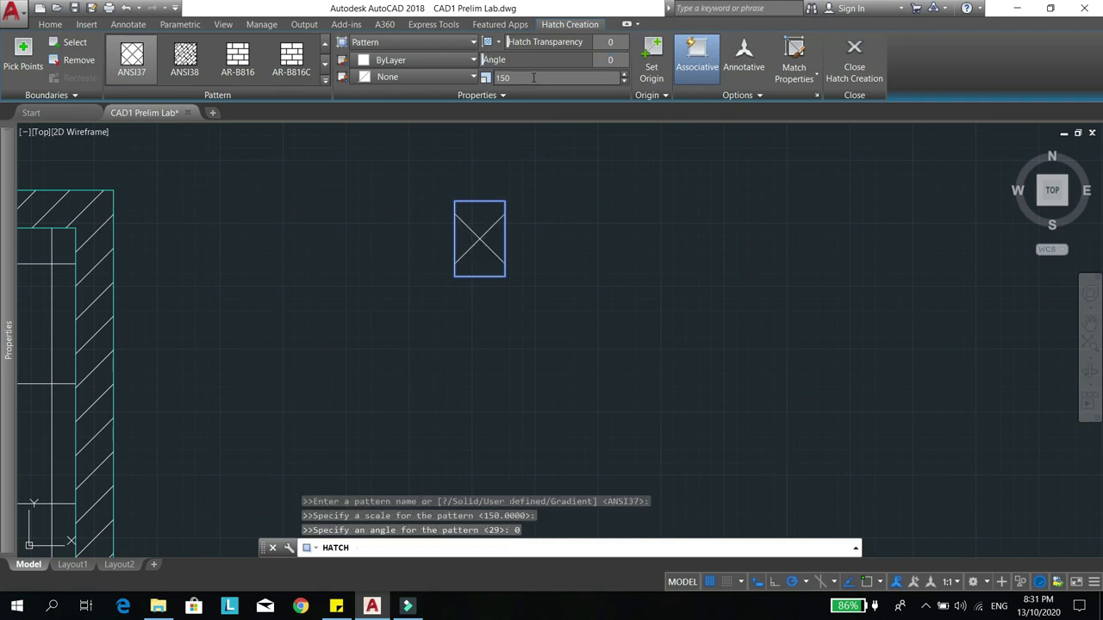
type("10")
key("Return")
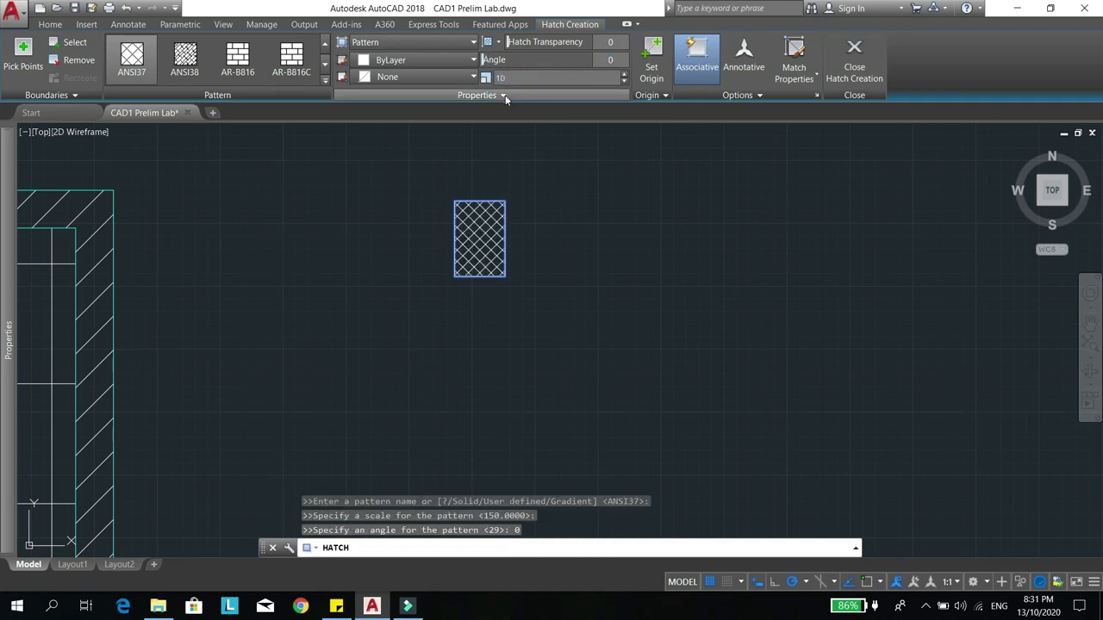
key("Escape")
key("Escape")
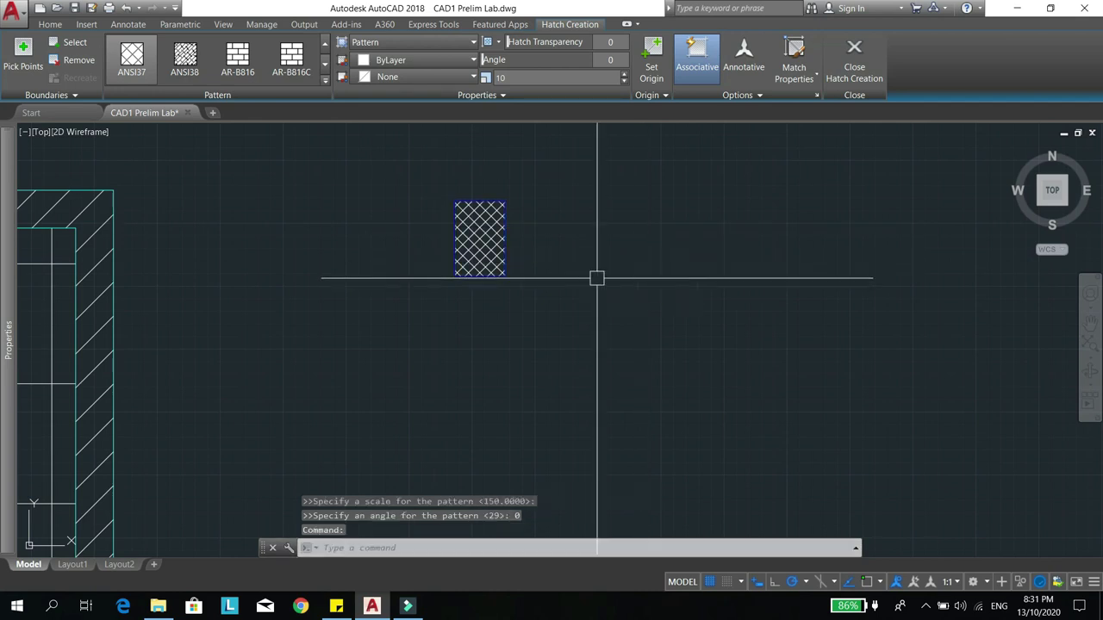
- Create a new layer named HATCH with color 8 and close the layer manager
key("Return")
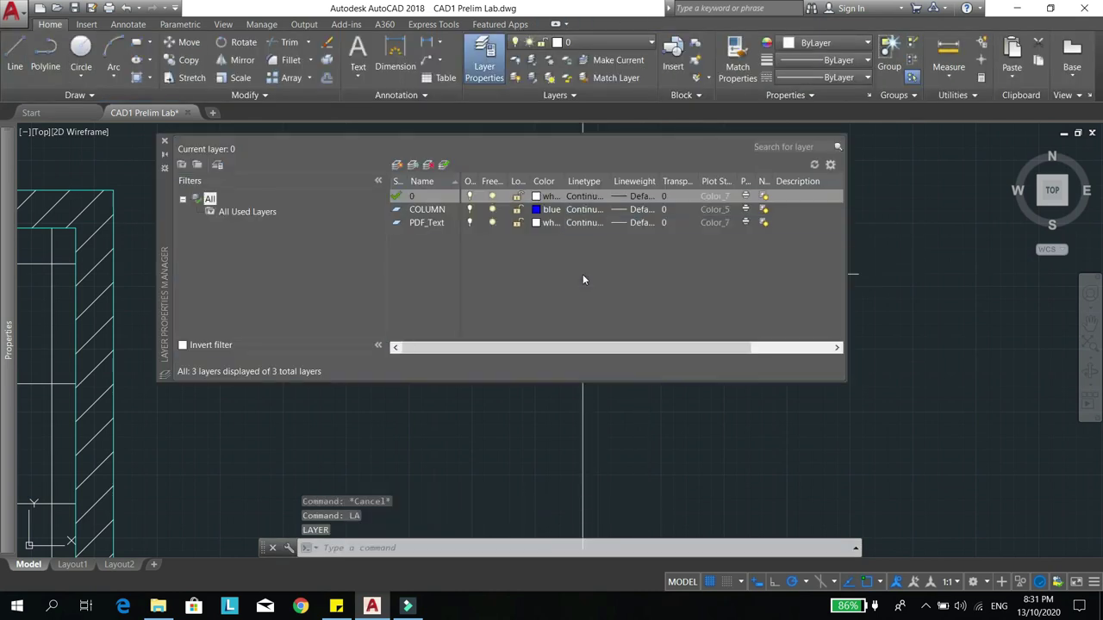
left_click(396, 165)
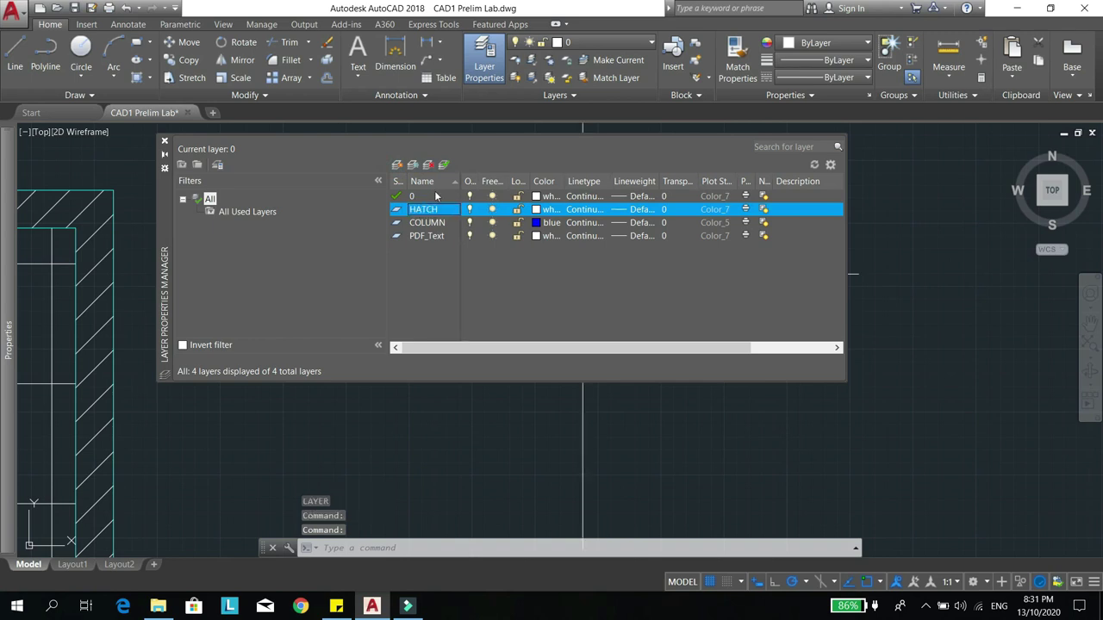
left_click(536, 210)
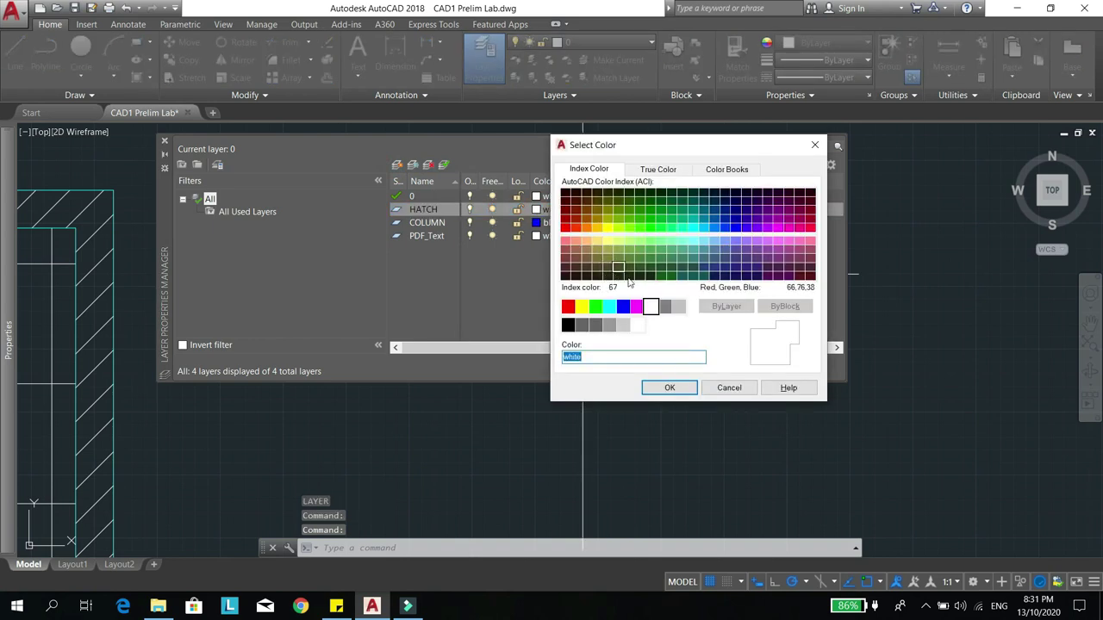
left_click(666, 308)
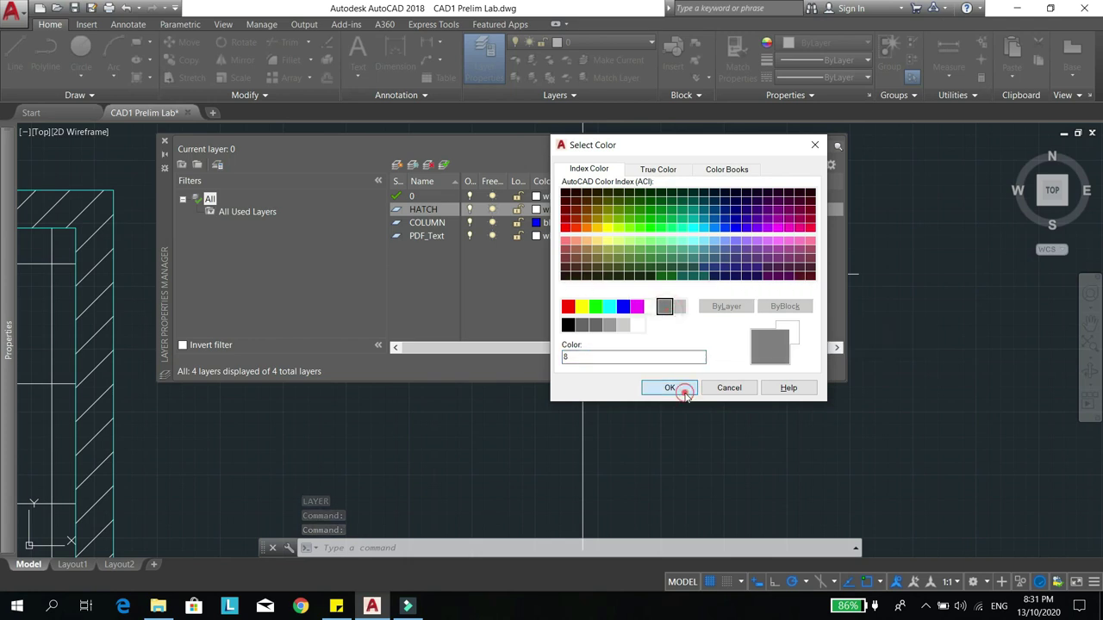
left_click(669, 388)
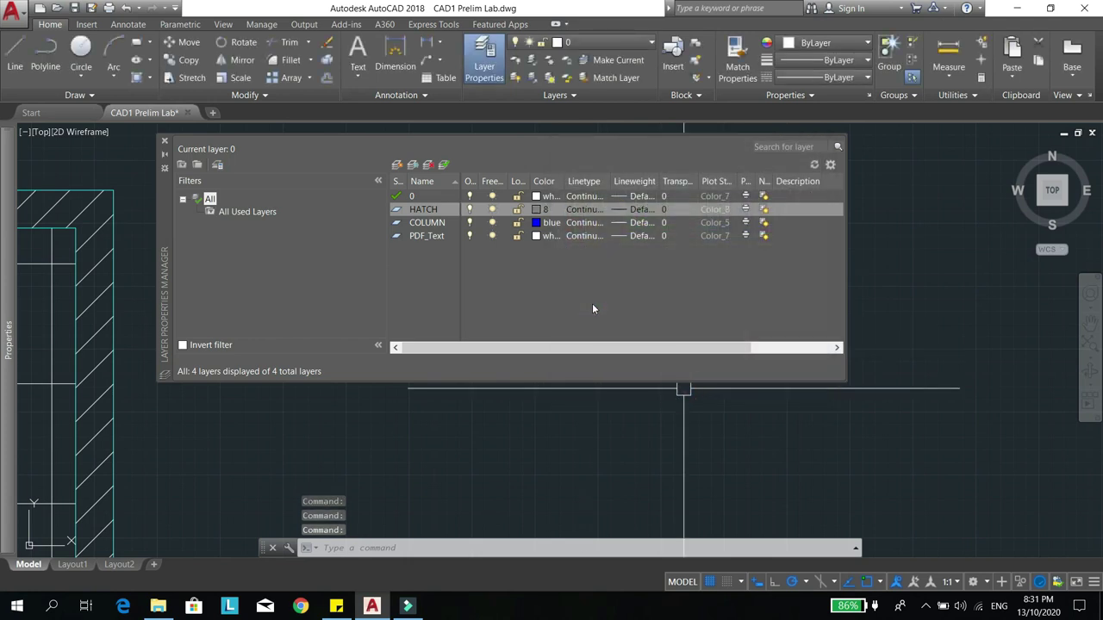
left_click(164, 141)
- Assign the ANSI37 hatch inside the column to the HATCH layer and clear the selection
left_click(476, 239)
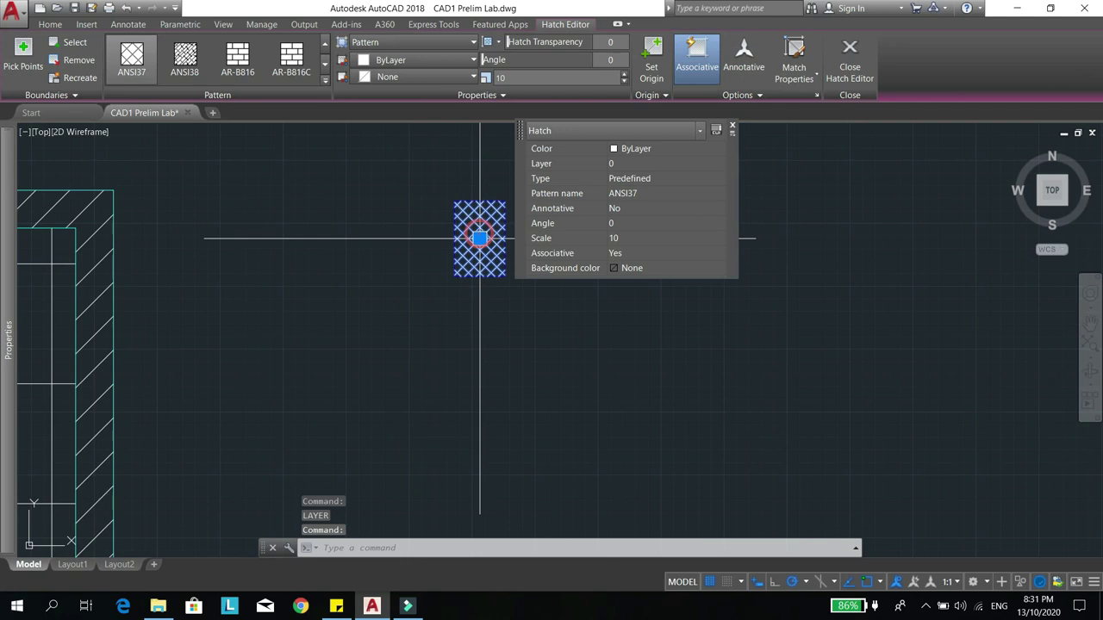
left_click(716, 163)
left_click(653, 209)
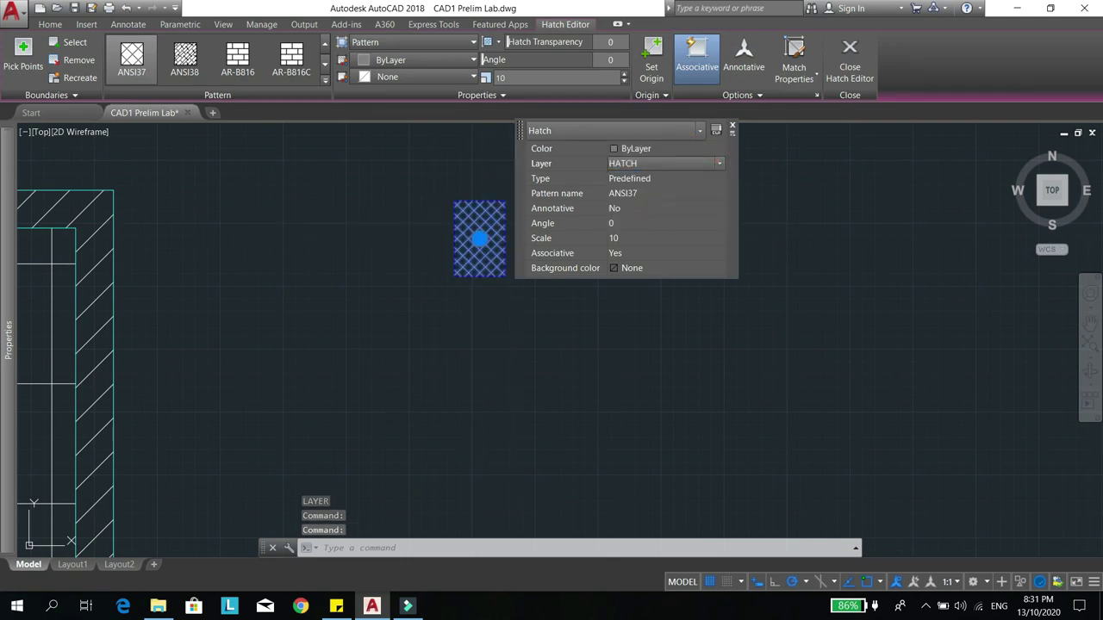
key("Escape")
key("Escape")
- Move the column and its hatch by their upper-left corner onto the outer upper-left corner of the floor plan's walls
scroll(448, 285, "down", 3)
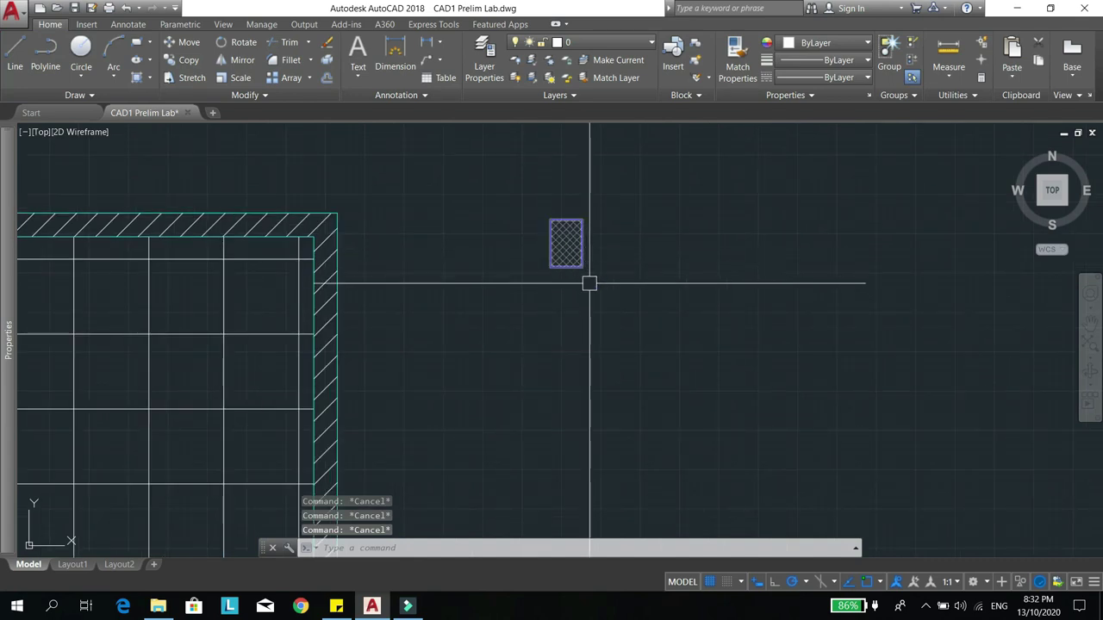
middle_click_drag(588, 284, 557, 283)
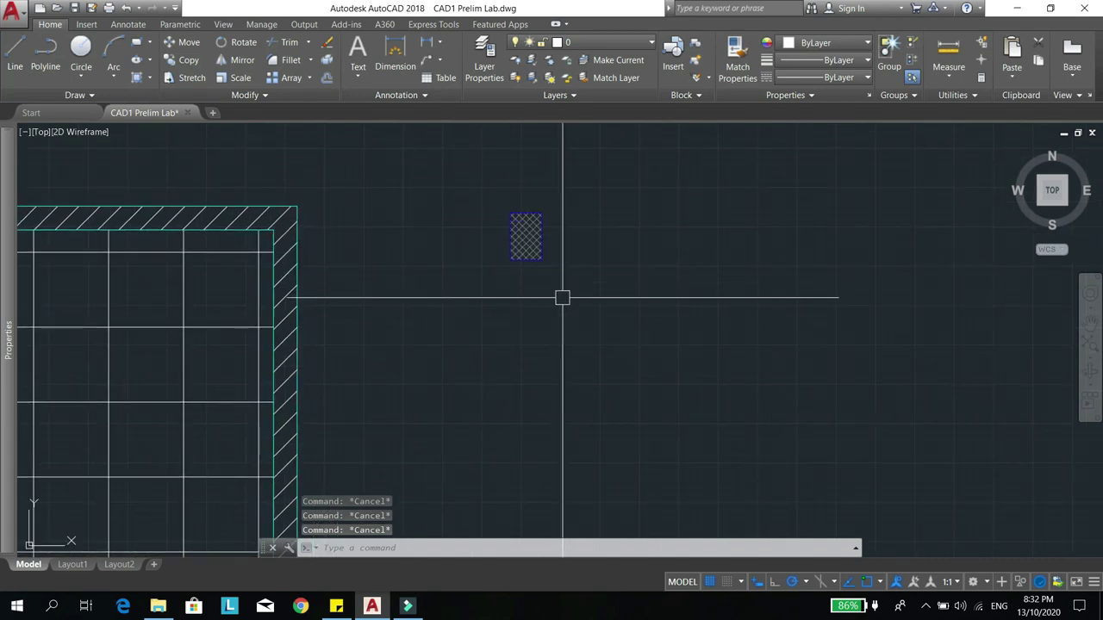
middle_click_drag(492, 319, 625, 315)
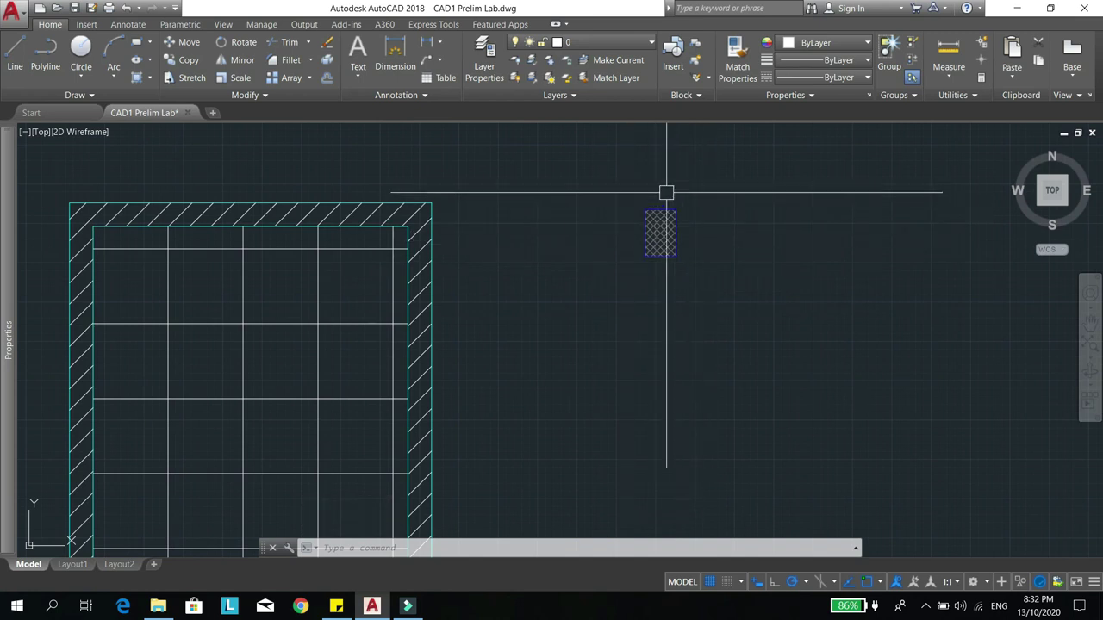
middle_click_drag(568, 276, 435, 277)
type("m")
key("Return")
left_click(584, 275)
left_click(489, 199)
key("Return")
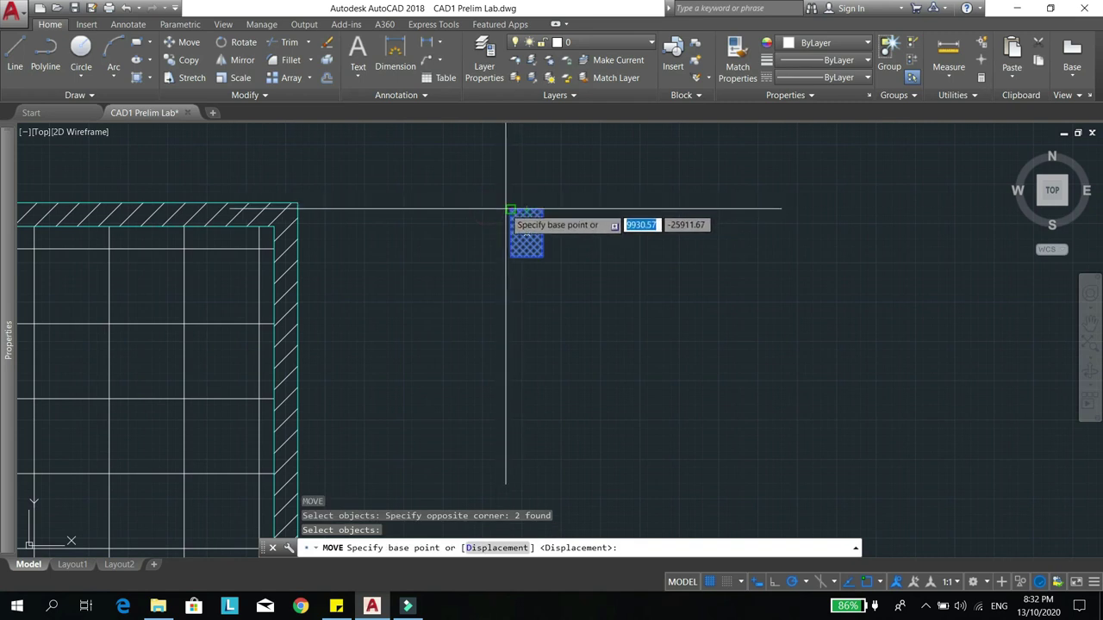
left_click(507, 207)
middle_click_drag(275, 310, 581, 298)
scroll(276, 191, "up", 3)
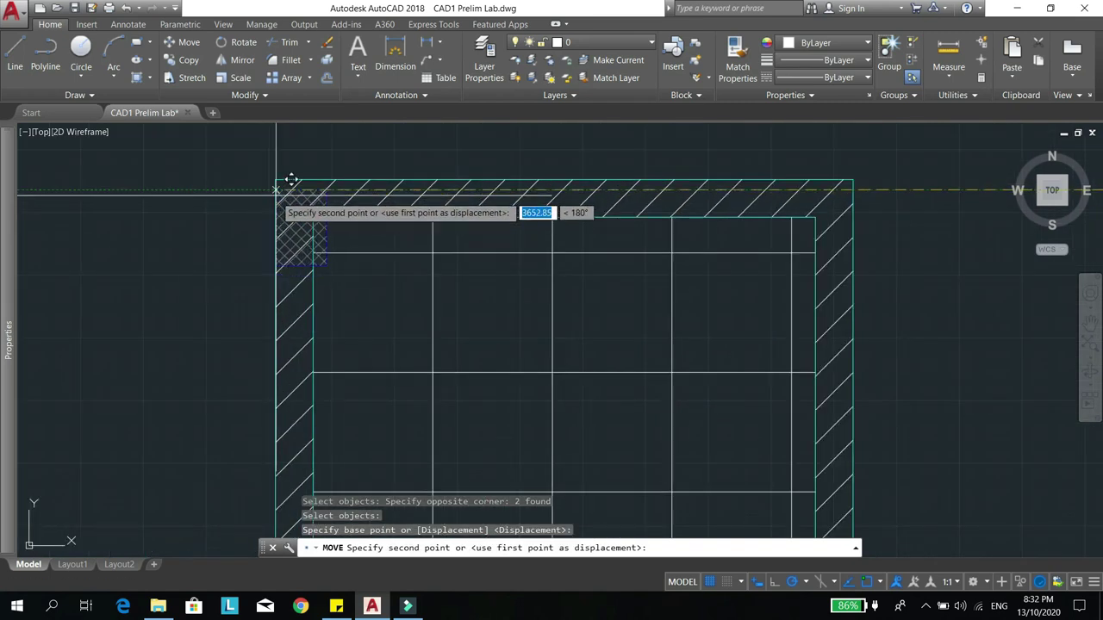
key("Escape")
key("Escape")
- Draw a closed wipeout through the four corners of the column at the wall corner
scroll(356, 296, "up", 2)
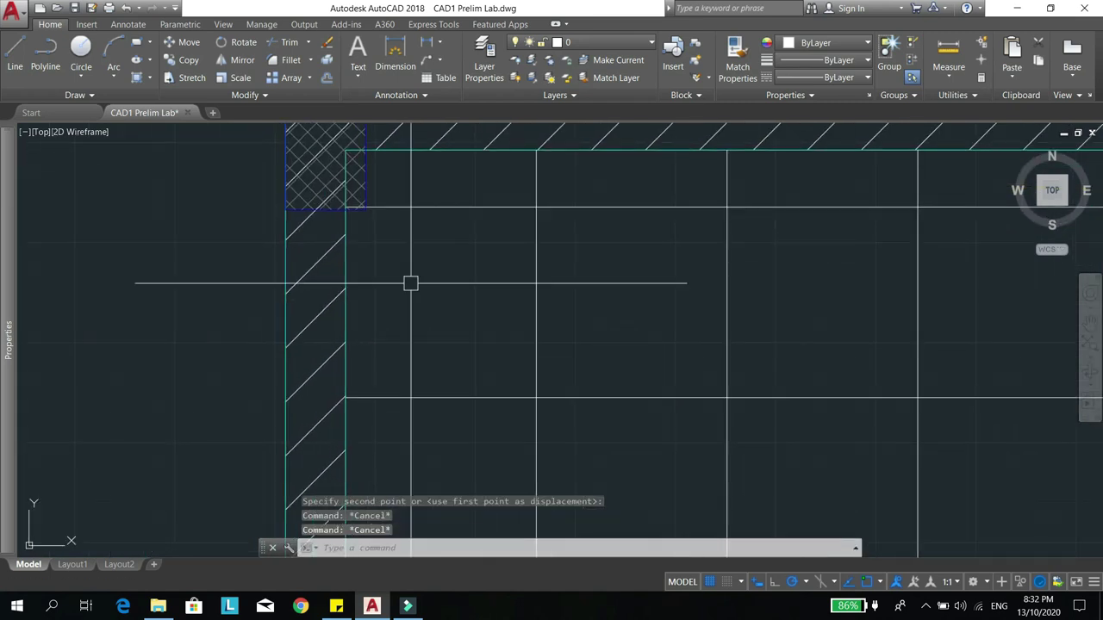
scroll(410, 283, "down", 2)
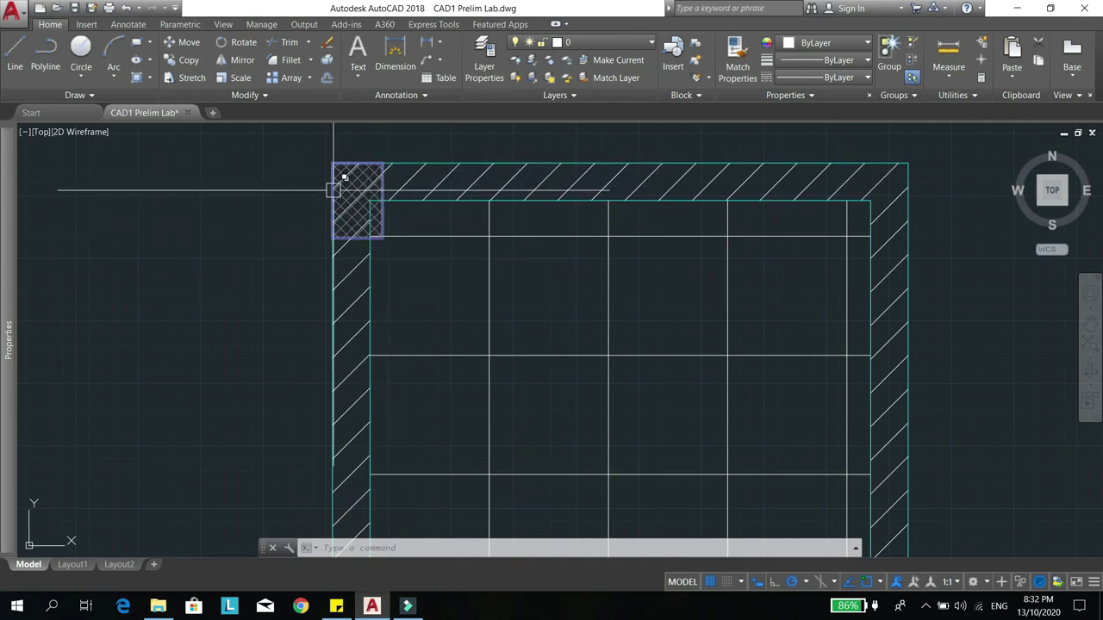
scroll(392, 224, "up", 2)
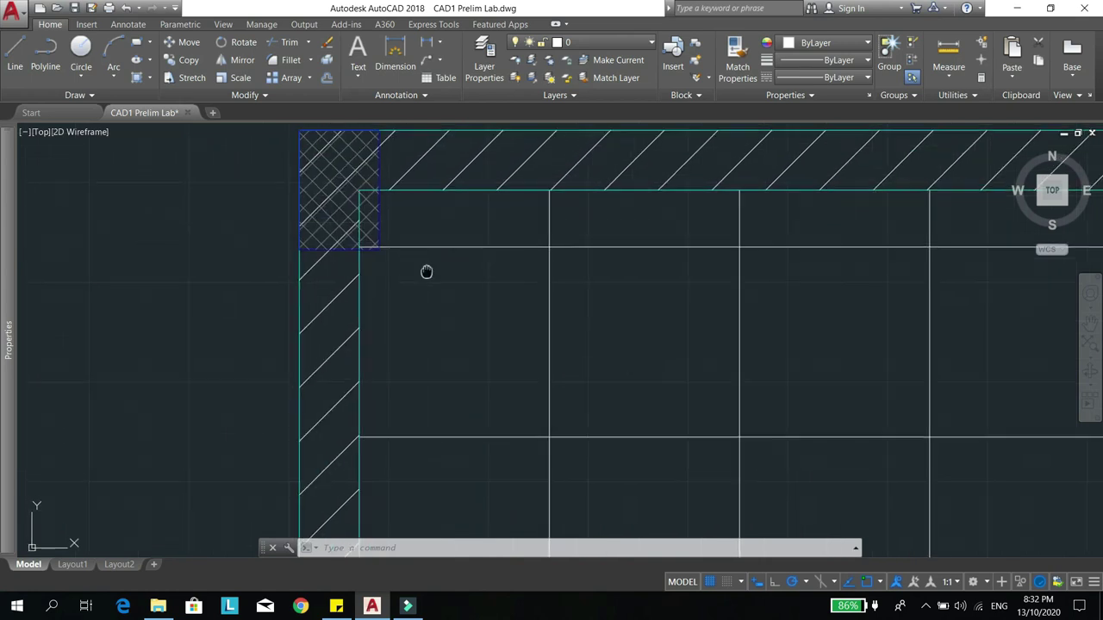
middle_click_drag(427, 273, 474, 276)
type("IPEOUT")
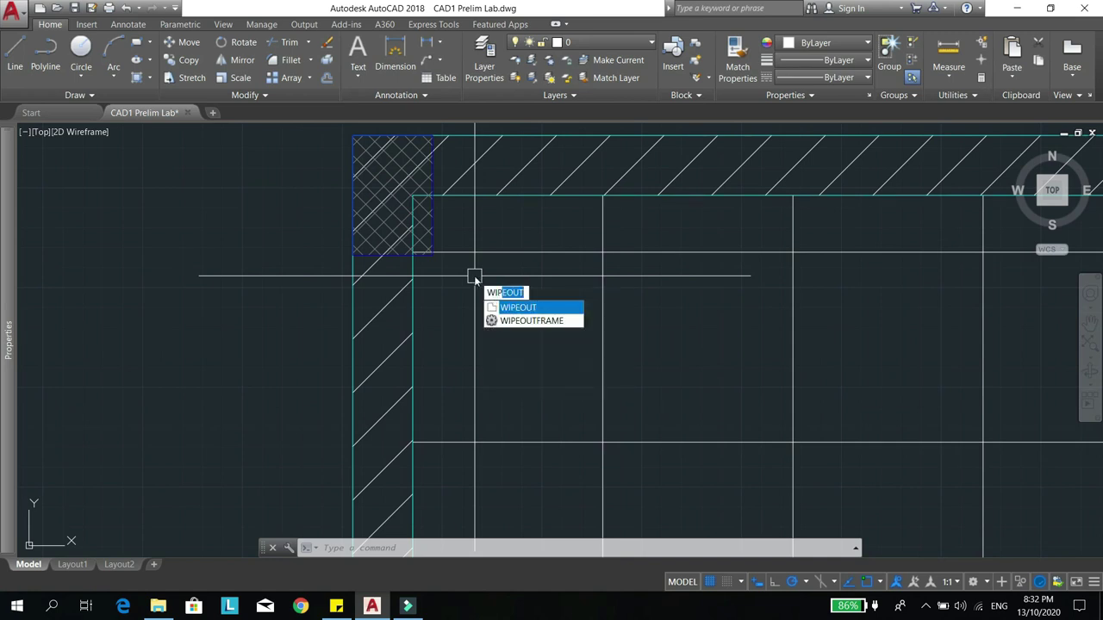
key("Return")
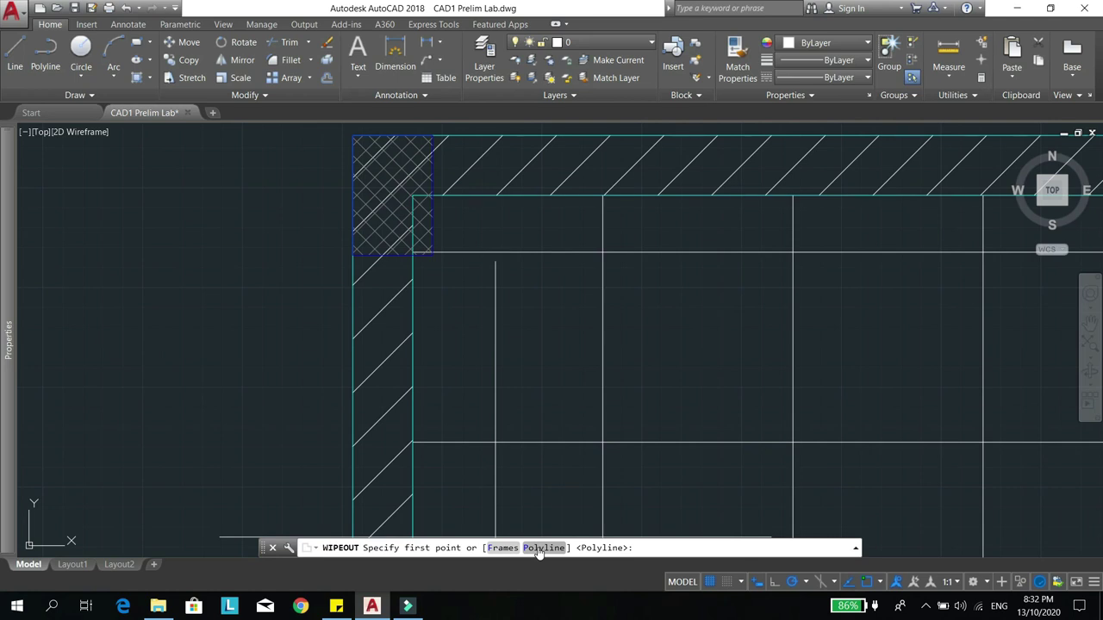
middle_click_drag(430, 374, 442, 401)
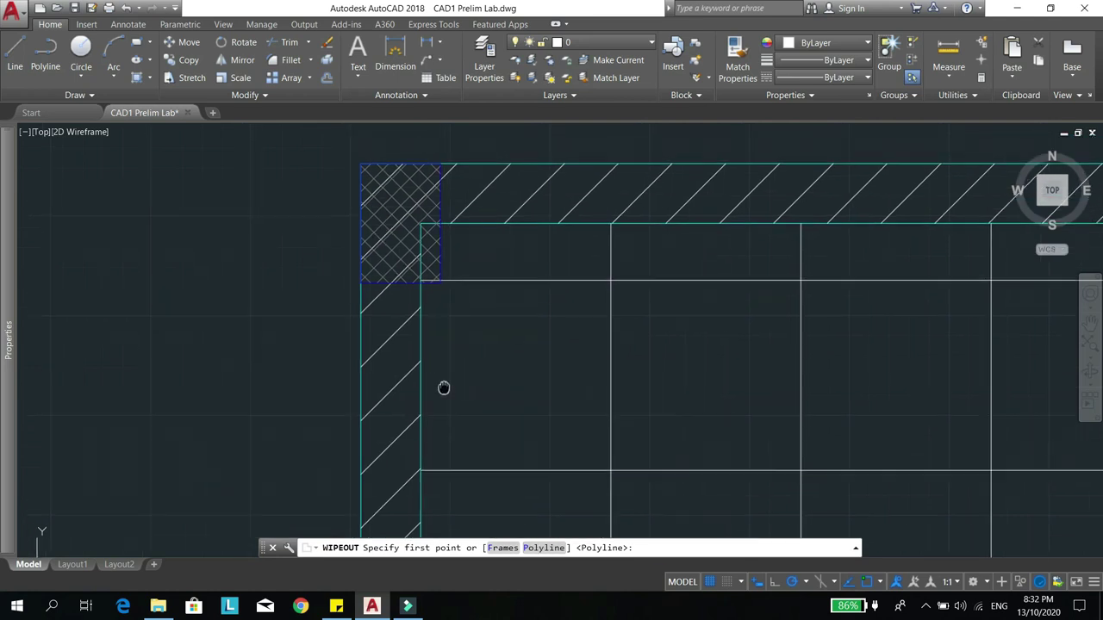
left_click(363, 164)
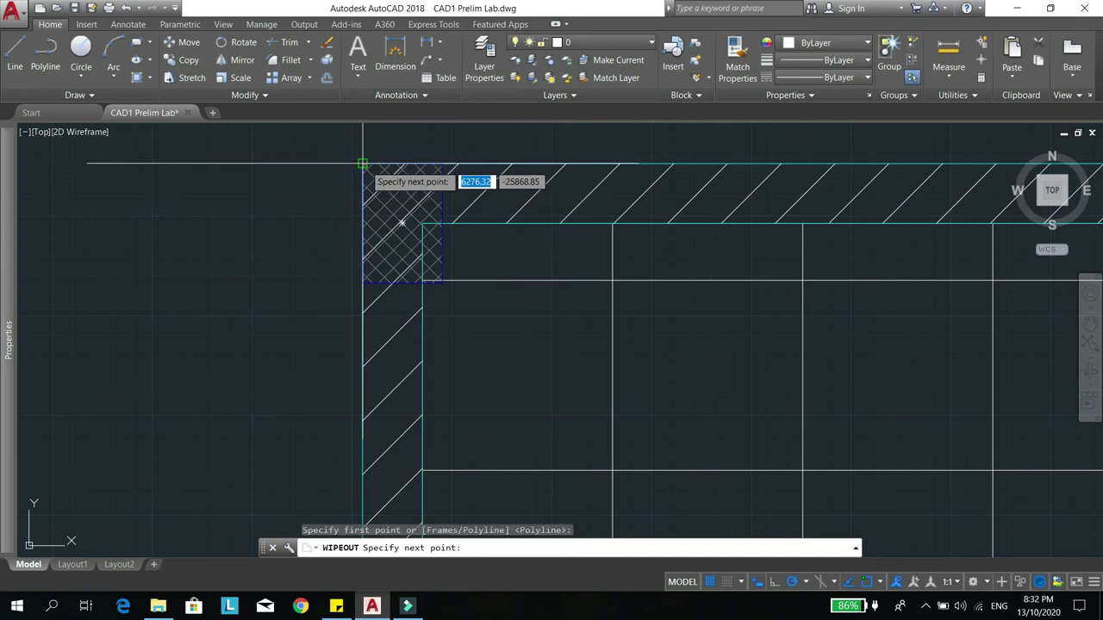
left_click(443, 163)
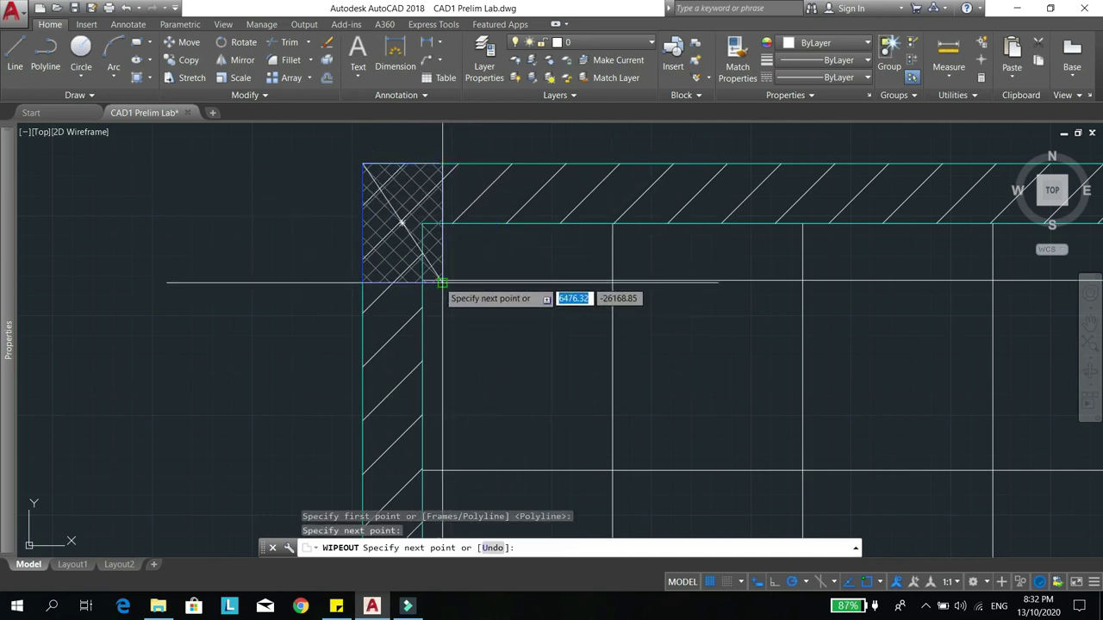
left_click(443, 282)
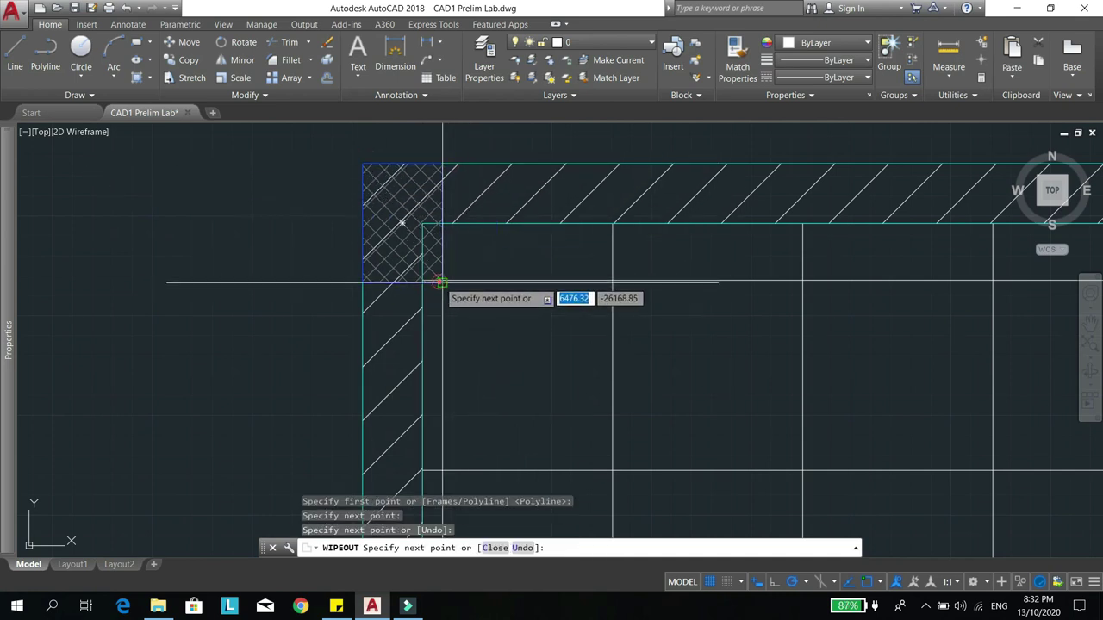
left_click(363, 282)
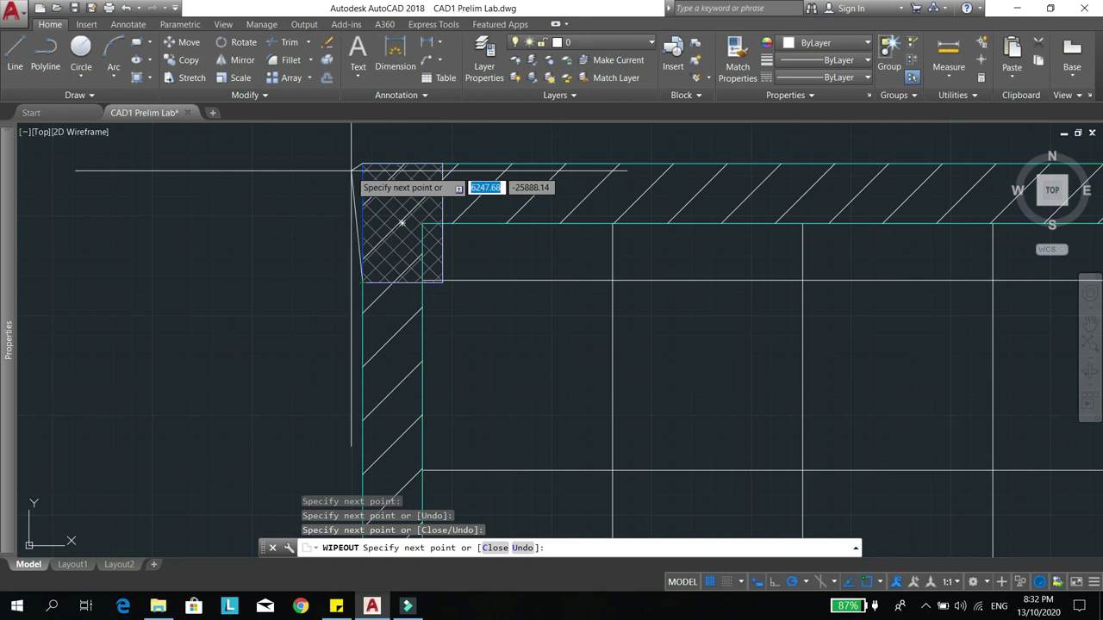
type("c")
key("Return")
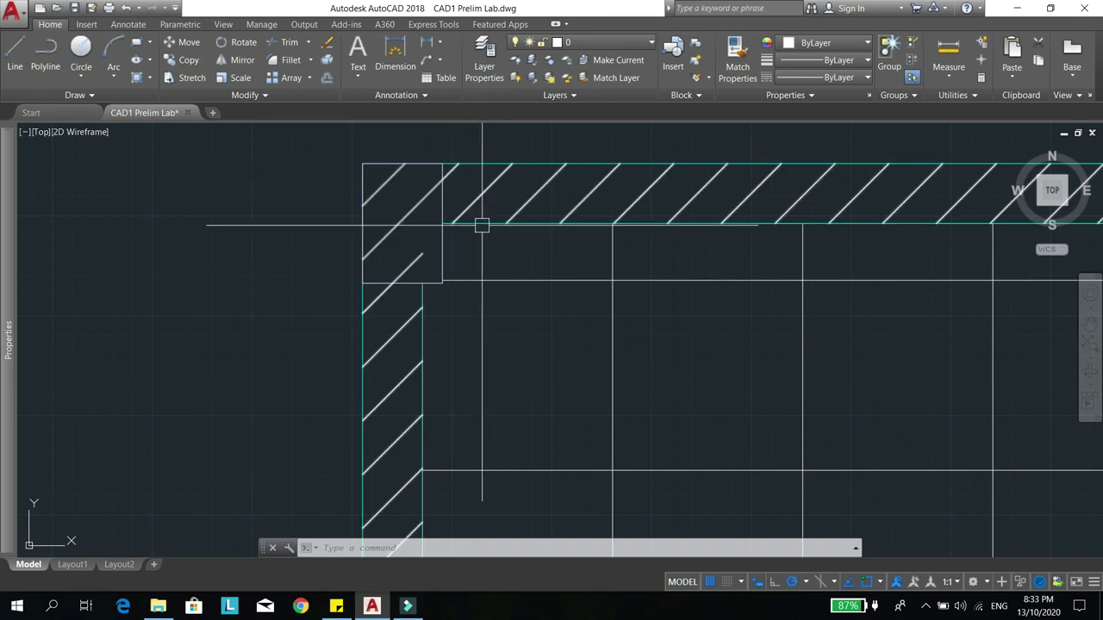
- Send the wipeout over the column to the back of the draw order
scroll(463, 252, "up", 2)
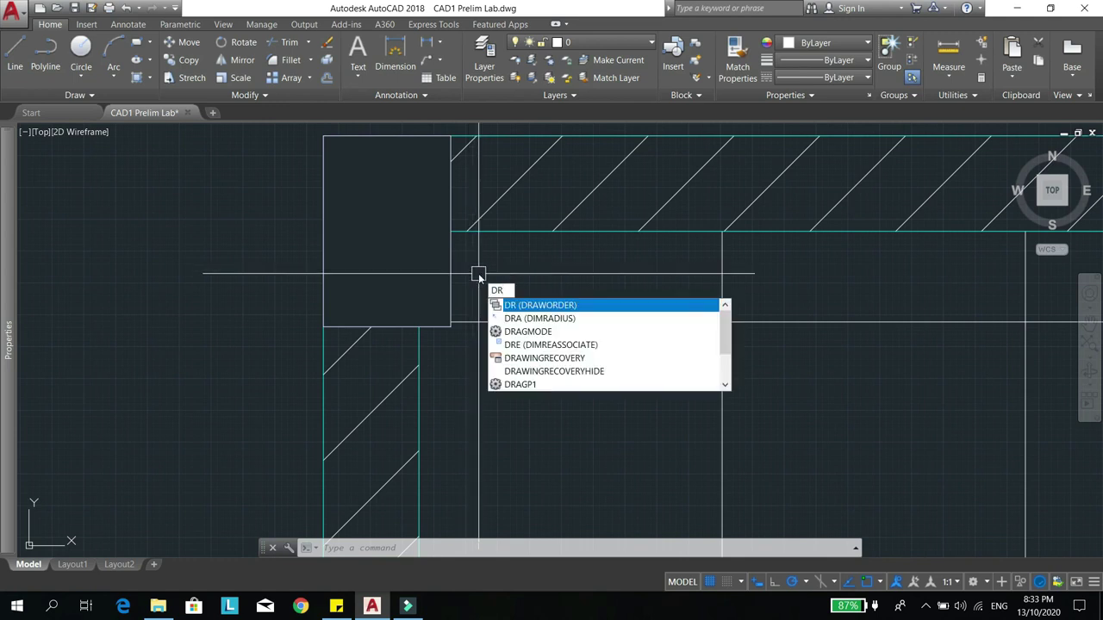
key("Return")
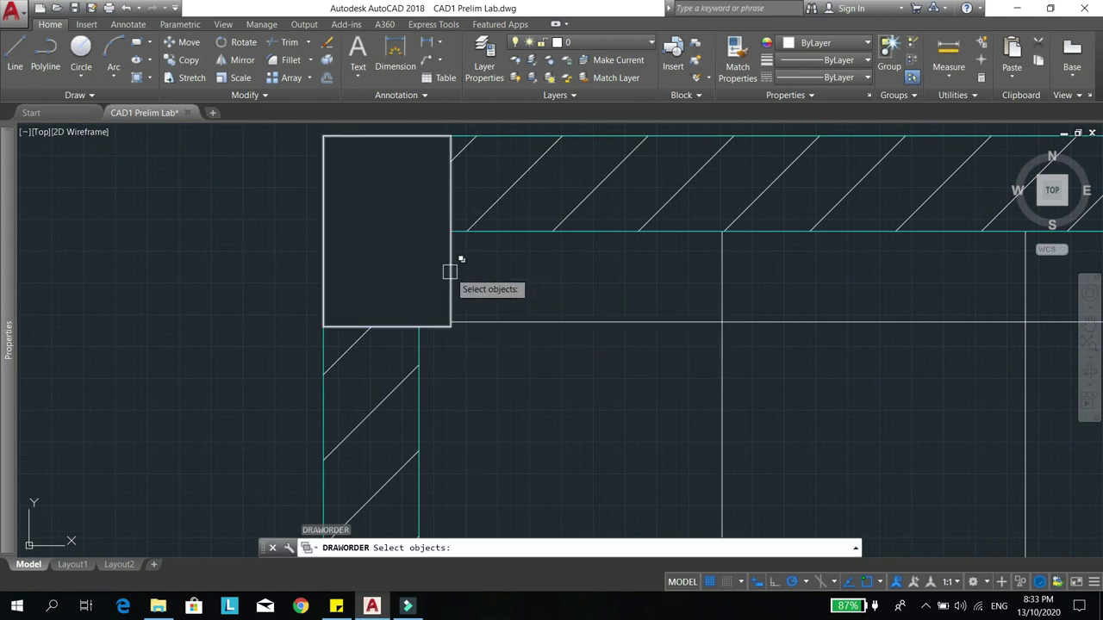
left_click(450, 272)
left_click(511, 327)
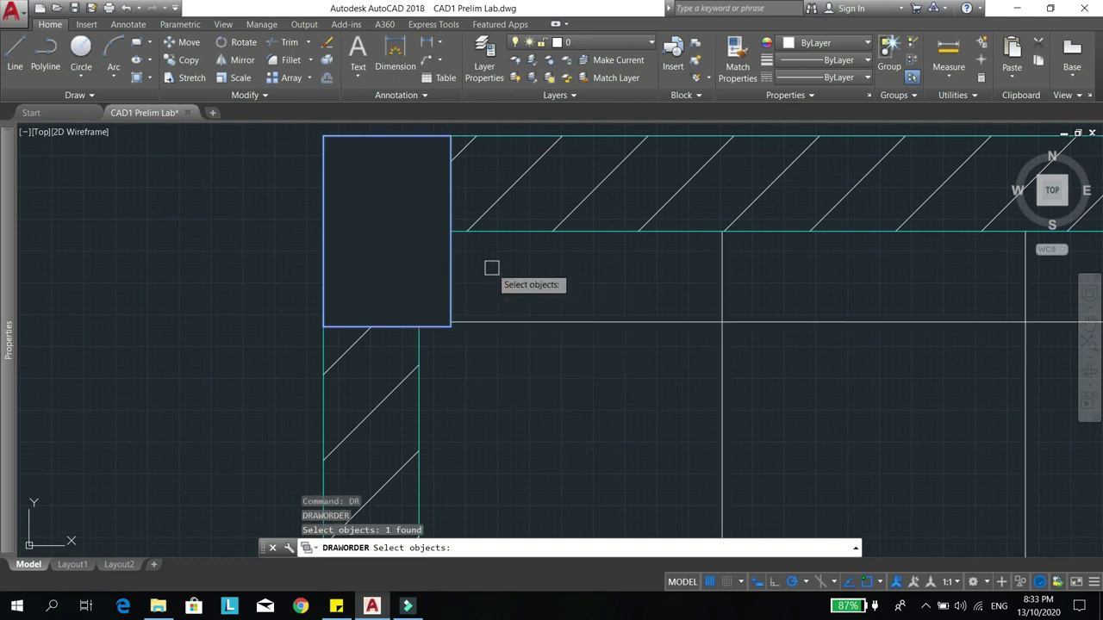
key("Return")
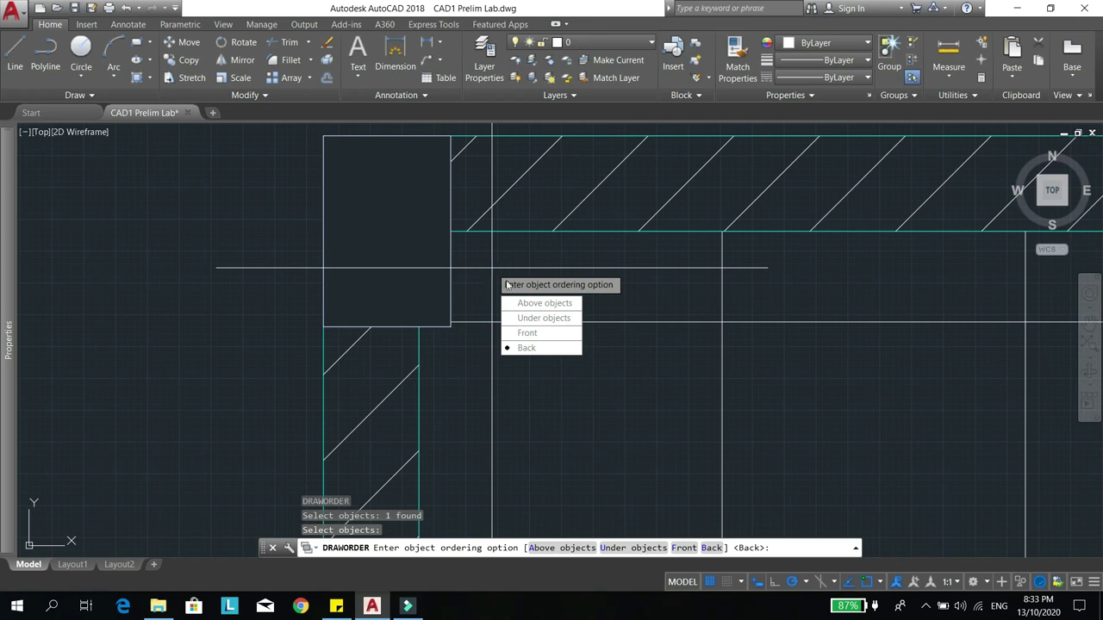
left_click(551, 348)
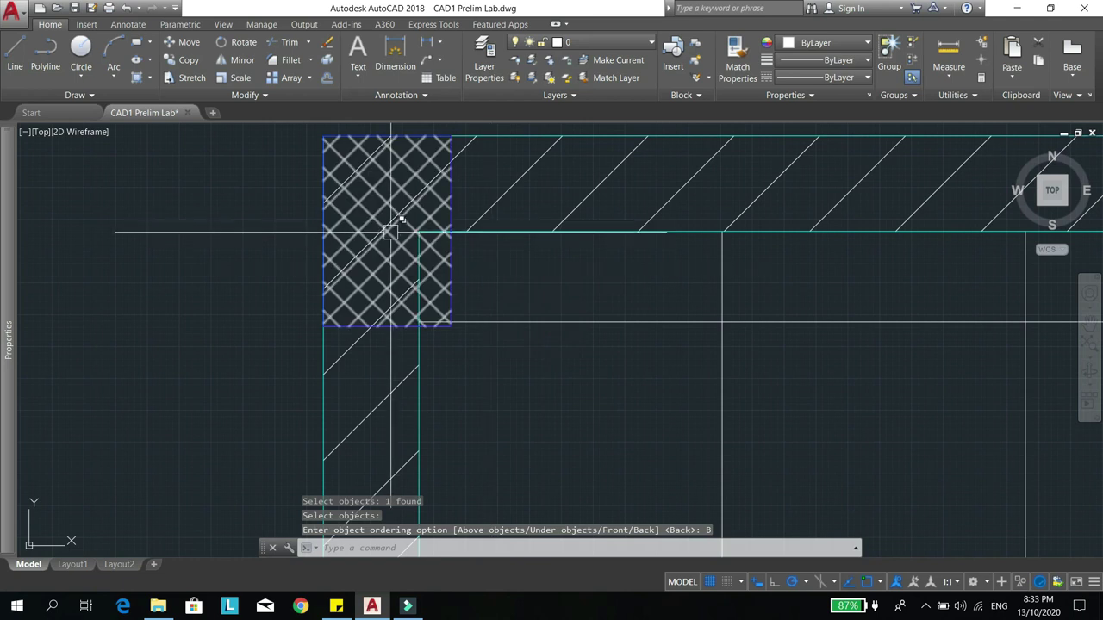
middle_click_drag(500, 297, 503, 281)
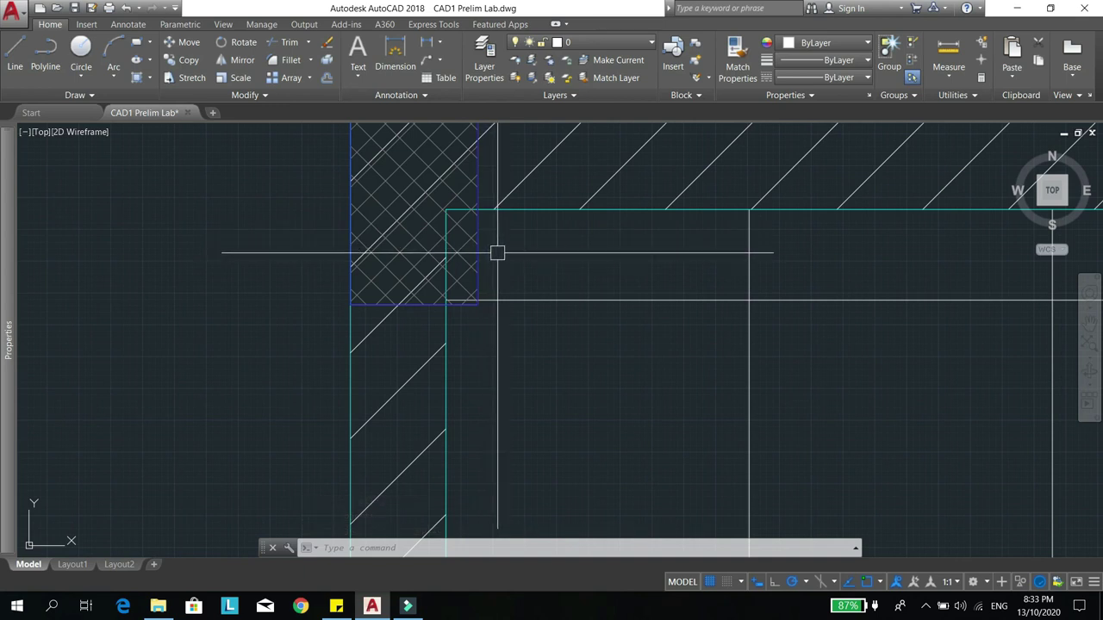
left_click(479, 222)
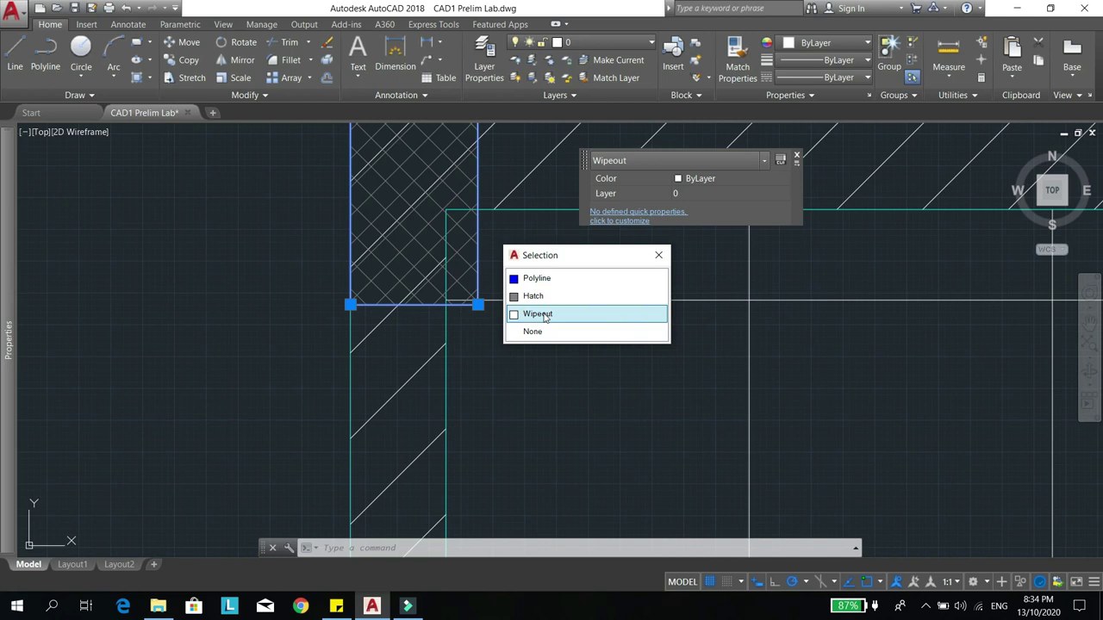
key("Escape")
key("Escape")
- Change the draw order of the column's wipeout so it lies under the column's polyline outline
type("DR")
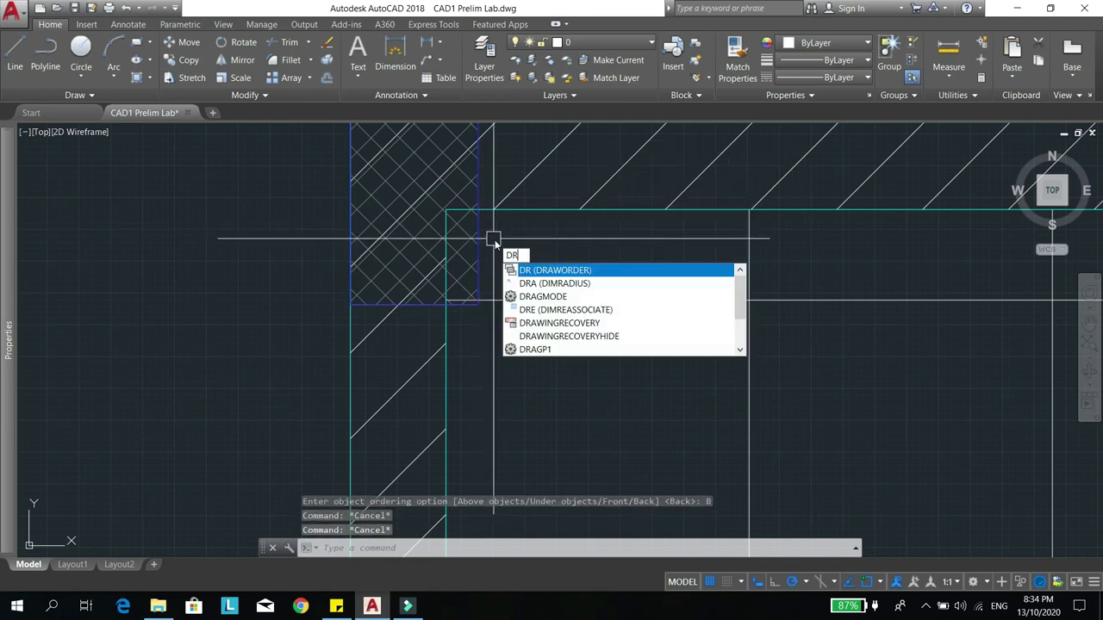
key("Return")
left_click(480, 260)
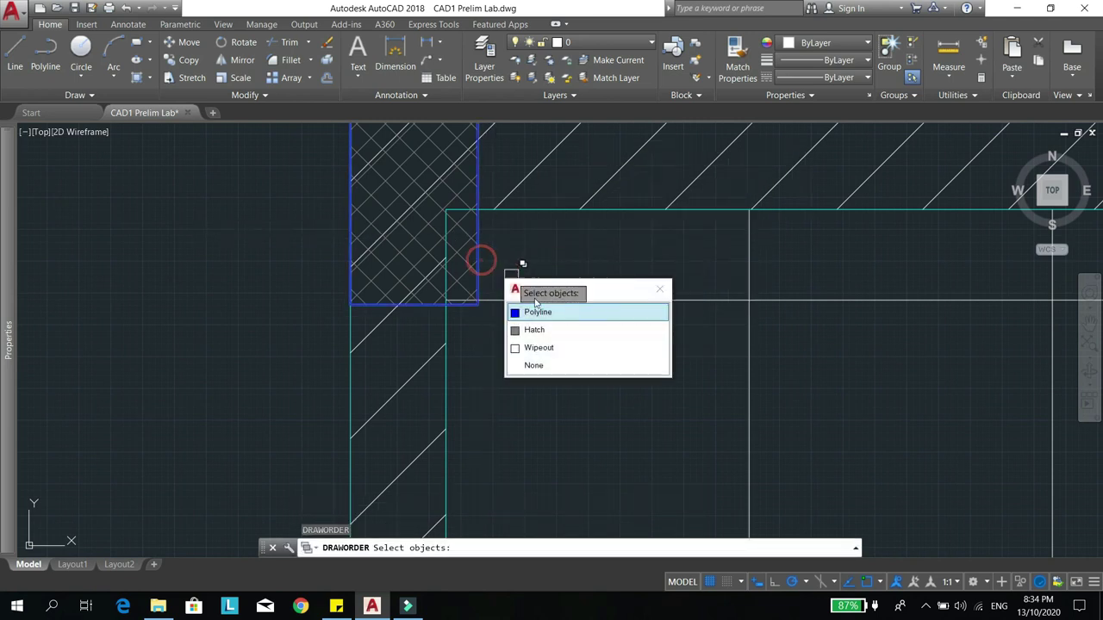
left_click(558, 347)
key("Return")
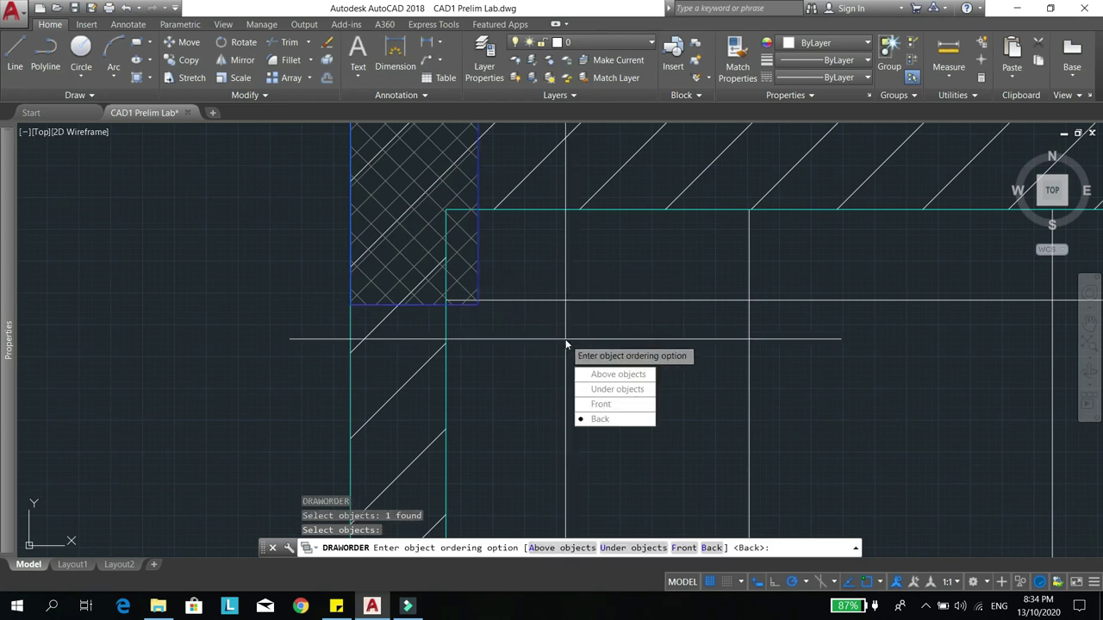
left_click(623, 390)
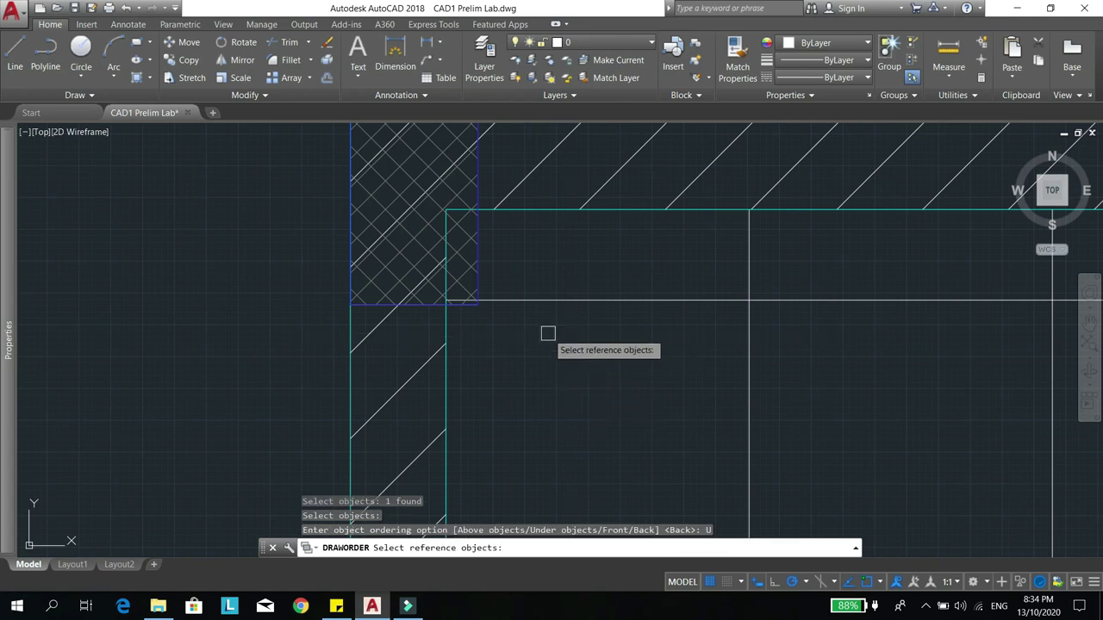
left_click(477, 225)
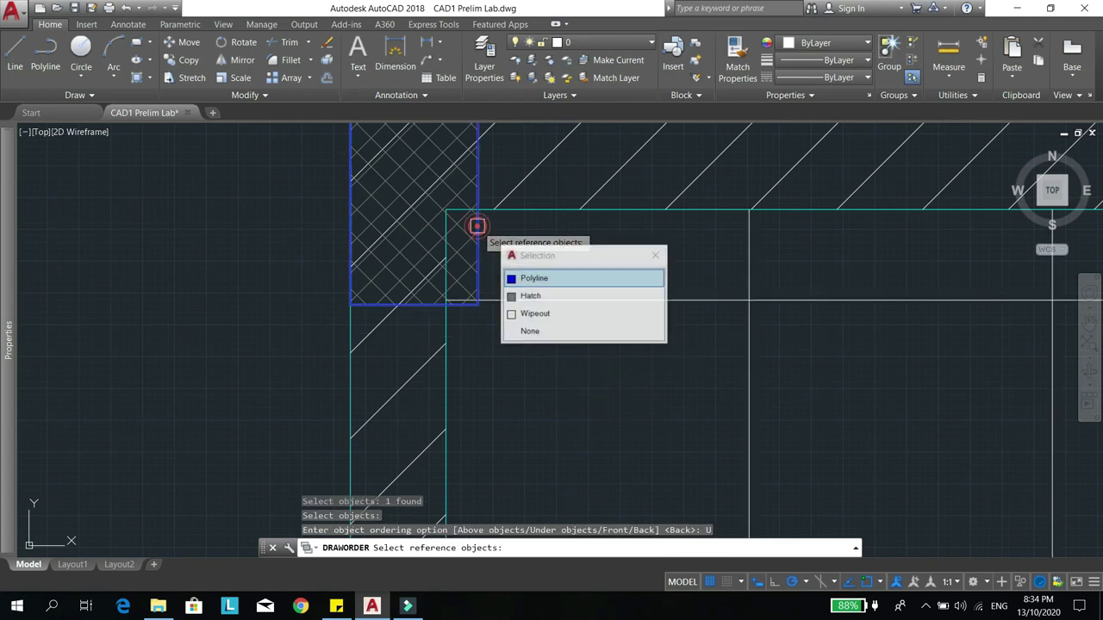
left_click(567, 279)
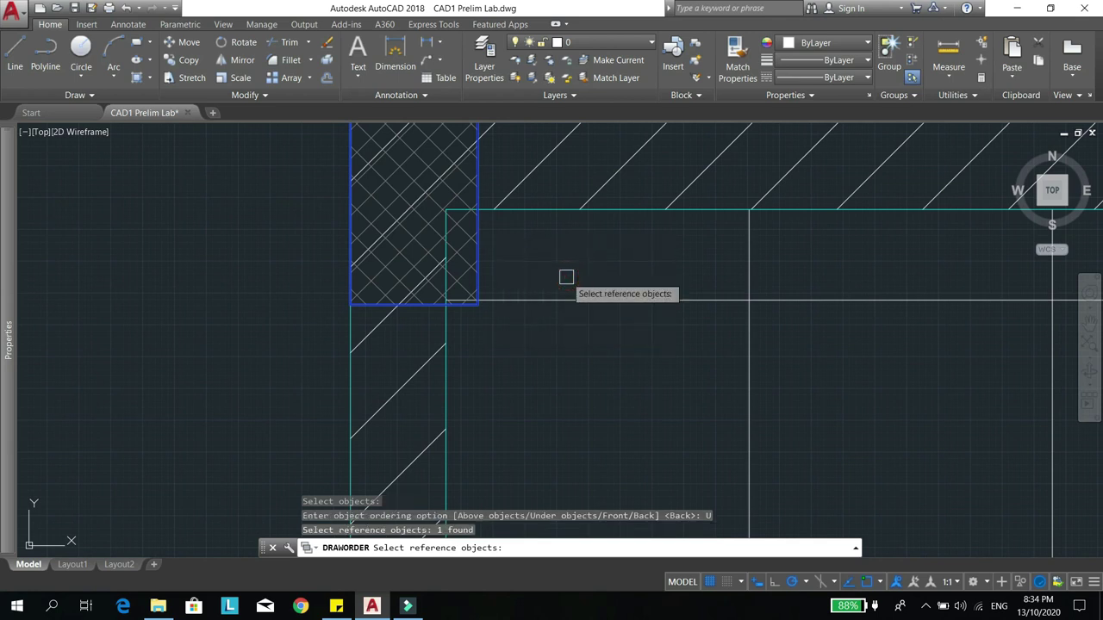
key("Return")
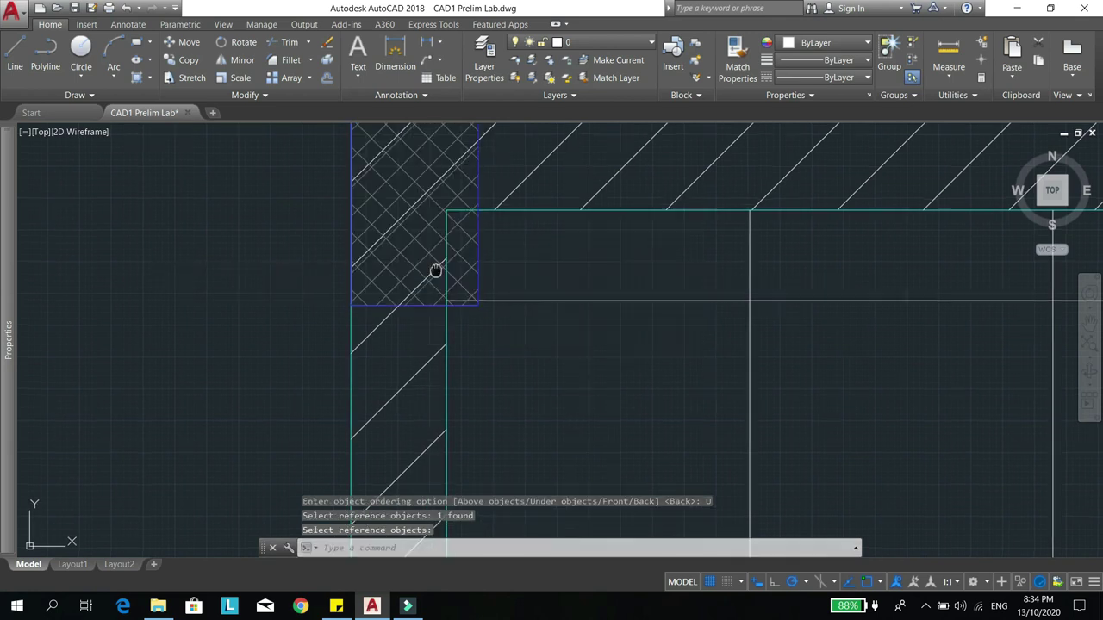
middle_click_drag(436, 271, 437, 343)
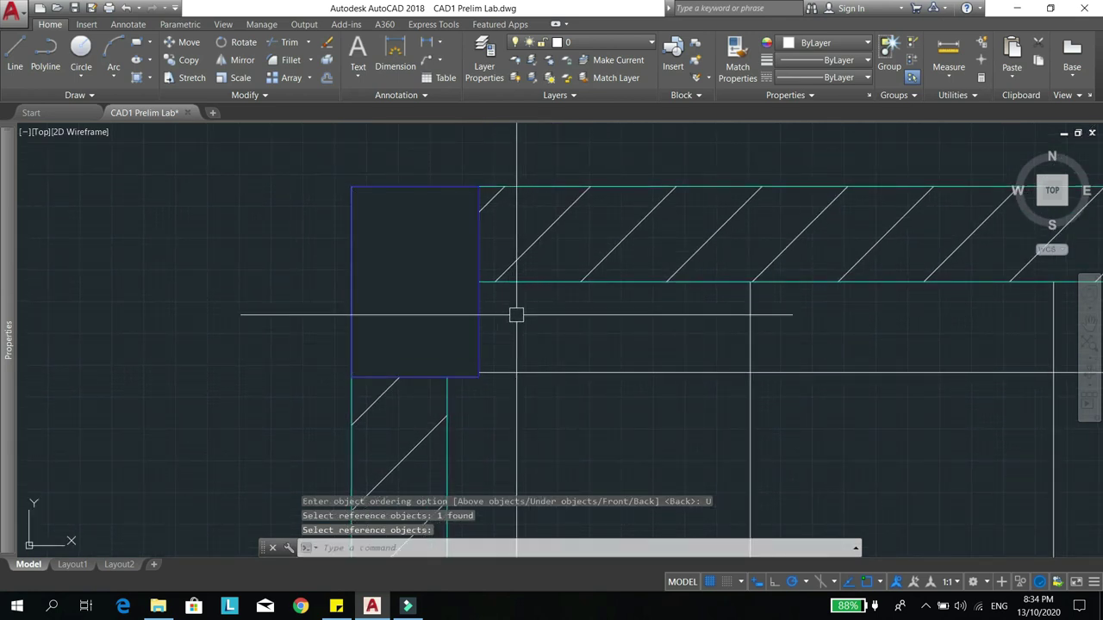
- Set the draw order of the column's ANSI37 hatch to above the column's polyline outline
left_click(454, 267)
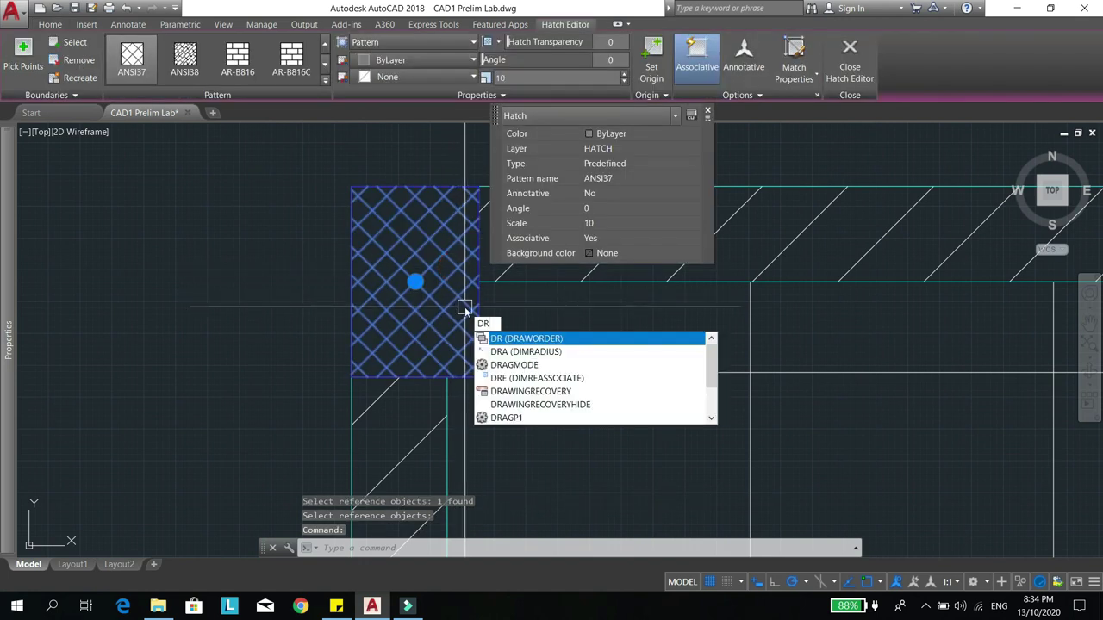
key("Return")
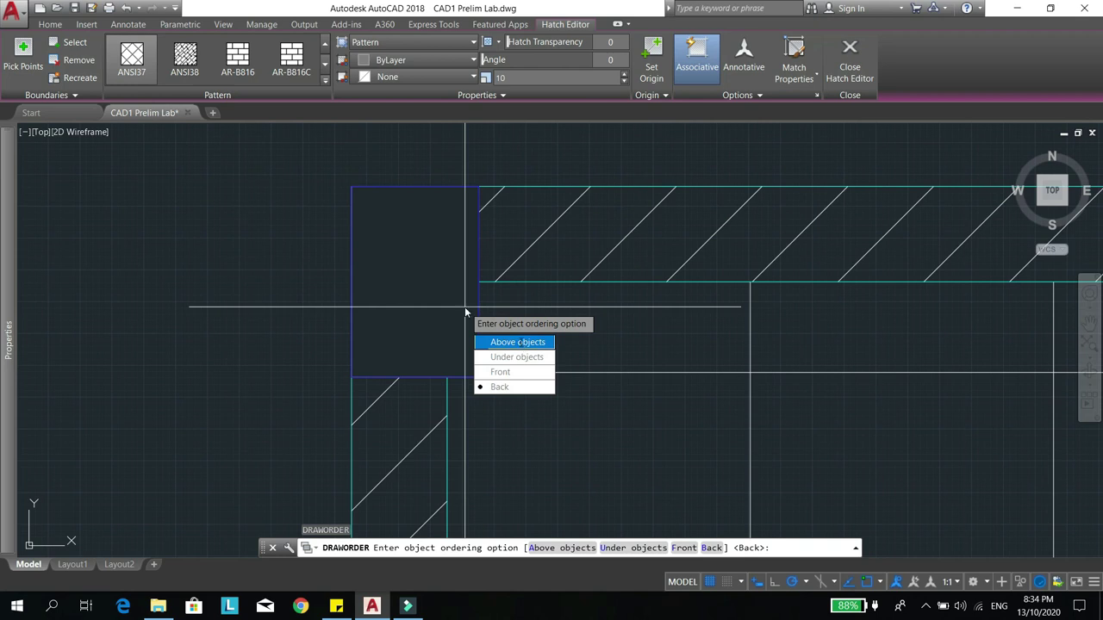
key("Return")
left_click(472, 297)
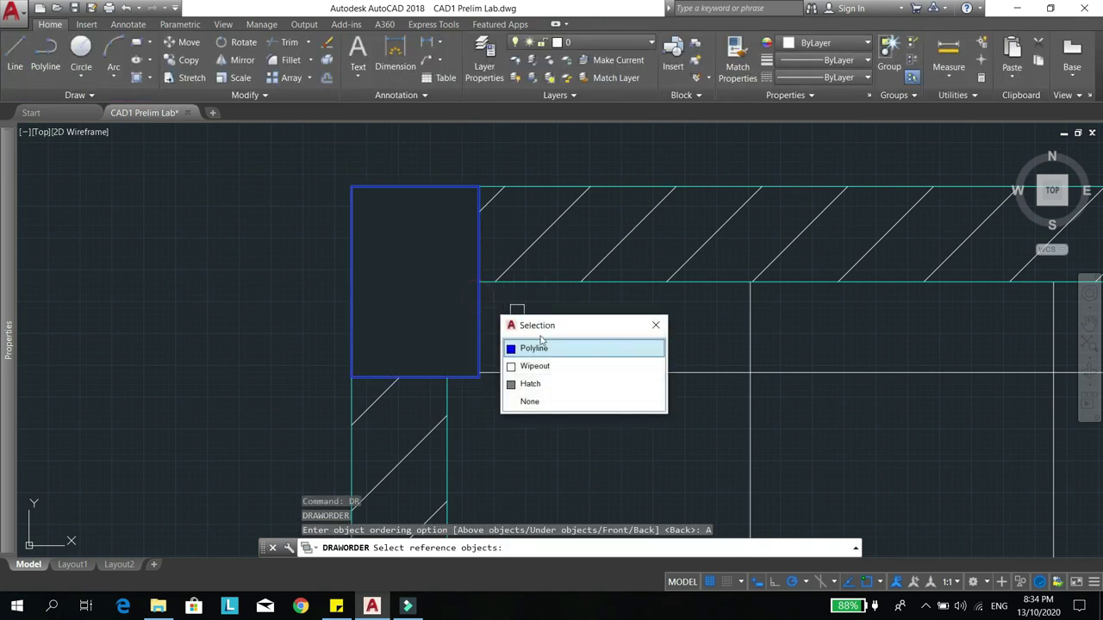
left_click(546, 346)
key("Return")
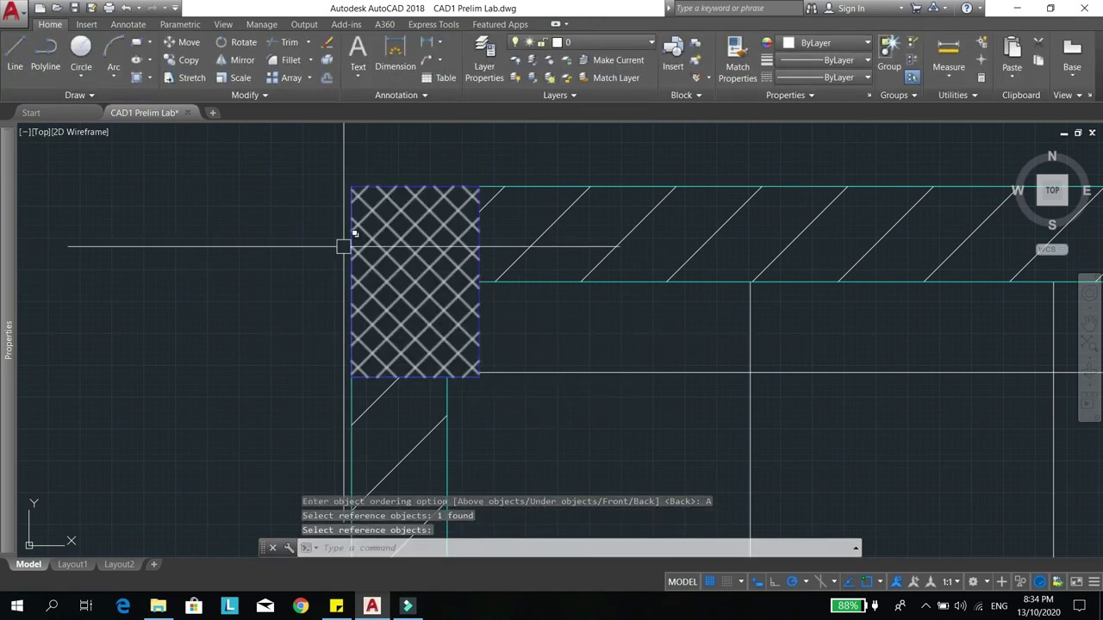
- Examine the masked column at the wall corner and the floor plan as a whole
scroll(342, 247, "down", 4)
mouse_move(520, 331)
middle_mouse_down()
mouse_move(419, 296)
mouse_move(448, 275)
mouse_move(476, 280)
middle_mouse_up()
mouse_move(370, 251)
middle_mouse_down()
mouse_move(384, 253)
mouse_move(405, 310)
middle_mouse_up()
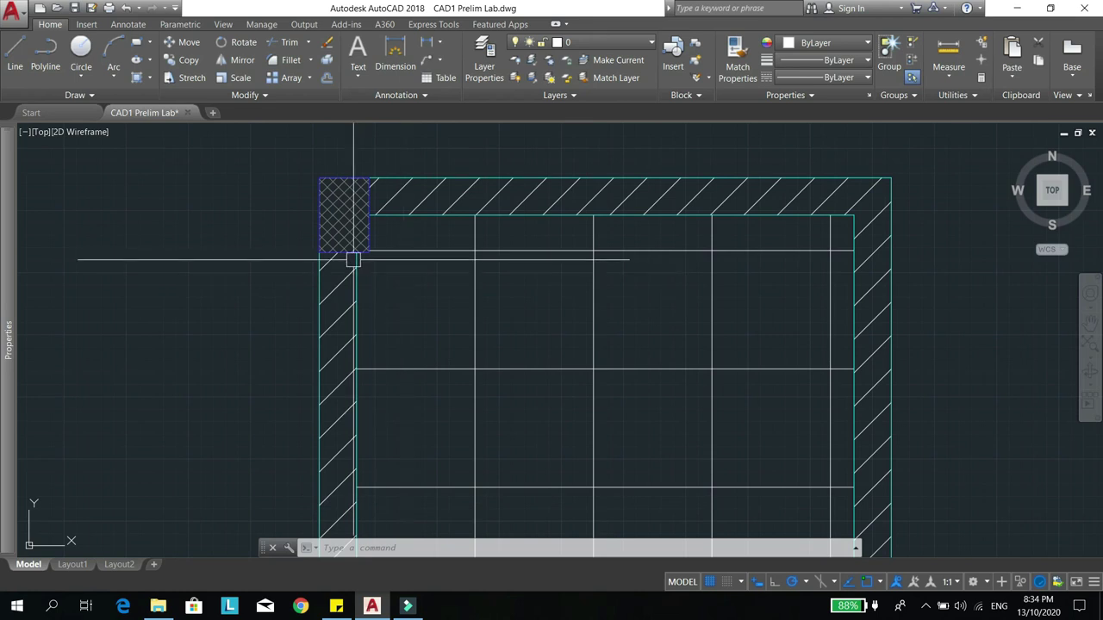
scroll(438, 308, "down", 3)
middle_click_drag(439, 307, 406, 301)
scroll(326, 217, "down", 3)
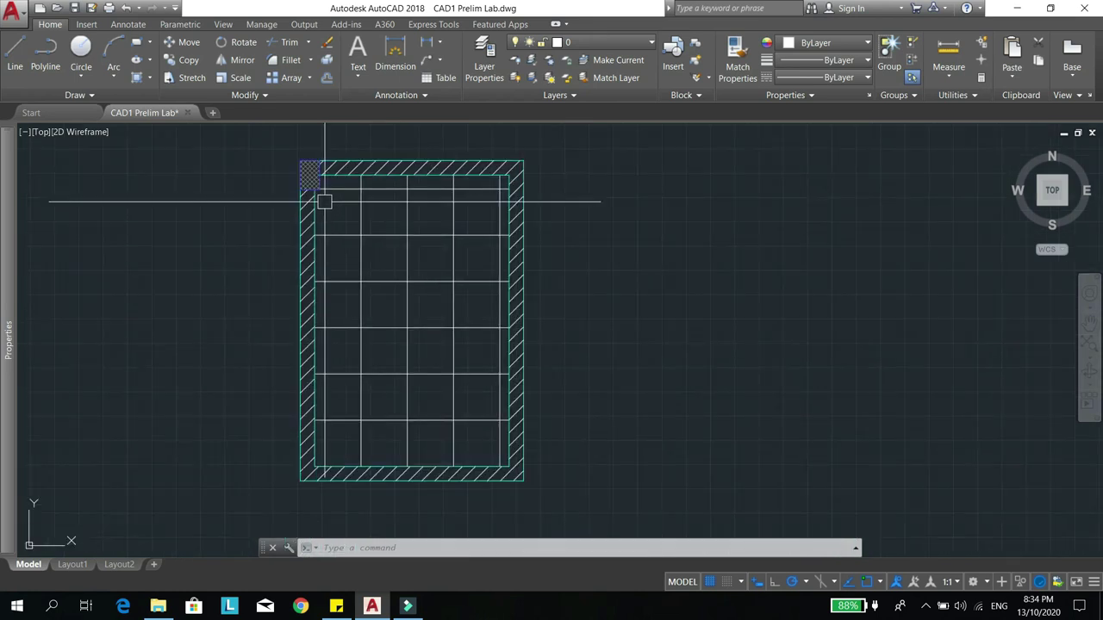
middle_click_drag(566, 308, 532, 327)
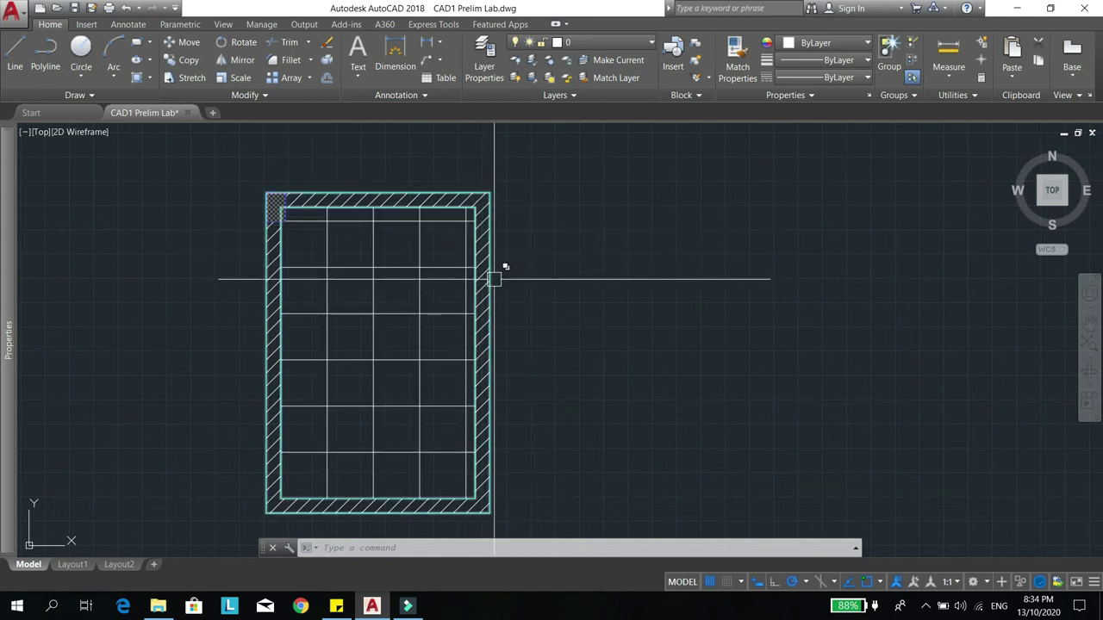
middle_click_drag(539, 290, 475, 285)
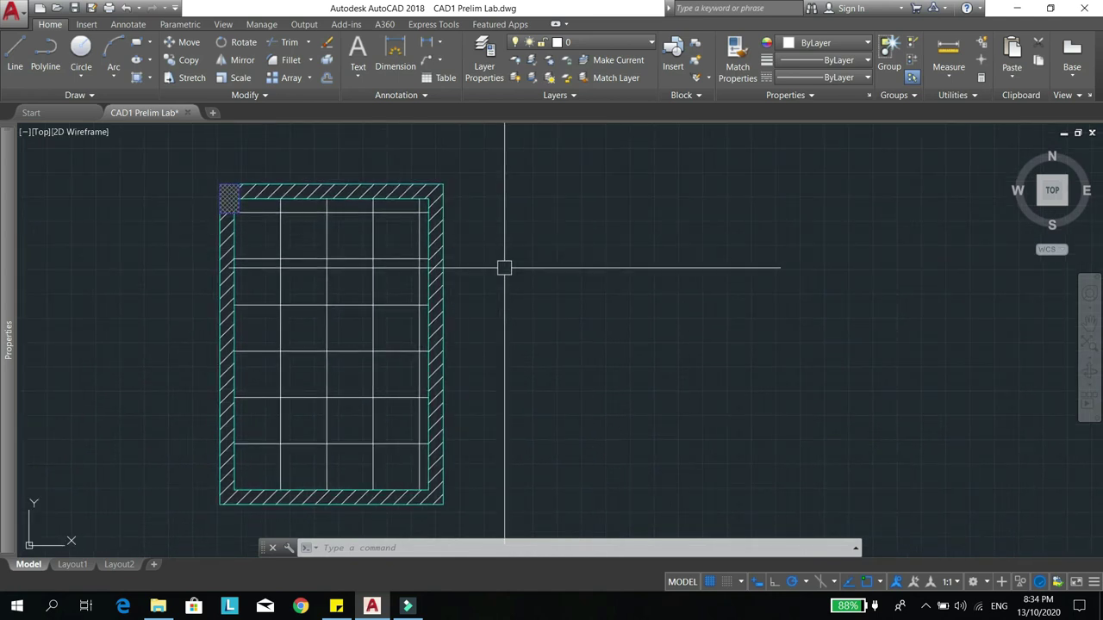
middle_click_drag(554, 293, 515, 296)
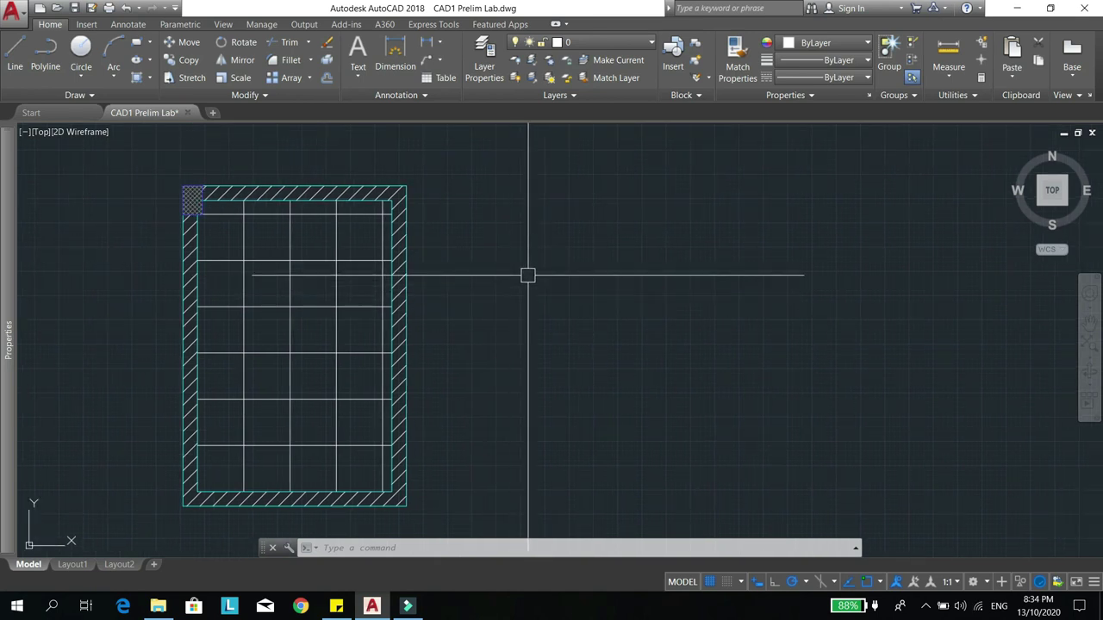
- Assign the floor grid hatch and the wall hatch to the HATCH layer and clear the selection
left_click(363, 262)
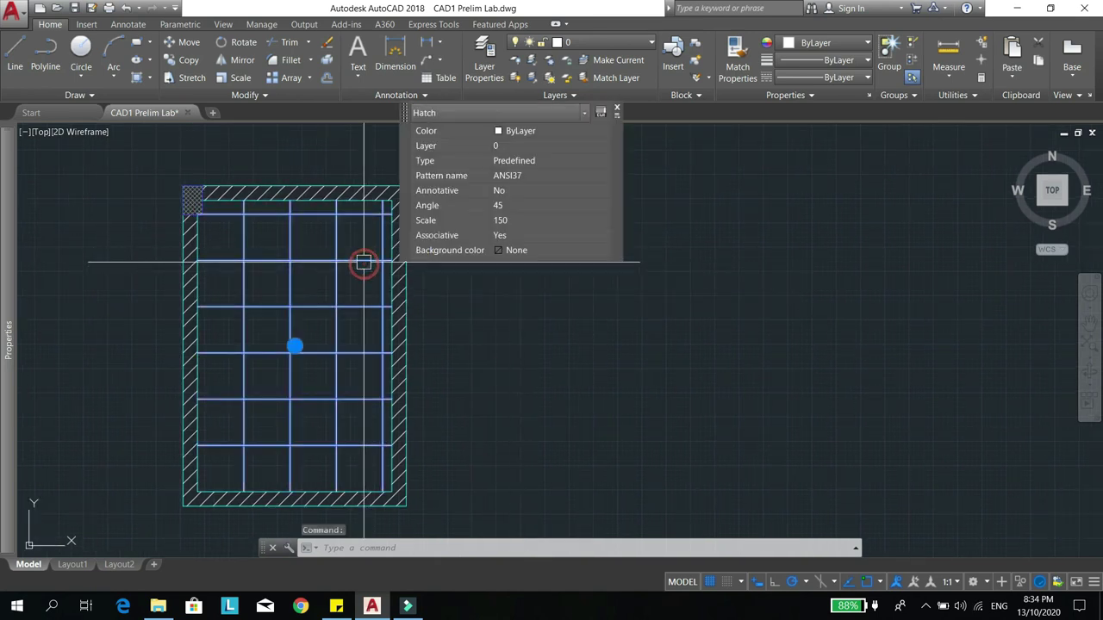
scroll(344, 186, "up", 4)
left_click(351, 197)
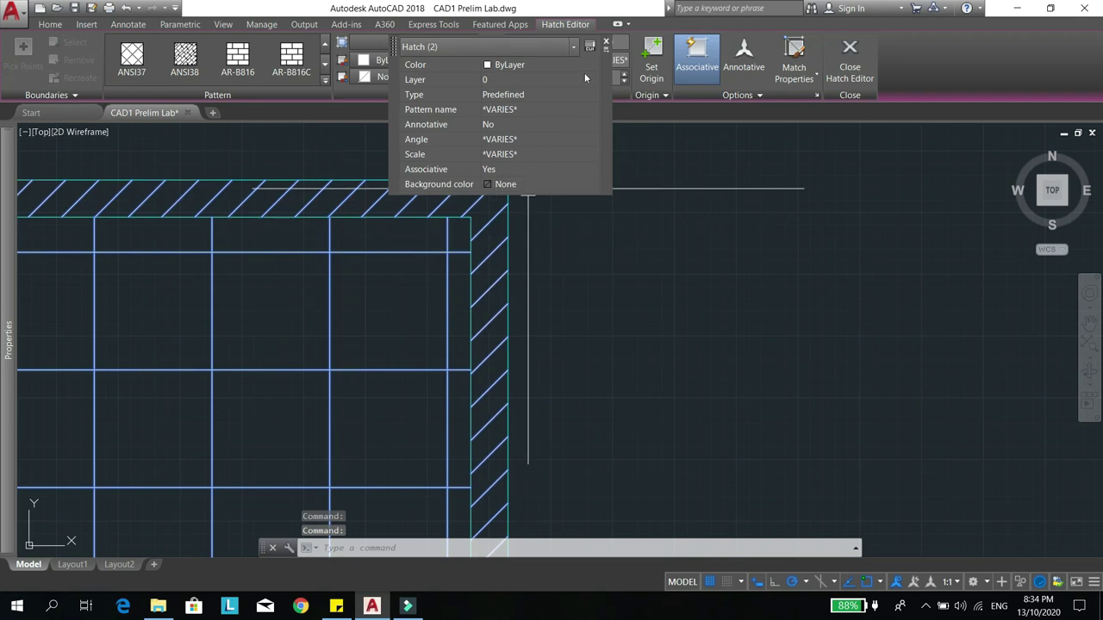
left_click(544, 123)
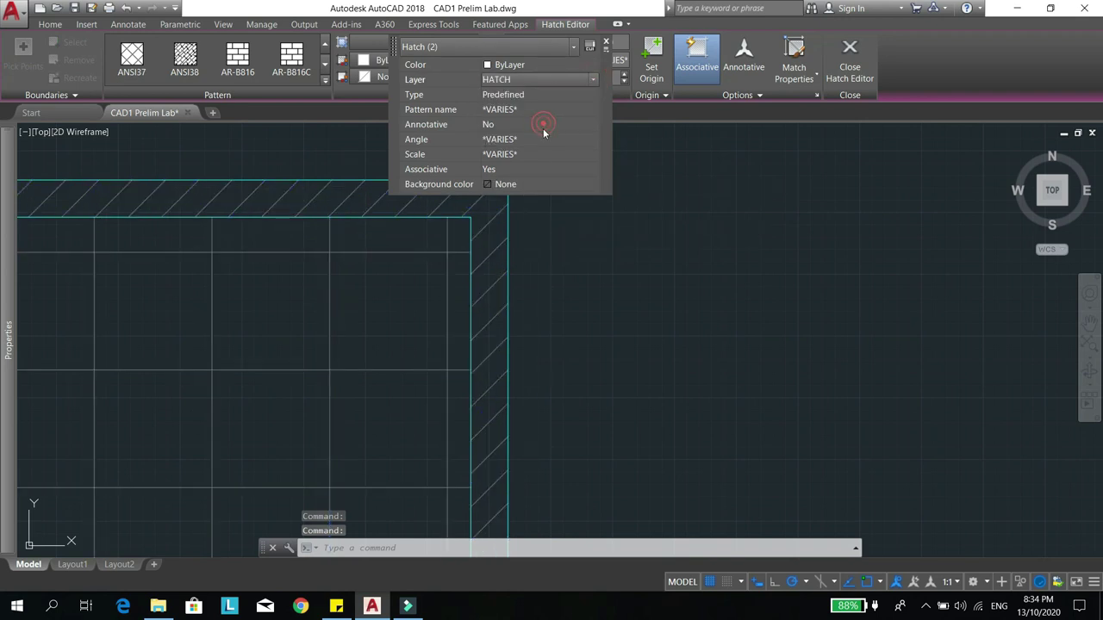
key("Escape")
key("Escape")
scroll(654, 273, "down", 6)
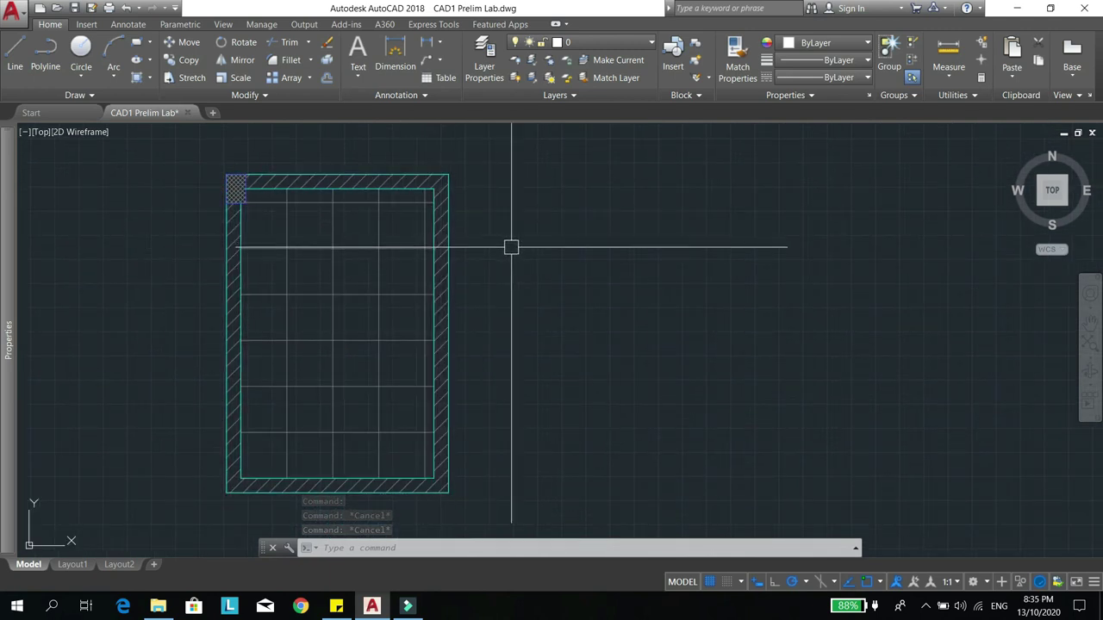
- Draw a 50 by 150 rectangle in the empty area to the right of the floor plan
middle_click_drag(509, 246, 462, 251)
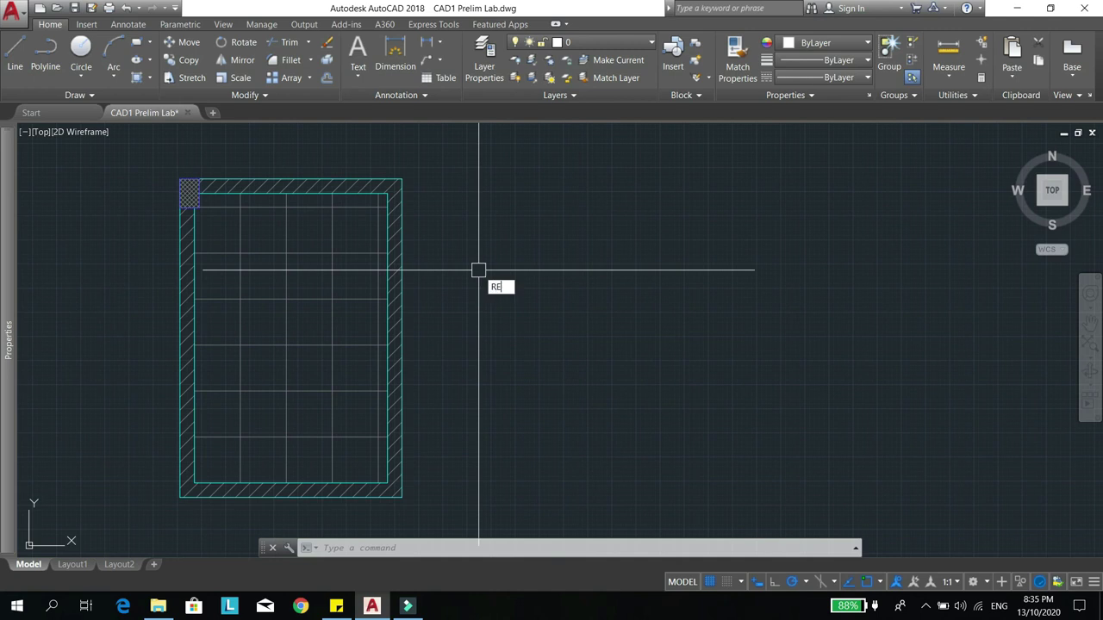
key("Return")
left_click(480, 207)
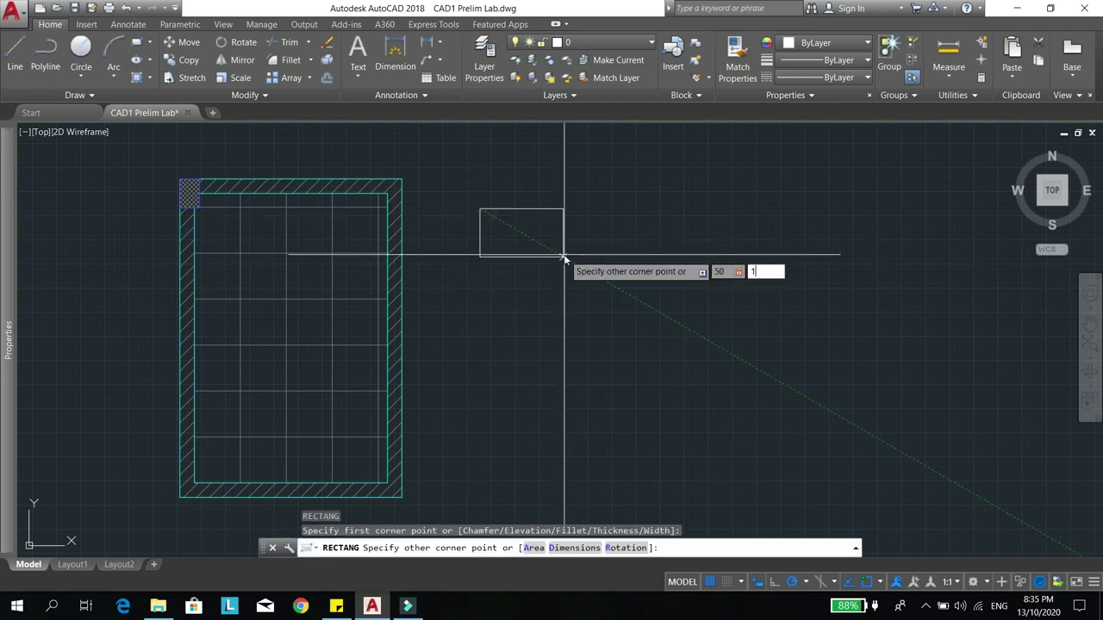
key("Return")
scroll(465, 189, "up", 5)
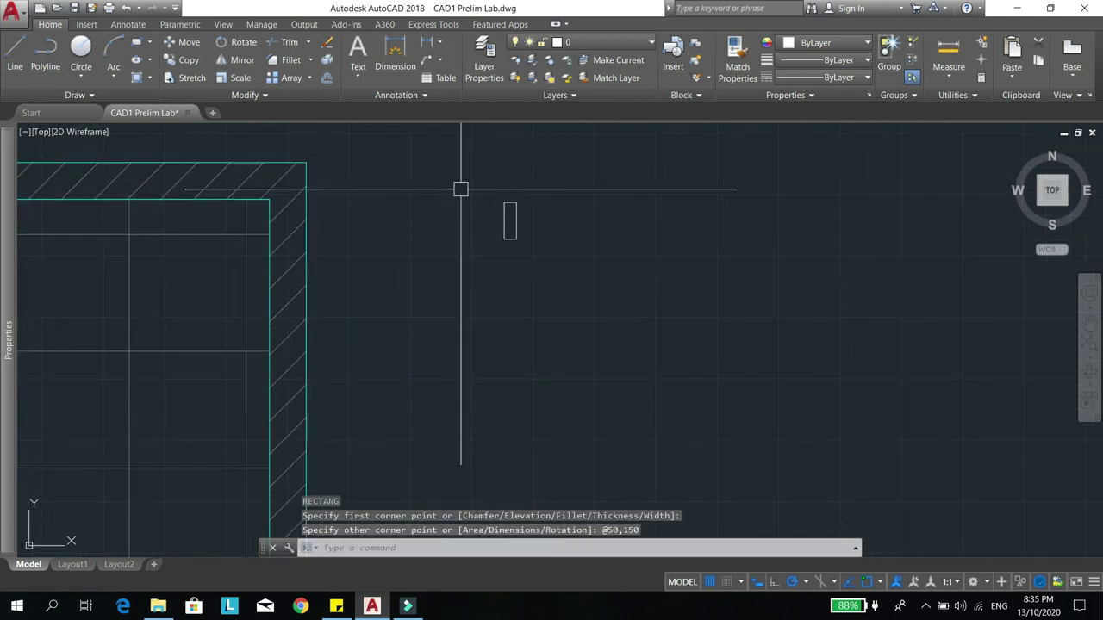
- Rotate the 50 by 150 rectangle about its lower-left corner so its long side lies horizontally
type("ro")
key("Return")
left_click(568, 203)
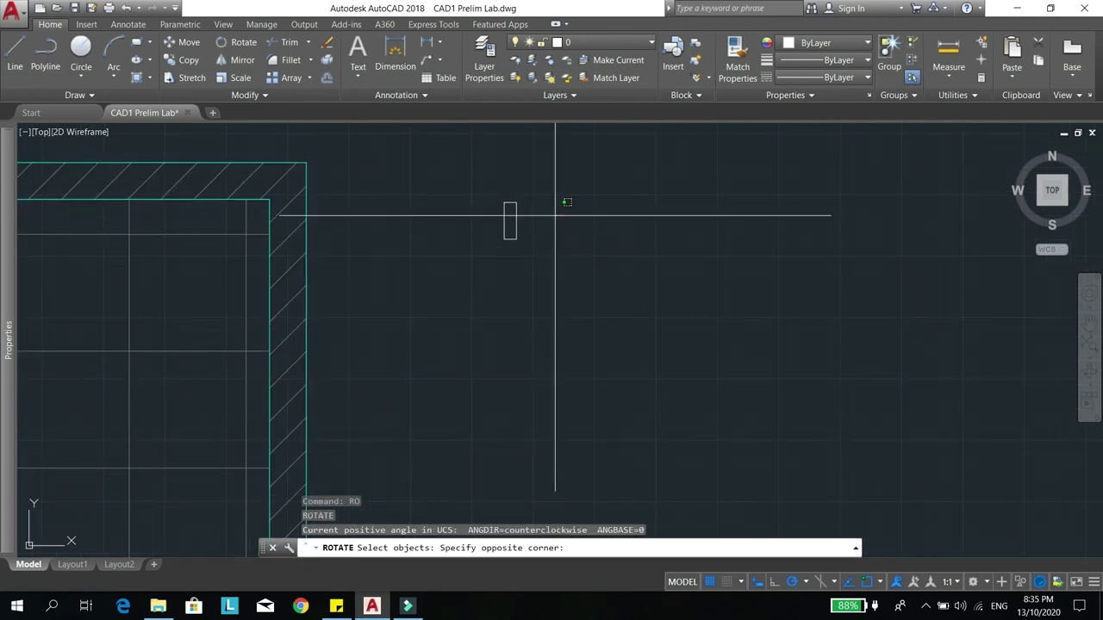
left_click(505, 238)
key("Return")
left_click(505, 239)
left_click(506, 289)
type("m")
key("Return")
left_click(557, 305)
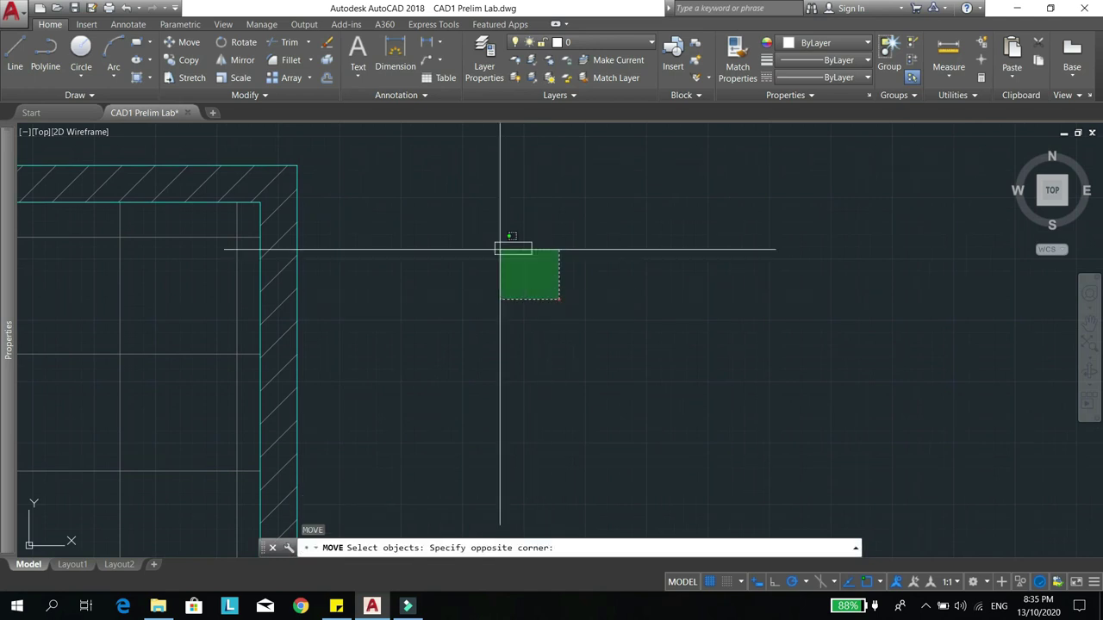
left_click(478, 234)
key("Return")
key("Escape")
- Copy the small rectangle straight down by 950 from its upper-right corner
middle_click_drag(549, 296, 540, 295)
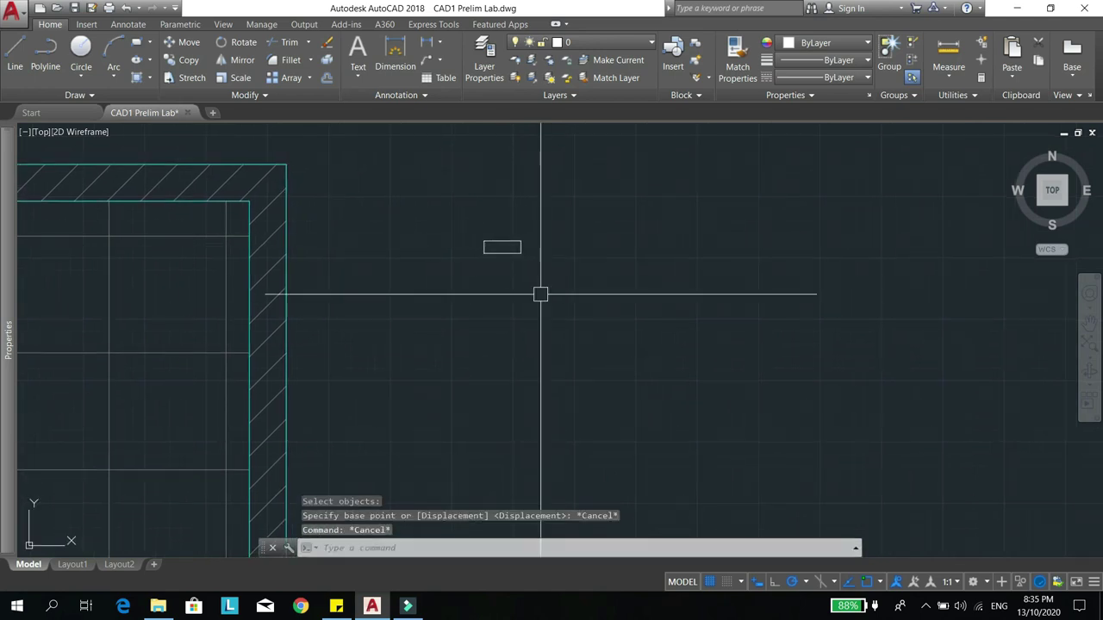
type("co")
key("Return")
left_click(517, 262)
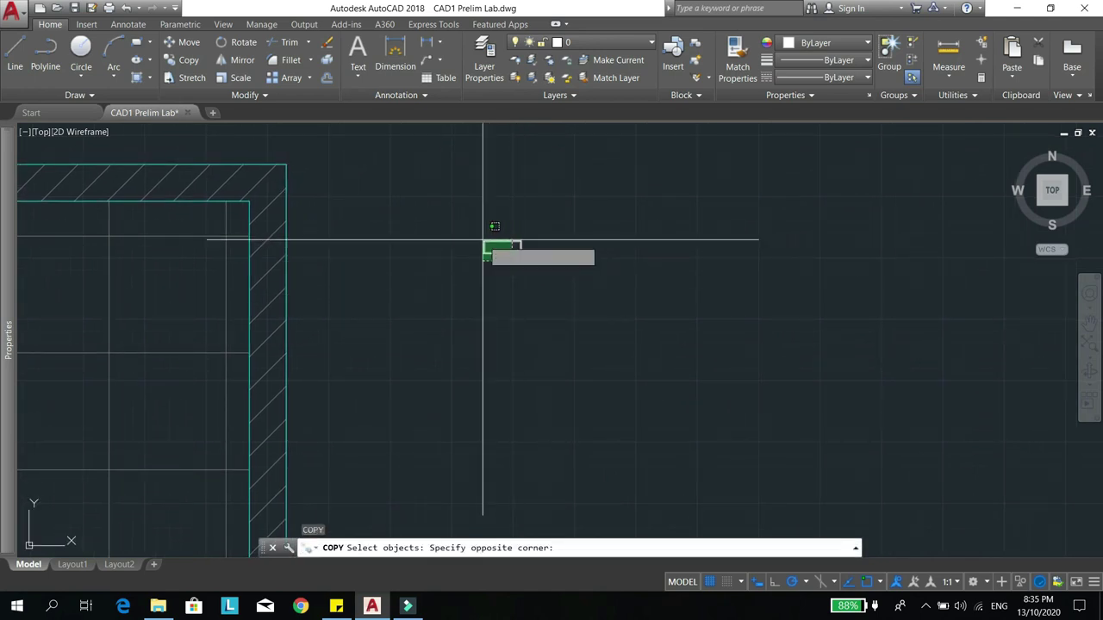
left_click(481, 241)
key("Return")
left_click(521, 242)
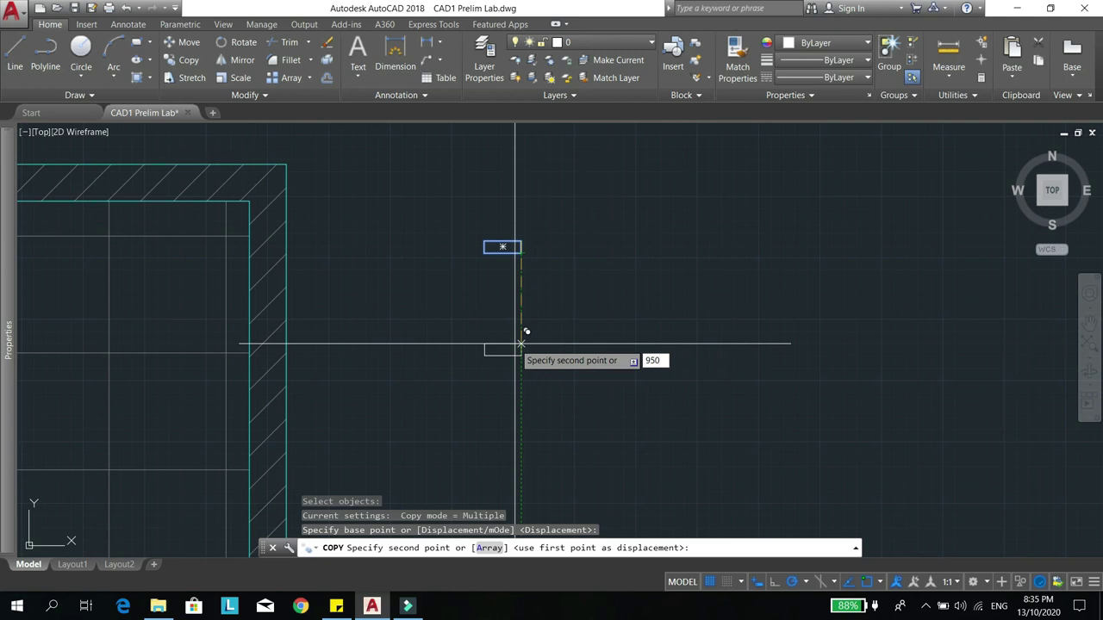
key("Return")
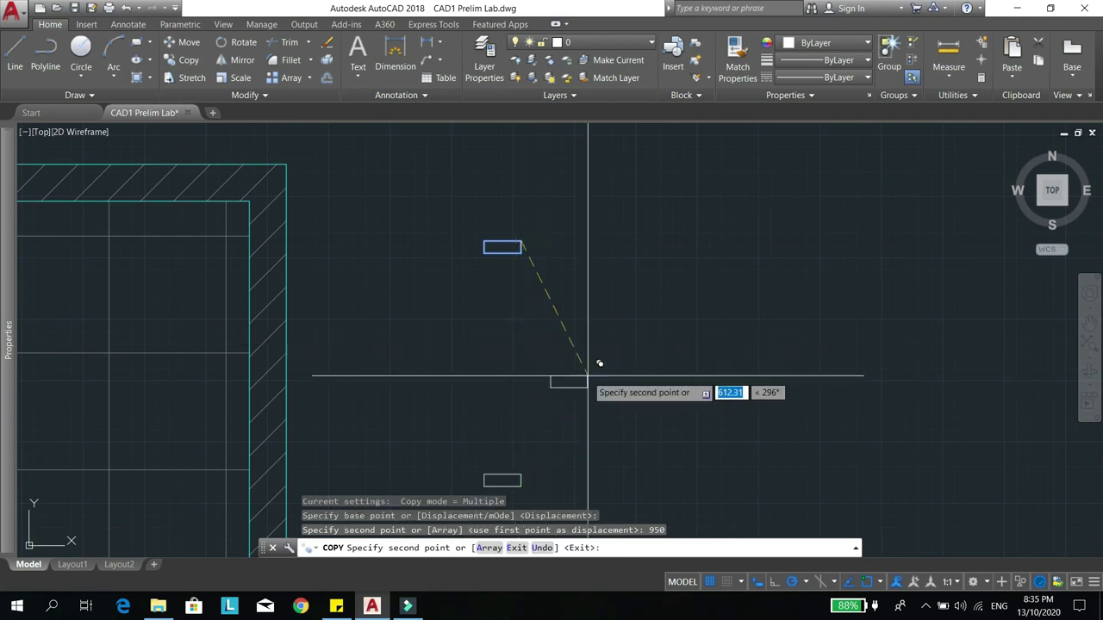
key("Escape")
key("Escape")
- Draw a 900 by 50 rectangle to the right of the two small rectangles
middle_click_drag(536, 412, 546, 376)
type("rec")
key("Return")
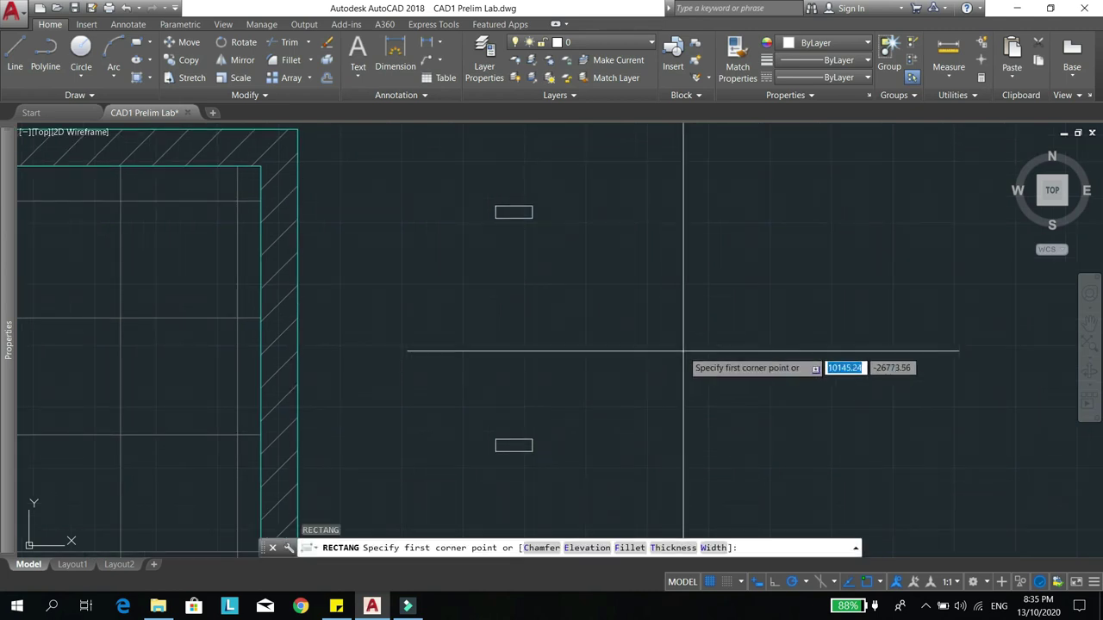
middle_click_drag(633, 327, 566, 359)
left_click(534, 316)
type("900")
key("Tab")
type("50")
key("Return")
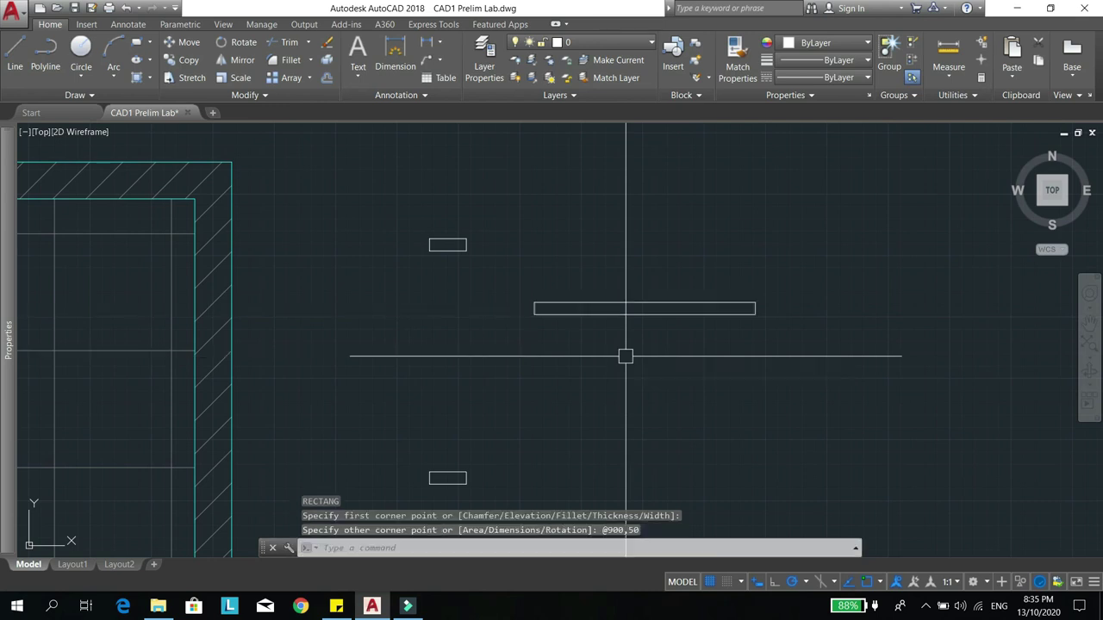
- Move the 900 by 50 rectangle by its upper-right corner onto the lower-left corner of the upper small rectangle
type("m")
key("Return")
left_click(640, 306)
key("Return")
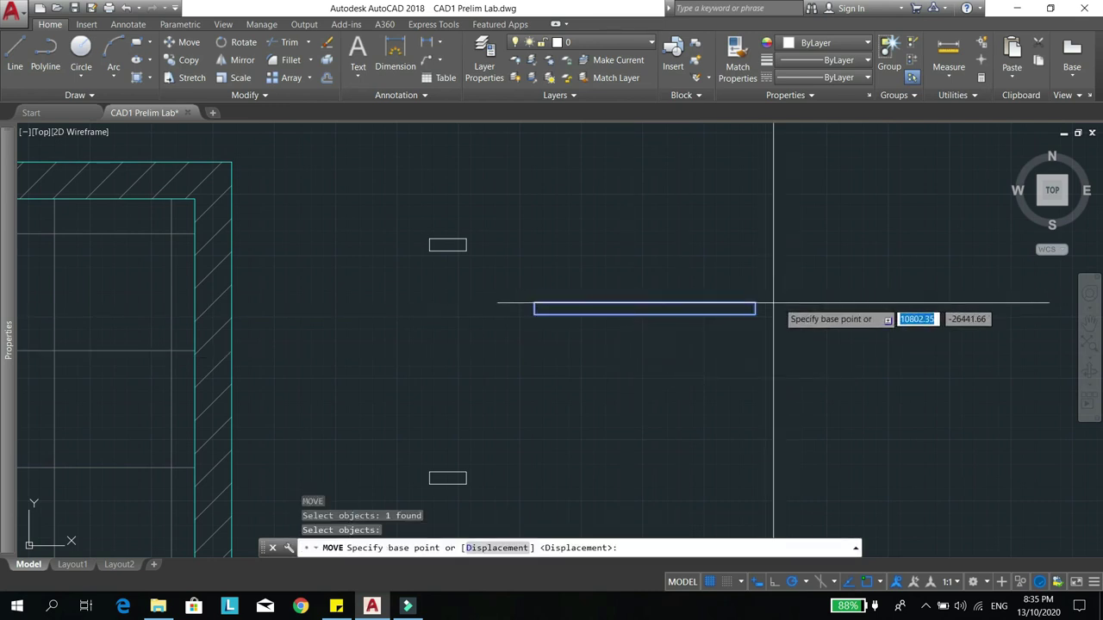
left_click(755, 303)
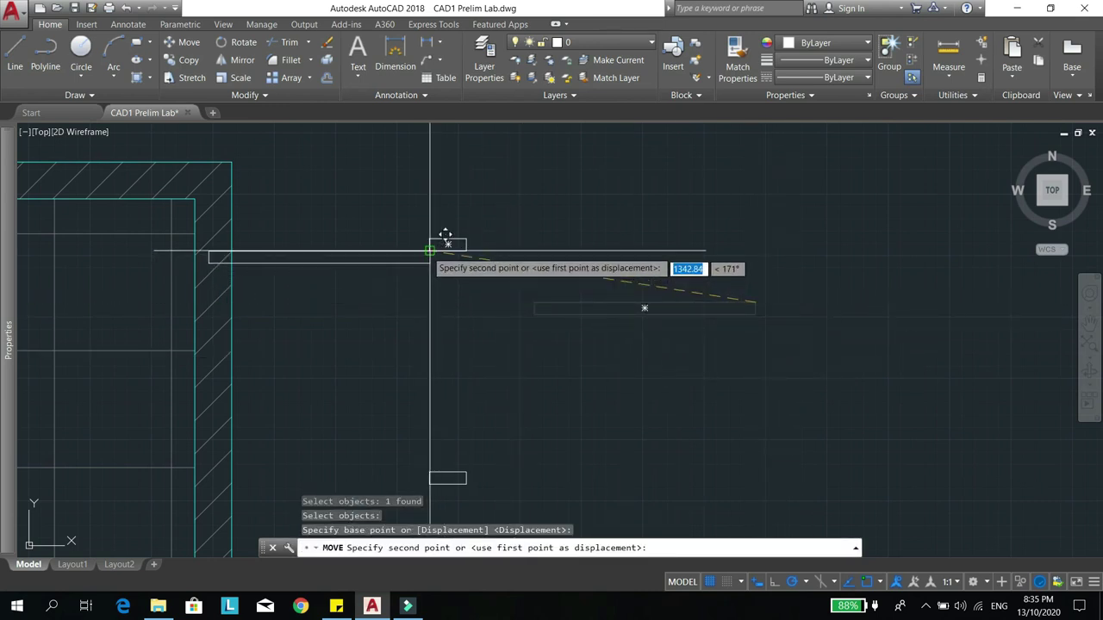
left_click(428, 250)
key("Escape")
key("Escape")
middle_click_drag(487, 261, 633, 200)
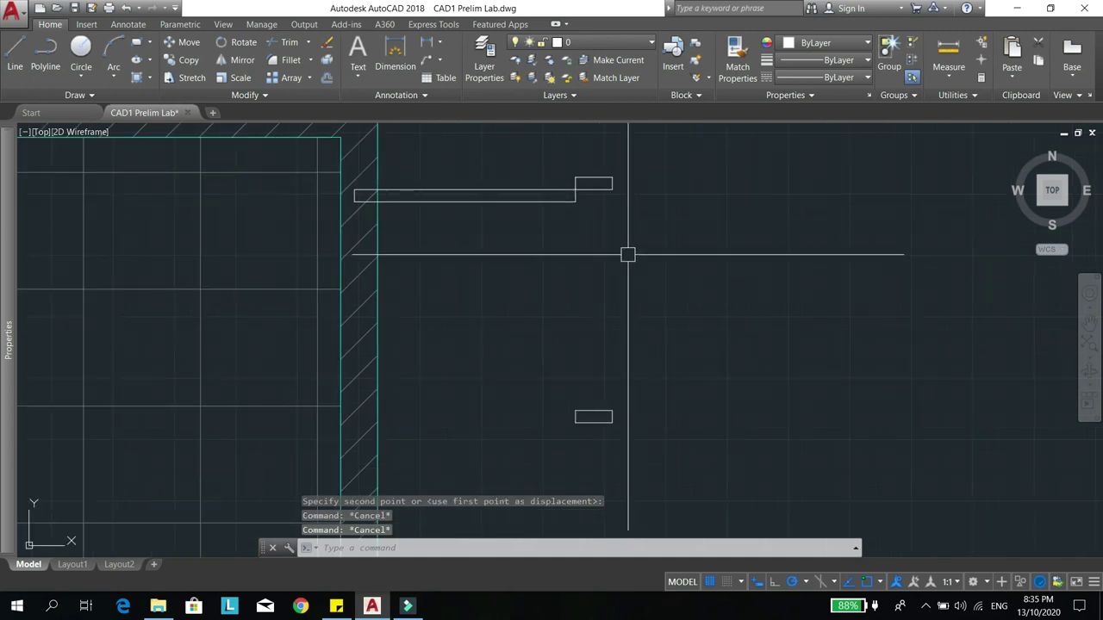
- Create a new layer named DOOR and set its colour to yellow
mouse_move(628, 296)
middle_mouse_down()
mouse_move(638, 313)
mouse_move(663, 290)
middle_mouse_up()
key("space")
key("Escape")
type("LA")
key("Return")
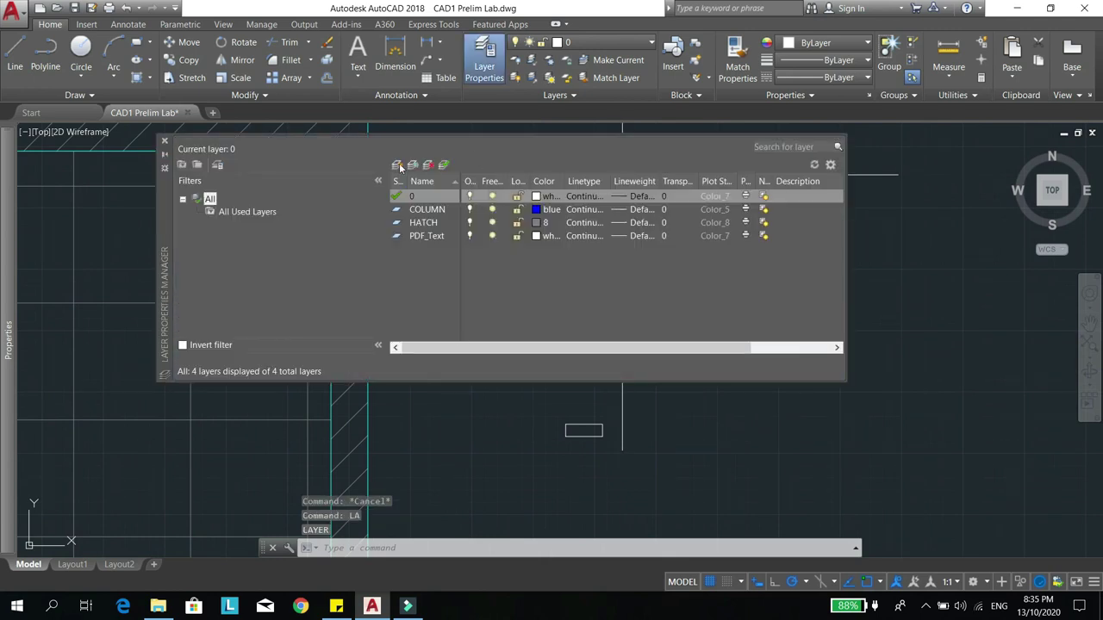
left_click(396, 165)
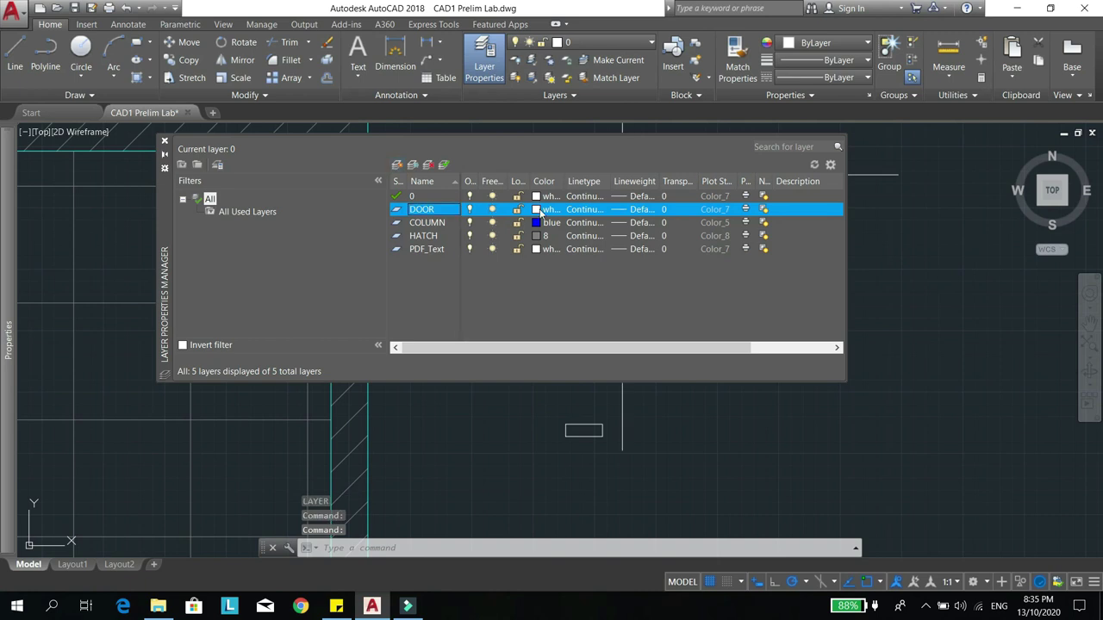
left_click(540, 211)
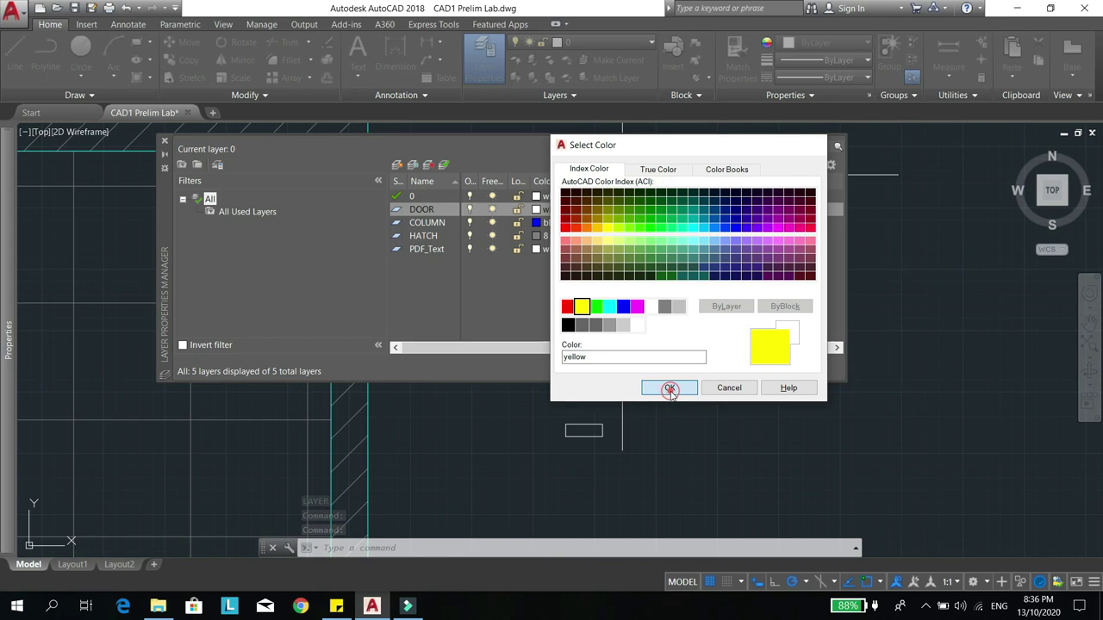
left_click(669, 389)
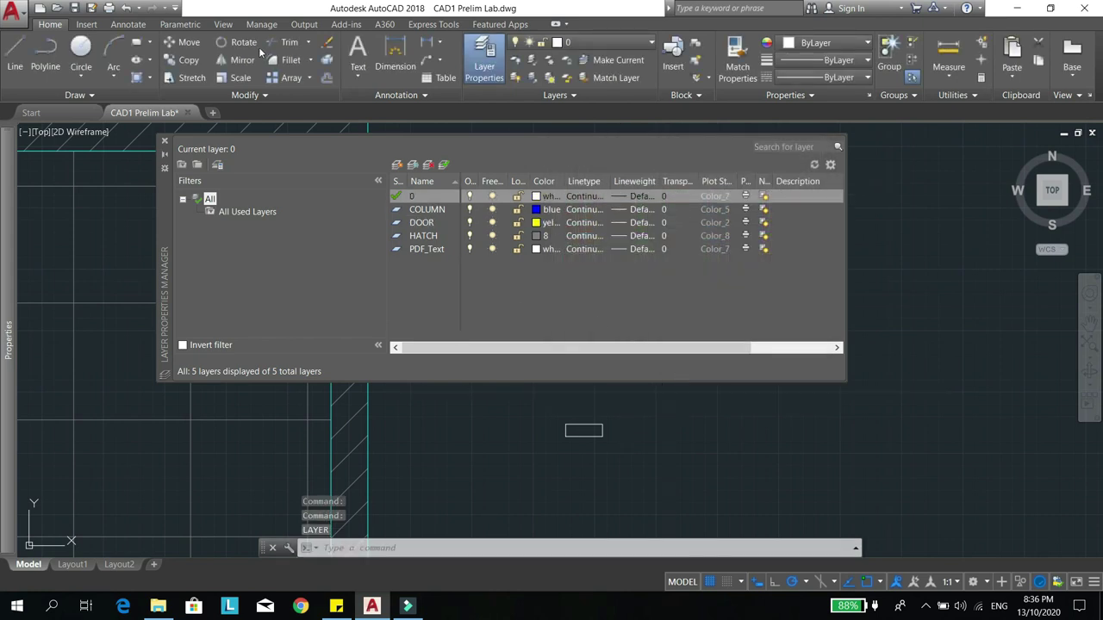
left_click(165, 144)
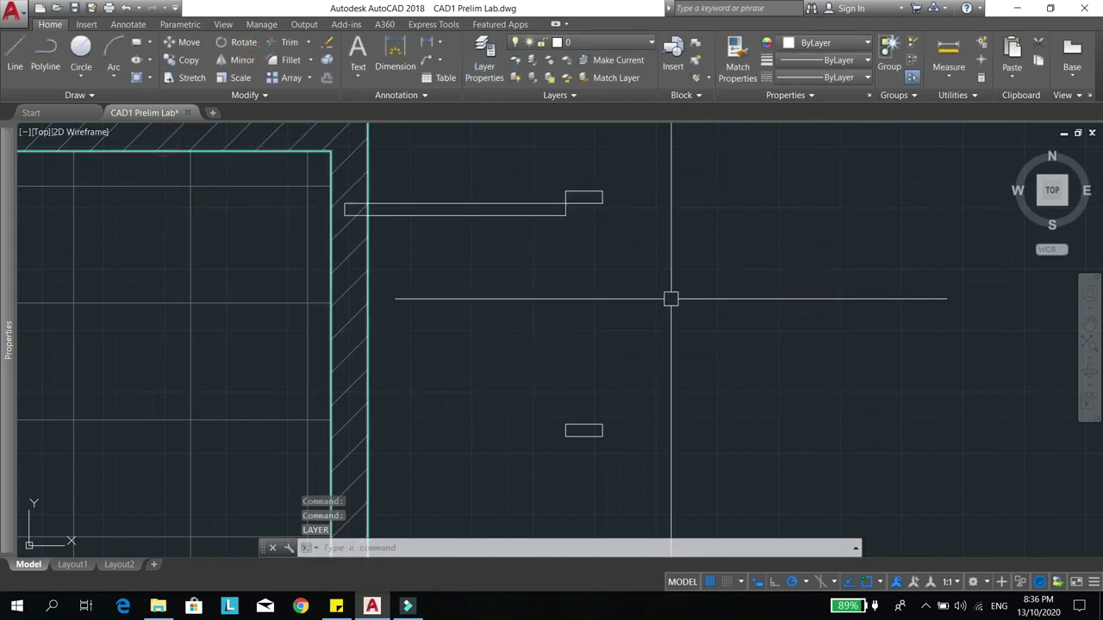
- Put the long panel rectangle and both small jamb rectangles on the DOOR layer
left_click(624, 169)
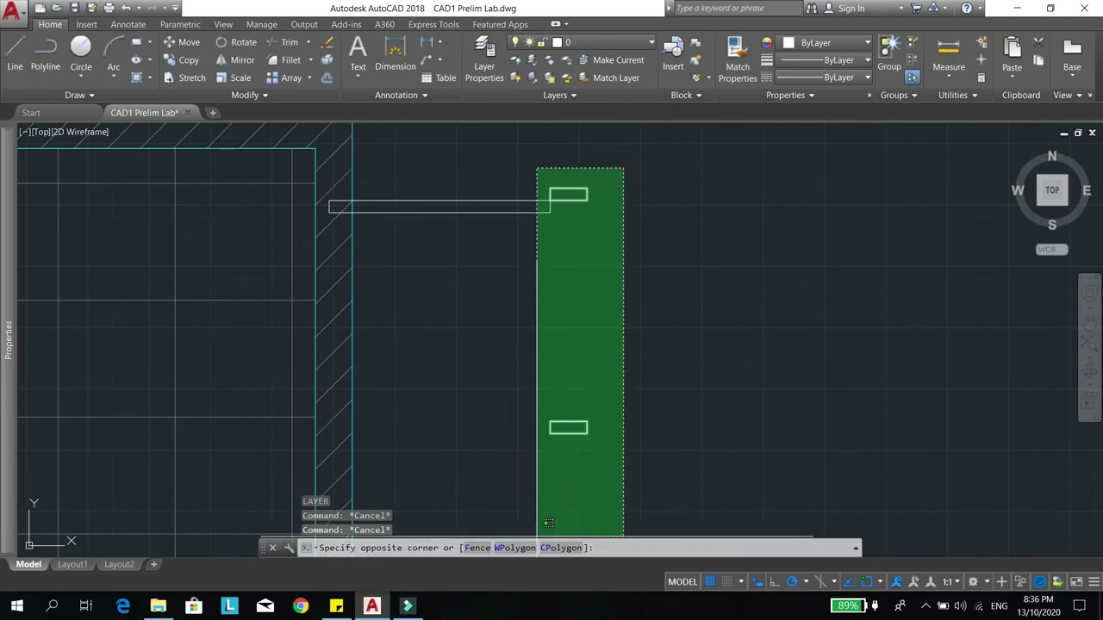
left_click(442, 488)
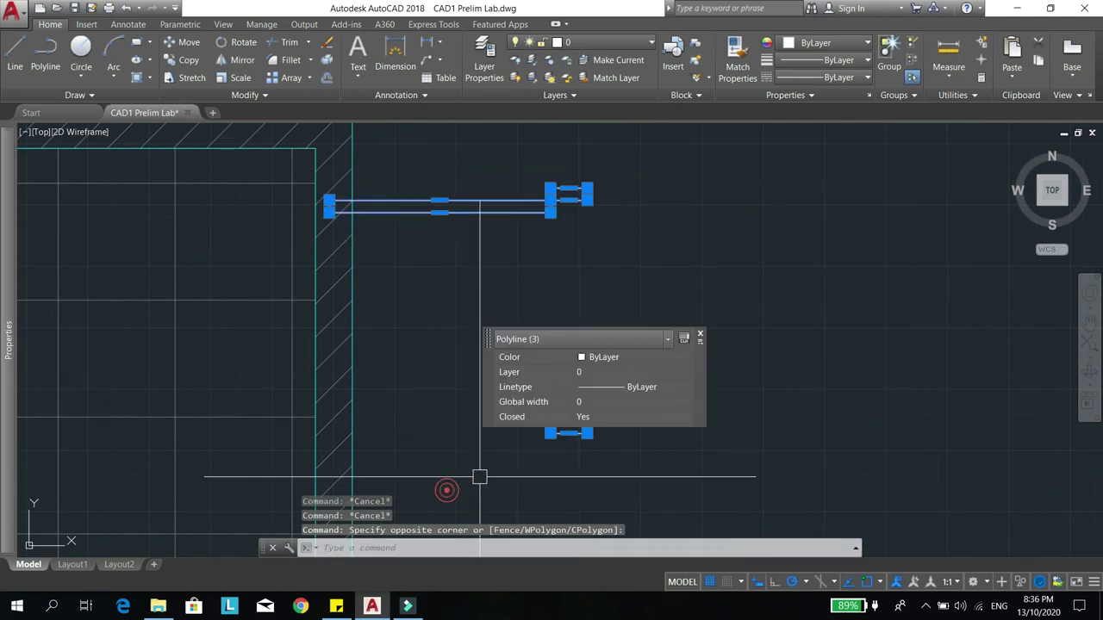
left_click(667, 371)
left_click(621, 415)
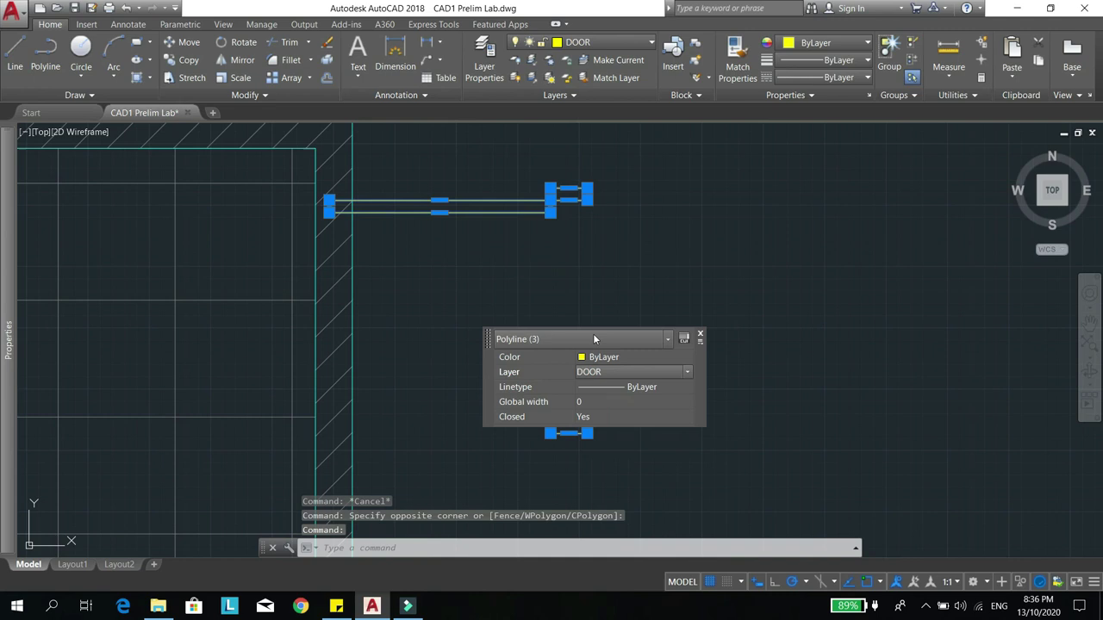
type("la")
key("Return")
key("Escape")
key("Escape")
key("Escape")
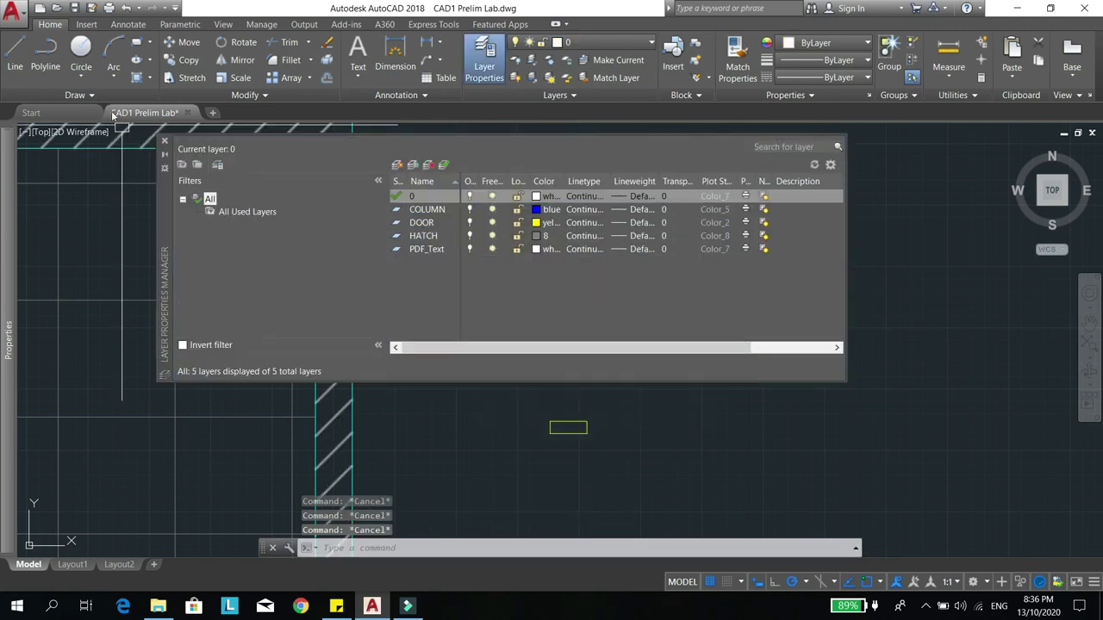
left_click(164, 142)
- Change the colour of the two small jamb rectangles to Green
left_click(635, 169)
left_click(571, 229)
left_click(598, 376)
left_click(564, 451)
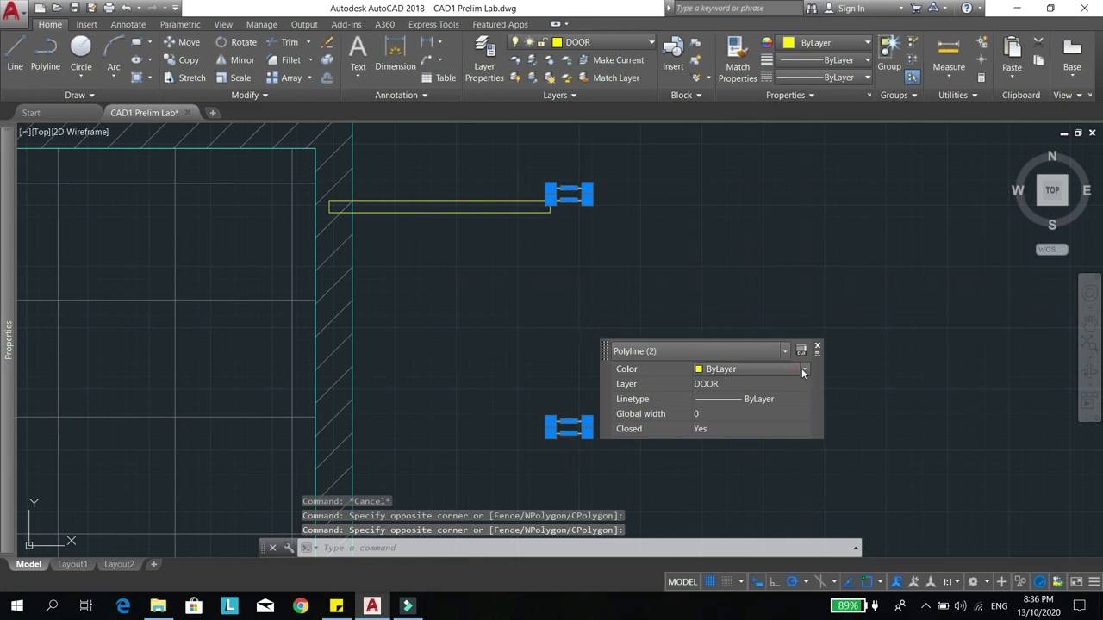
left_click(802, 371)
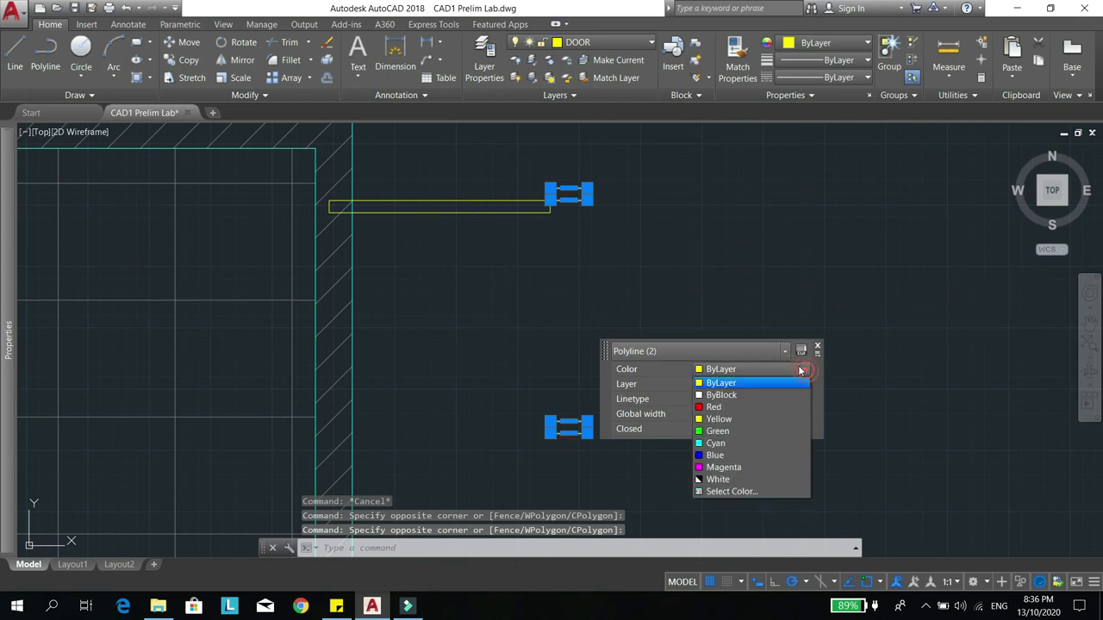
left_click(736, 431)
key("Escape")
key("Escape")
key("Escape")
- Draw a circle of radius 900 centred on the panel's upper-right corner, reaching the lower jamb's upper-left corner
middle_click_drag(508, 341, 579, 301)
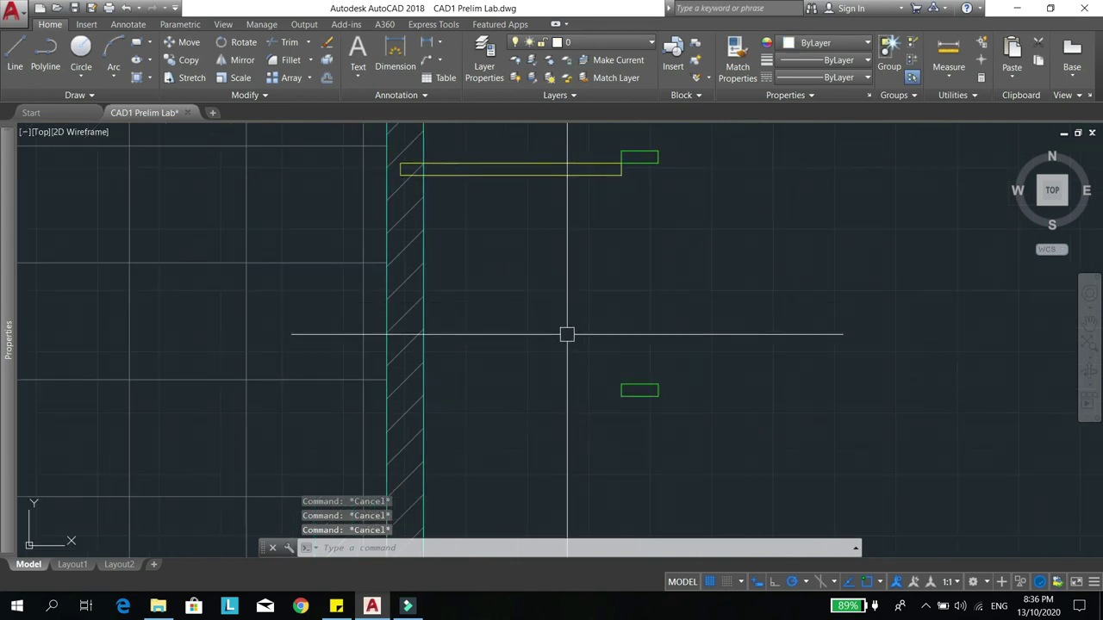
type("c")
key("Return")
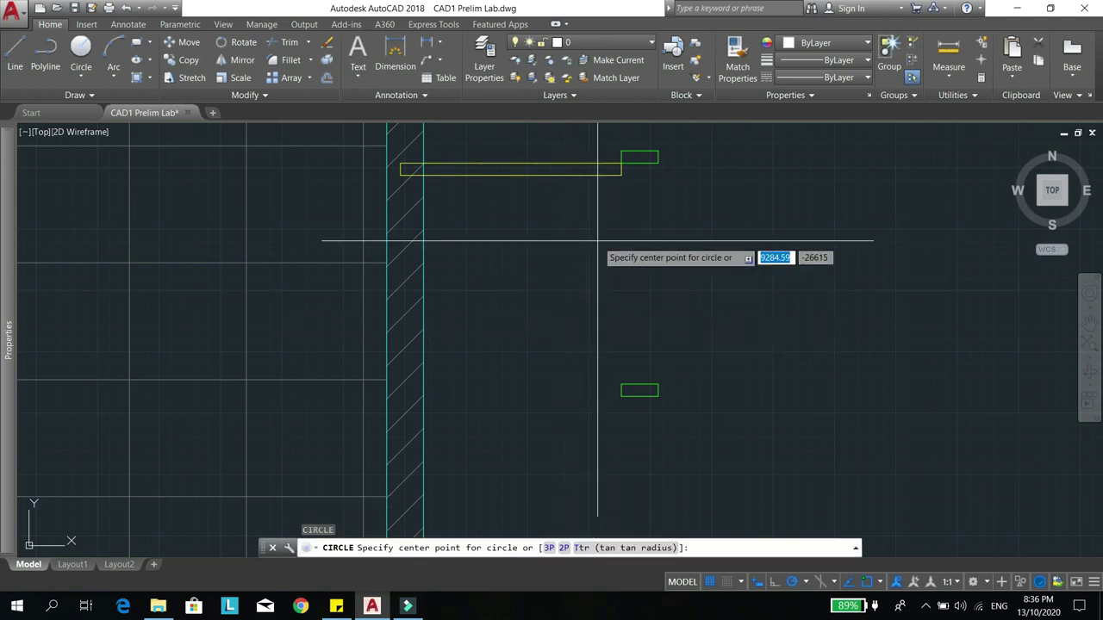
left_click(621, 169)
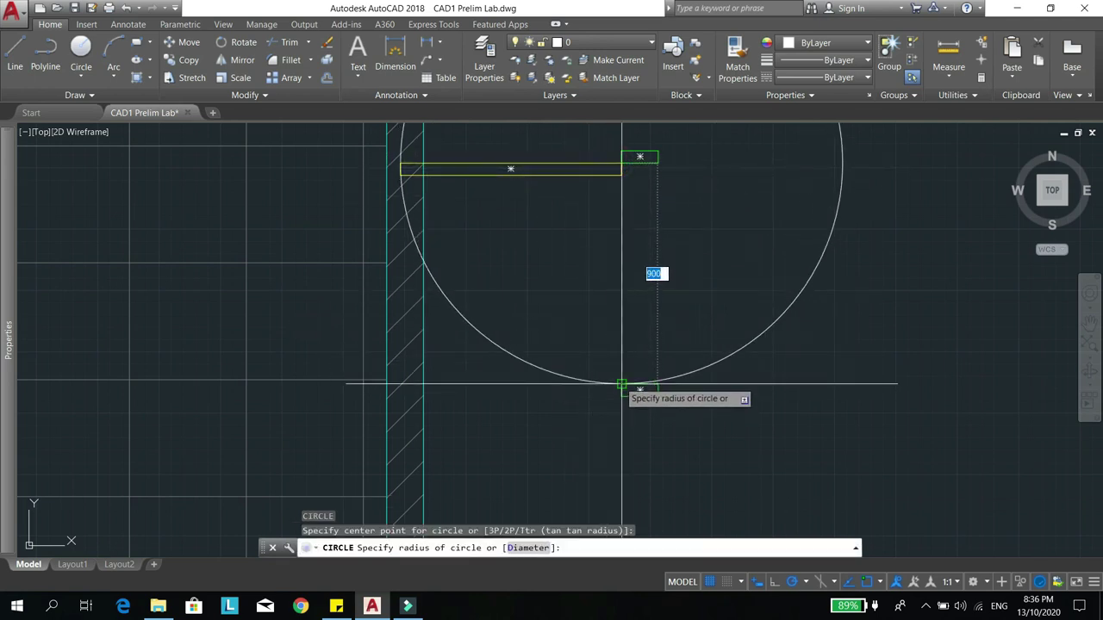
key("Escape")
scroll(490, 307, "down", 4)
key("Escape")
- Trim the circle against the panel and the lower jamb, leaving only the quarter arc of the door swing
middle_click_drag(517, 318, 553, 339)
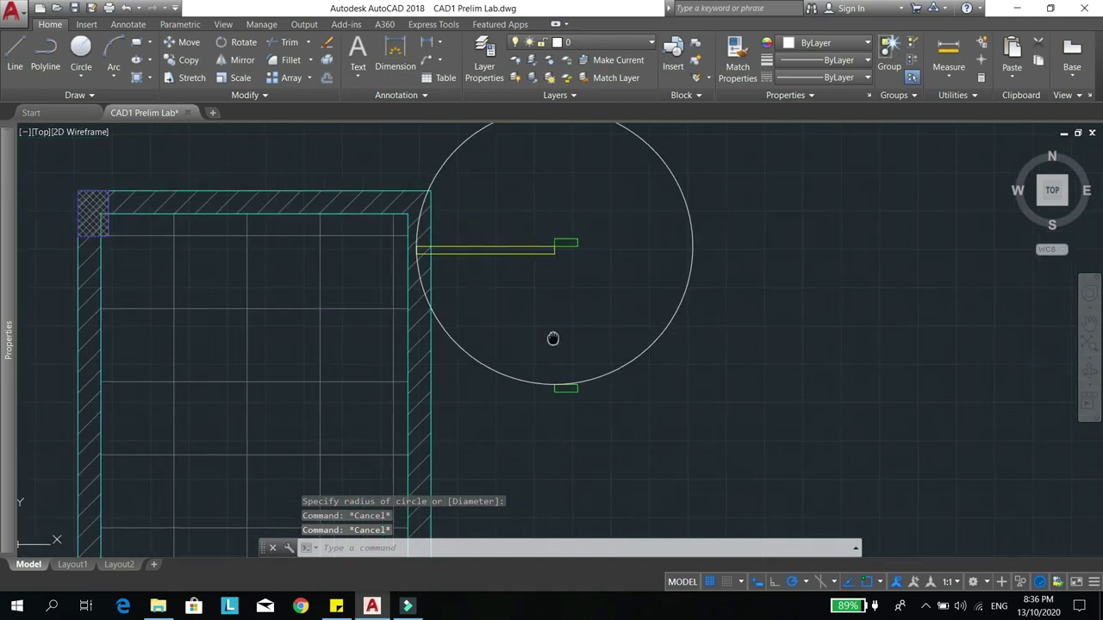
type("TR")
key("Return")
left_click(510, 250)
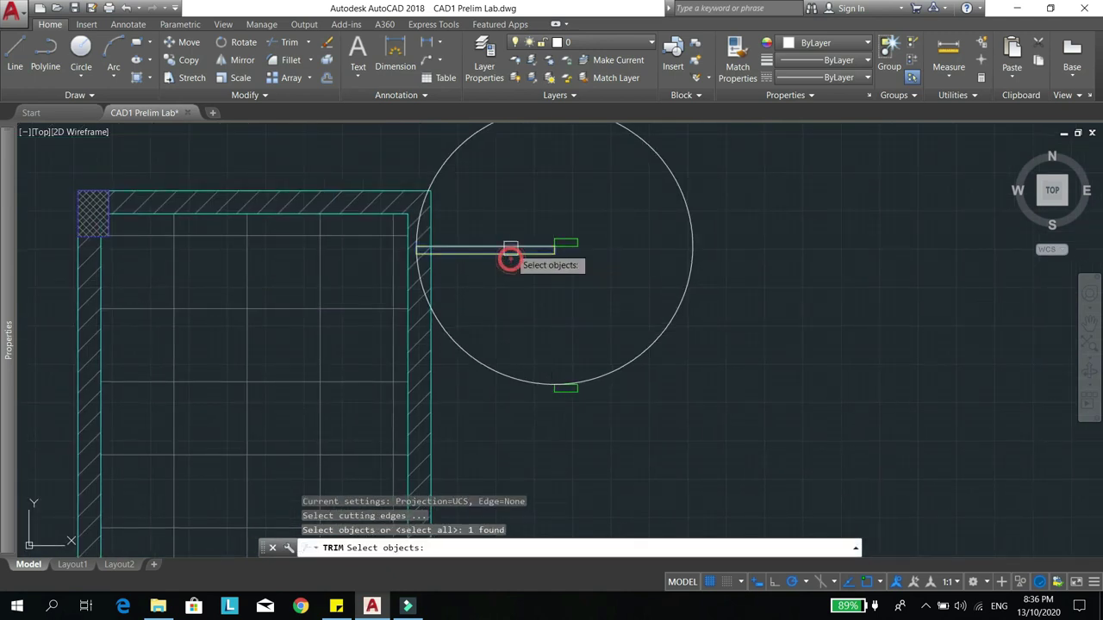
left_click(573, 394)
key("Return")
left_click(682, 310)
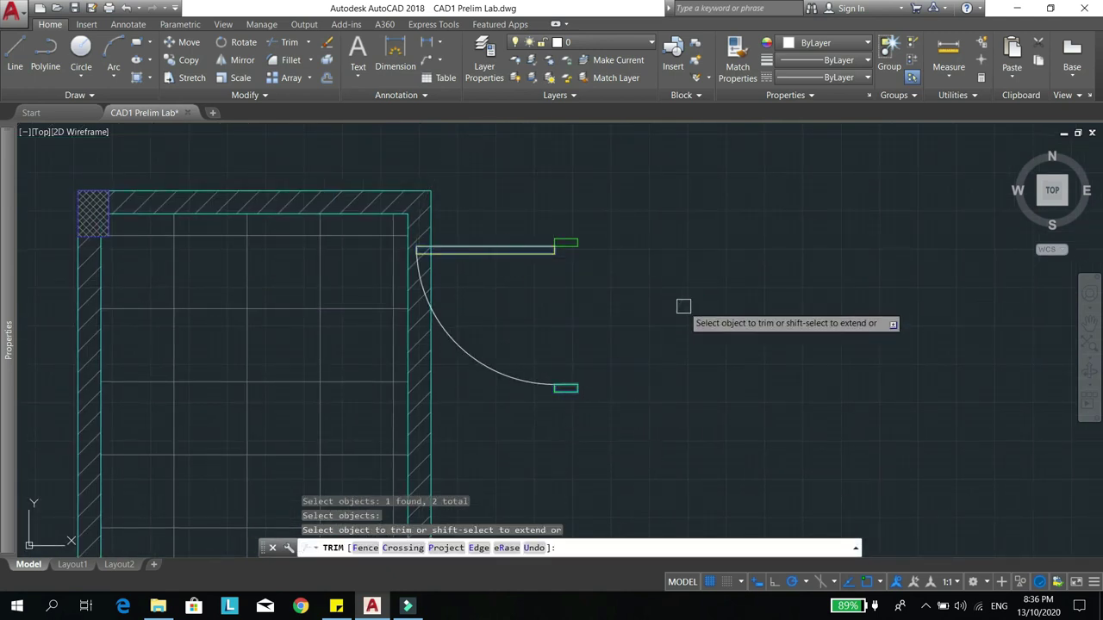
key("Escape")
- Put the door swing arc on the DOOR layer and set its colour to Red
left_click(544, 342)
left_click(495, 383)
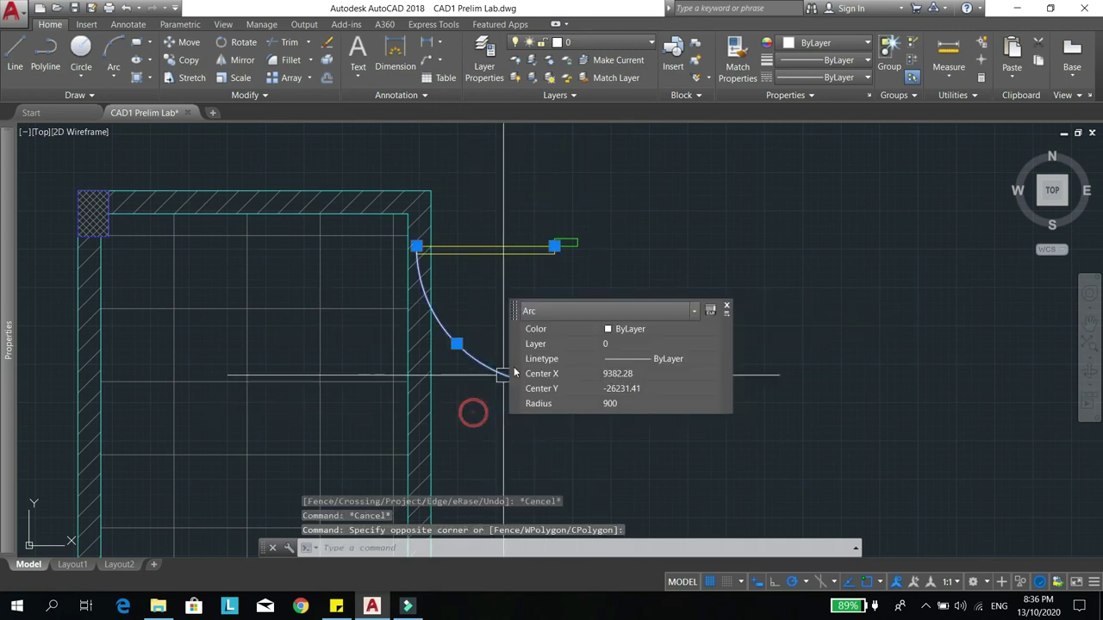
left_click(640, 344)
left_click(638, 382)
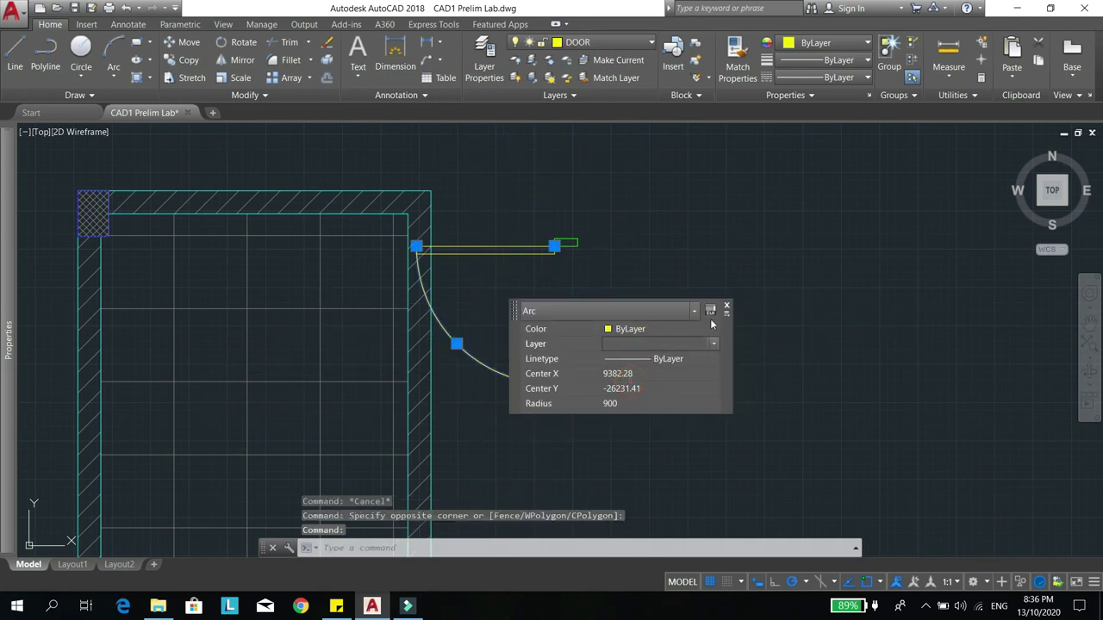
left_click(713, 329)
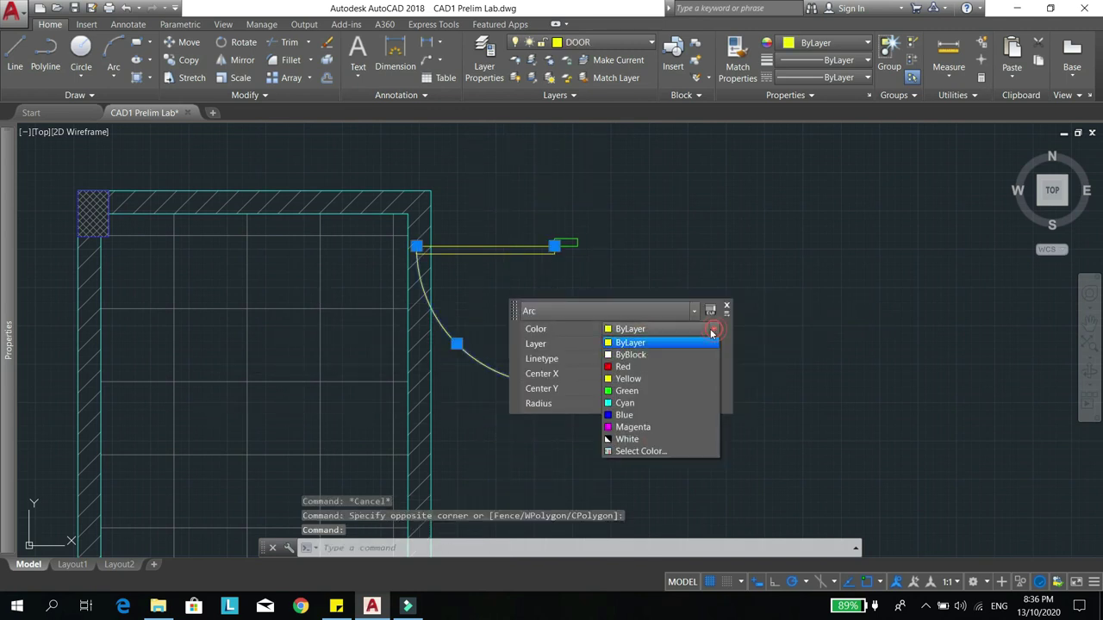
left_click(639, 366)
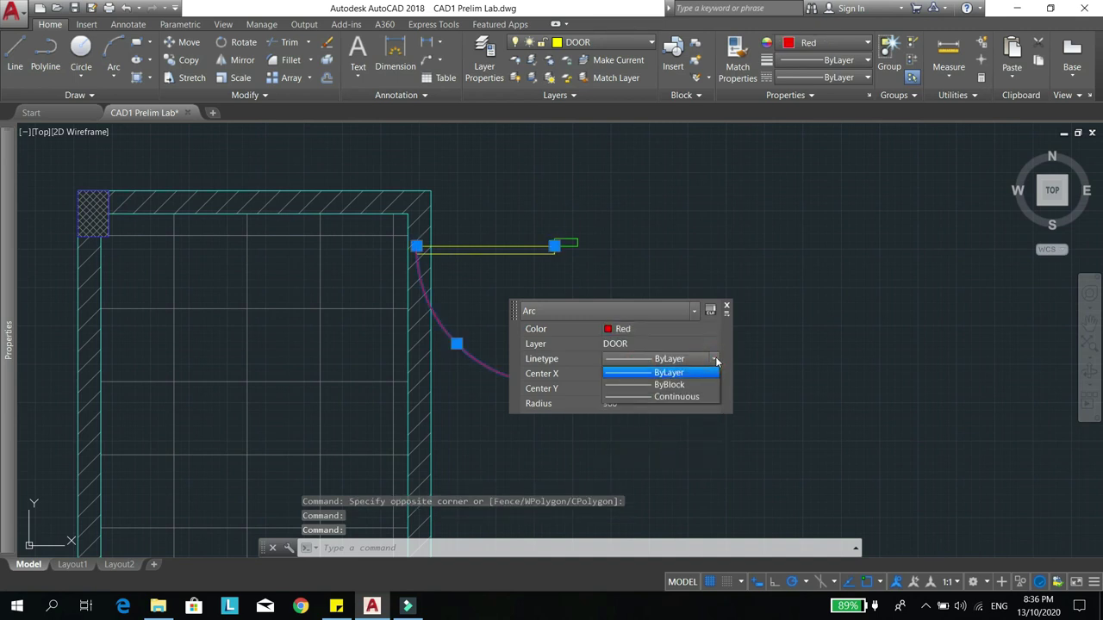
key("Escape")
key("Escape")
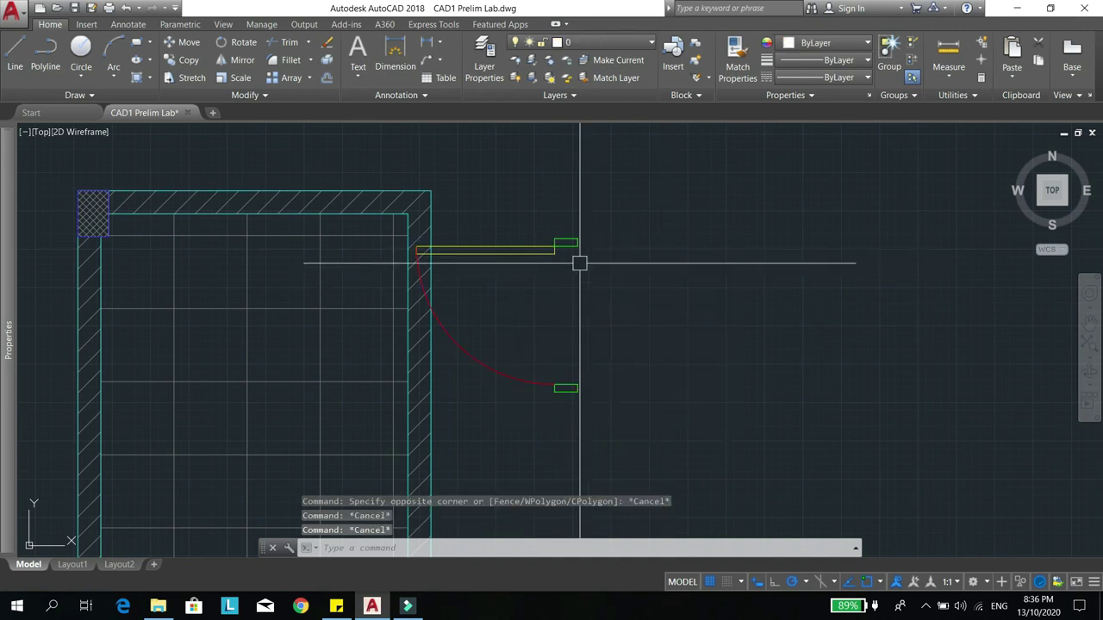
middle_click_drag(587, 327, 566, 308)
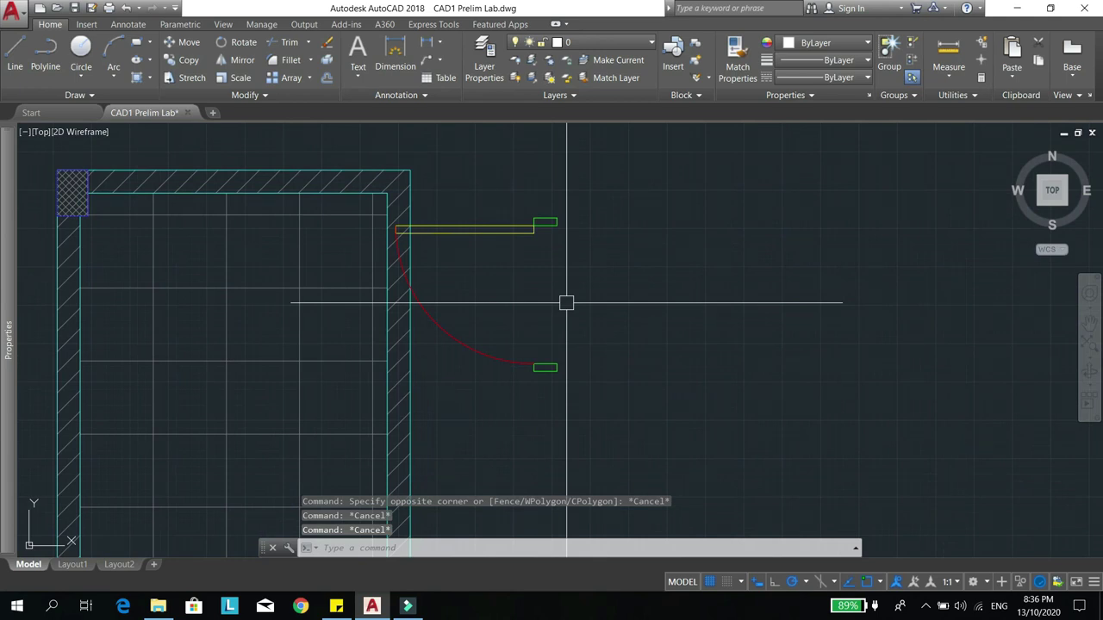
type("m")
key("Return")
left_click(584, 423)
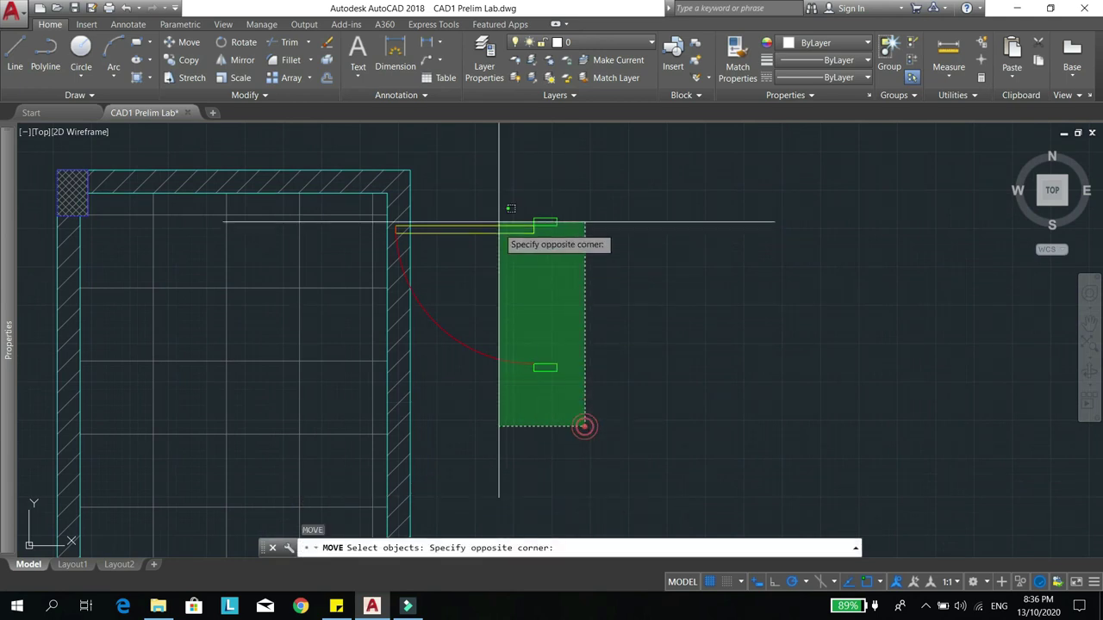
left_click(498, 211)
key("Return")
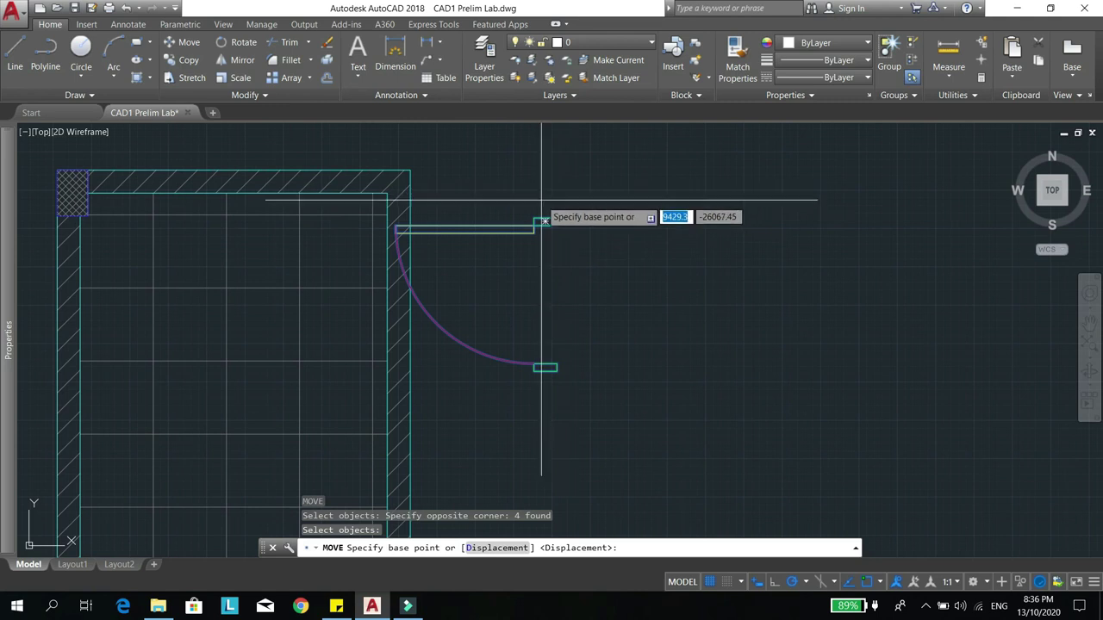
left_click(545, 221)
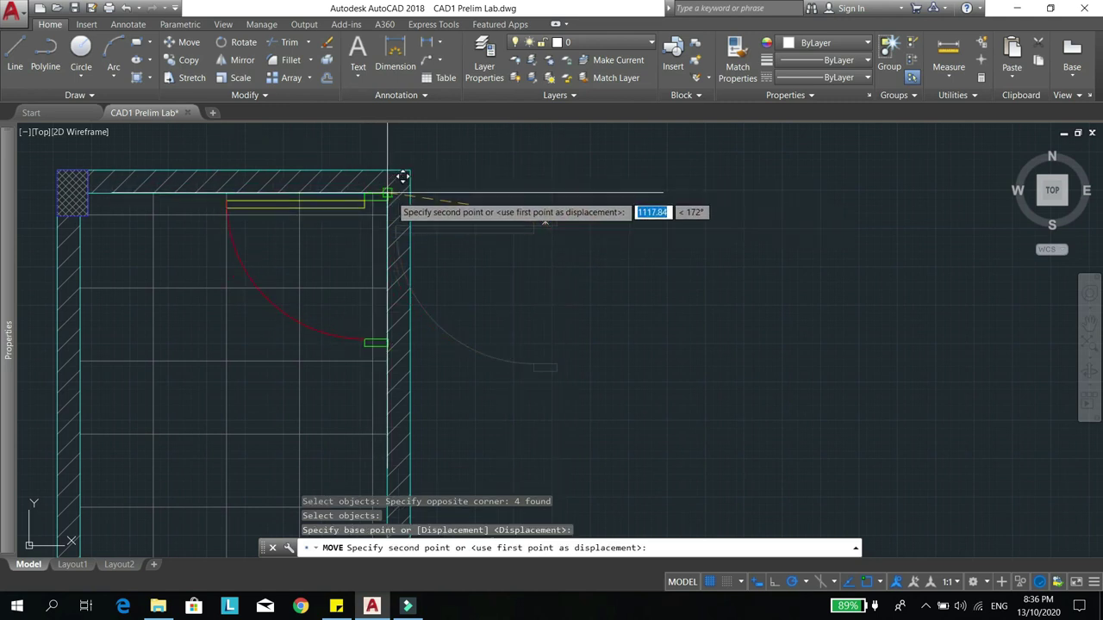
key("Escape")
- Move the whole door by the upper jamb's upper-left corner onto the upper-right inner corner of the wall
type("m")
key("Return")
left_click(583, 180)
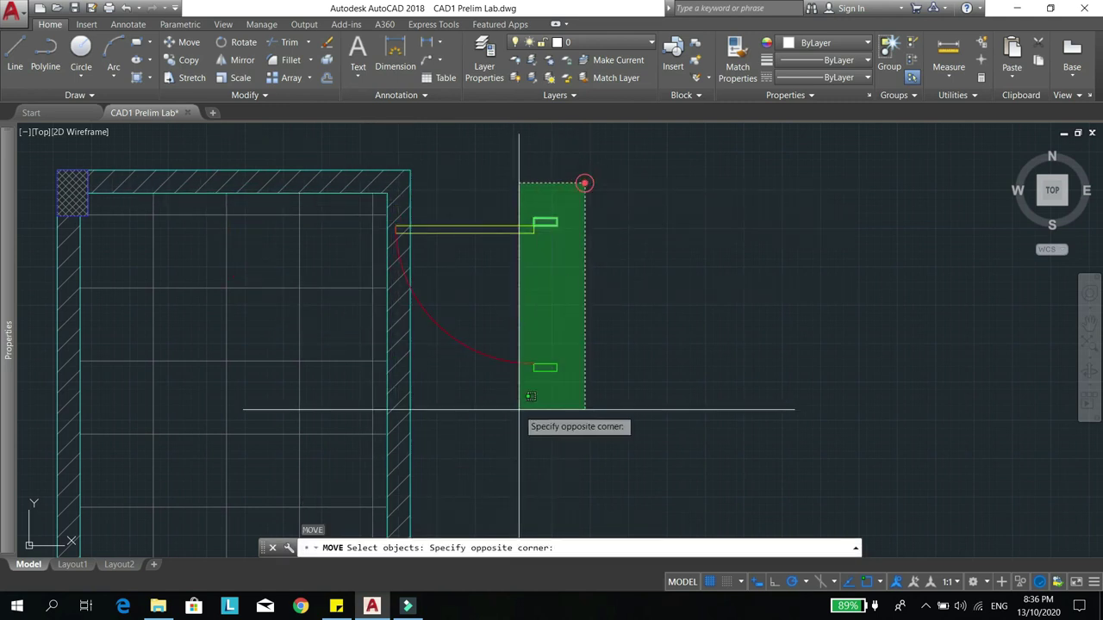
left_click(511, 419)
scroll(560, 211, "up", 2)
key("Return")
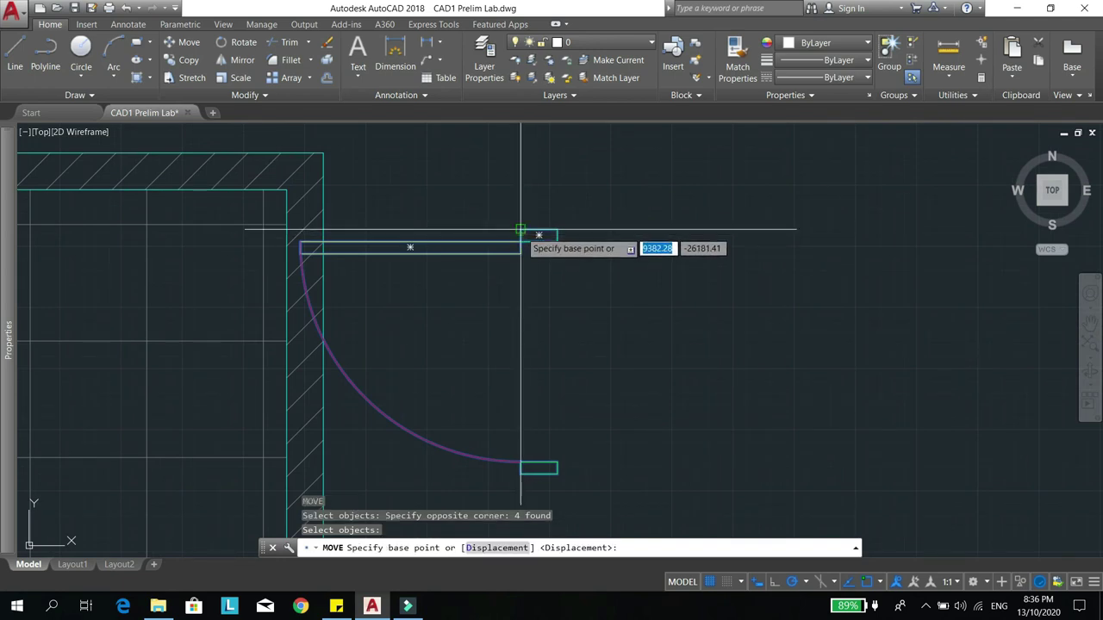
left_click(535, 232)
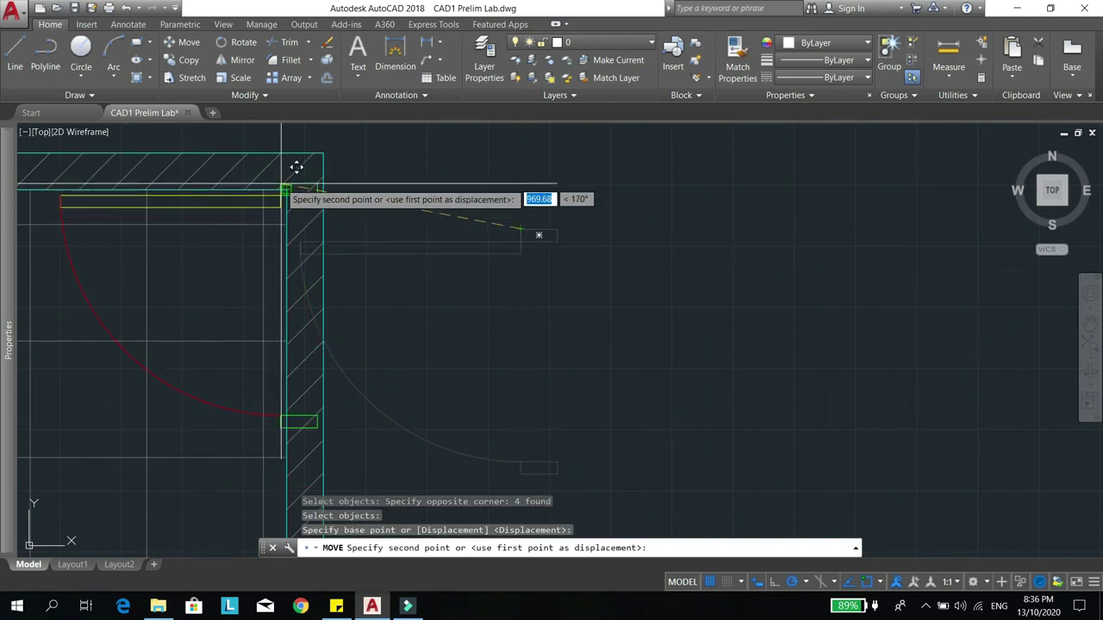
key("Escape")
key("Escape")
scroll(407, 206, "down", 2)
middle_click_drag(336, 241, 428, 209)
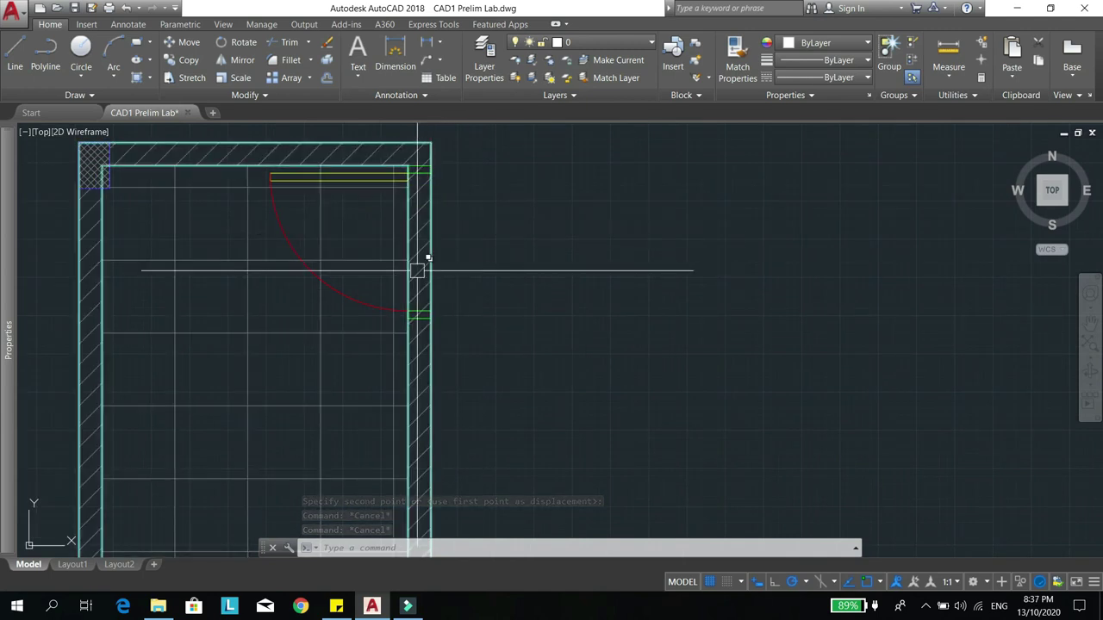
- Move the door's swing arc, panel and both jambs straight down by 100 along the right wall
middle_click_drag(360, 261, 393, 247)
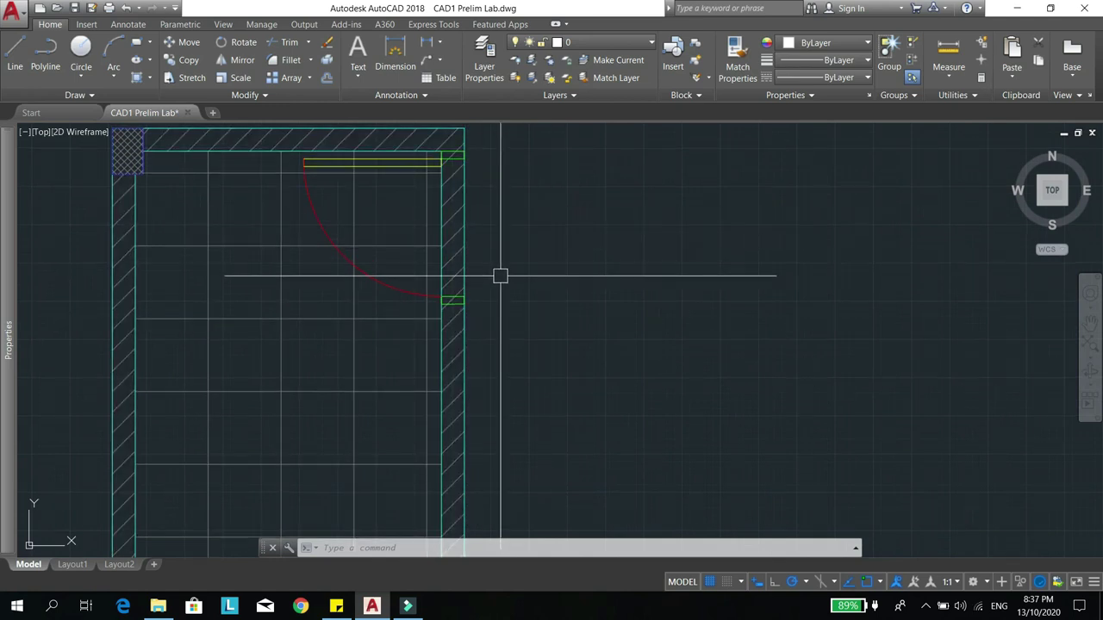
type("m")
key("Return")
left_click(393, 290)
scroll(392, 167, "up", 2)
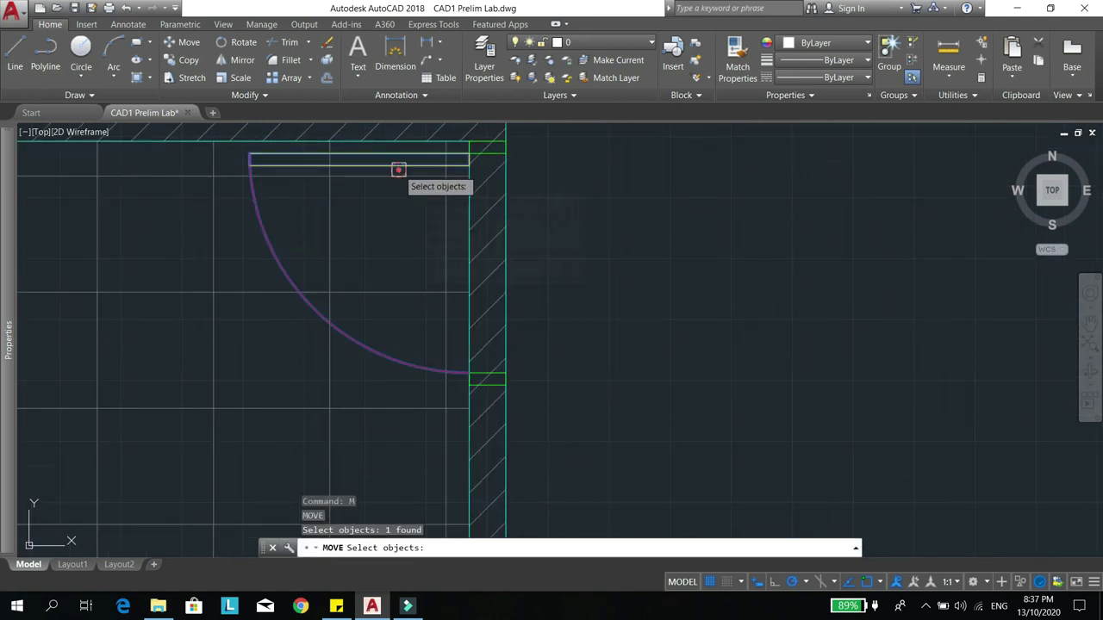
left_click(398, 169)
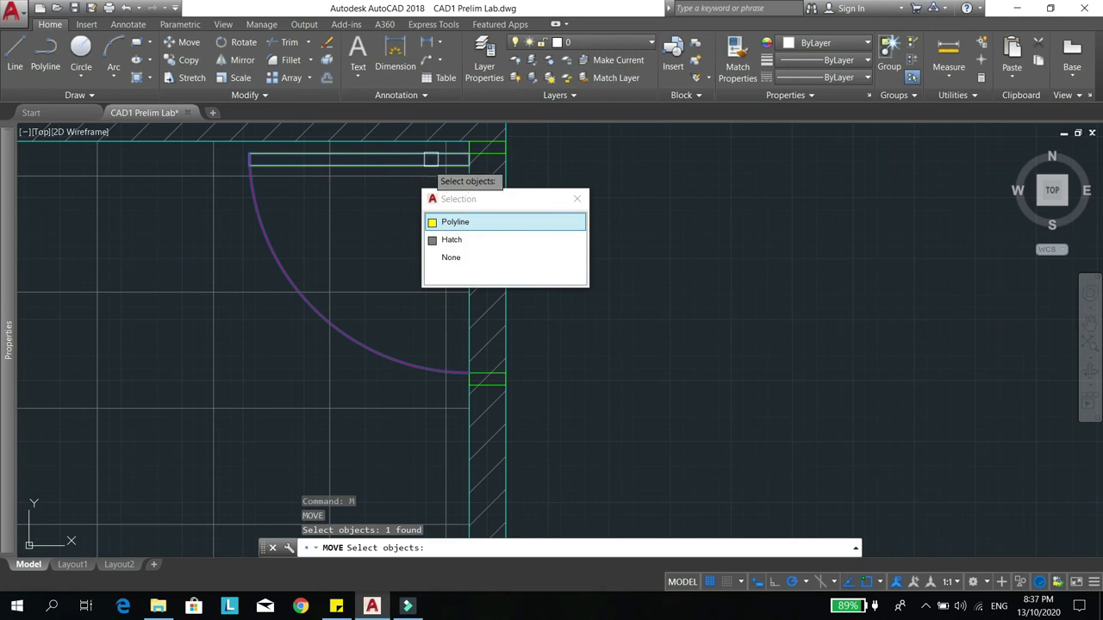
left_click(497, 222)
scroll(494, 158, "up", 2)
left_click(493, 160)
scroll(491, 157, "down", 2)
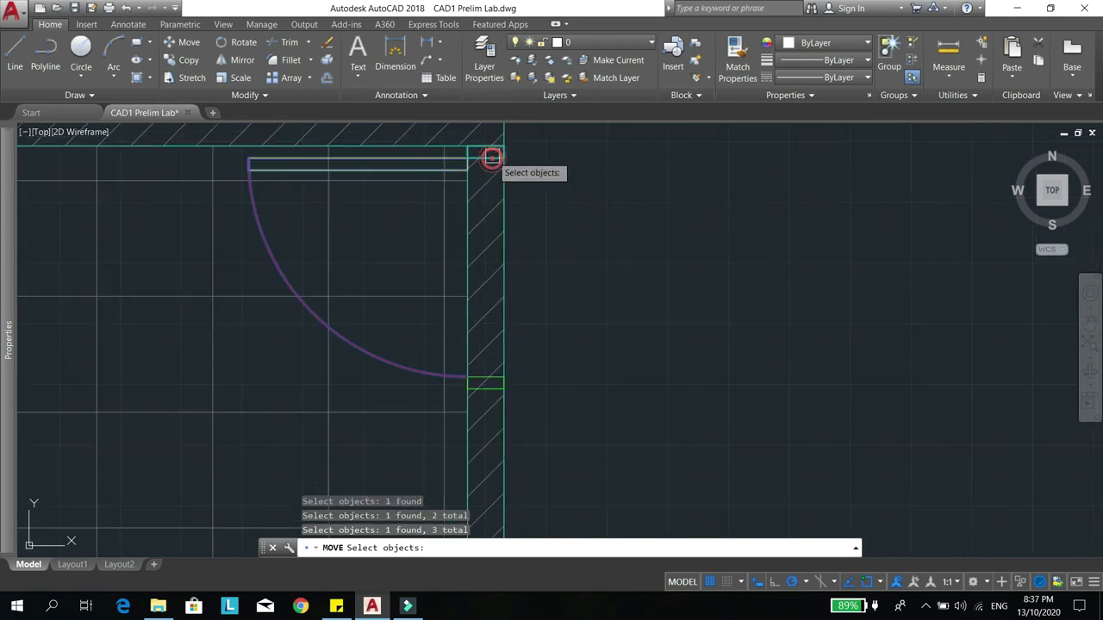
scroll(490, 370, "up", 2)
scroll(492, 387, "down", 4)
left_click(491, 387)
key("Return")
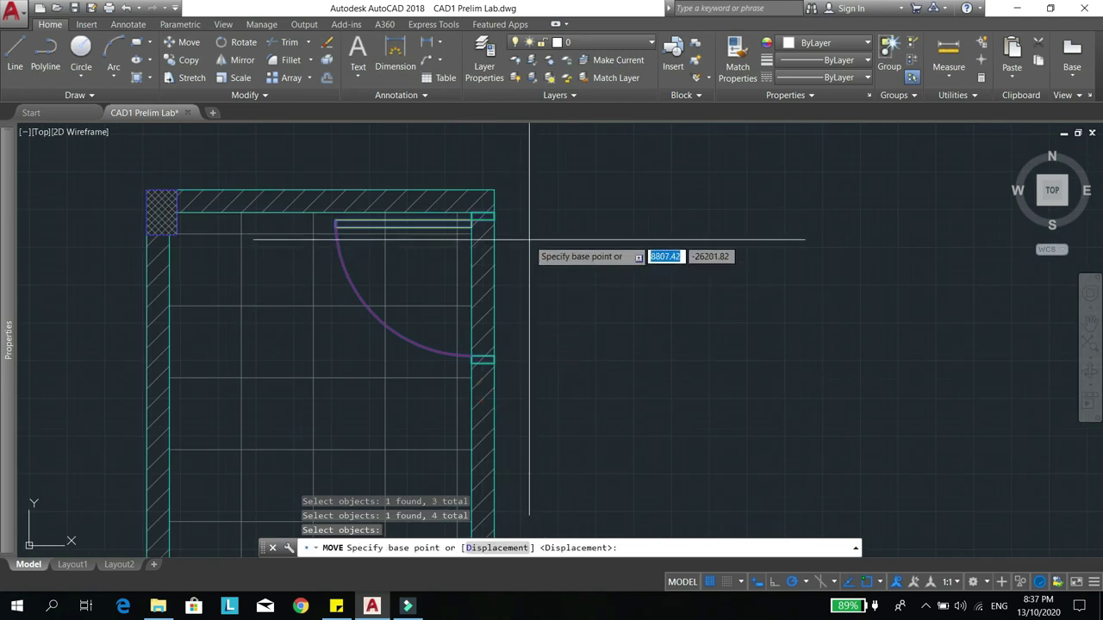
left_click(529, 240)
type("100")
key("Return")
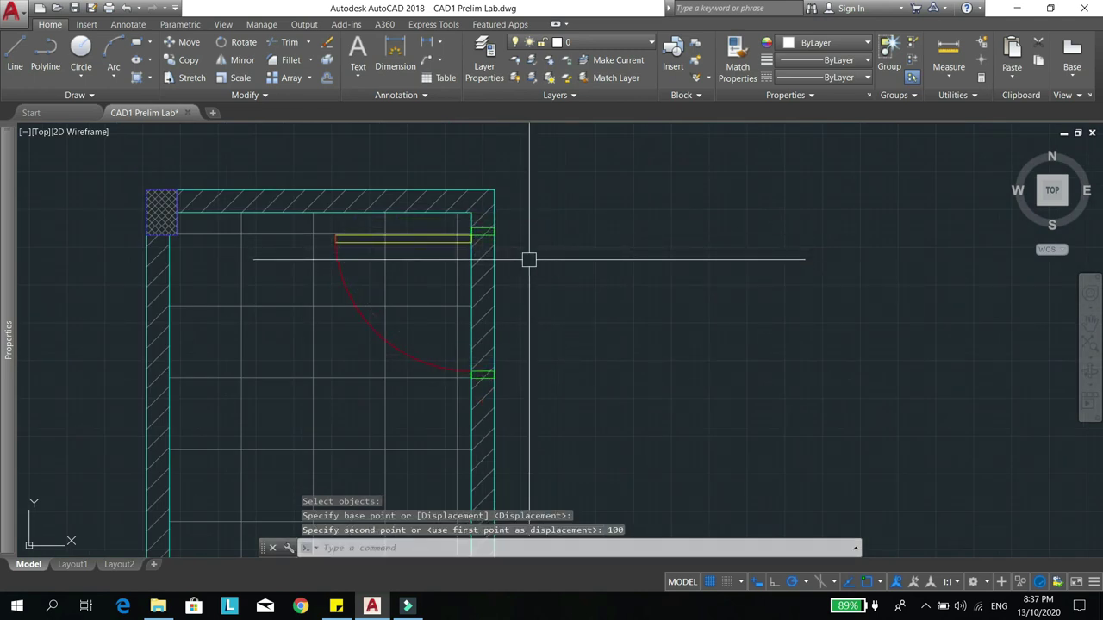
- Draw a closed rectangular wipeout over the door opening, from the upper jamb's top corners to the lower jamb's bottom corners
middle_click_drag(532, 278, 501, 253)
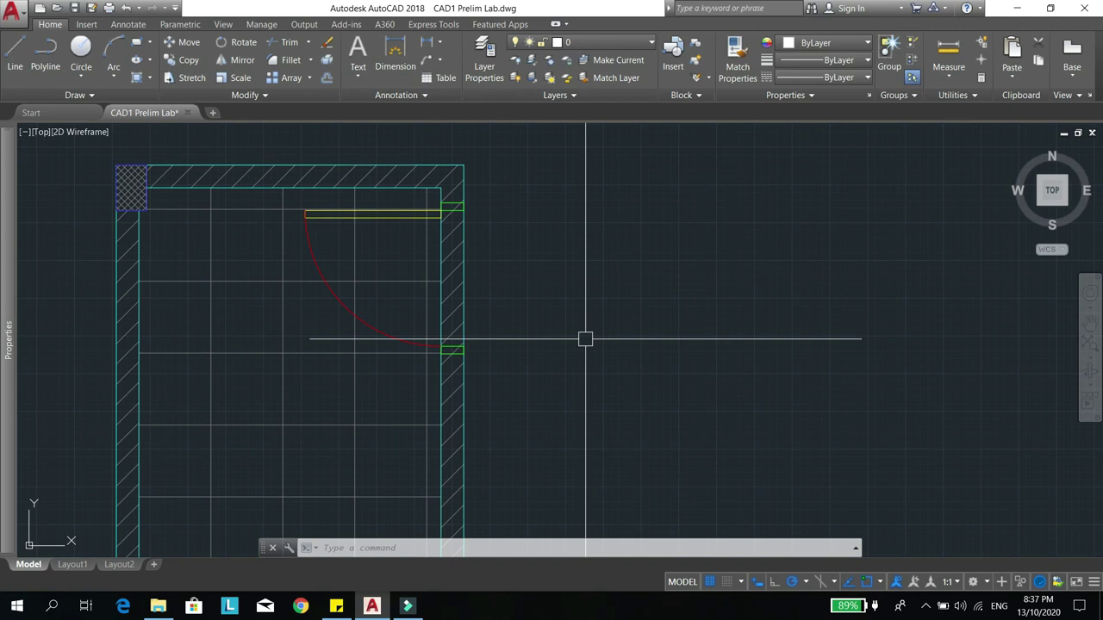
type("wipeout")
key("Return")
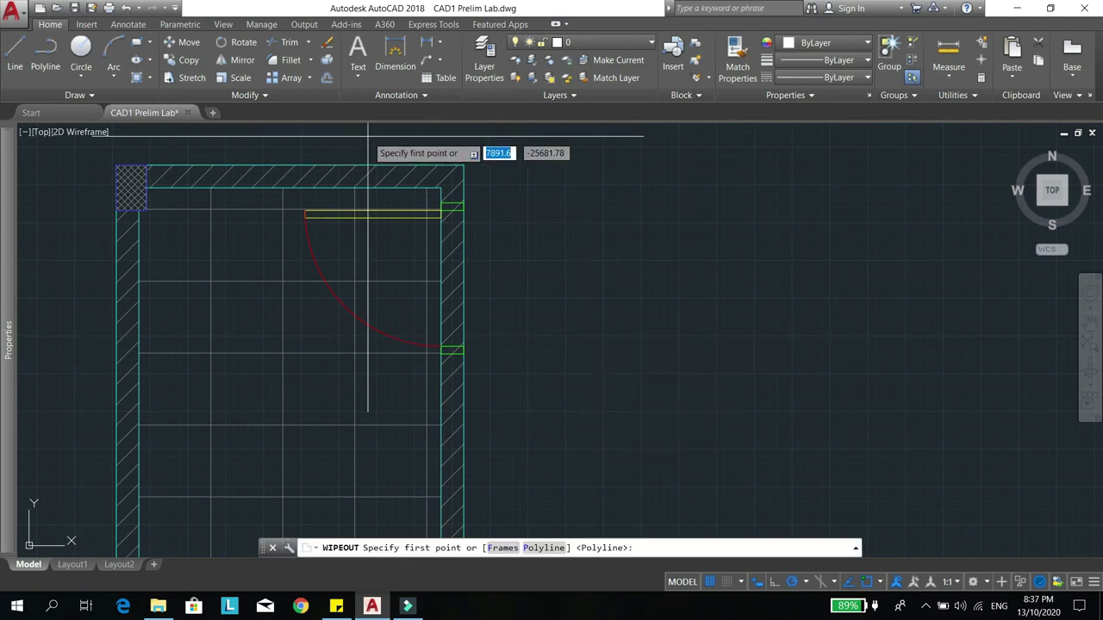
scroll(469, 213, "up", 4)
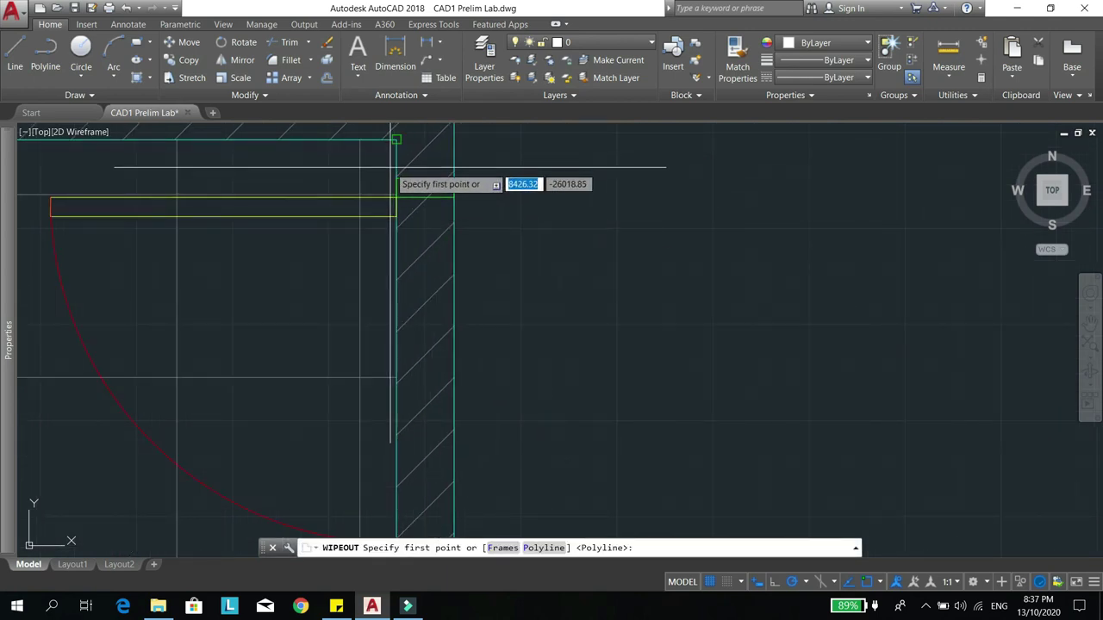
left_click(396, 178)
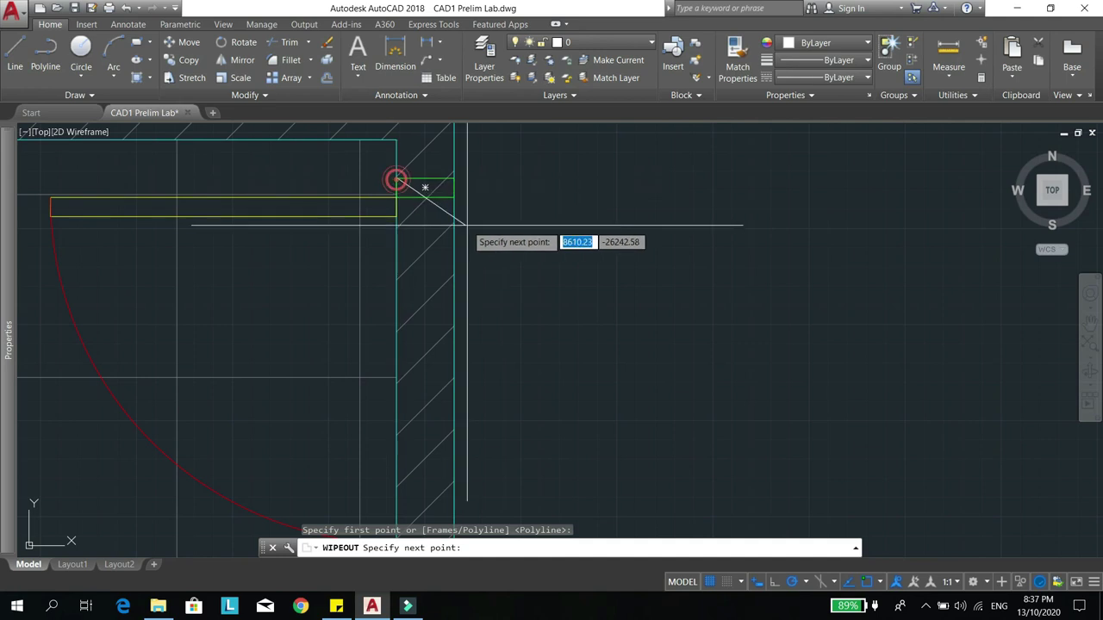
left_click(425, 186)
scroll(425, 186, "down", 4)
scroll(463, 357, "up", 3)
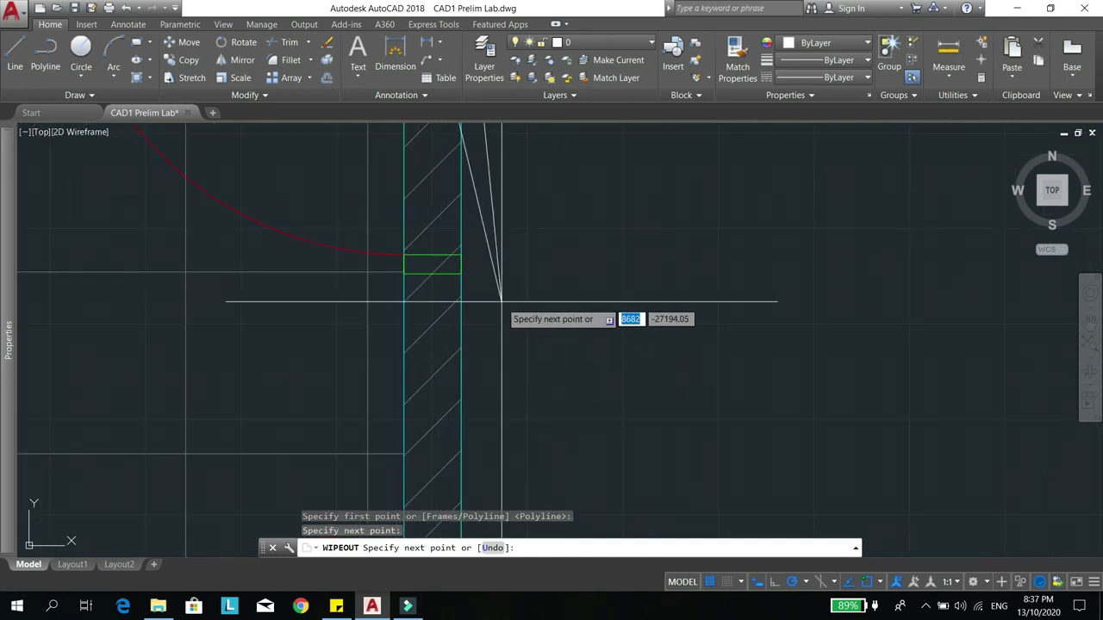
left_click(457, 267)
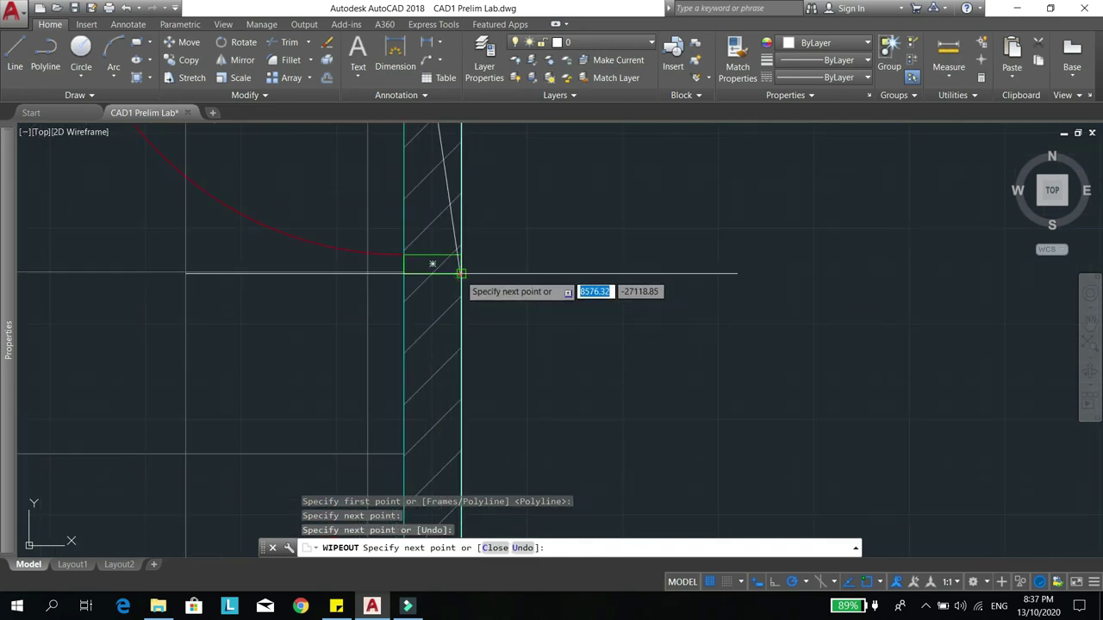
left_click(404, 269)
scroll(451, 290, "down", 4)
scroll(444, 213, "up", 3)
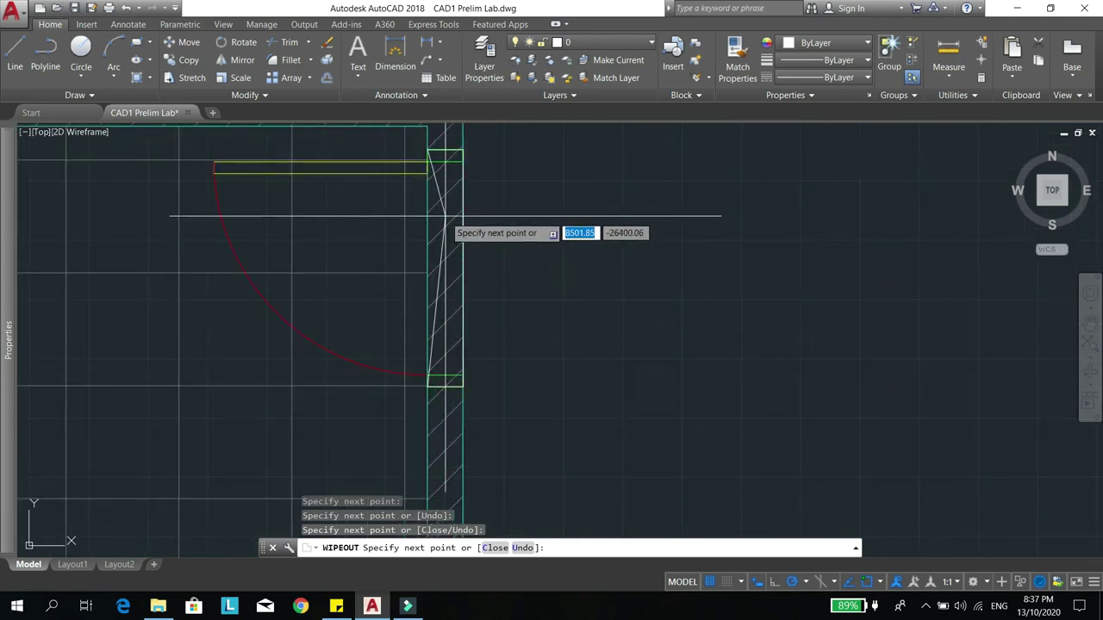
key("Return")
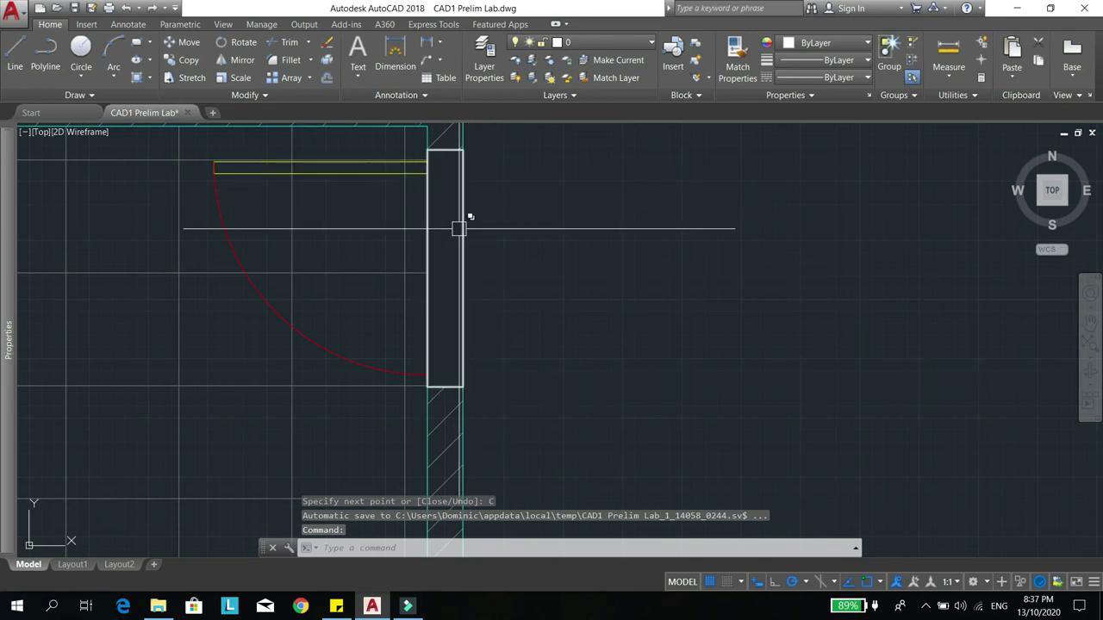
- Change the draw order of the door opening's wipeout to Under objects, with the upper and lower jamb polylines as reference objects
scroll(479, 199, "down", 2)
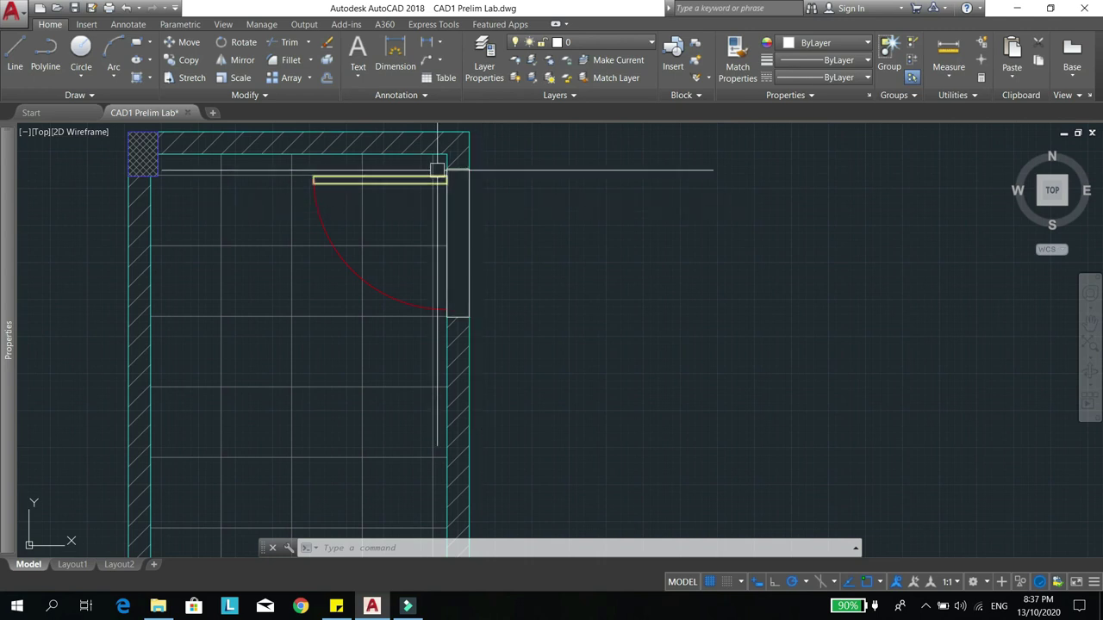
scroll(448, 192, "up", 2)
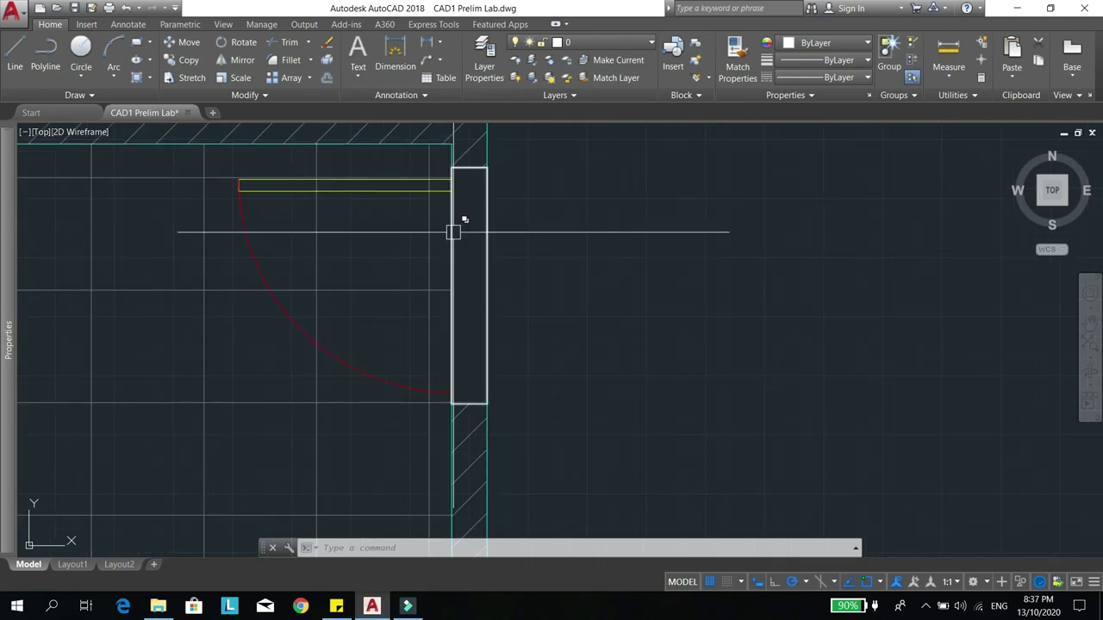
mouse_move(449, 236)
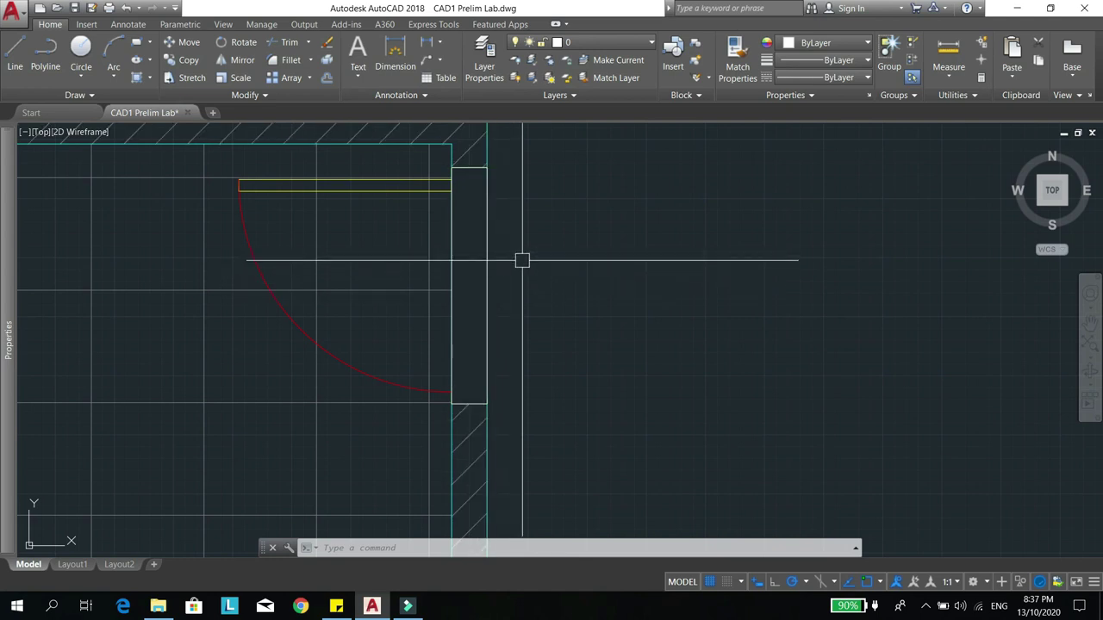
type("DR")
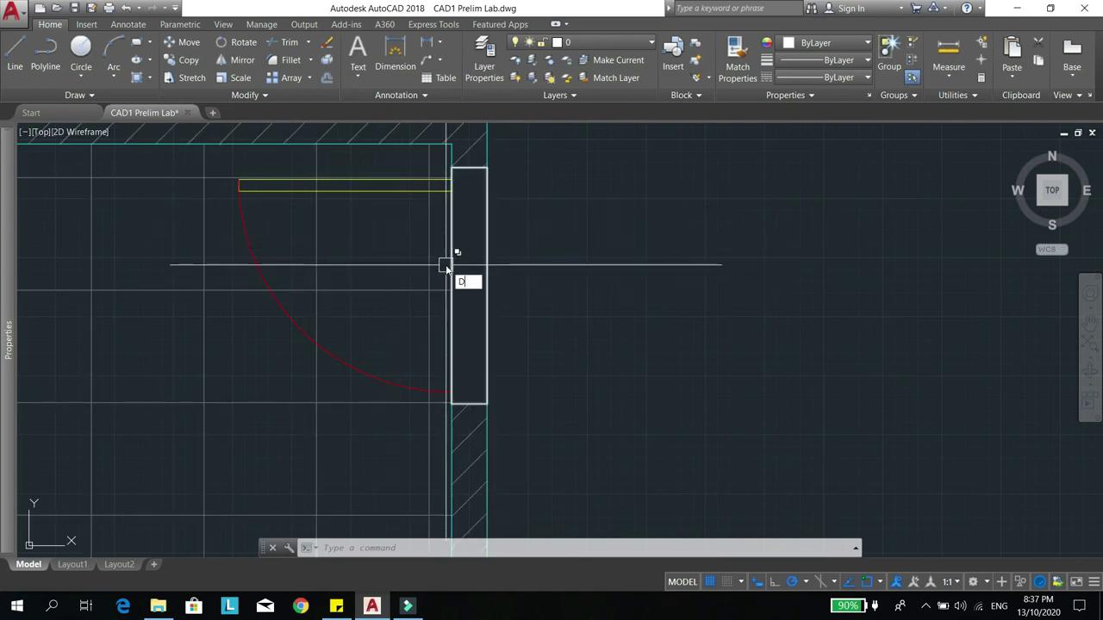
key("Return")
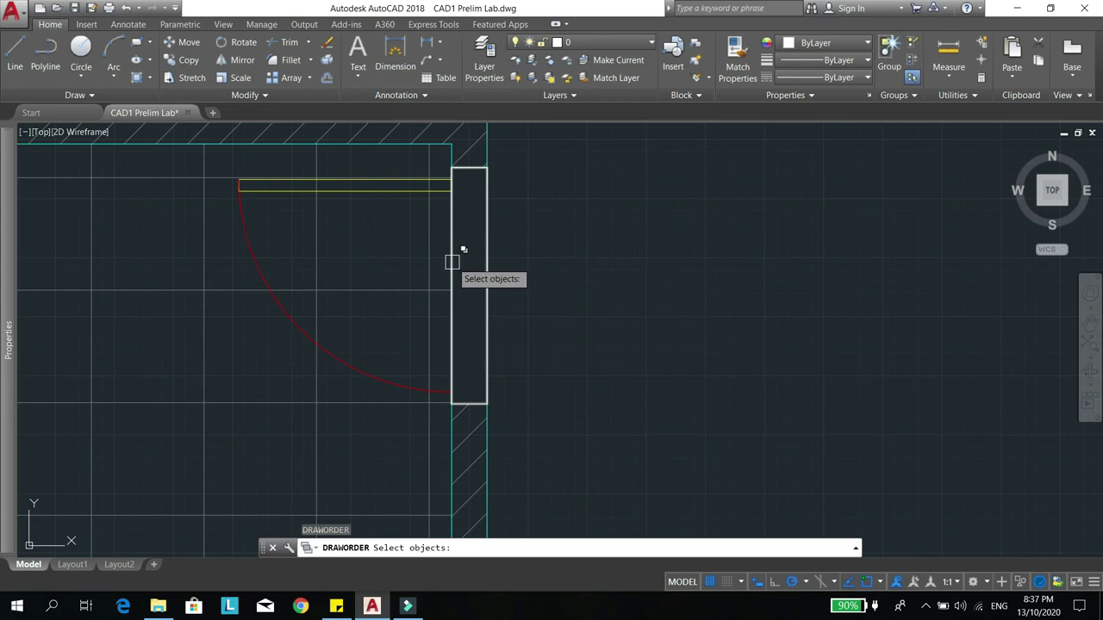
left_click(451, 261)
left_click(504, 314)
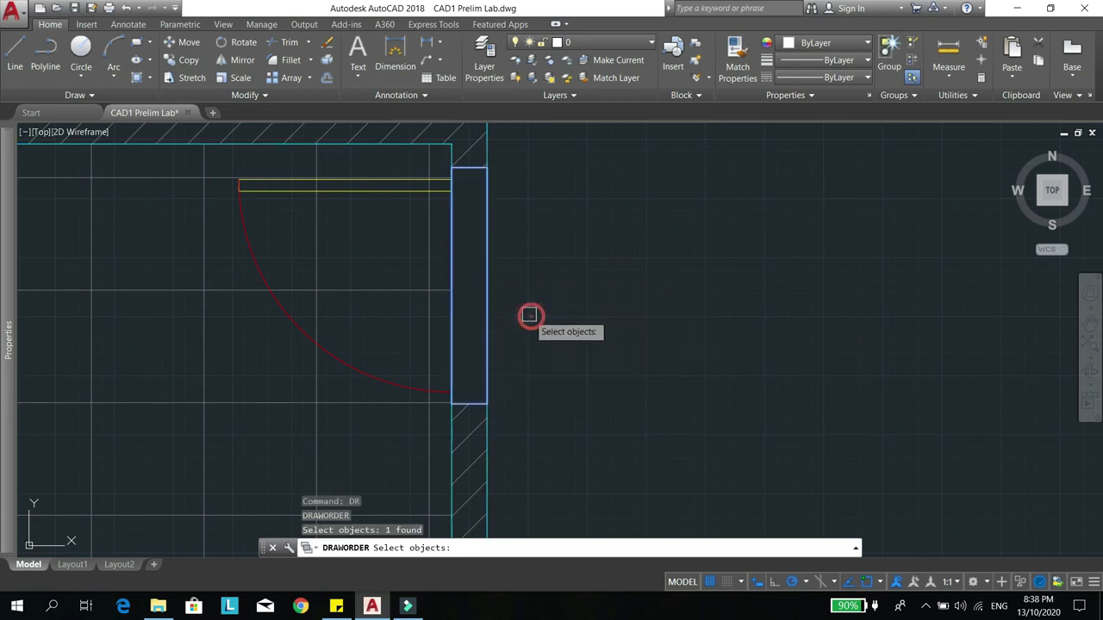
key("Return")
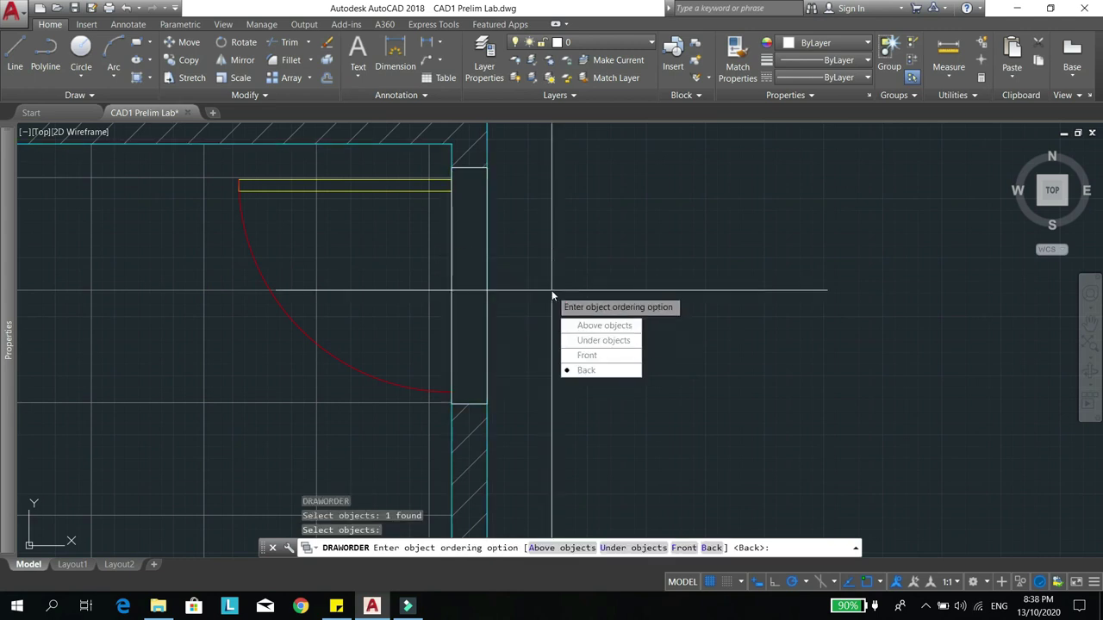
left_click(604, 340)
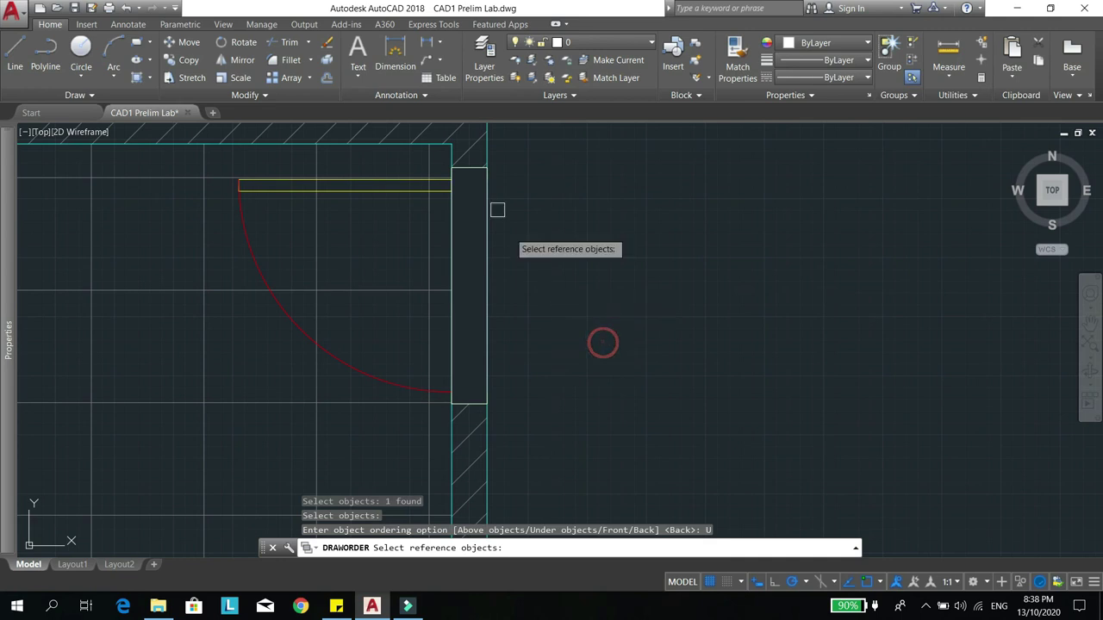
scroll(499, 207, "up", 4)
left_click(505, 224)
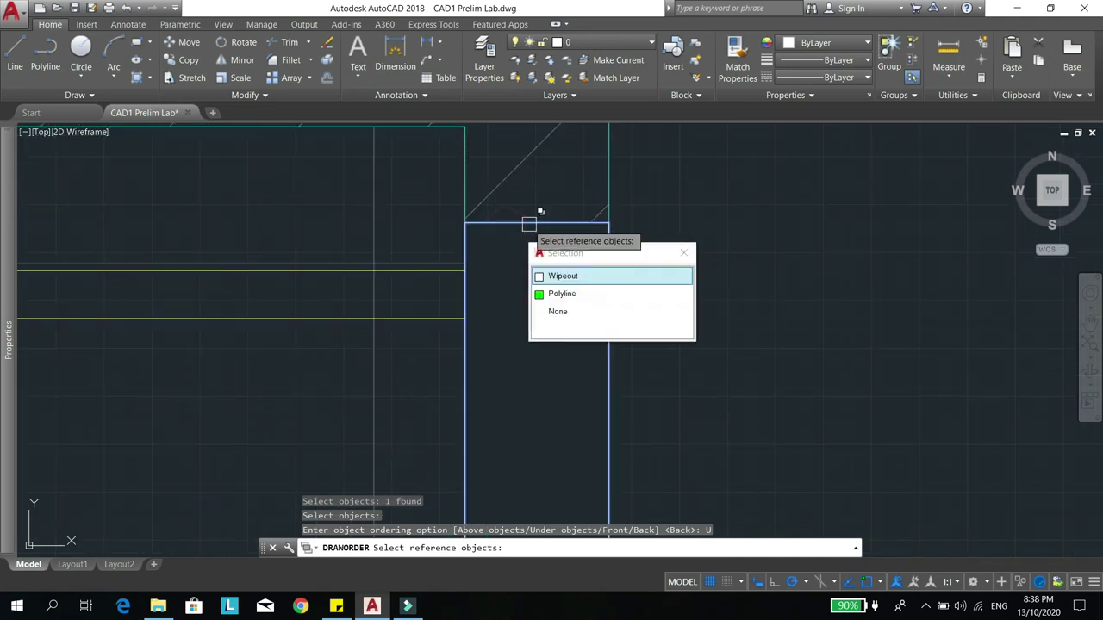
left_click(583, 295)
scroll(528, 212, "down", 5)
scroll(500, 423, "up", 4)
left_click(487, 427)
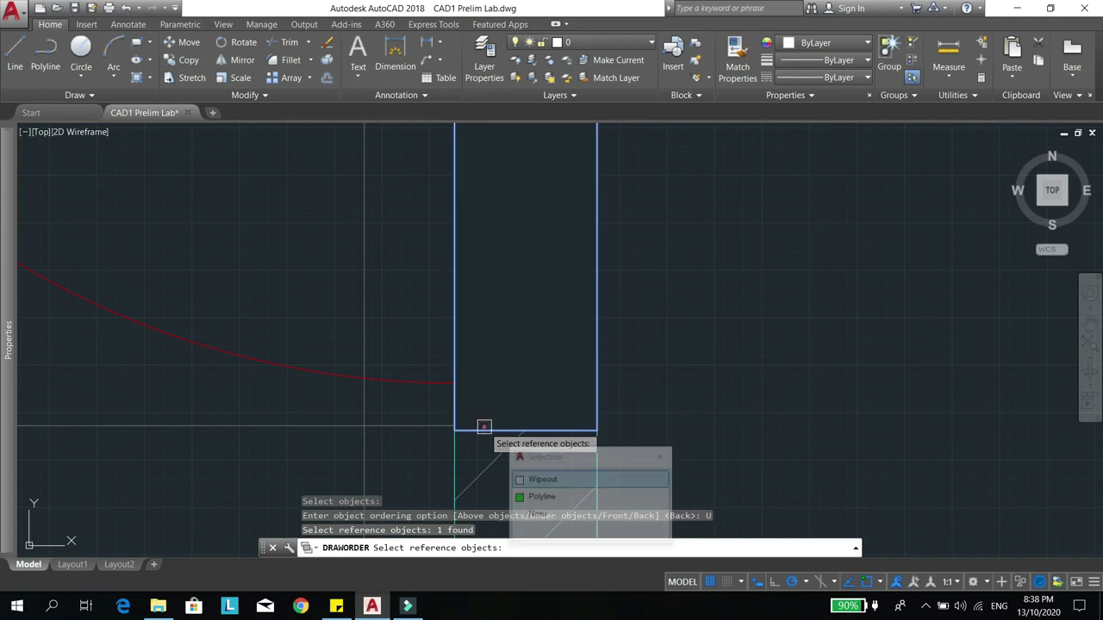
left_click(536, 497)
scroll(497, 426, "down", 5)
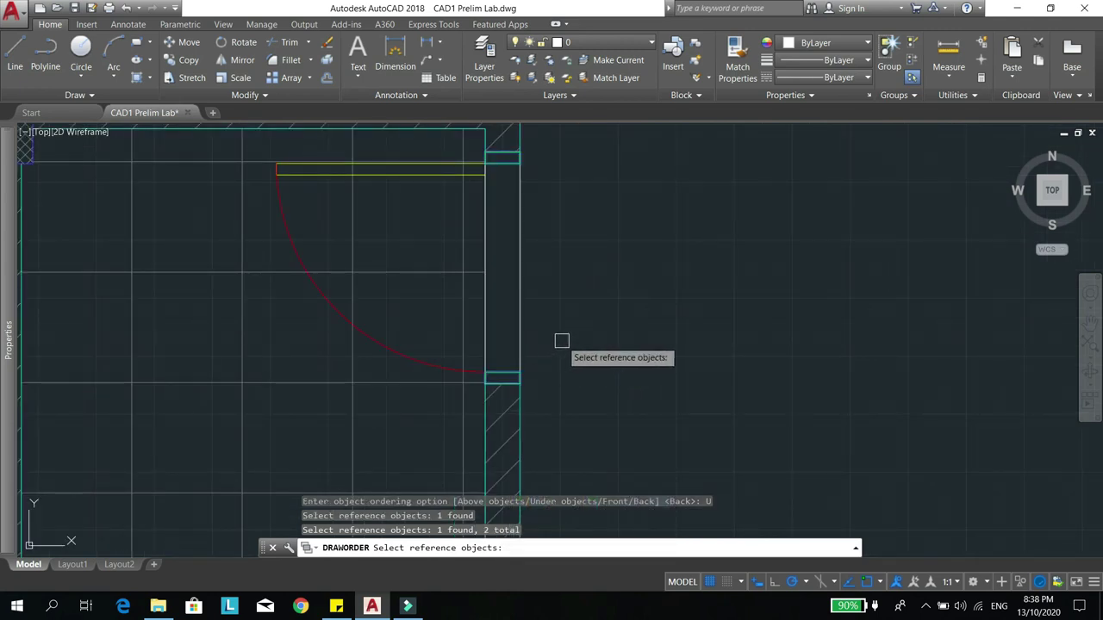
key("Return")
scroll(608, 250, "down", 2)
middle_click_drag(603, 300, 496, 275)
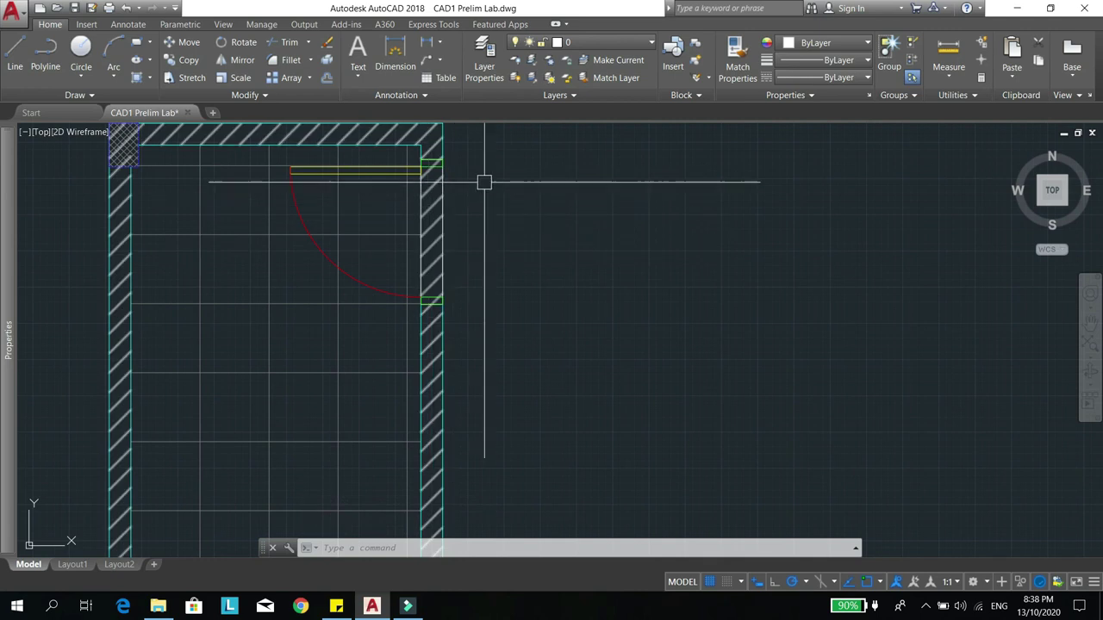
middle_click_drag(494, 273, 610, 256)
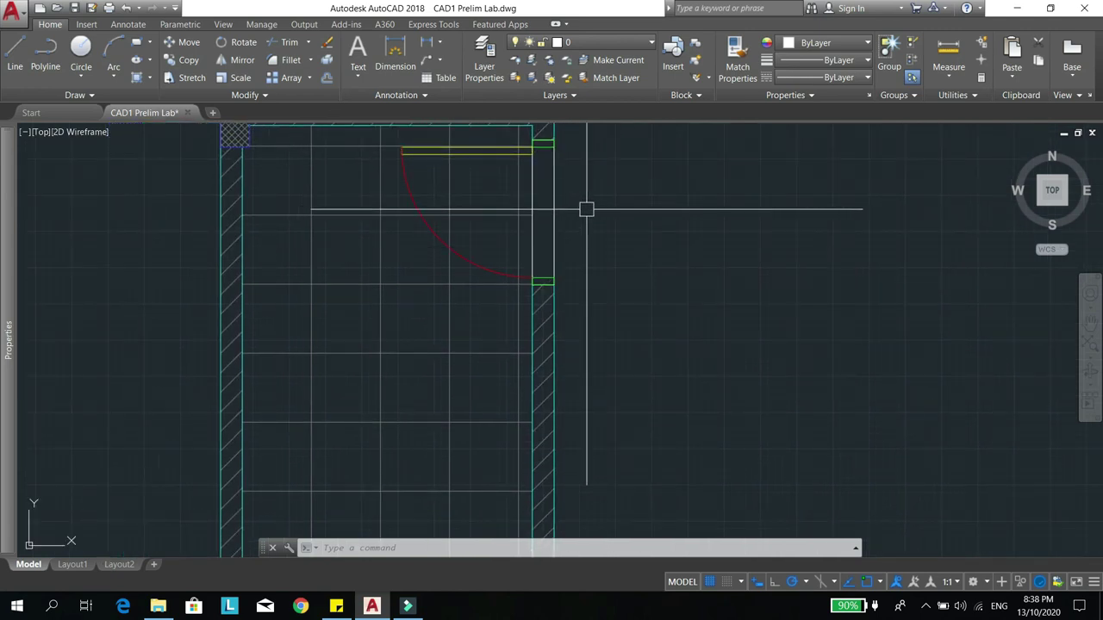
- Create a new layer named WIPEOUT and set its colour to red
mouse_move(555, 191)
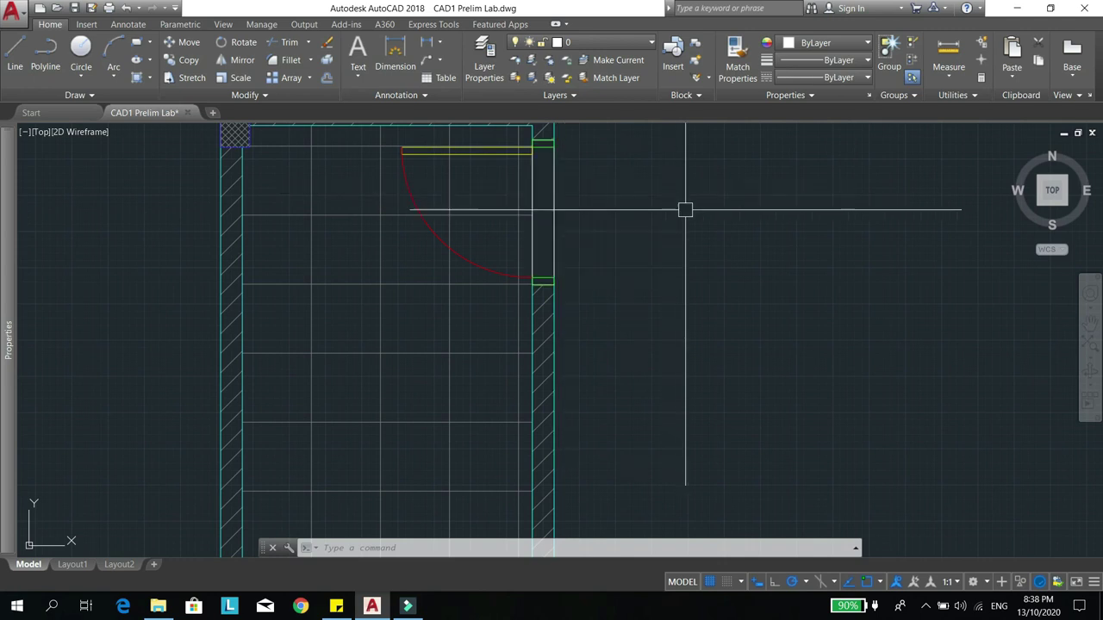
type("a")
key("Return")
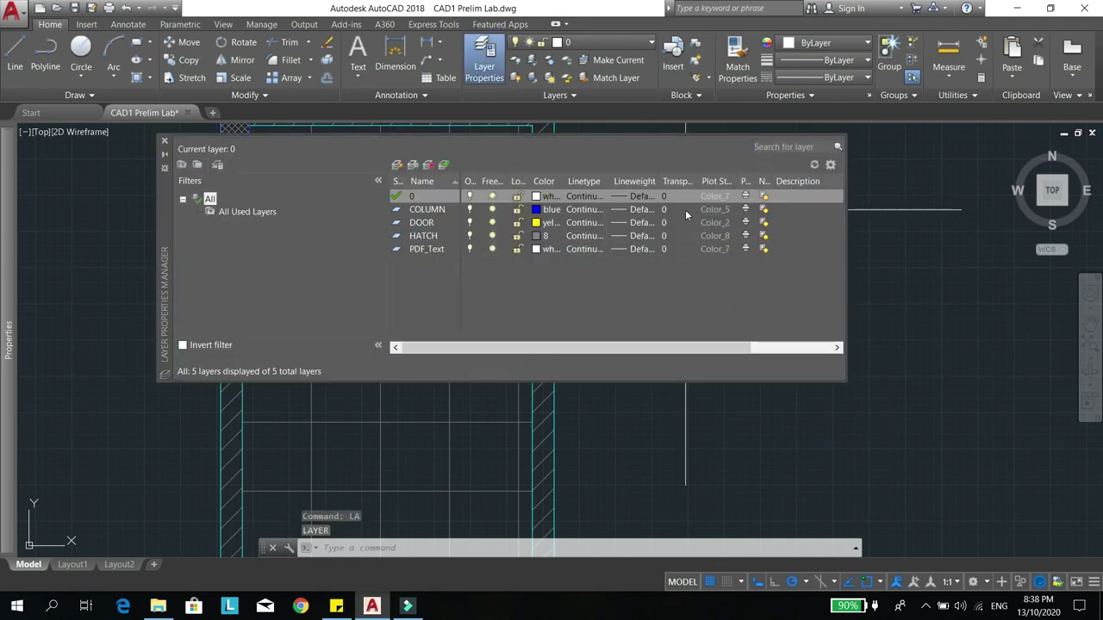
left_click(397, 165)
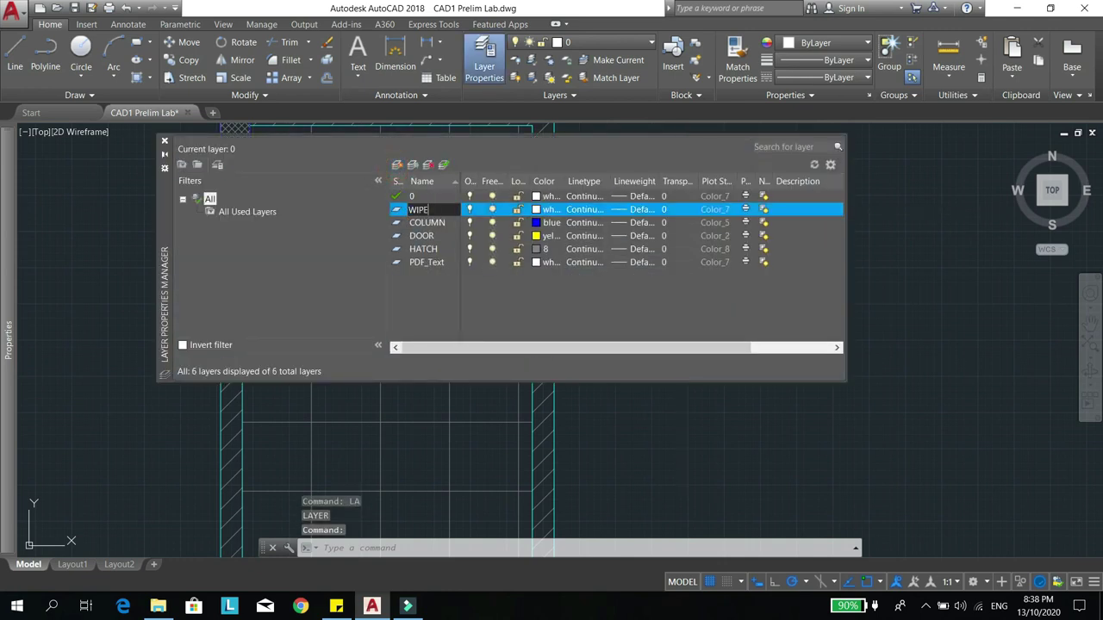
key("Return")
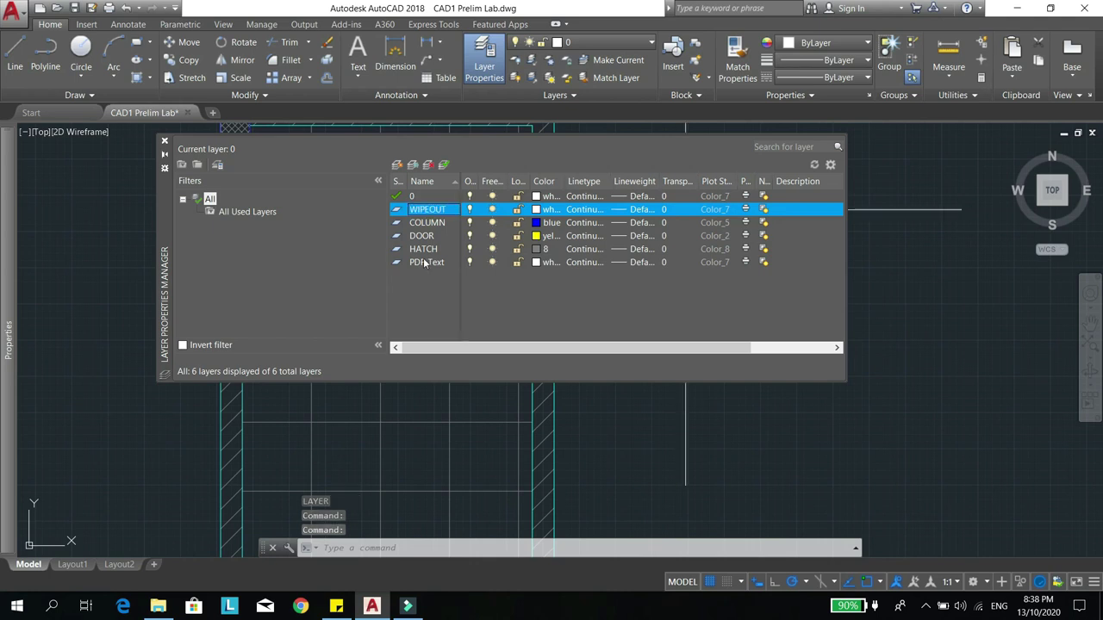
left_click(537, 212)
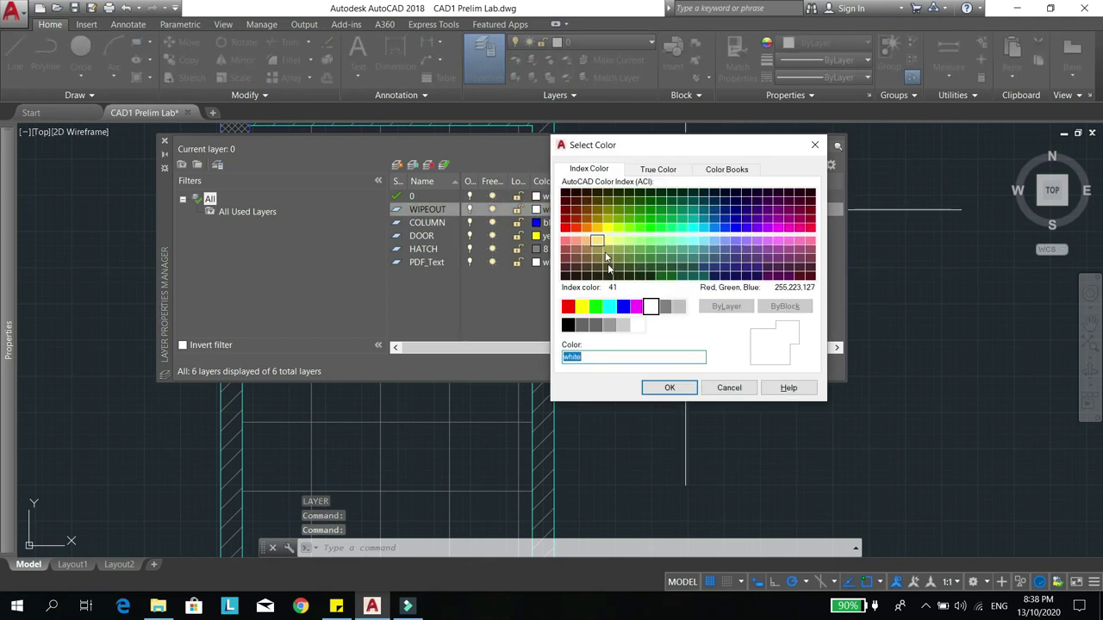
left_click(568, 307)
left_click(670, 388)
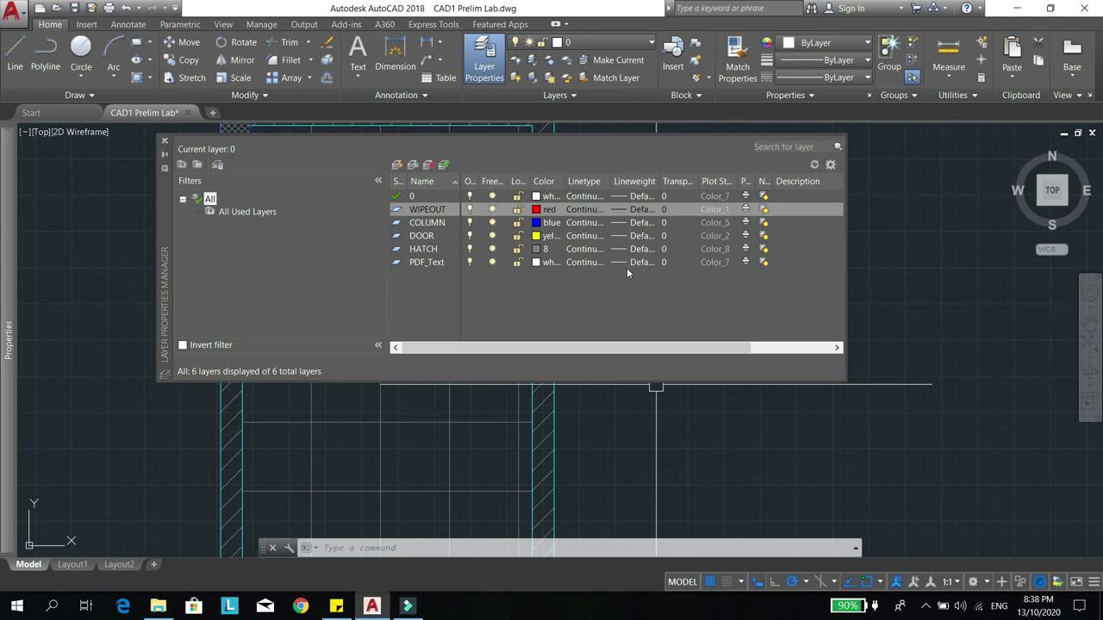
key("Return")
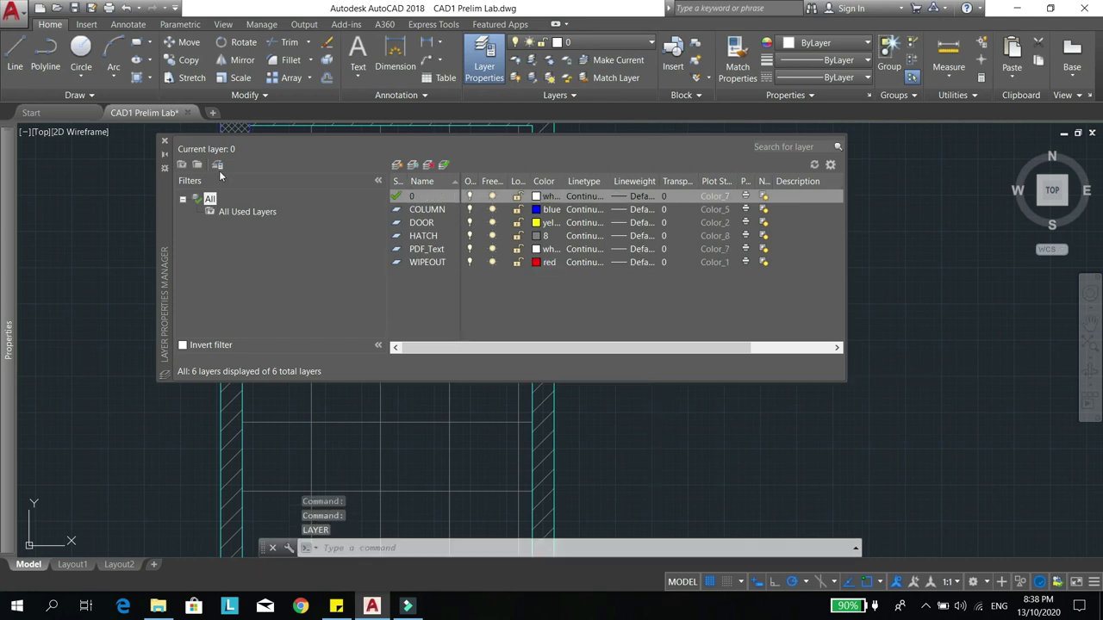
left_click(162, 140)
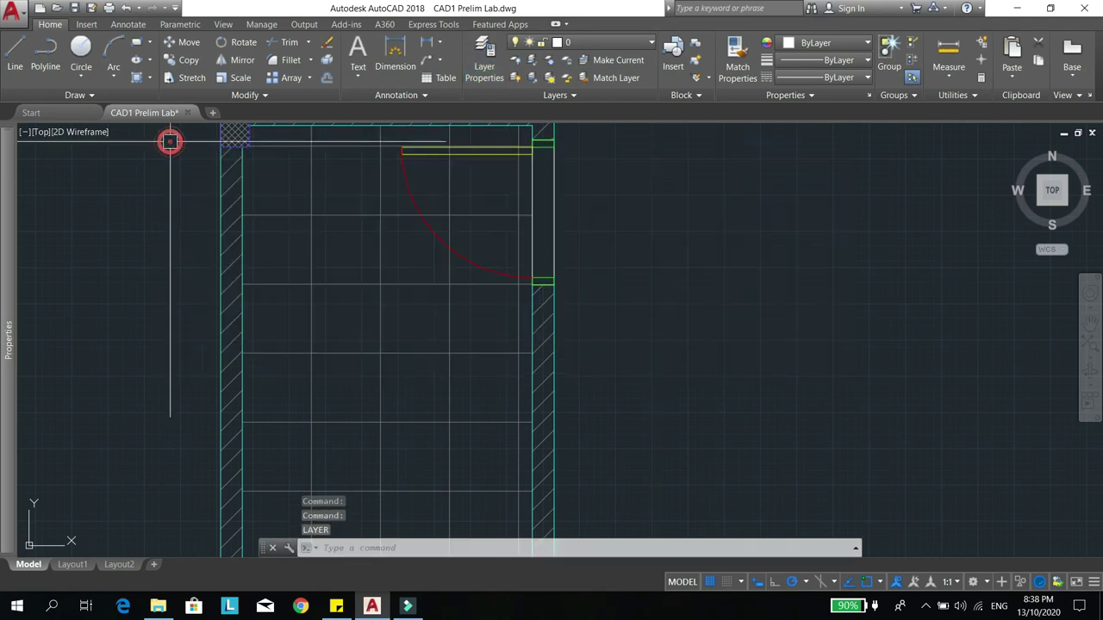
- Move the door opening's wipeout from layer 0 to the WIPEOUT layer
left_click(552, 179)
left_click(552, 180)
left_click(621, 231)
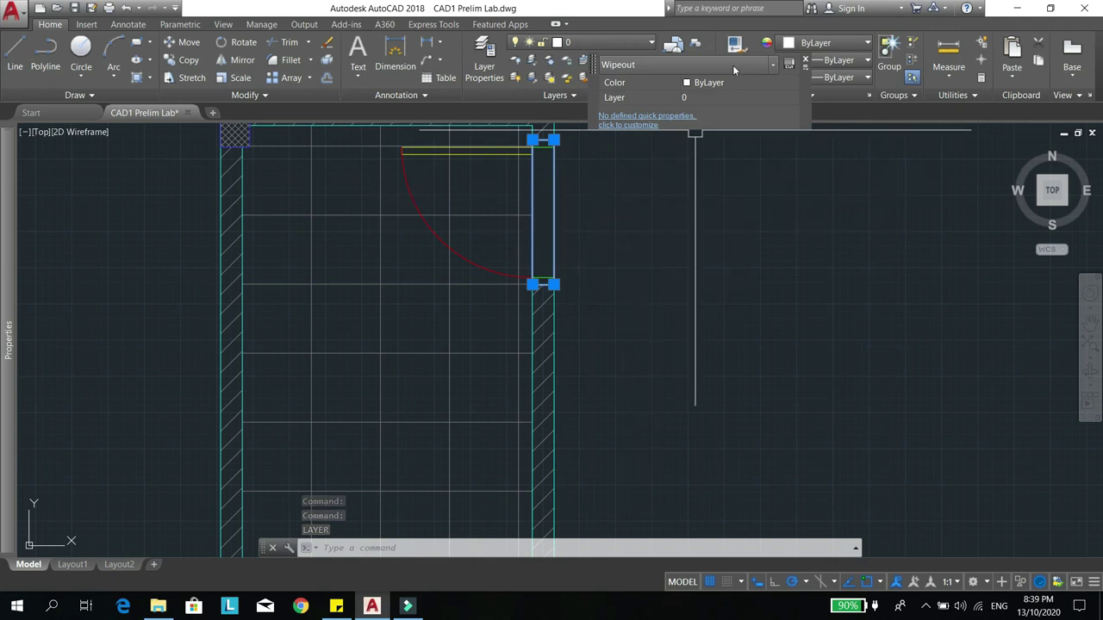
left_click(746, 82)
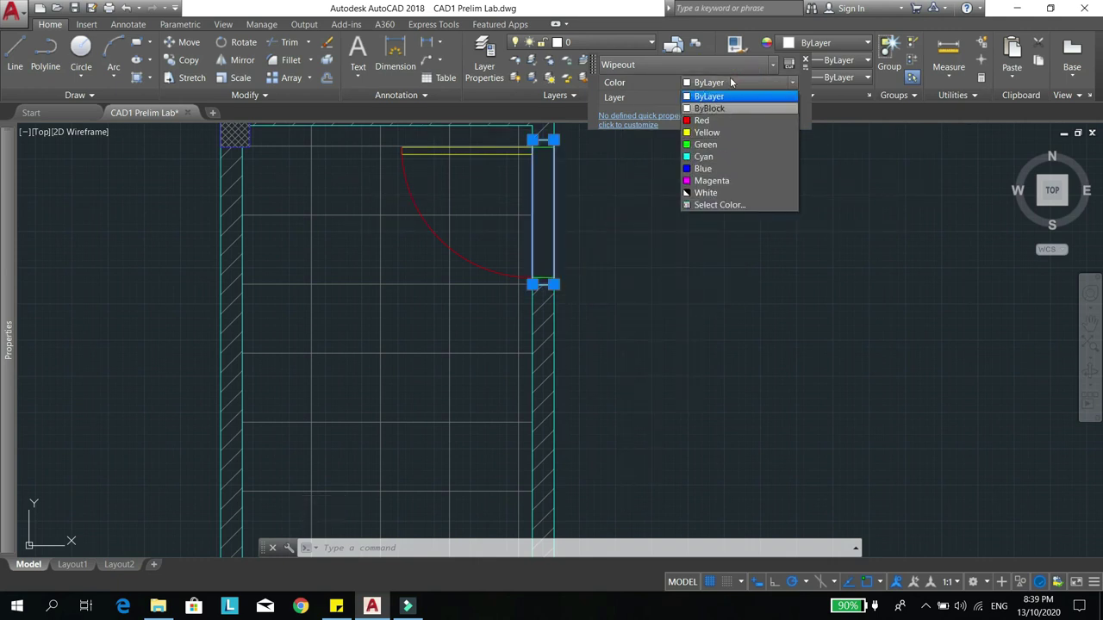
left_click(734, 97)
left_click(748, 97)
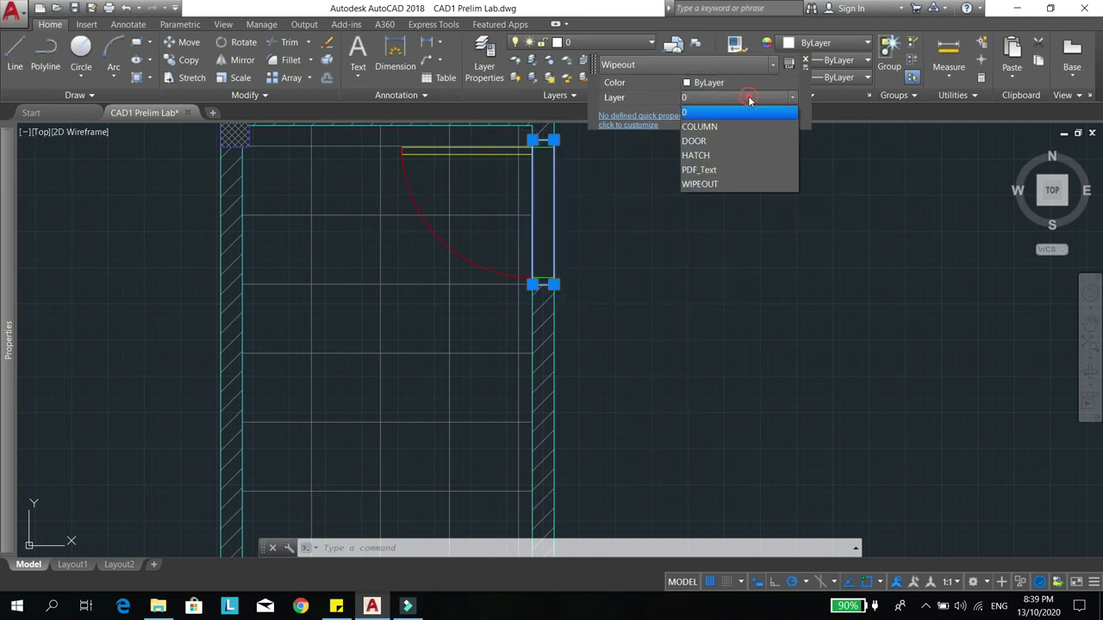
left_click(725, 184)
key("Escape")
- Set the Wipeout frames mode to OFF and test selecting the door opening's wipeout at its hidden edge
mouse_move(581, 260)
middle_mouse_down()
mouse_move(687, 279)
mouse_move(620, 288)
middle_mouse_up()
scroll(671, 268, "down", 2)
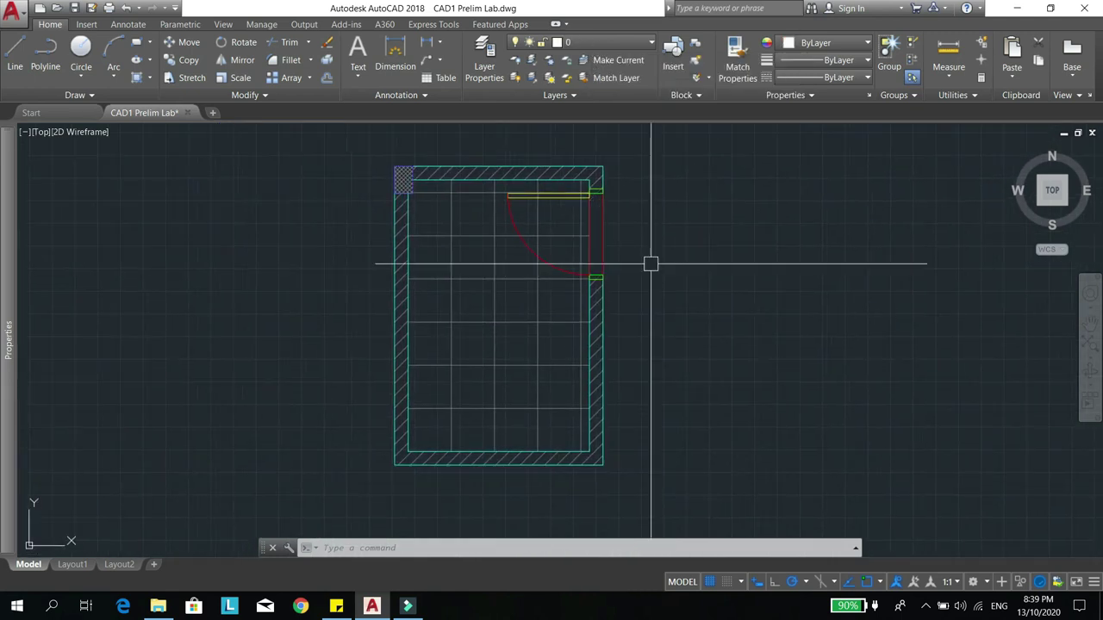
left_click(608, 221)
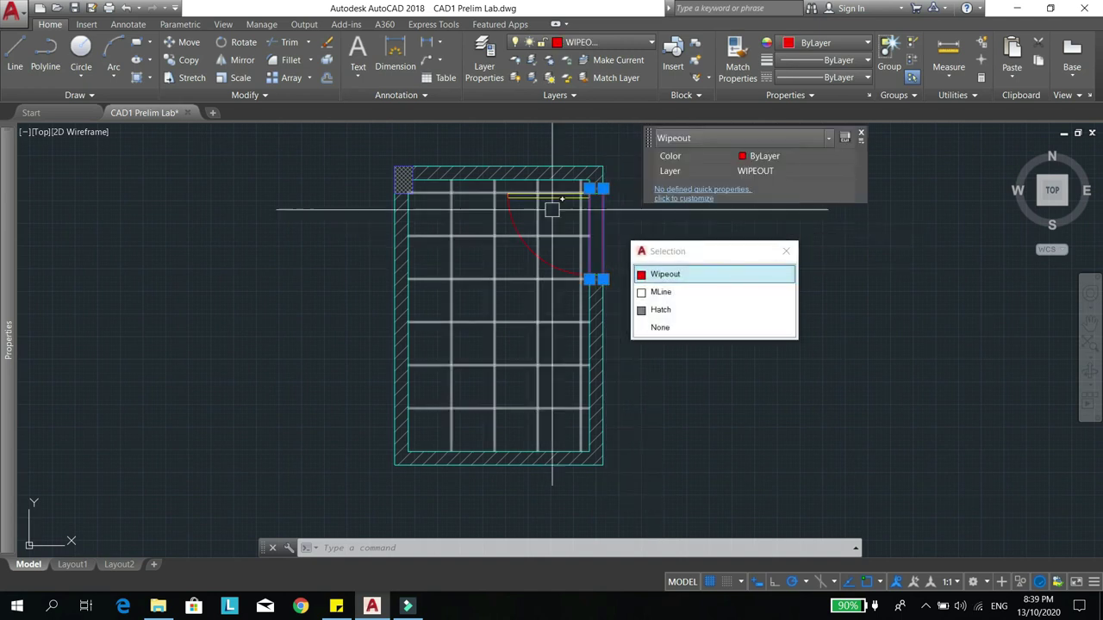
middle_click_drag(615, 209, 560, 205)
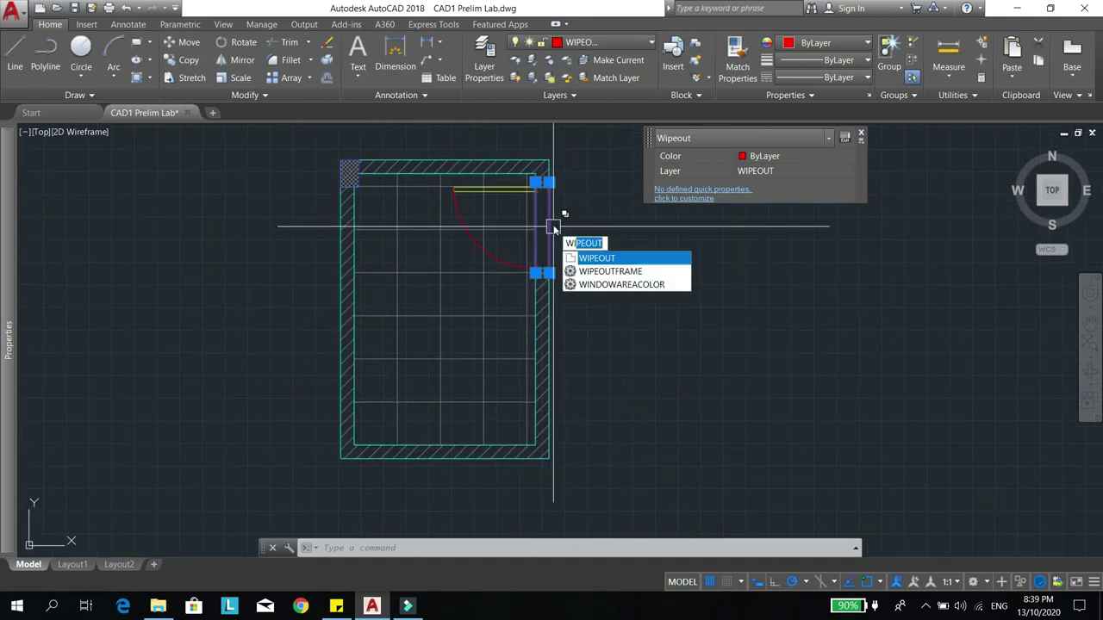
key("Return")
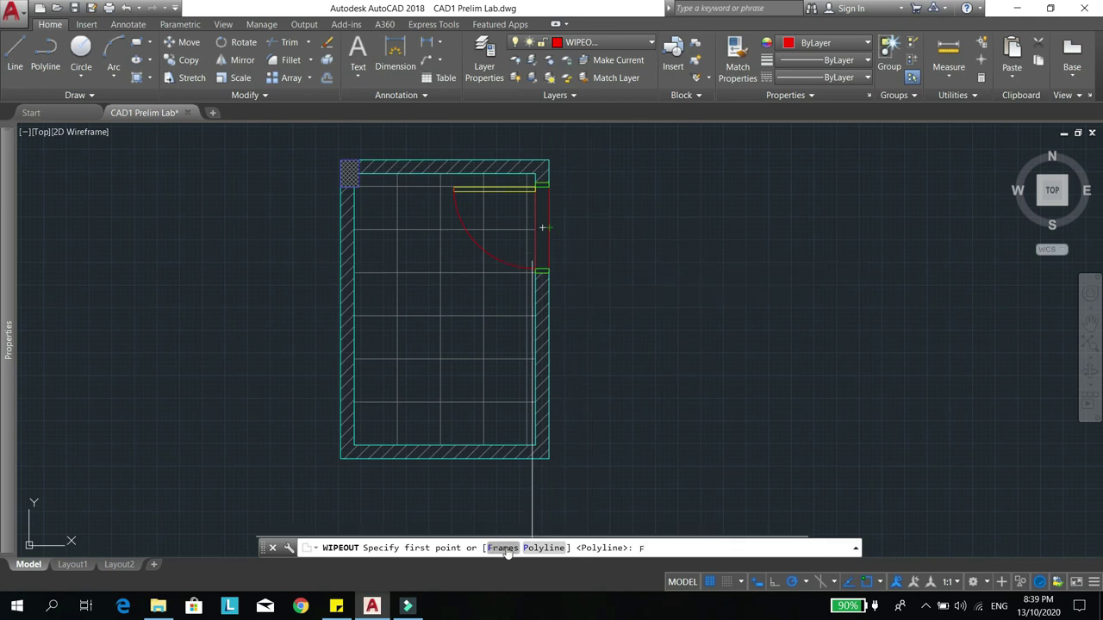
left_click(504, 548)
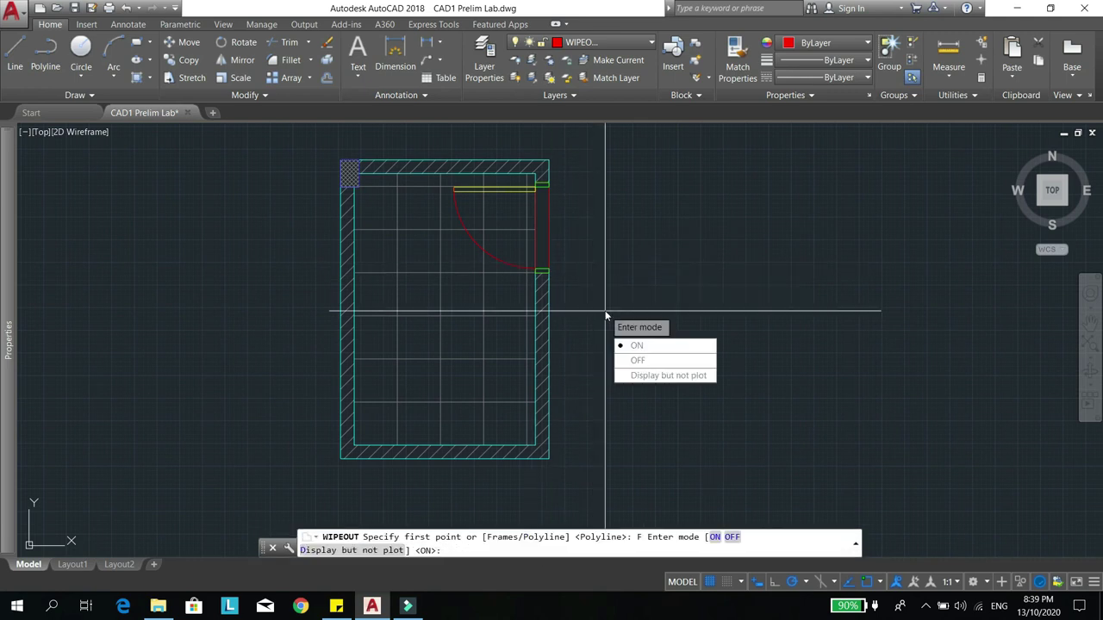
left_click(651, 360)
scroll(546, 178, "up", 2)
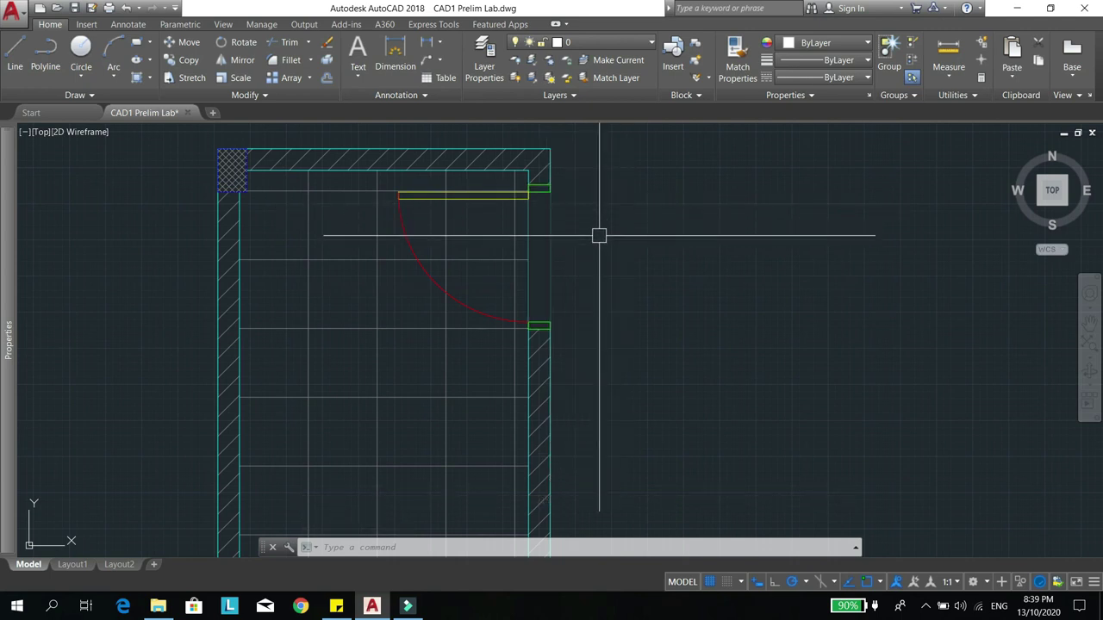
left_click(552, 243)
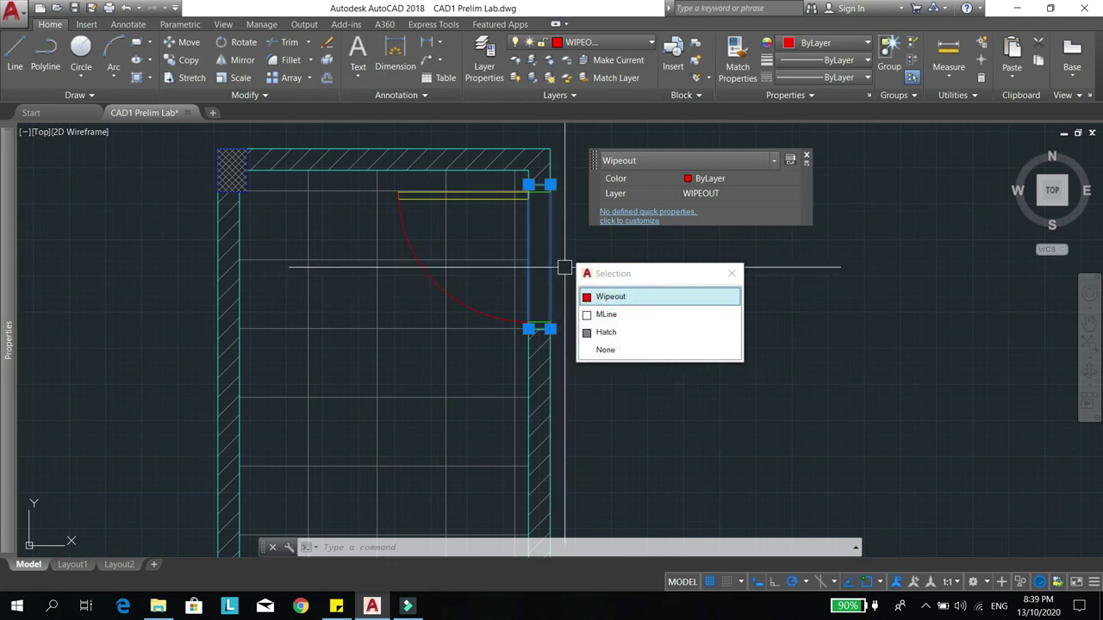
key("Escape")
- Set the Wipeout frames mode to Display but not plot
middle_click_drag(593, 258, 581, 268)
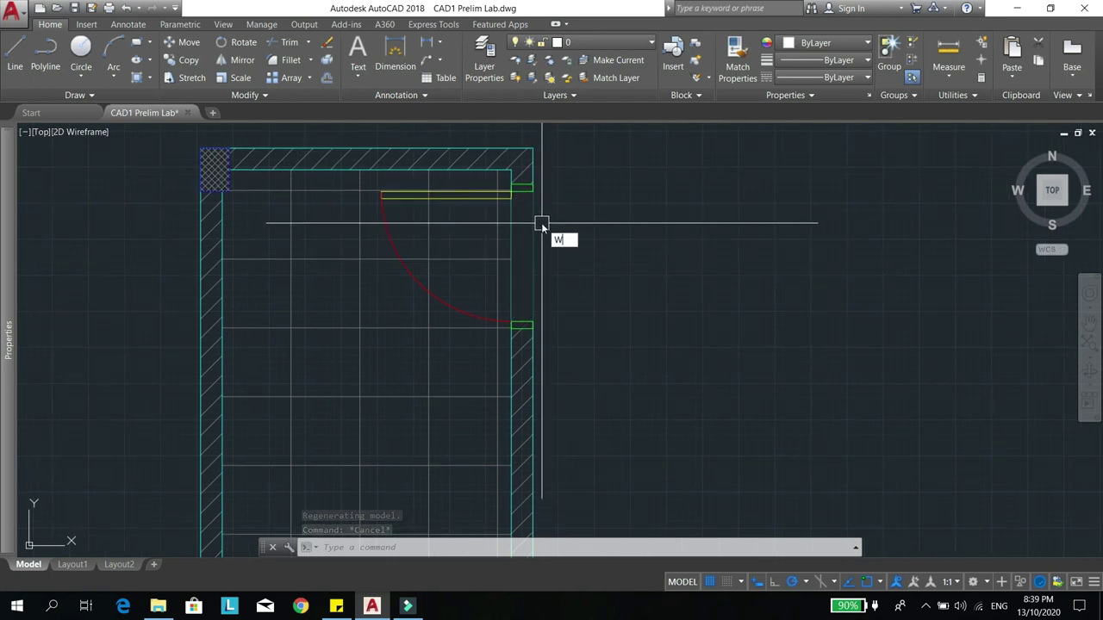
type("IPEOUT")
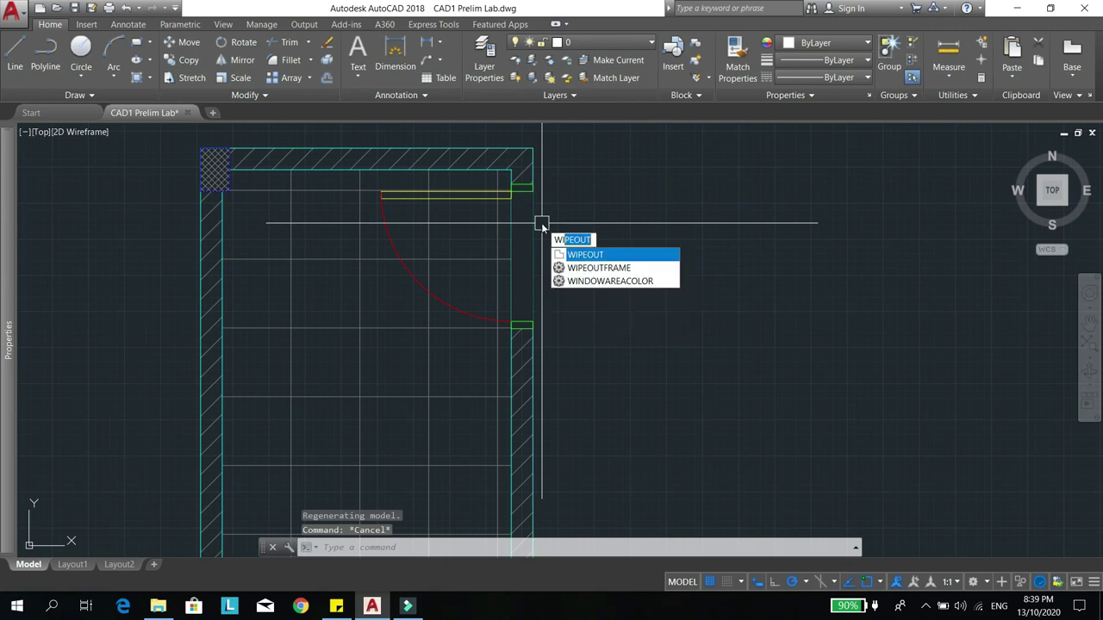
key("Return")
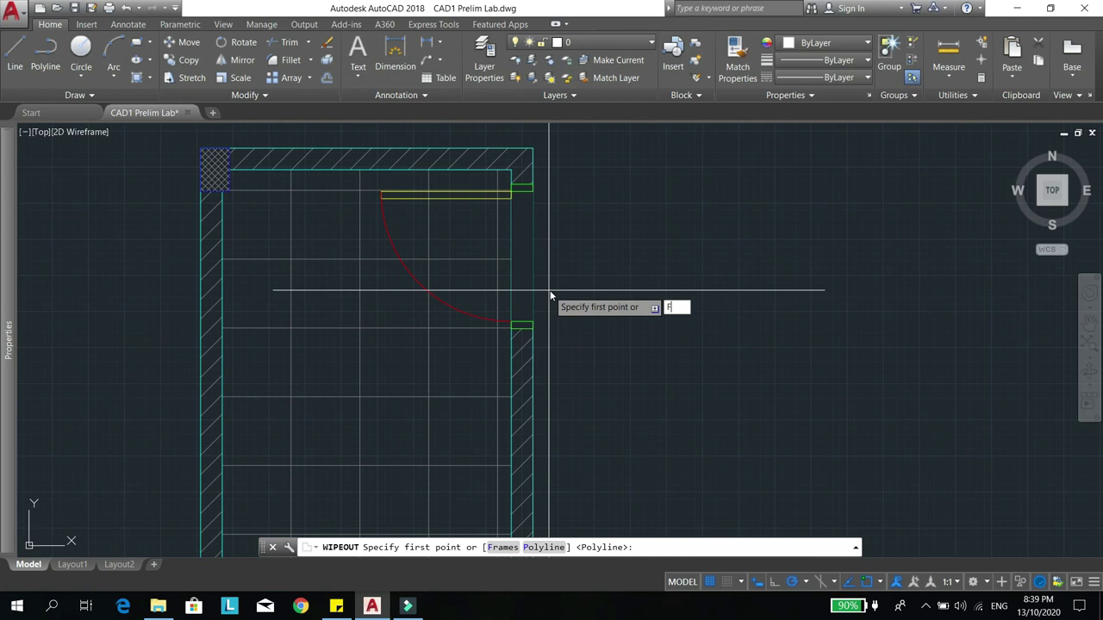
type("F")
key("Return")
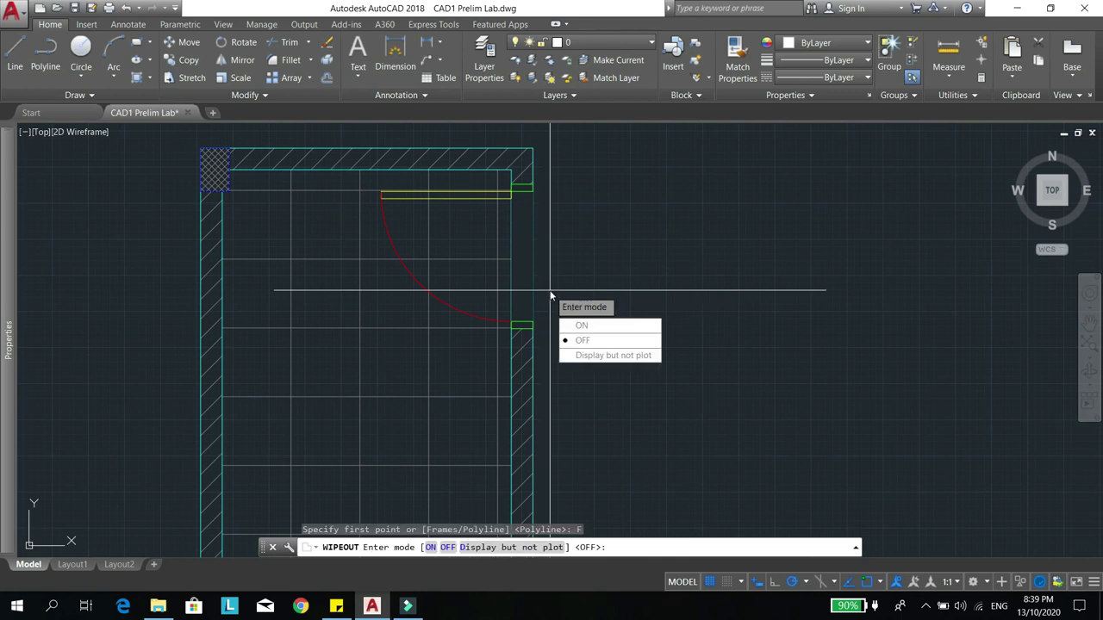
left_click(590, 356)
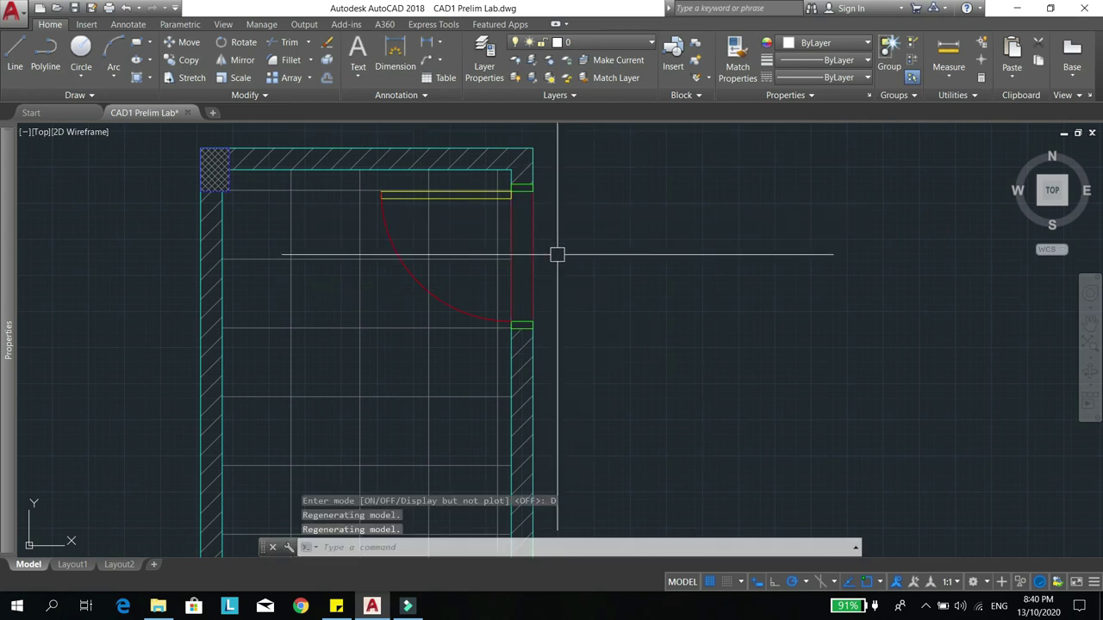
scroll(557, 254, "down", 3)
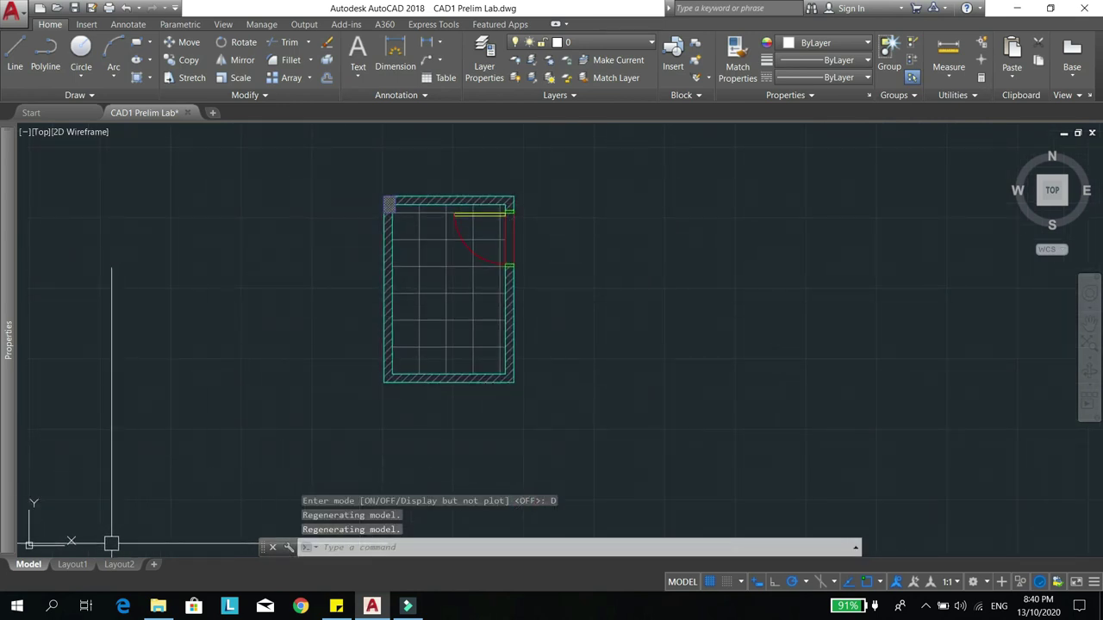
- Switch to Layout1 and erase the existing viewport inside the sheet border
mouse_move(76, 564)
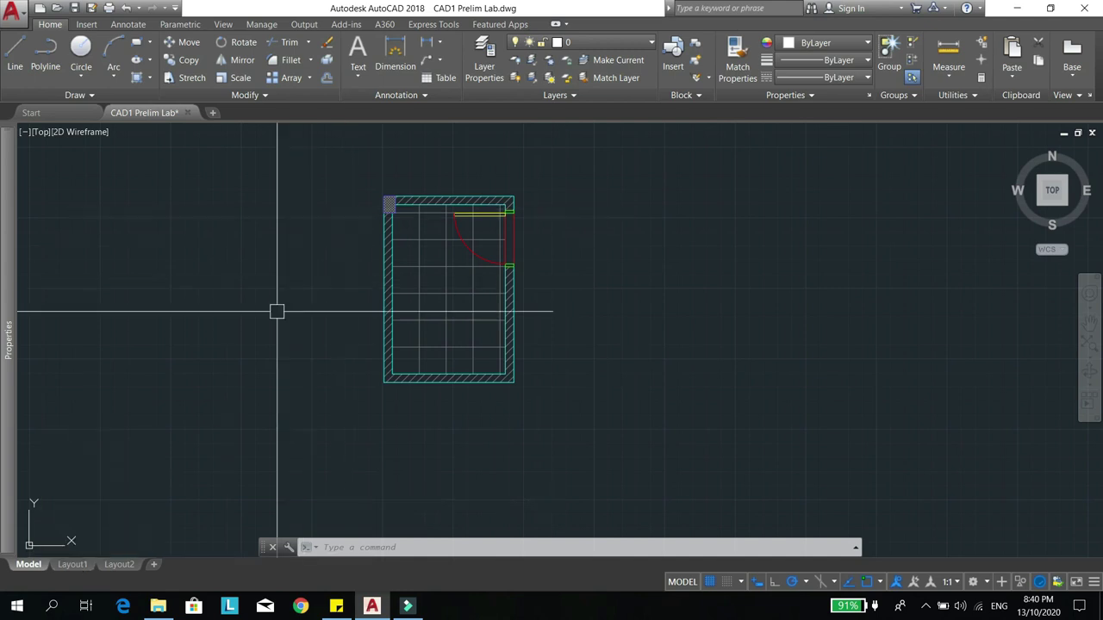
left_click(73, 564)
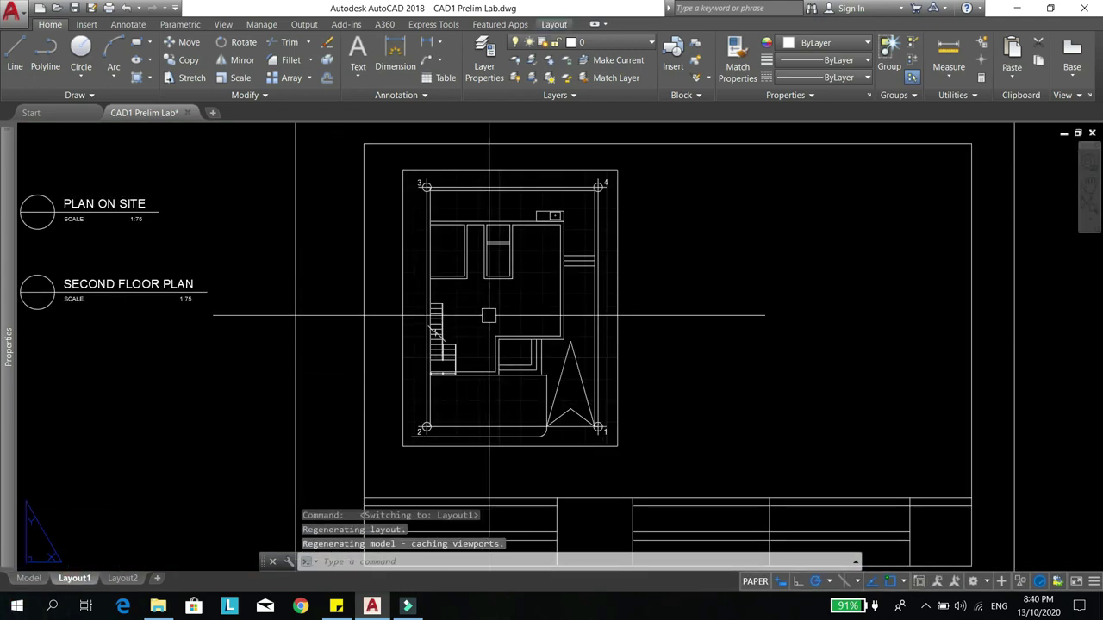
scroll(556, 364, "down", 1)
scroll(531, 390, "up", 1)
middle_click_drag(531, 389, 523, 379)
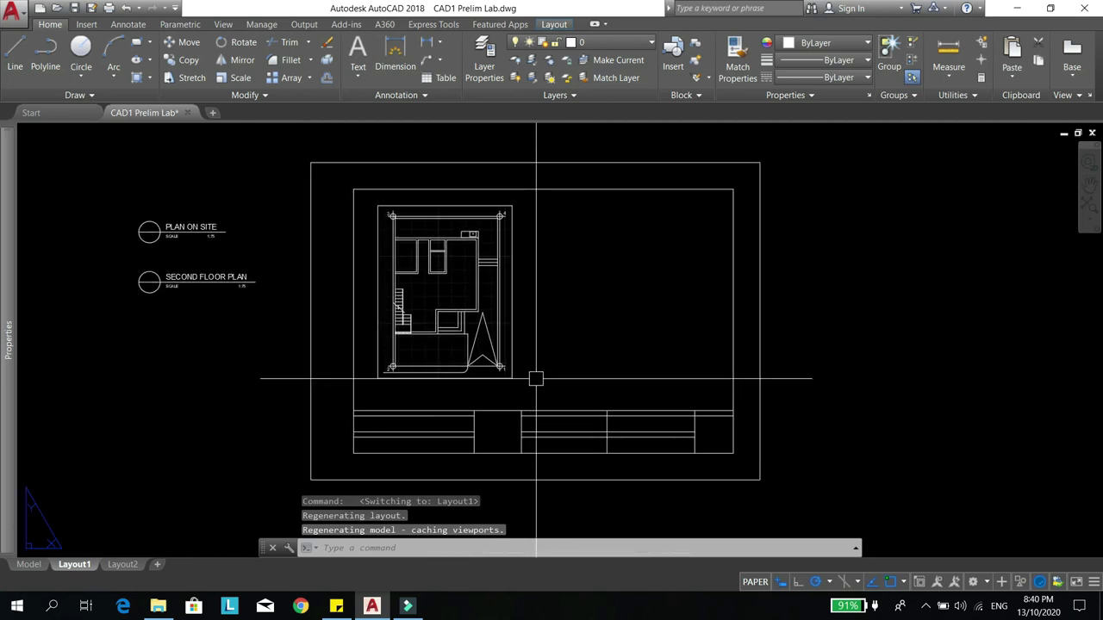
type("E")
key("Return")
left_click(531, 376)
left_click(463, 339)
key("Return")
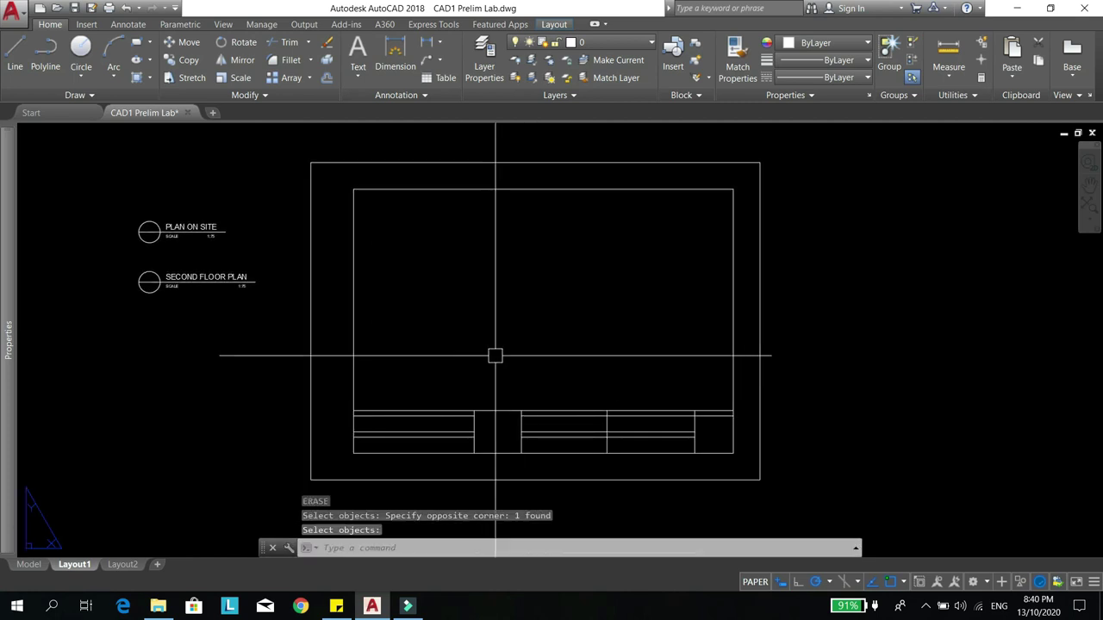
- Create a rectangular viewport with MVIEW in the left part of the sheet, above the title block
middle_click_drag(495, 354, 493, 356)
type("MV")
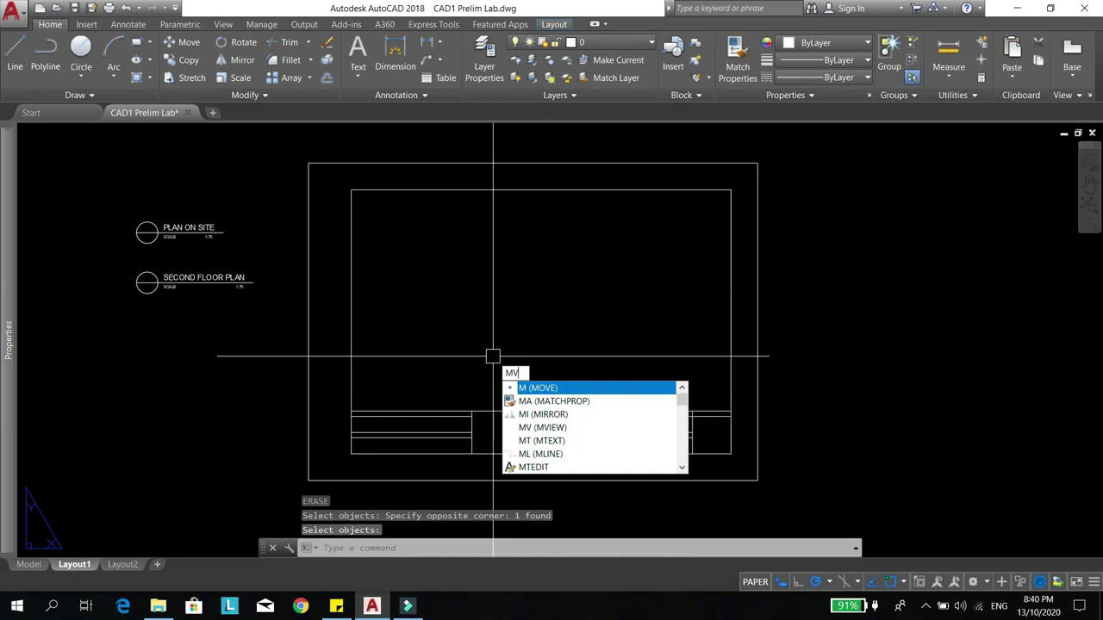
key("Return")
left_click(377, 224)
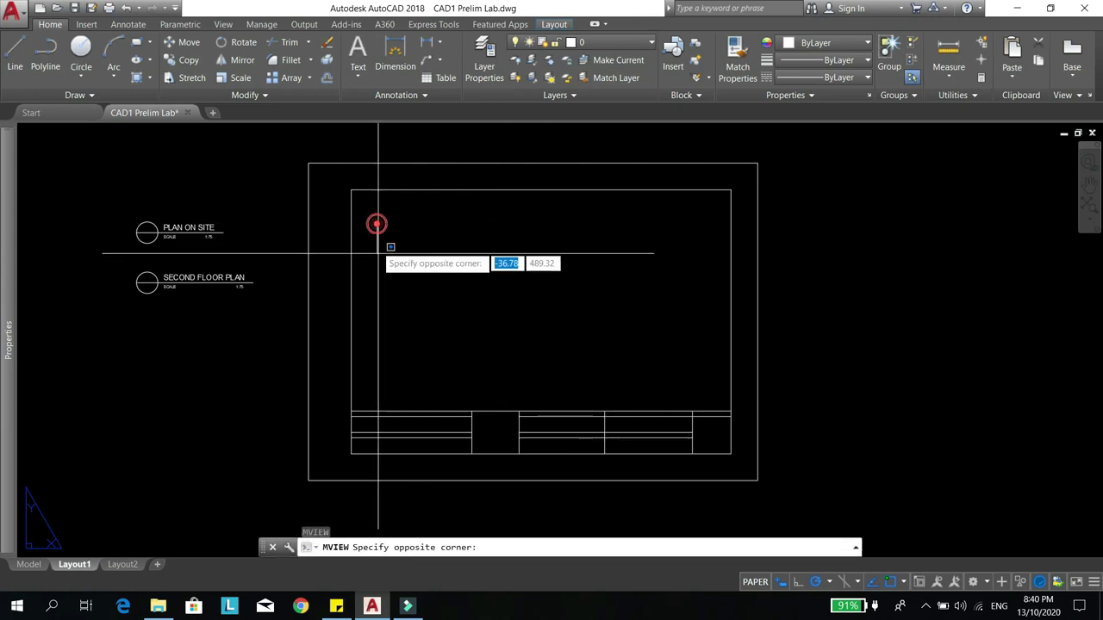
left_click(504, 382)
- Enlarge and center the floor plan with the door inside the new viewport, and return to paper space
double_click(414, 347)
scroll(413, 347, "up", 8)
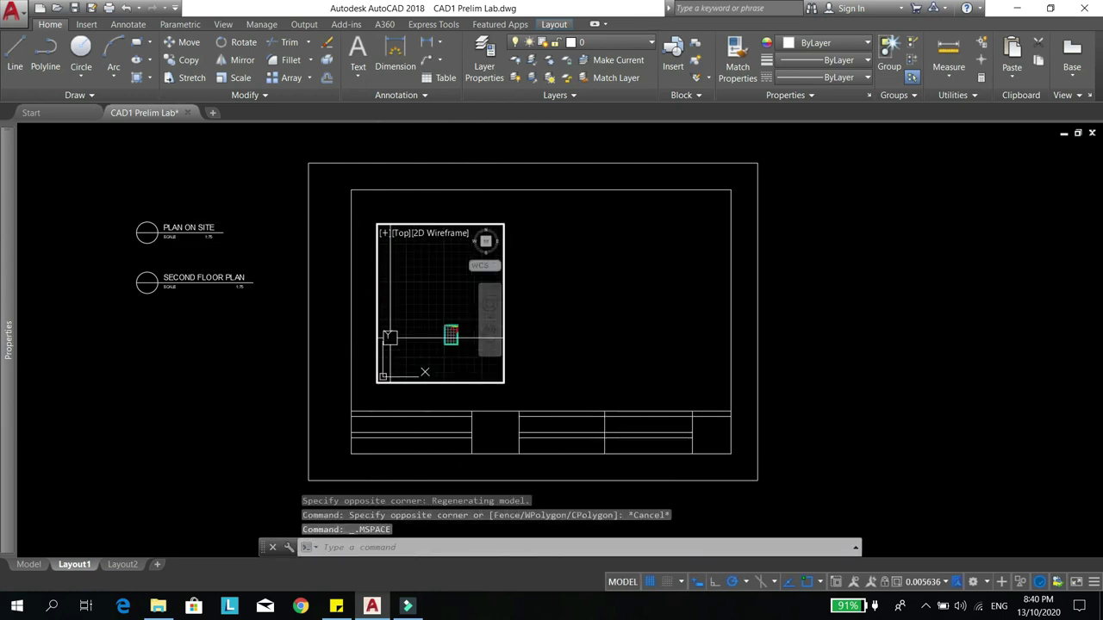
middle_click_drag(431, 337, 386, 288)
scroll(409, 293, "up", 3)
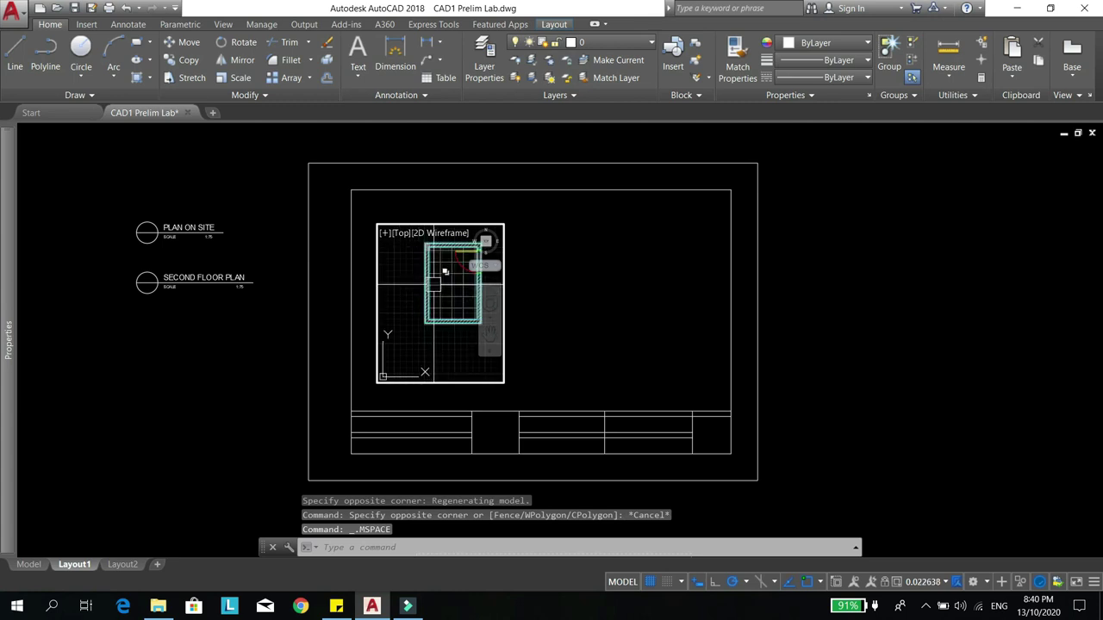
double_click(608, 309)
middle_click_drag(504, 353, 488, 329)
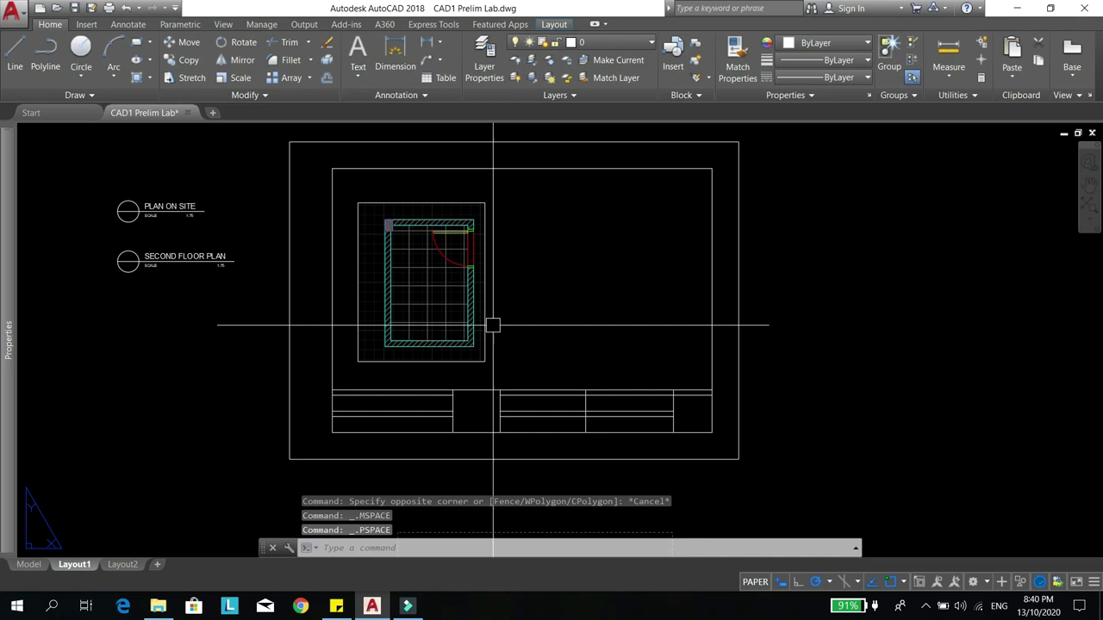
- Start plotting Layout1 with the DWG To PDF.pc3 plotter and ISO full bleed A3 (297.00 x 420.00 MM) paper
key("ctrl+p")
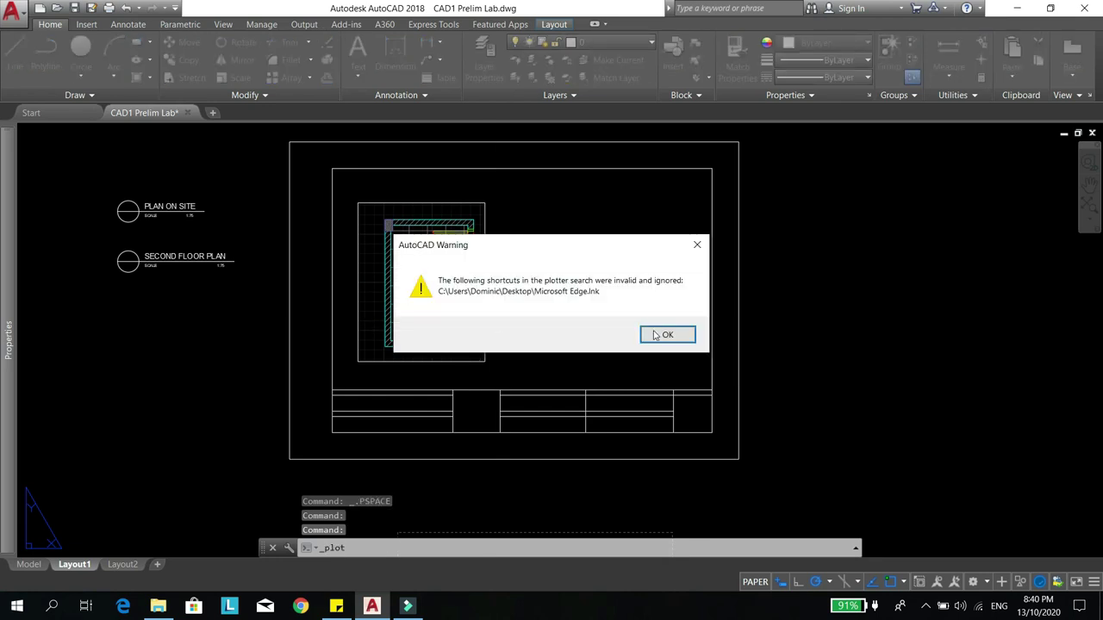
left_click(663, 335)
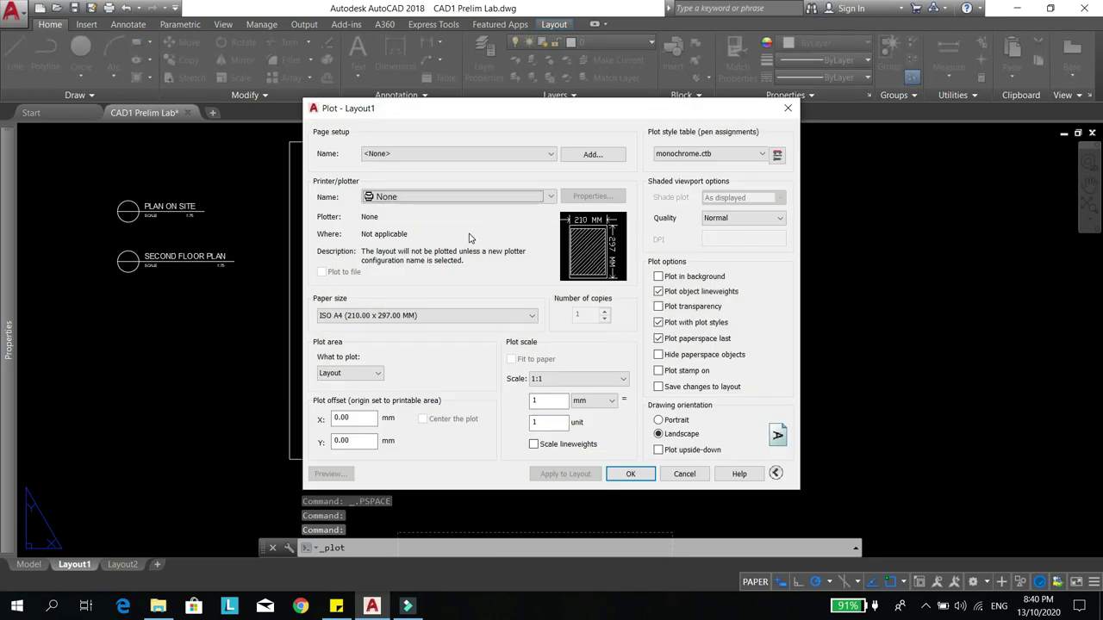
left_click(468, 197)
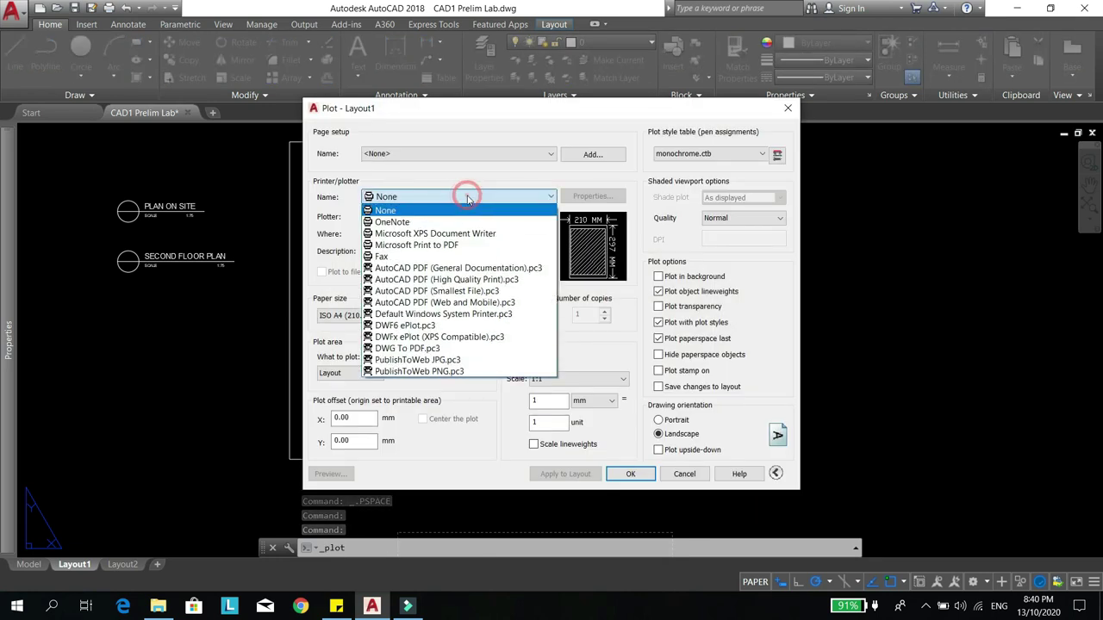
left_click(439, 348)
left_click(457, 318)
scroll(423, 392, "up", 10)
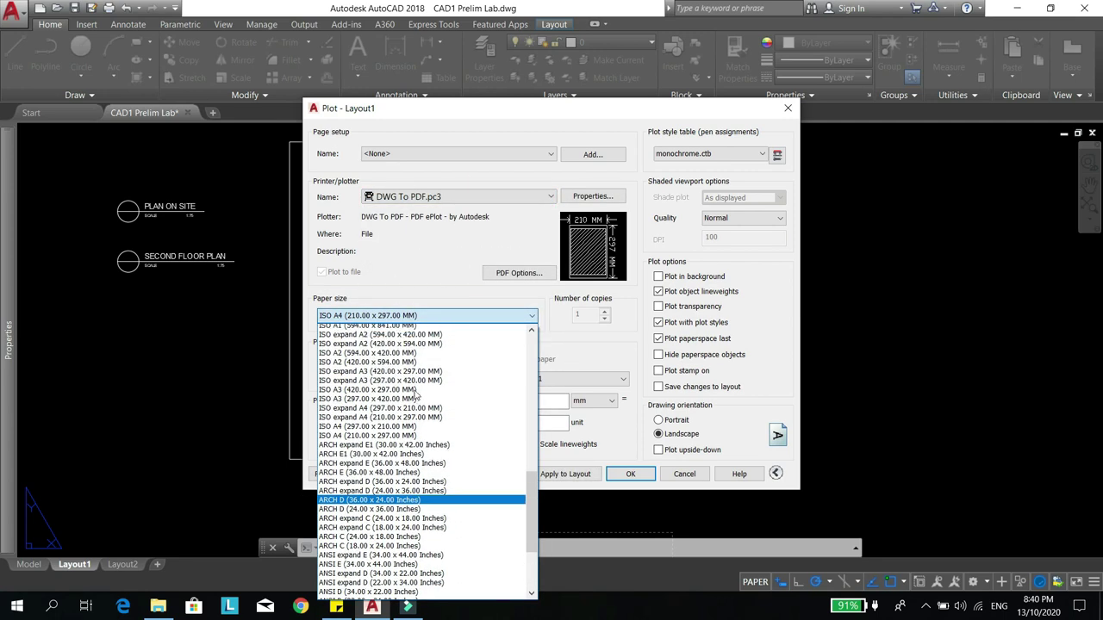
scroll(417, 392, "up", 6)
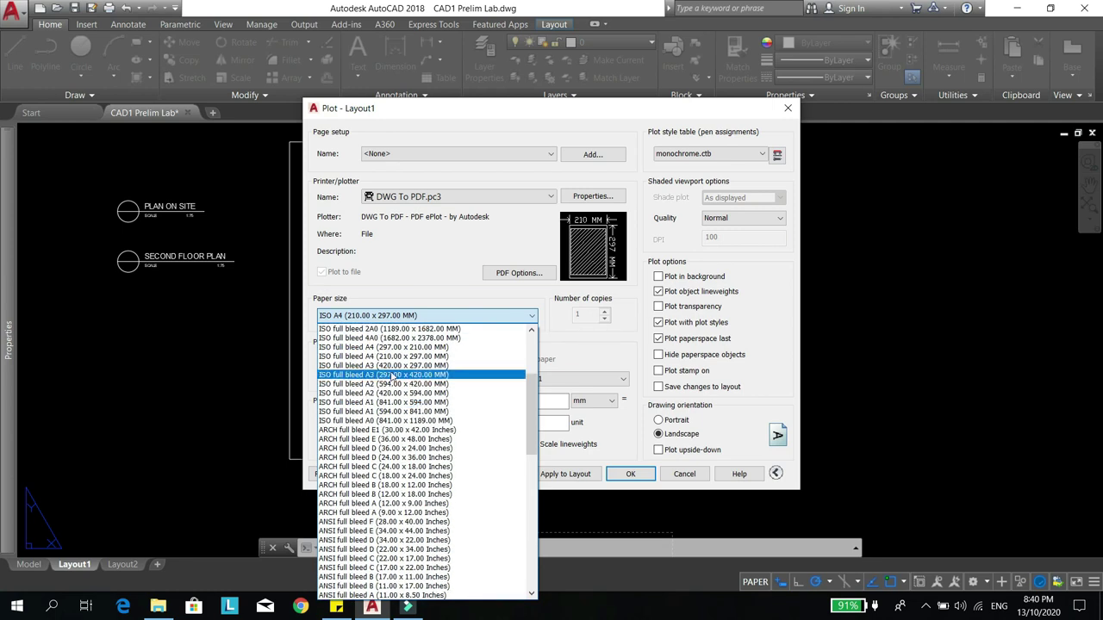
left_click(393, 376)
- Set the plot area to a window spanning opposite corners of the sheet's outer border, and center the plot
left_click(378, 375)
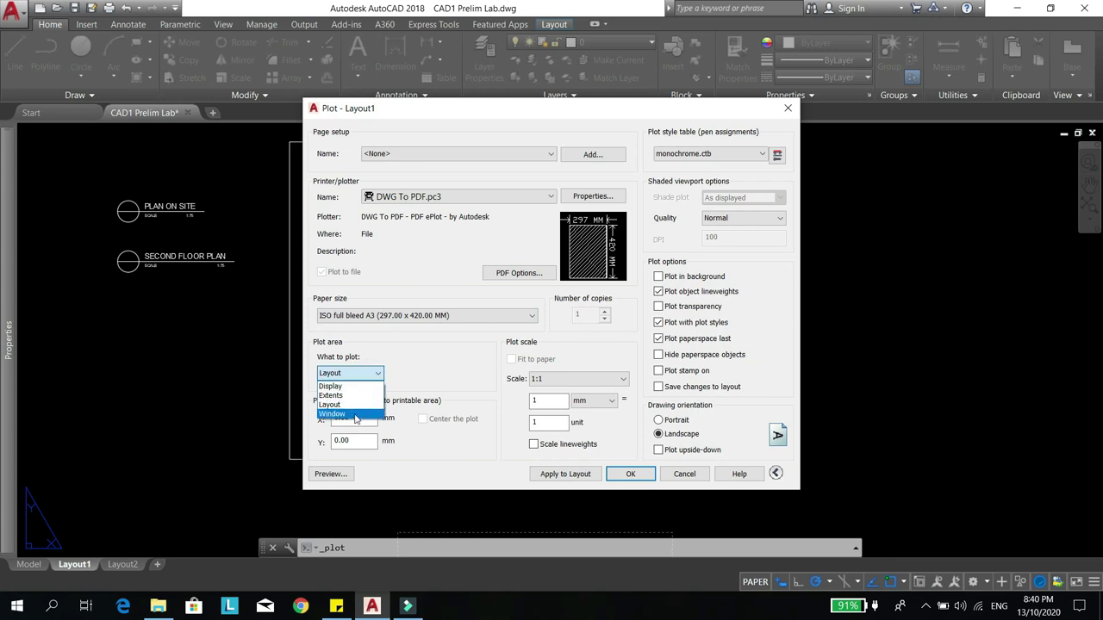
left_click(355, 415)
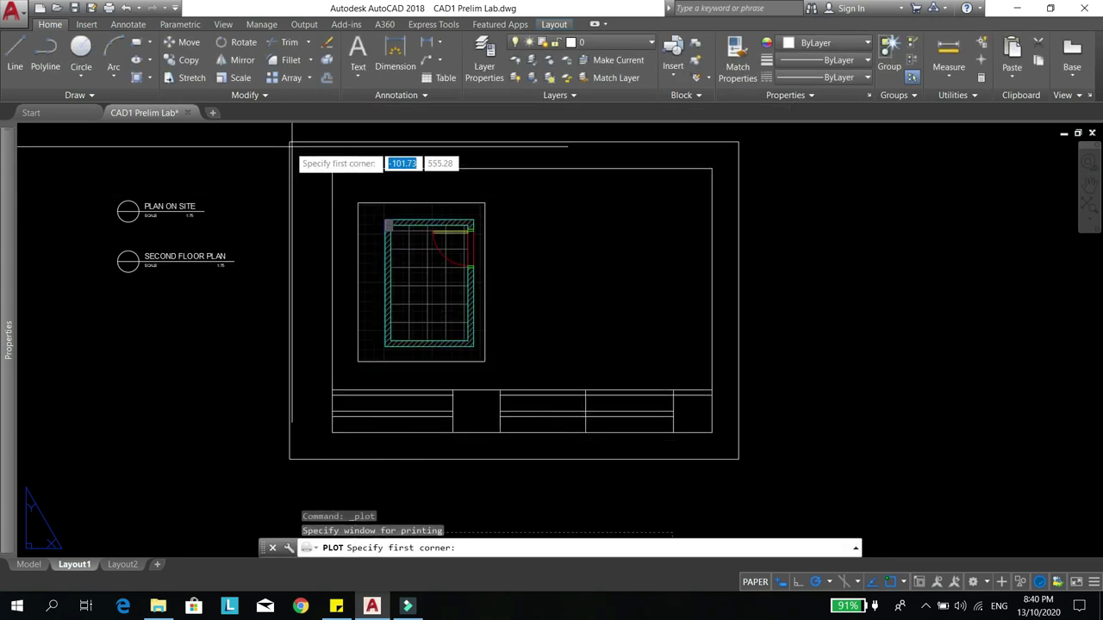
left_click(289, 141)
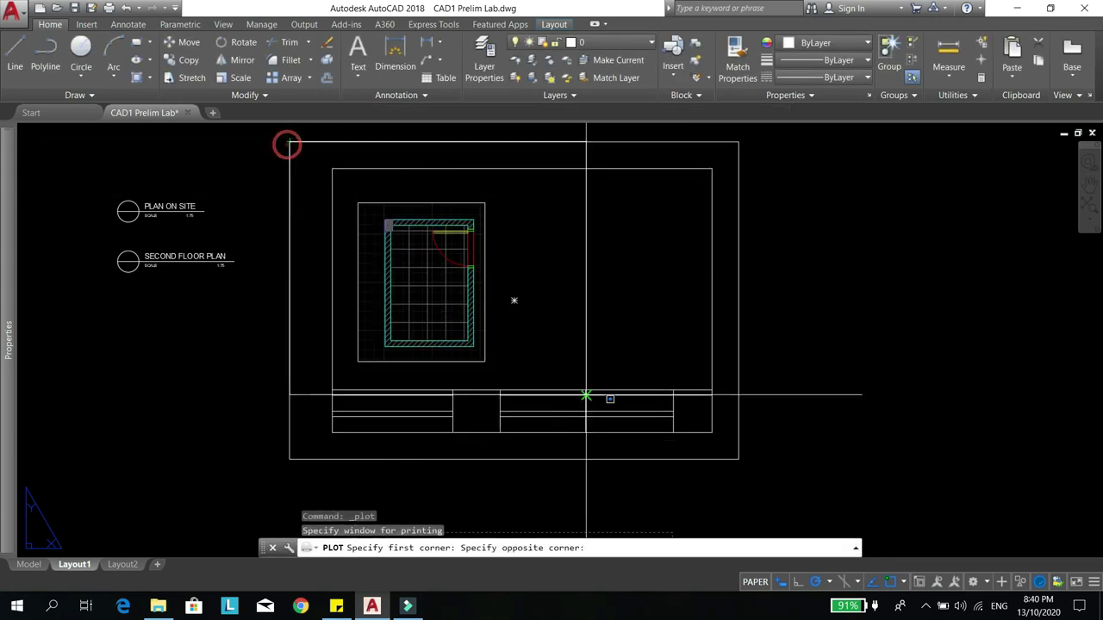
left_click(739, 457)
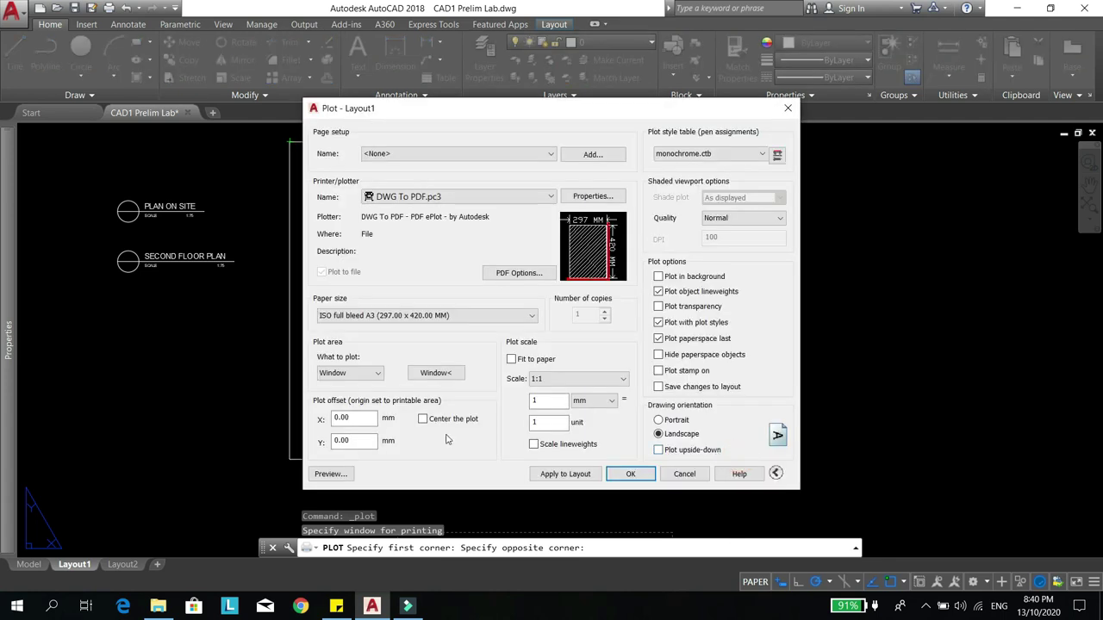
left_click(423, 419)
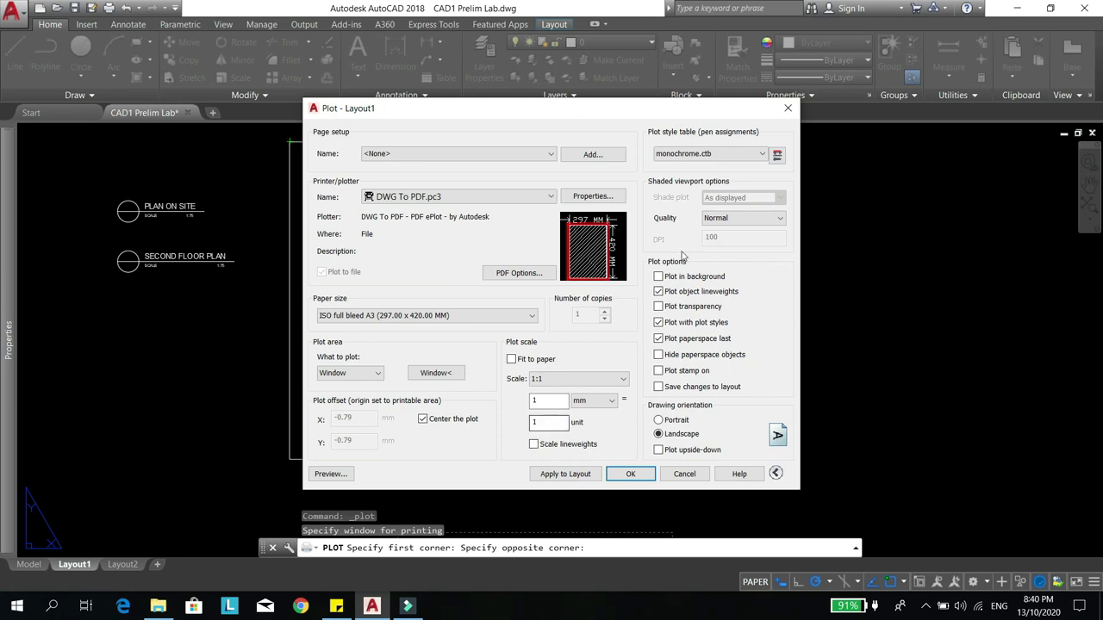
- Preview the Layout1 plot, examine the door opening up close, and leave the plot setup without plotting
left_click(331, 474)
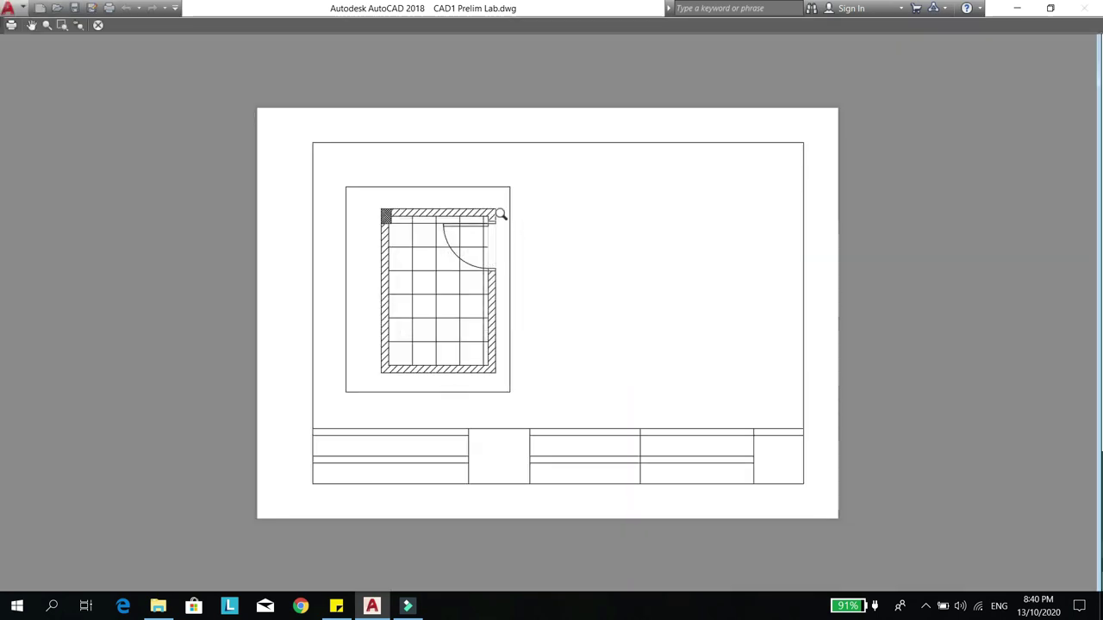
scroll(466, 230, "up", 2)
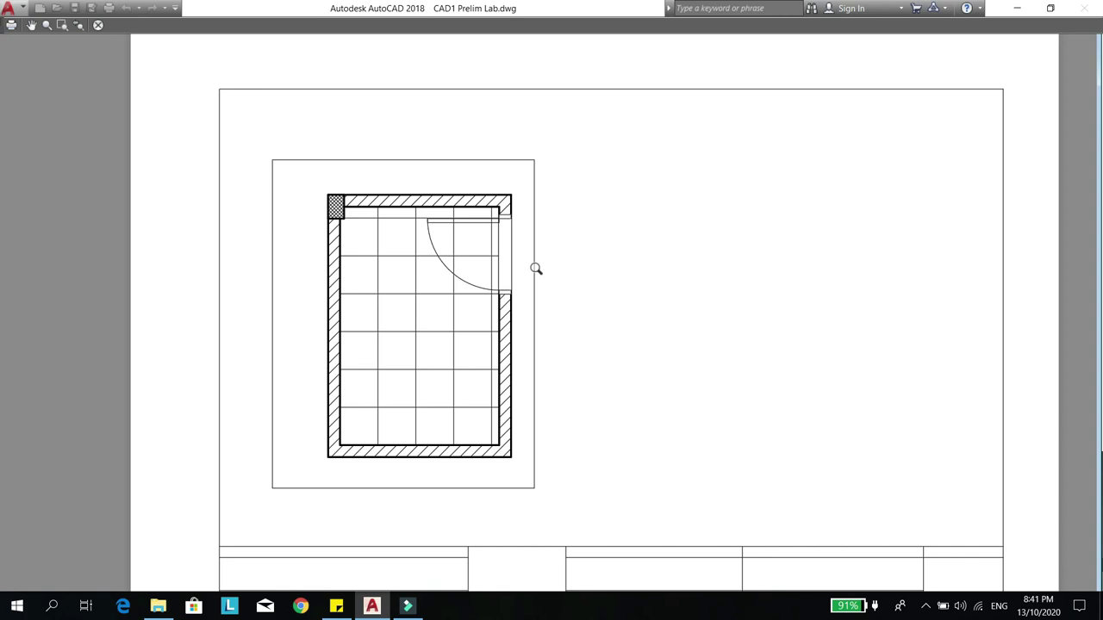
key("Escape")
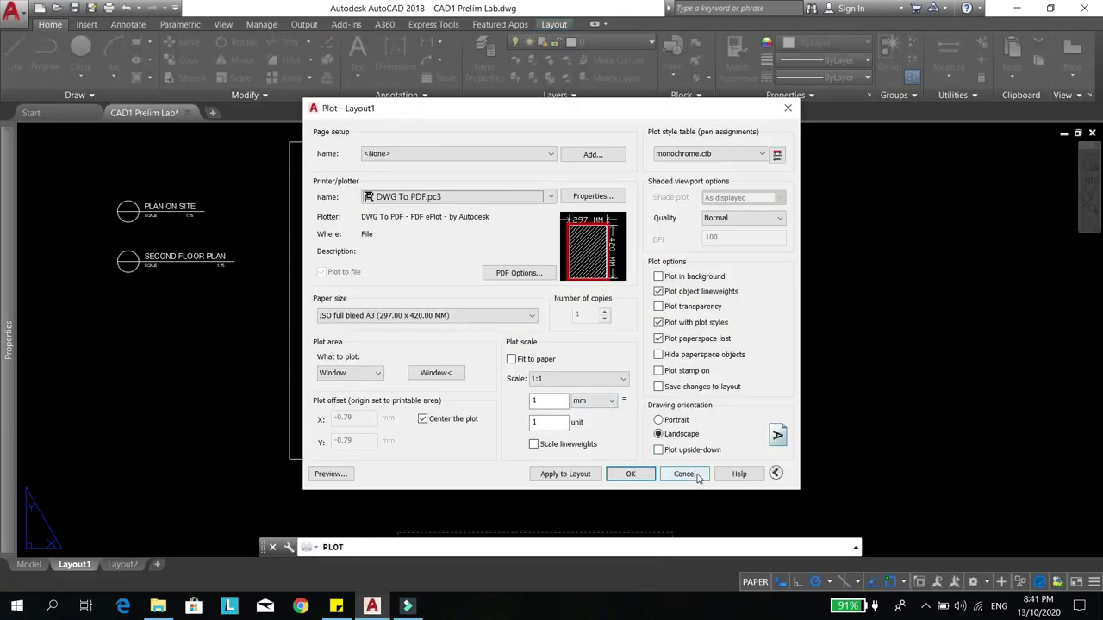
left_click(684, 474)
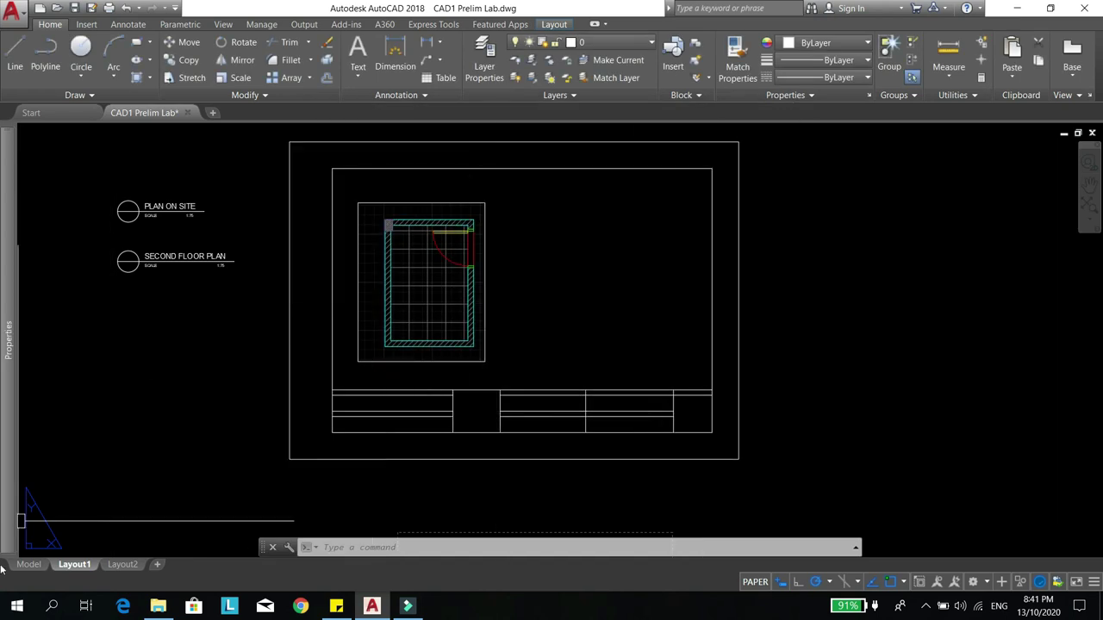
- Return to model space and check which layer the wipeout in the door opening is on
left_click(29, 564)
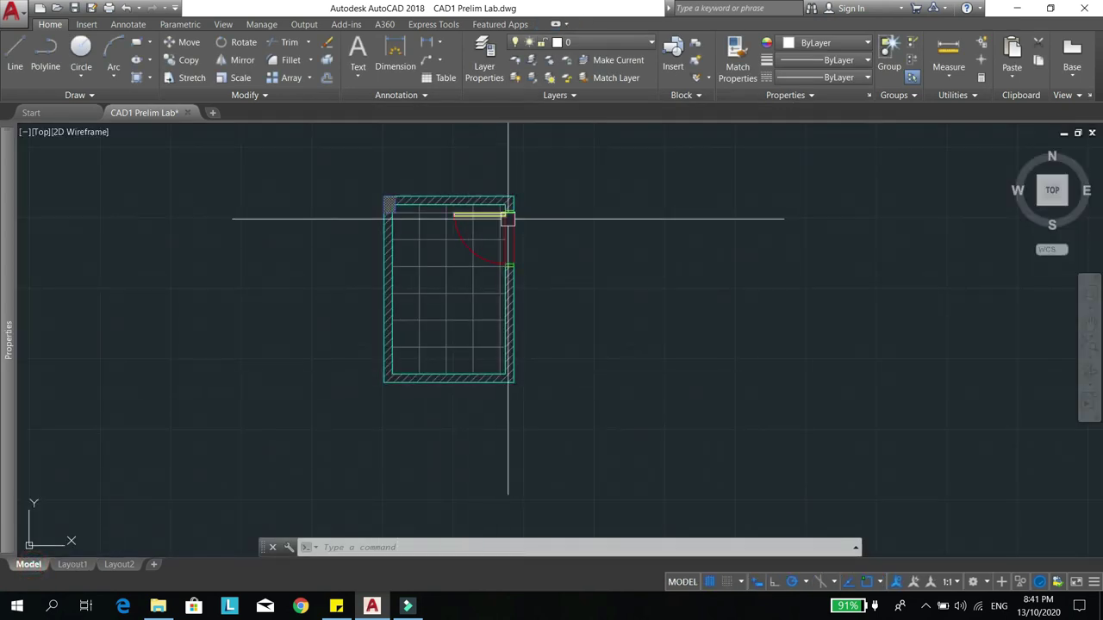
scroll(505, 216, "up", 4)
left_click(523, 249)
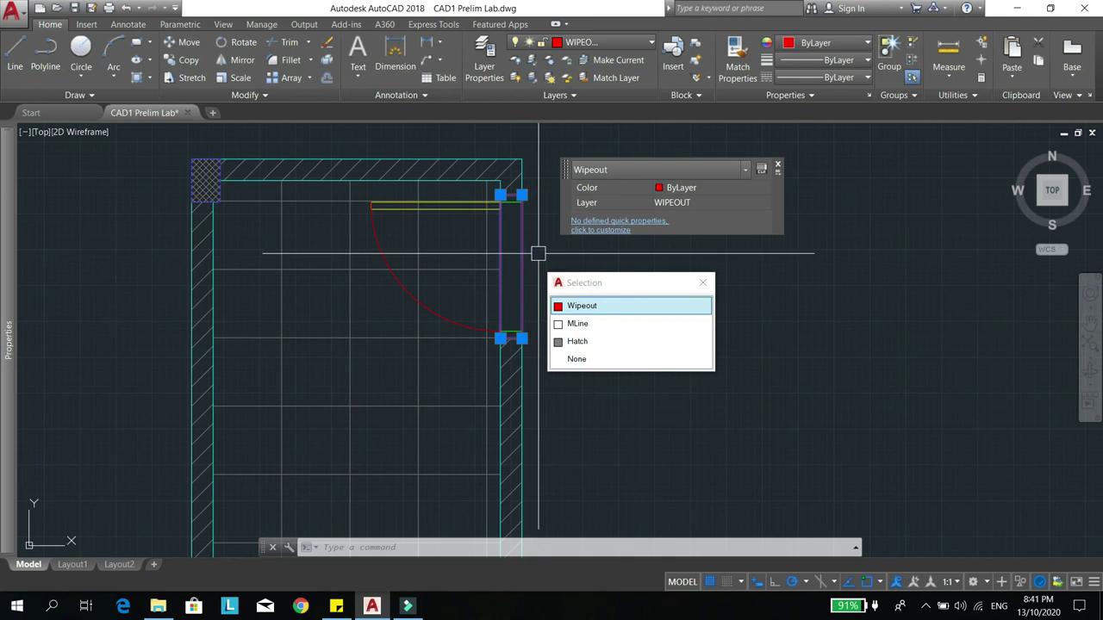
key("Escape")
- Set the WIPEOUT layer's color to cyan in the layer properties
type("LA")
key("Return")
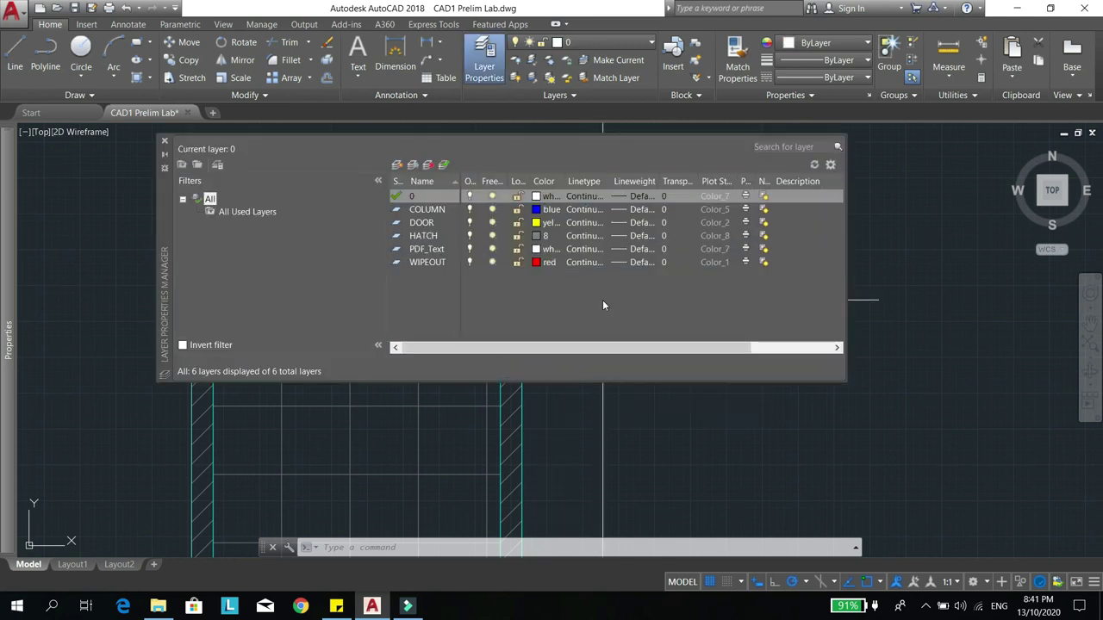
left_click(538, 265)
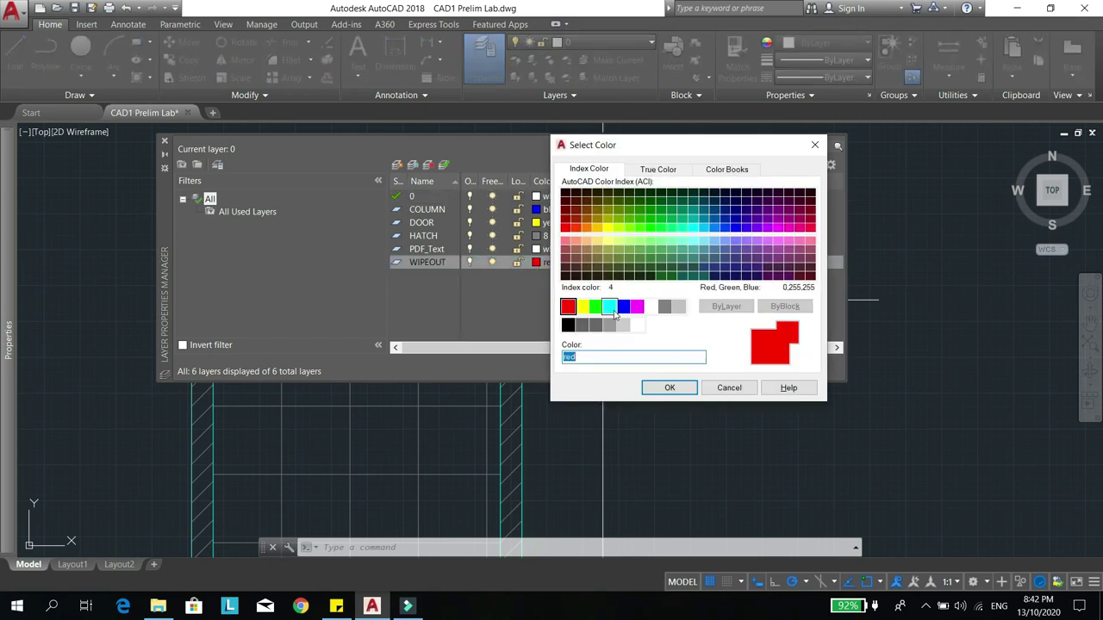
left_click(613, 310)
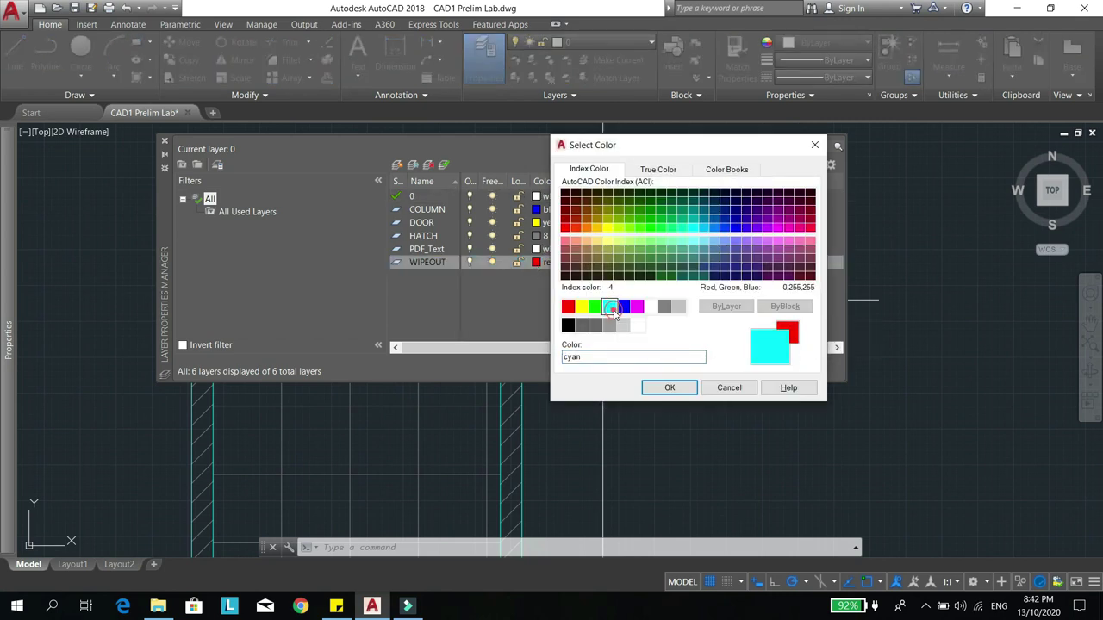
left_click(669, 387)
left_click(550, 273)
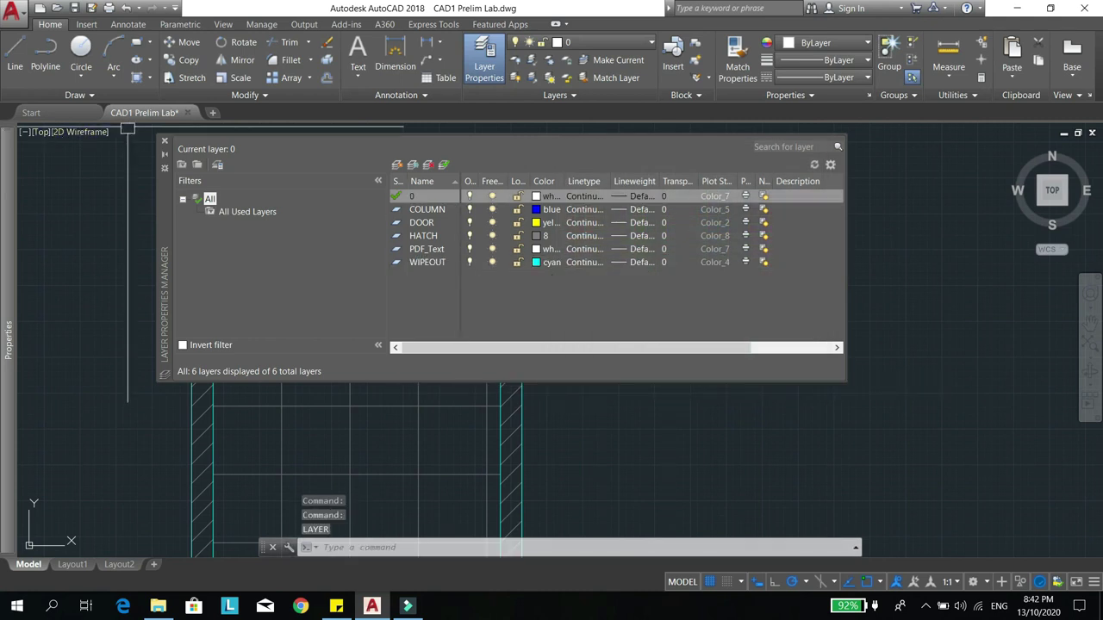
left_click(165, 142)
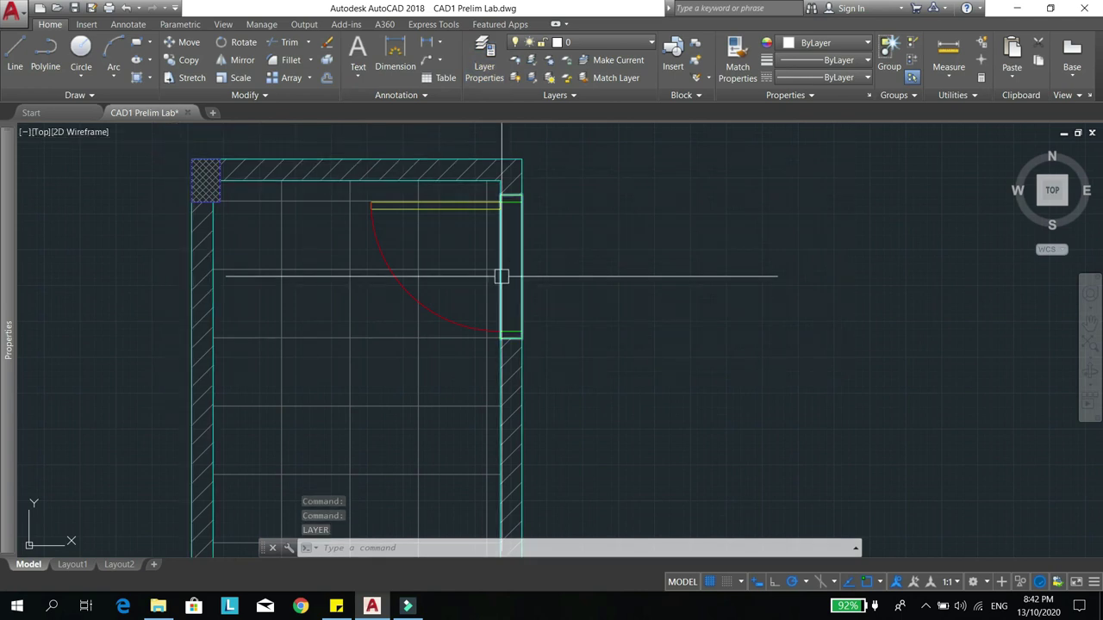
- Start plotting Layout1 again with the DWG To PDF.pc3 plotter and ISO full bleed A3 (297.00 x 420.00 MM) paper
left_click(69, 565)
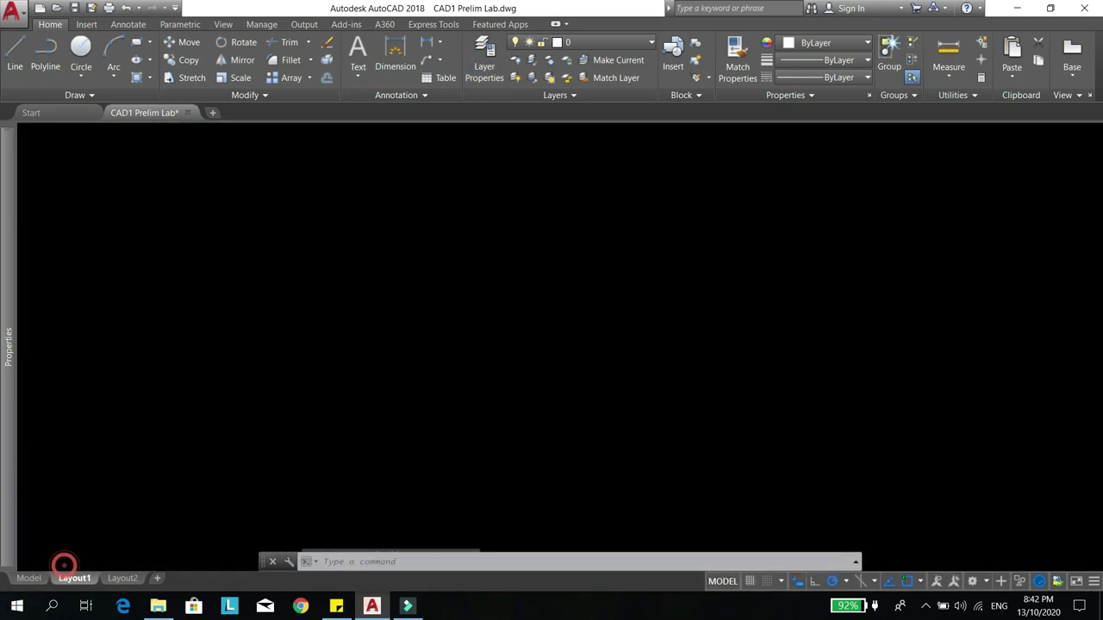
key("ctrl+p")
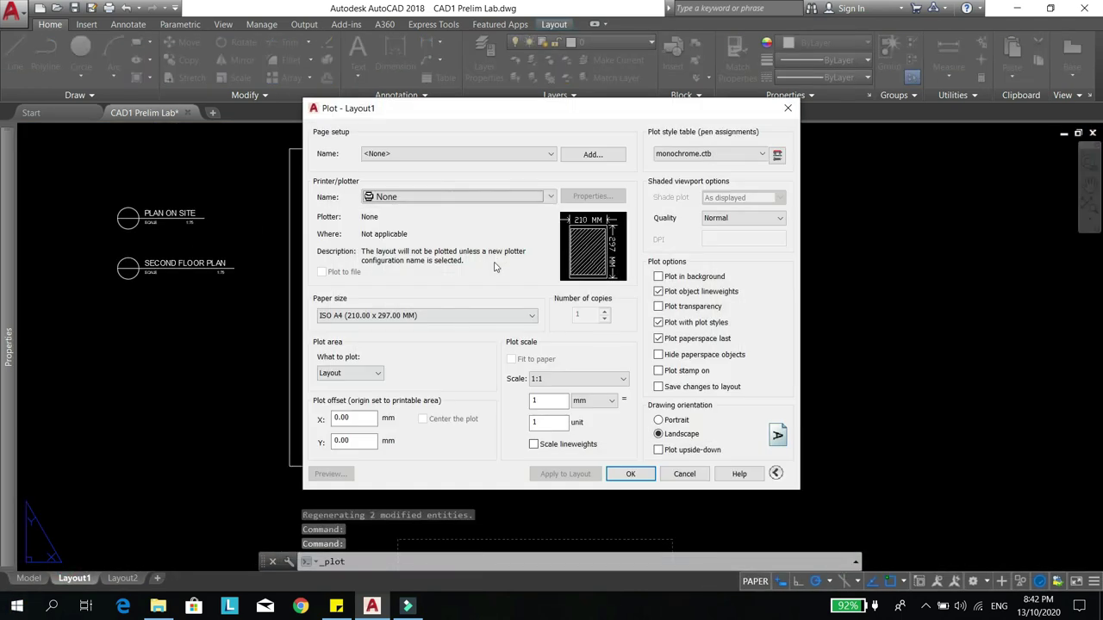
left_click(454, 198)
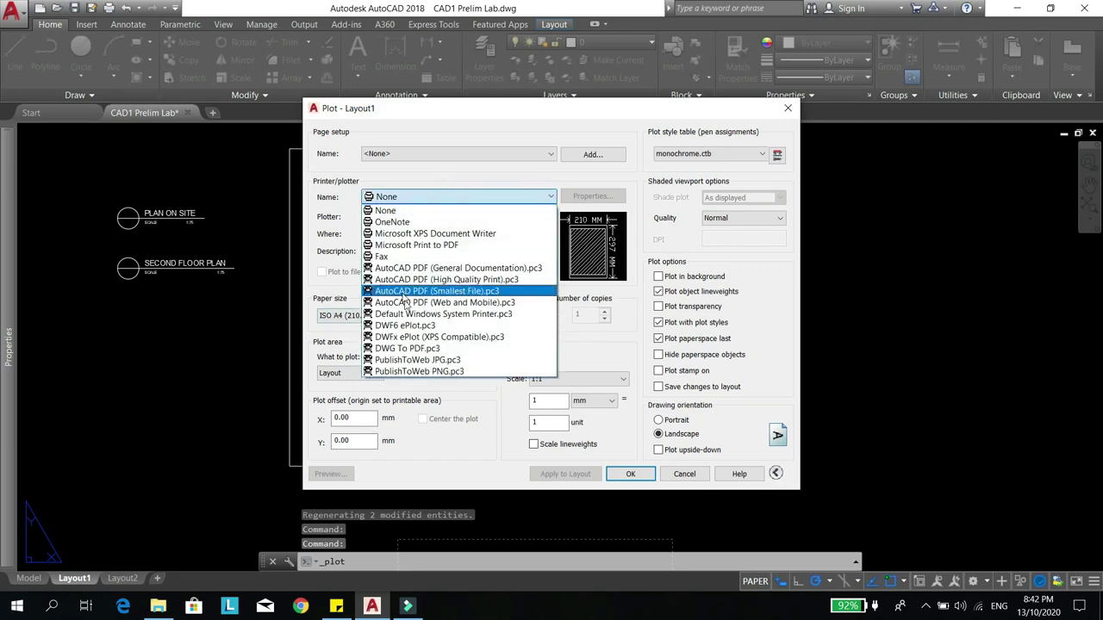
left_click(438, 348)
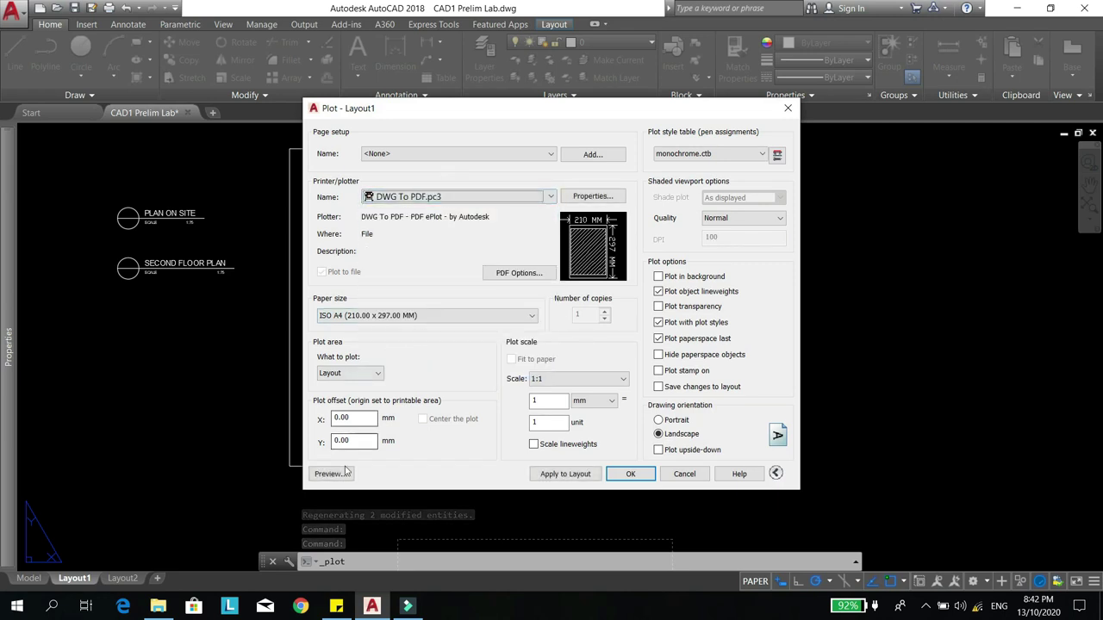
left_click(365, 374)
left_click(388, 315)
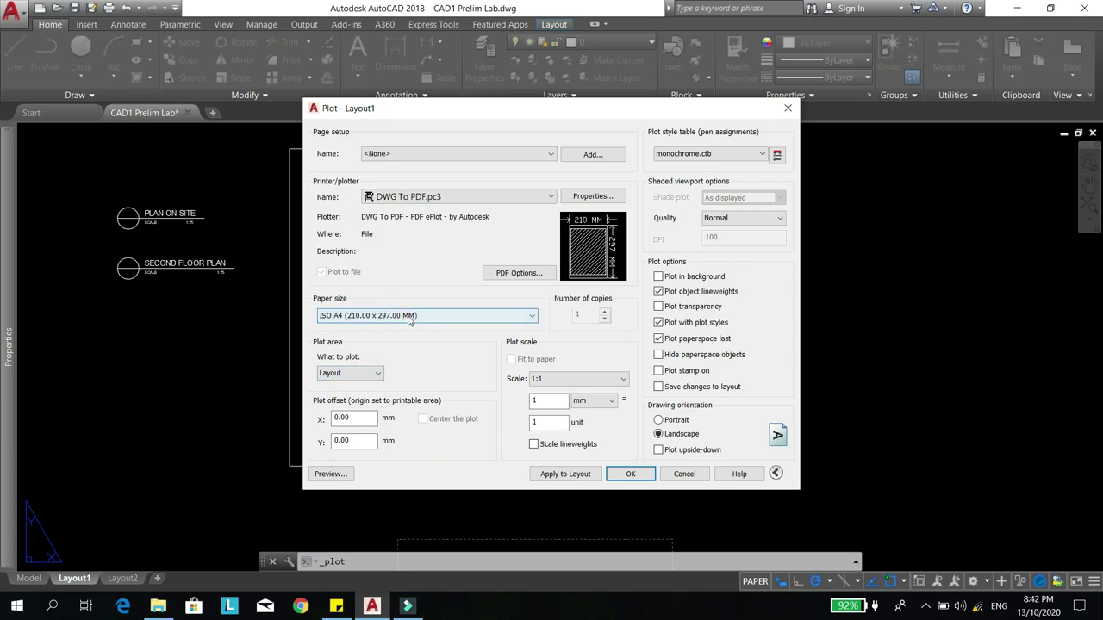
left_click(387, 315)
scroll(379, 390, "up", 7)
scroll(383, 393, "up", 12)
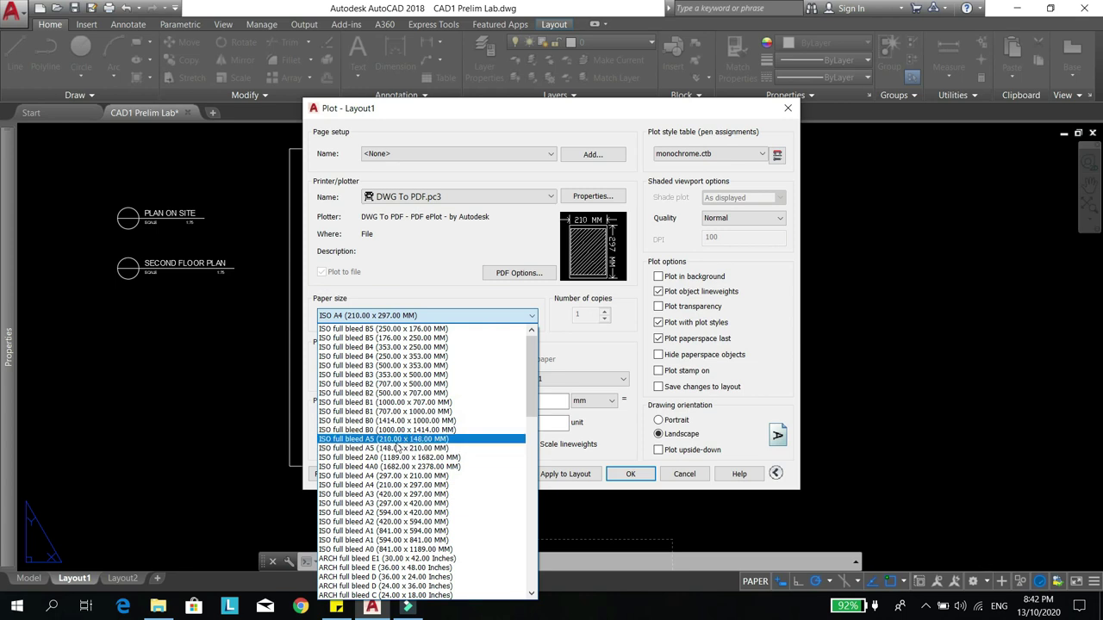
left_click(389, 503)
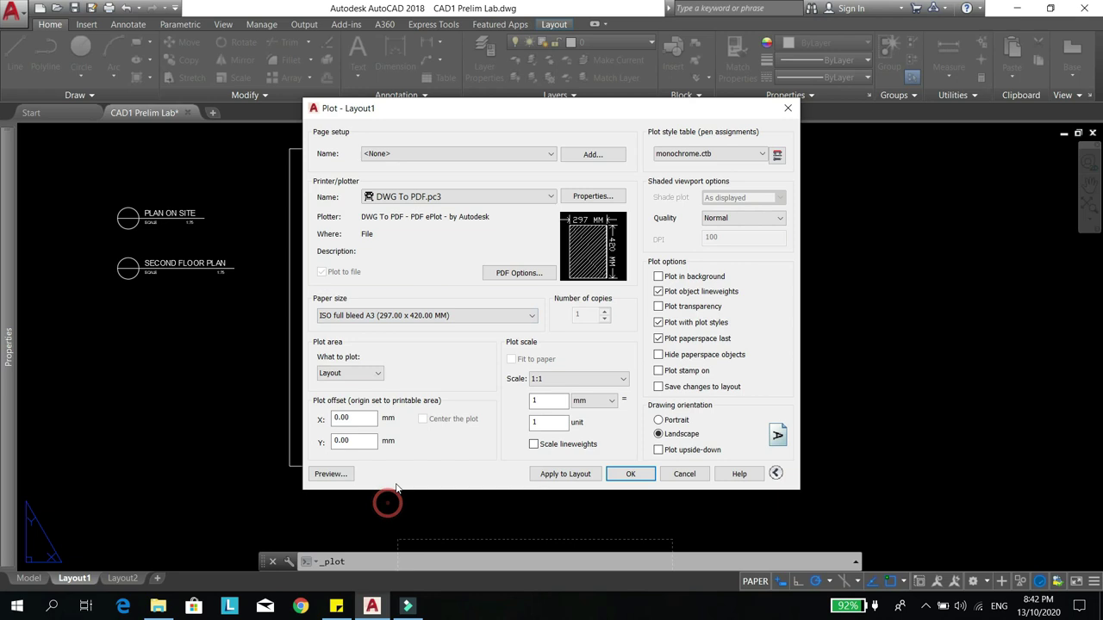
- Set the plot area to a window between opposite corners of the sheet's outer border
left_click(349, 373)
left_click(360, 415)
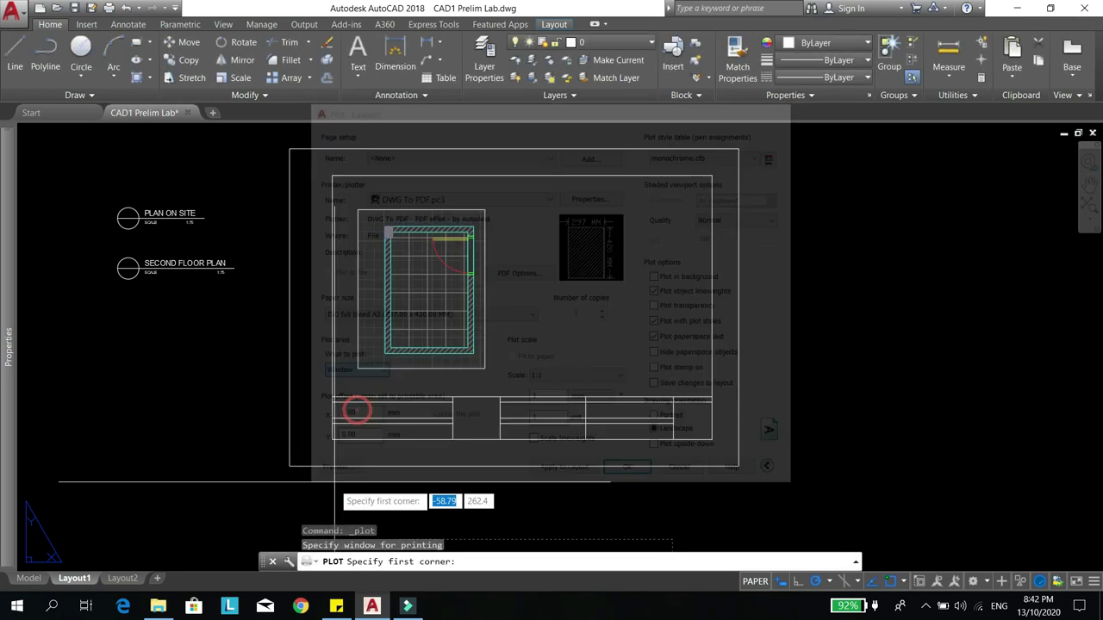
left_click(289, 149)
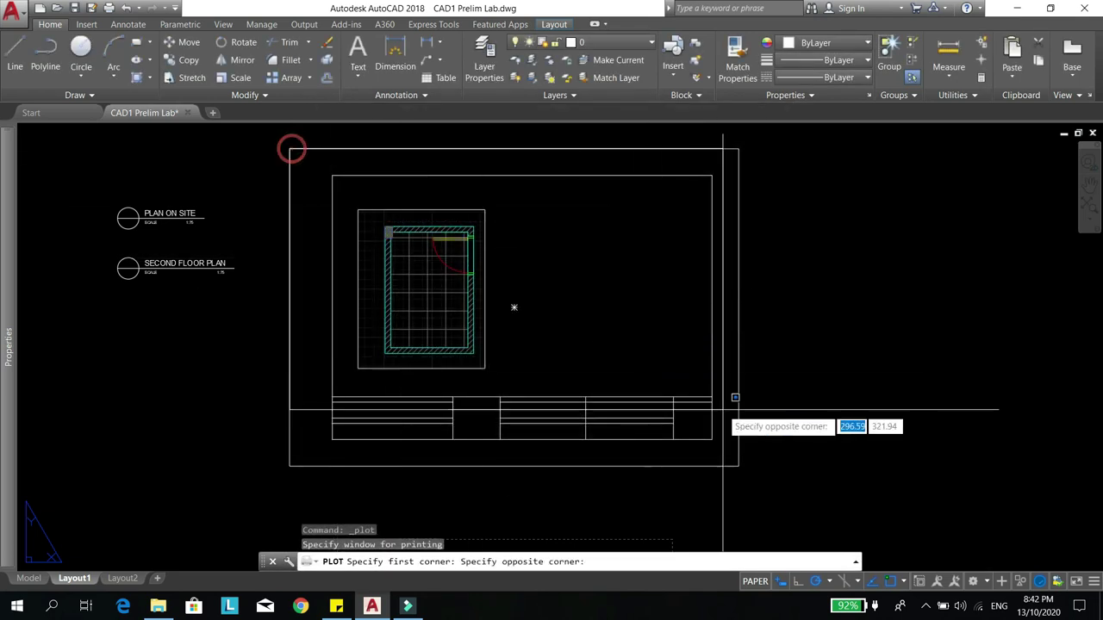
left_click(739, 466)
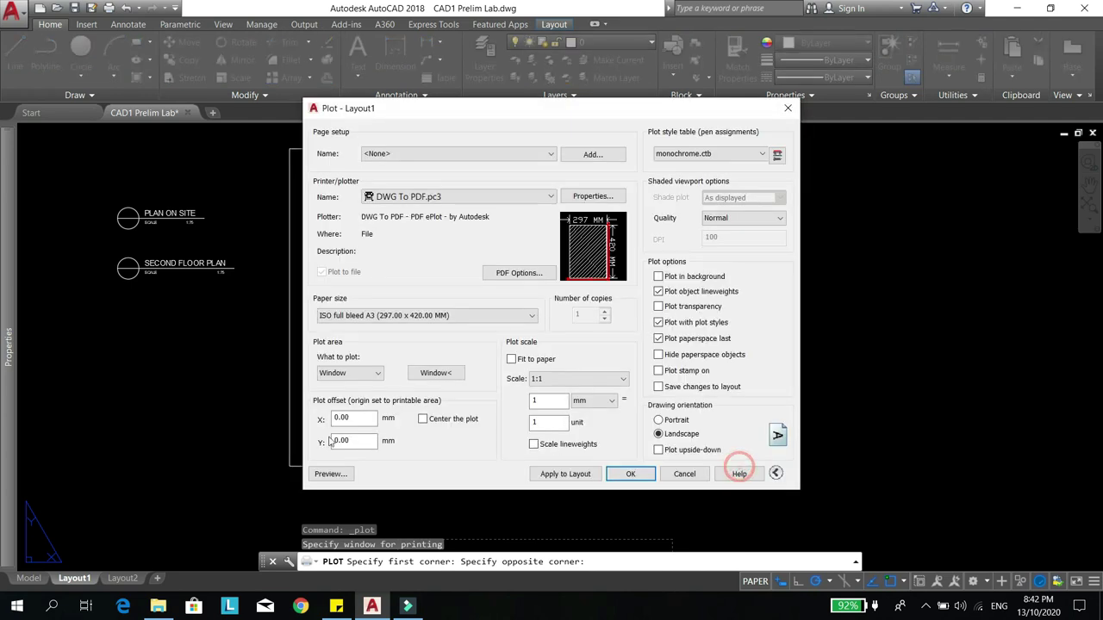
- Preview the plot and examine the line thickness around the door opening and the overall sheet
left_click(331, 473)
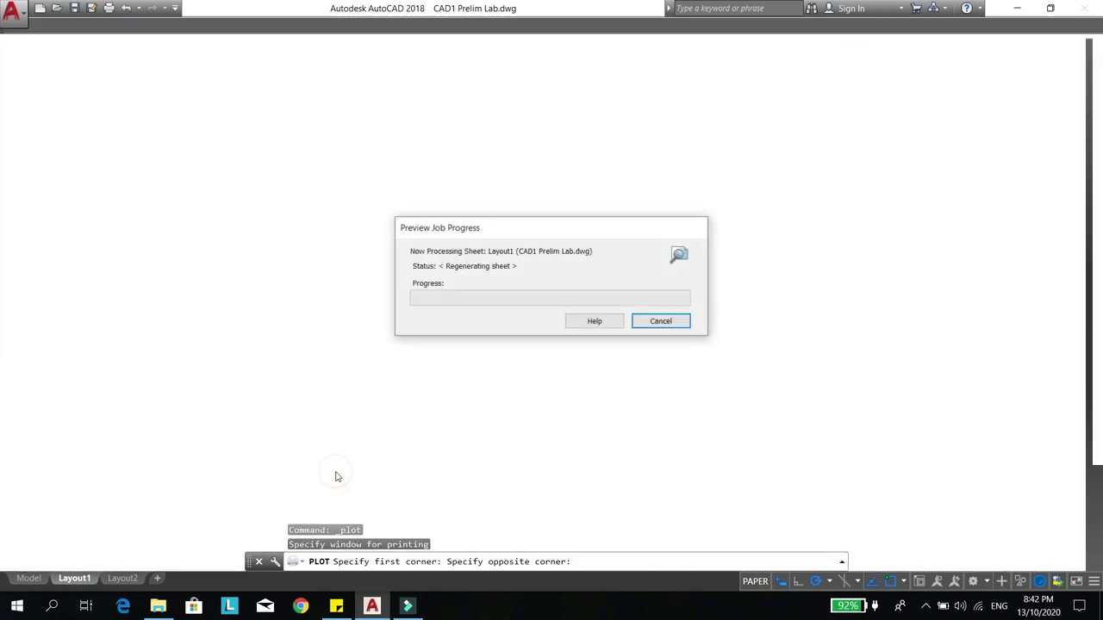
scroll(509, 230, "up", 5)
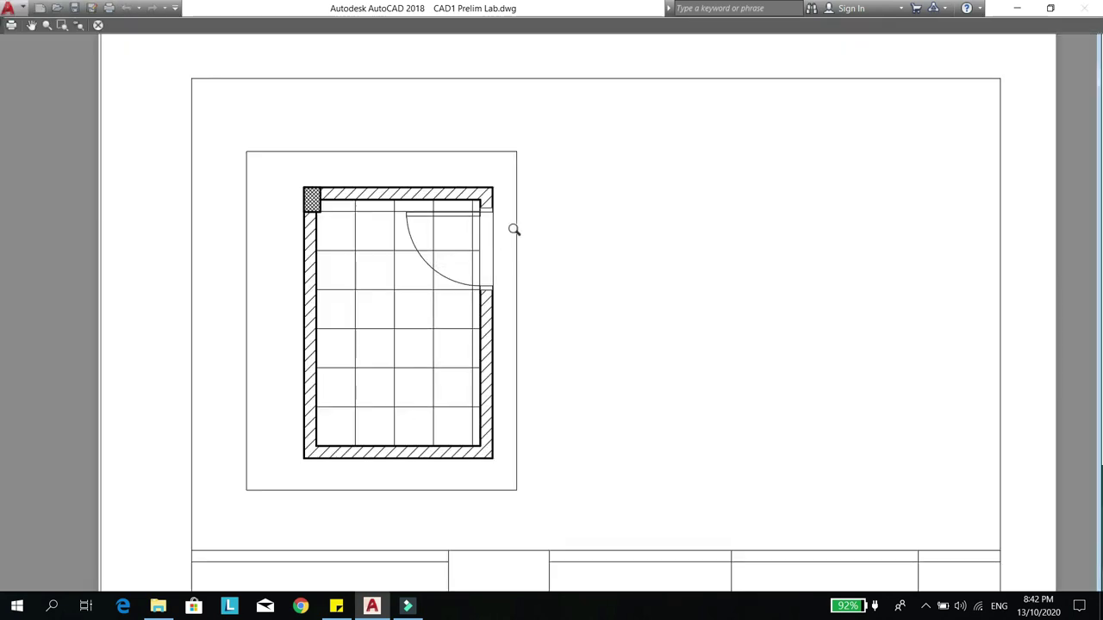
scroll(524, 245, "down", 5)
scroll(540, 255, "up", 2)
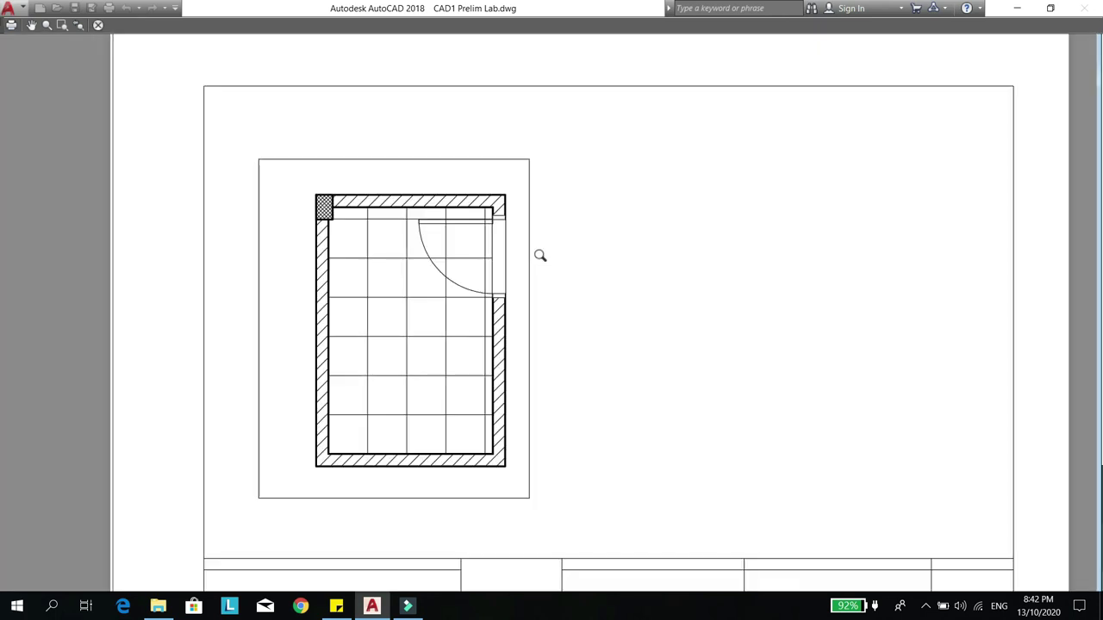
scroll(507, 217, "up", 3)
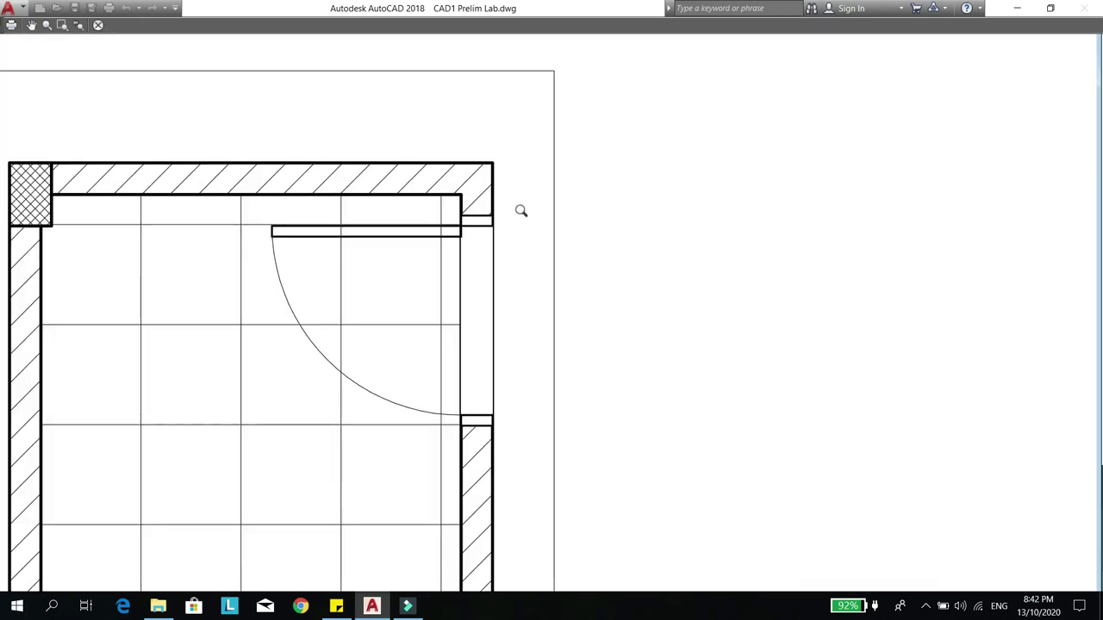
scroll(522, 214, "down", 3)
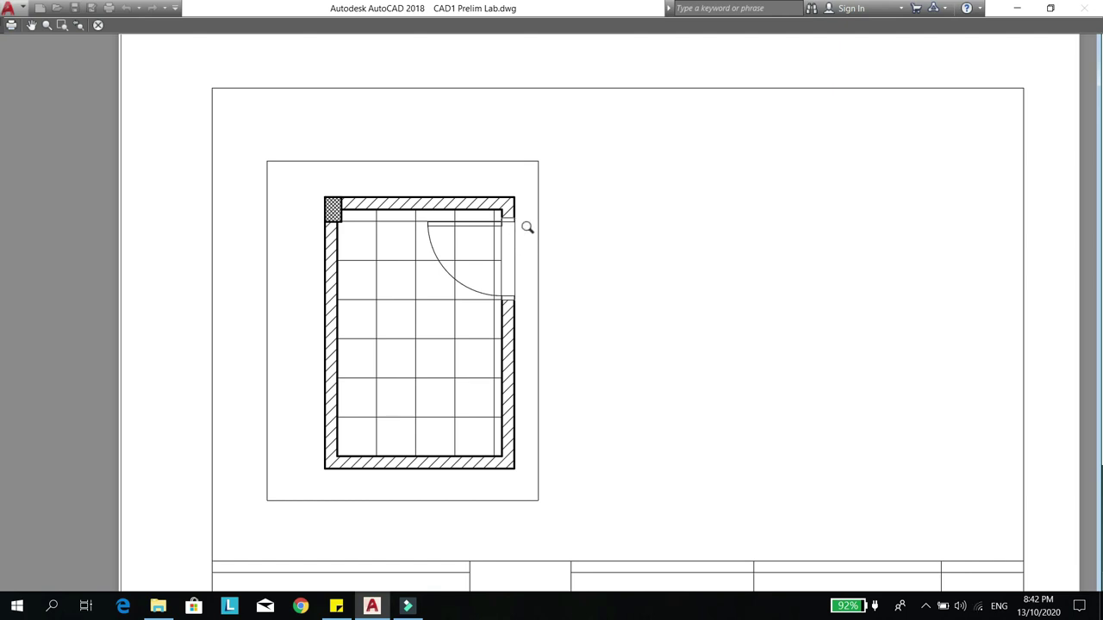
scroll(530, 227, "down", 2)
scroll(540, 228, "up", 2)
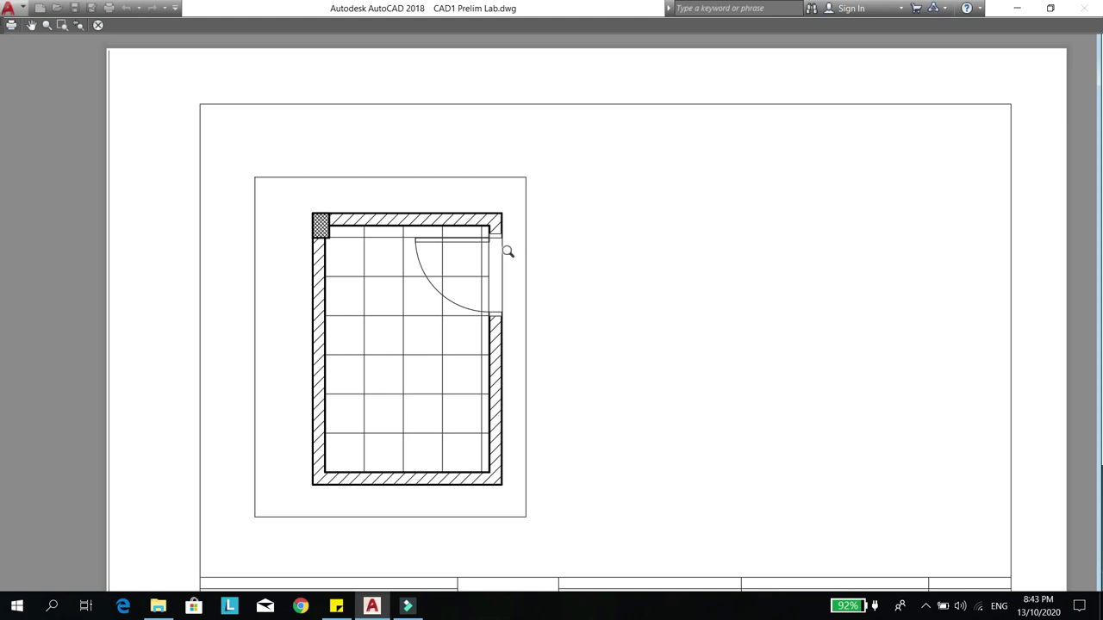
scroll(481, 249, "down", 2)
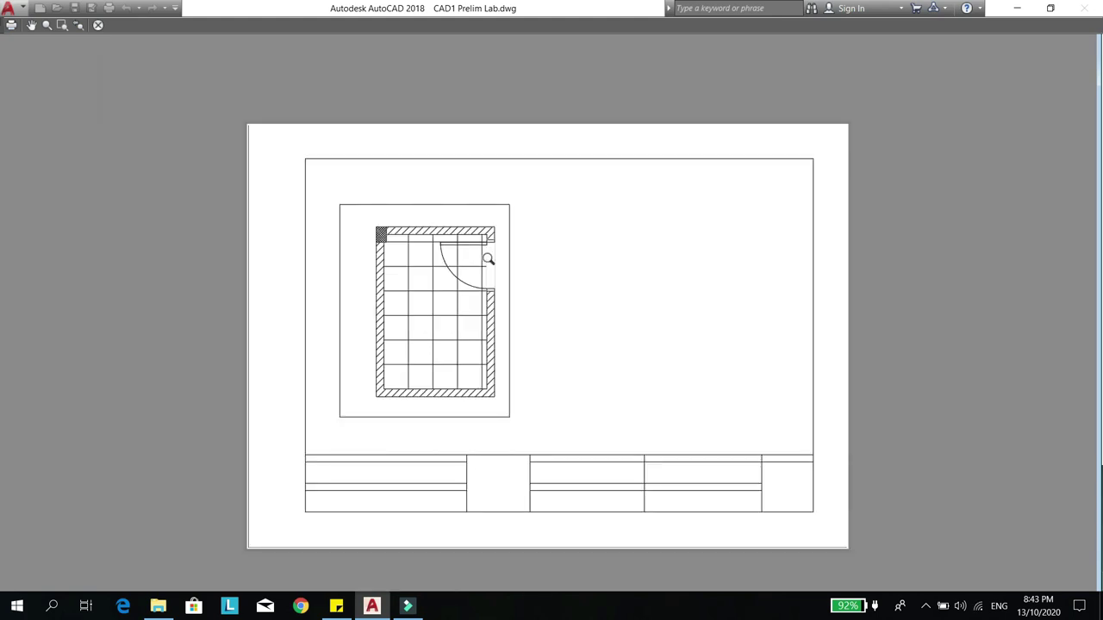
- Leave the preview, apply the plot settings to Layout1, and close the plot setup without plotting
key("Escape")
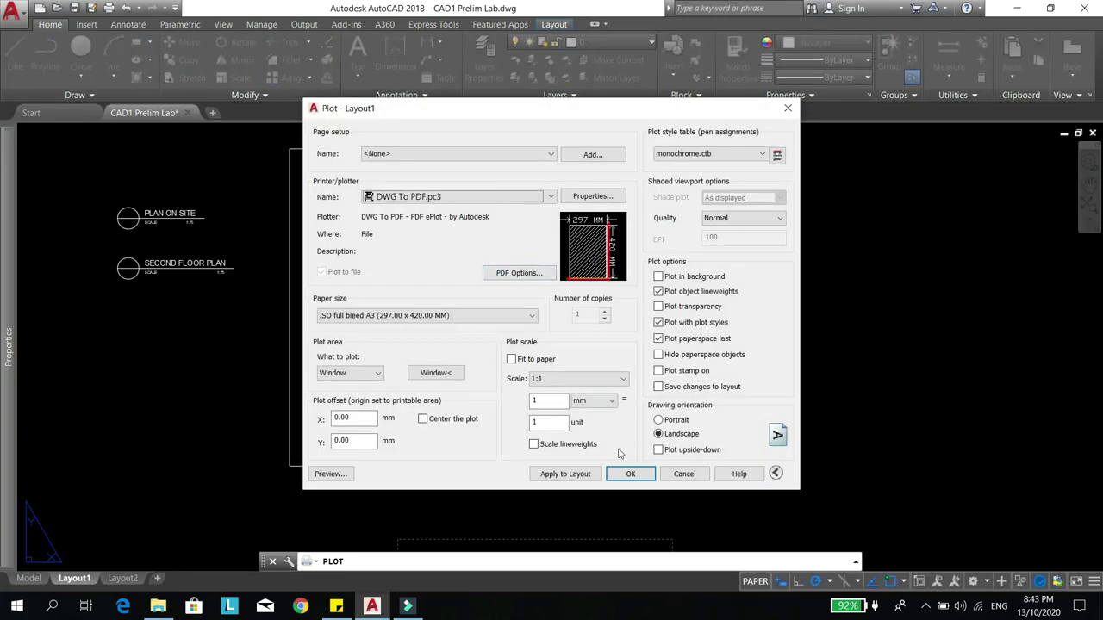
left_click(575, 474)
left_click(686, 474)
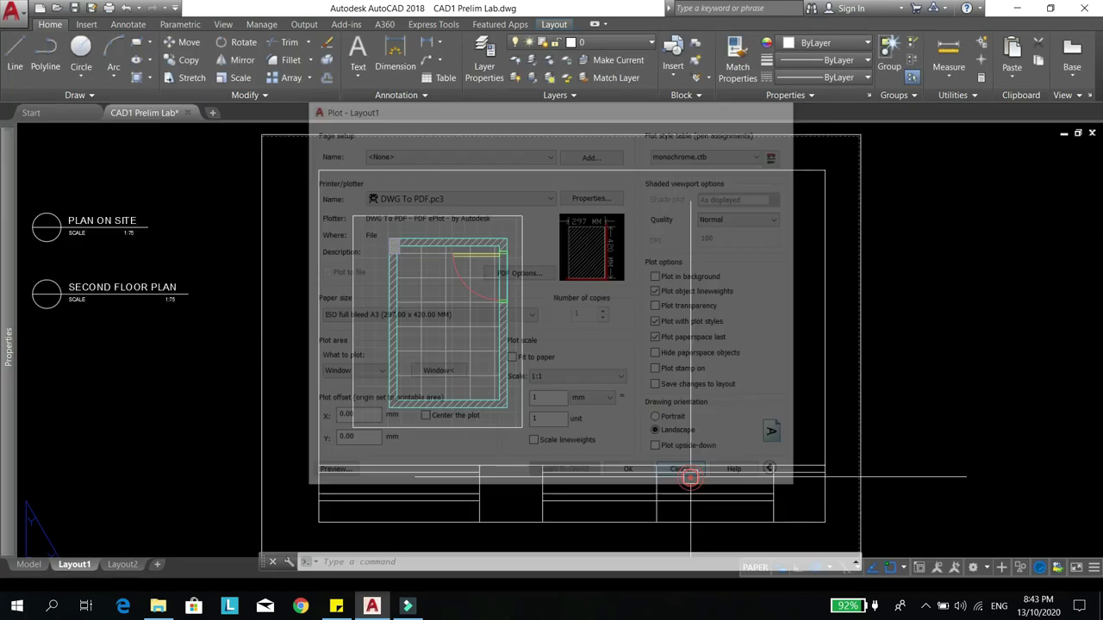
- Set the wipeout frames mode to OFF and check the door opening in the viewport
type("wipeout")
key("Return")
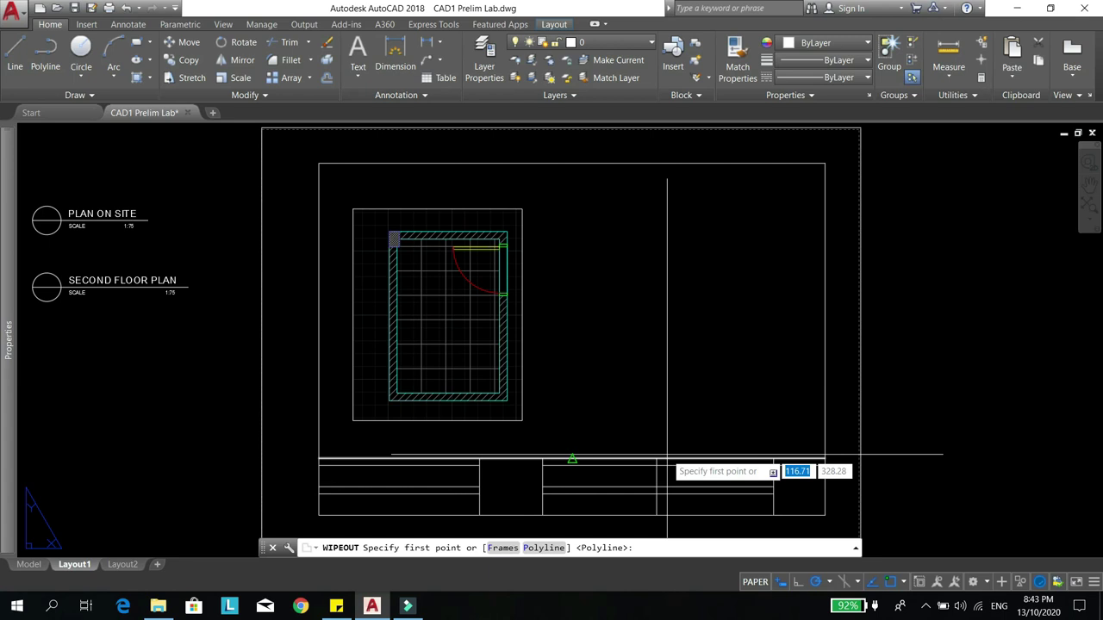
type("f")
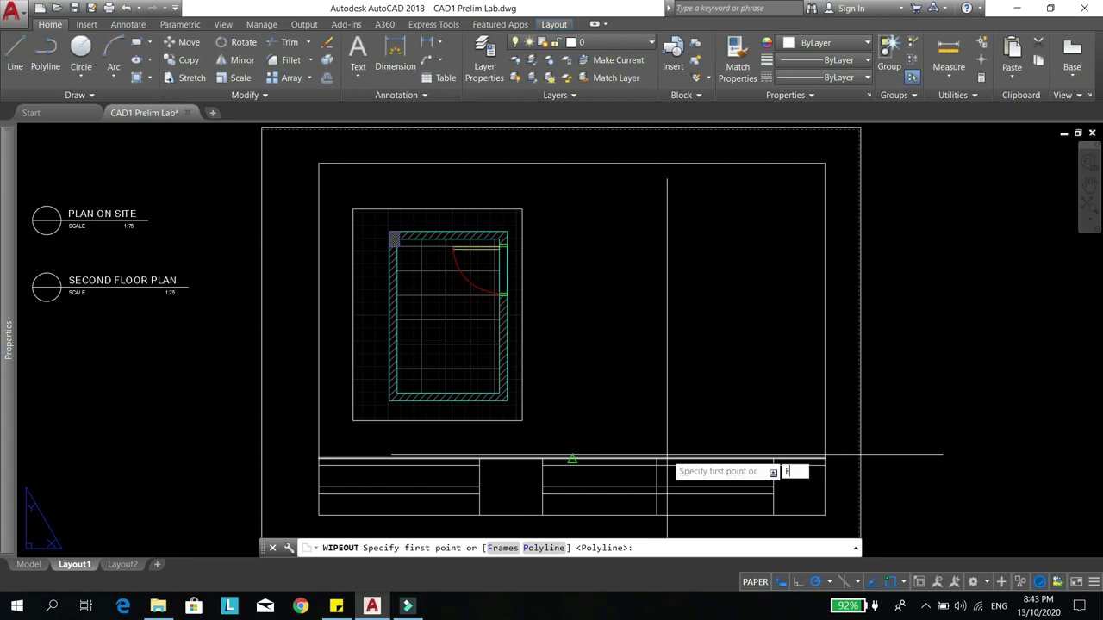
key("Return")
type("OF")
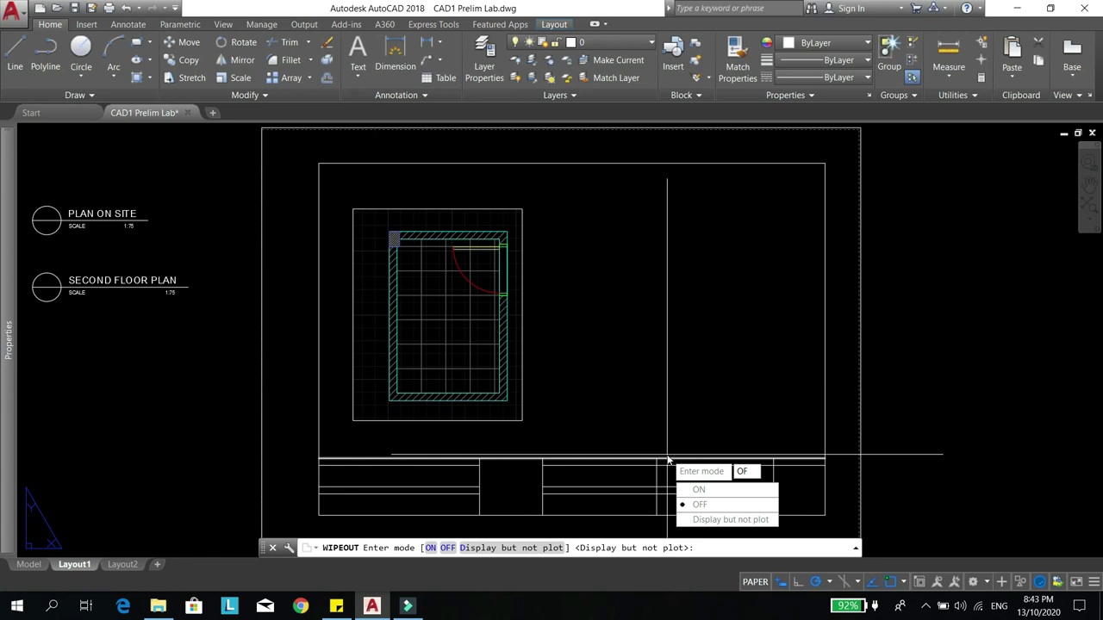
key("Return")
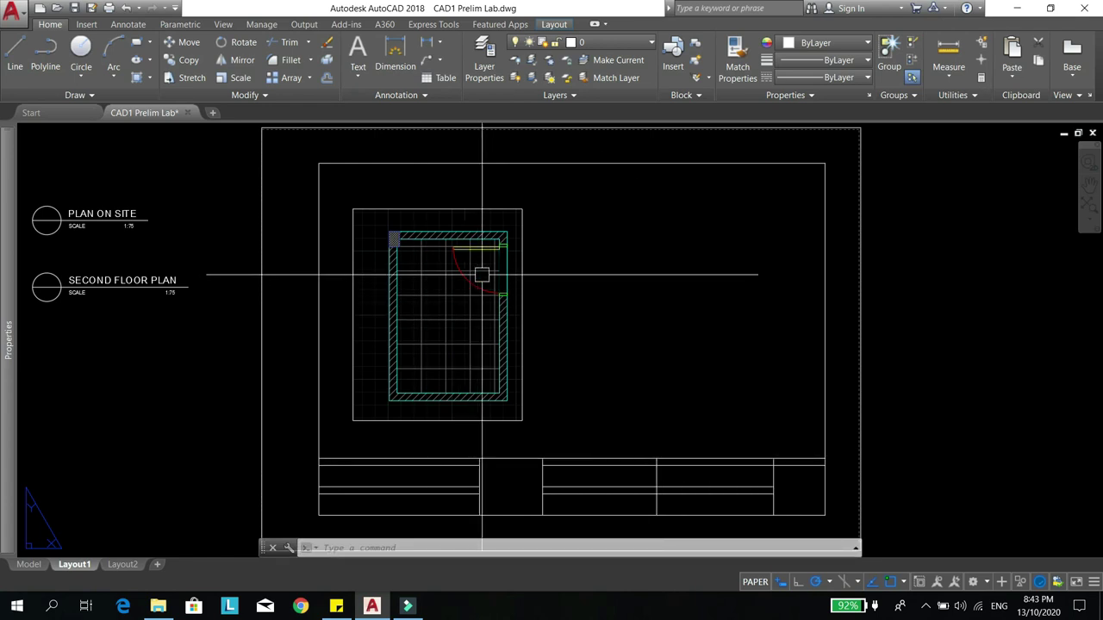
scroll(571, 290, "up", 5)
scroll(560, 301, "down", 5)
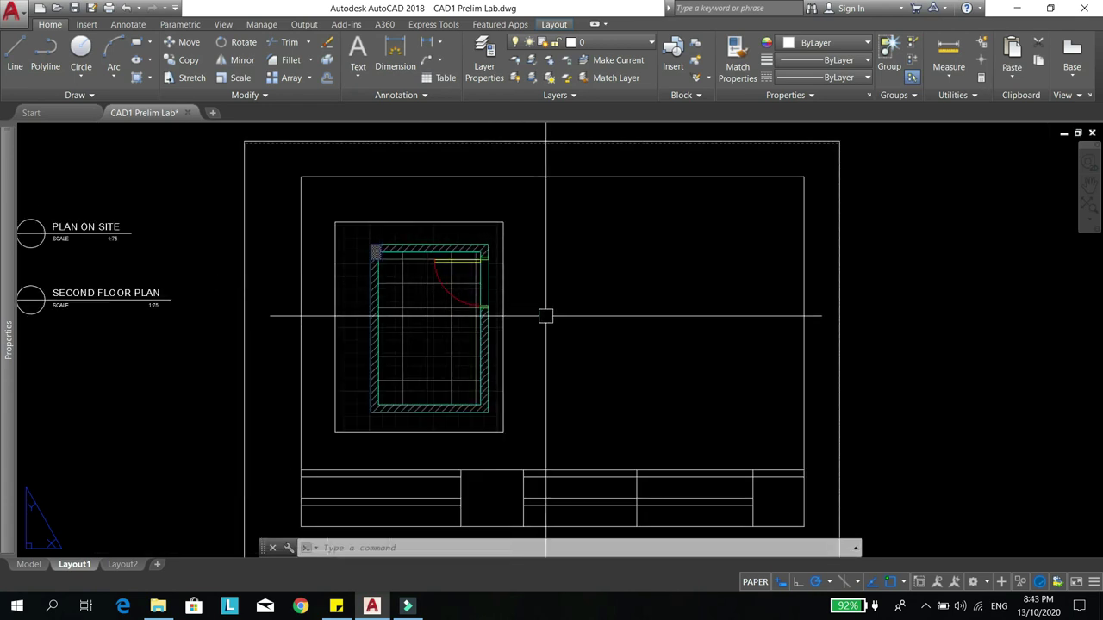
- Preview the Layout1 plot centered on the paper, check the door opening, and close the plot setup without plotting
key("ctrl+p")
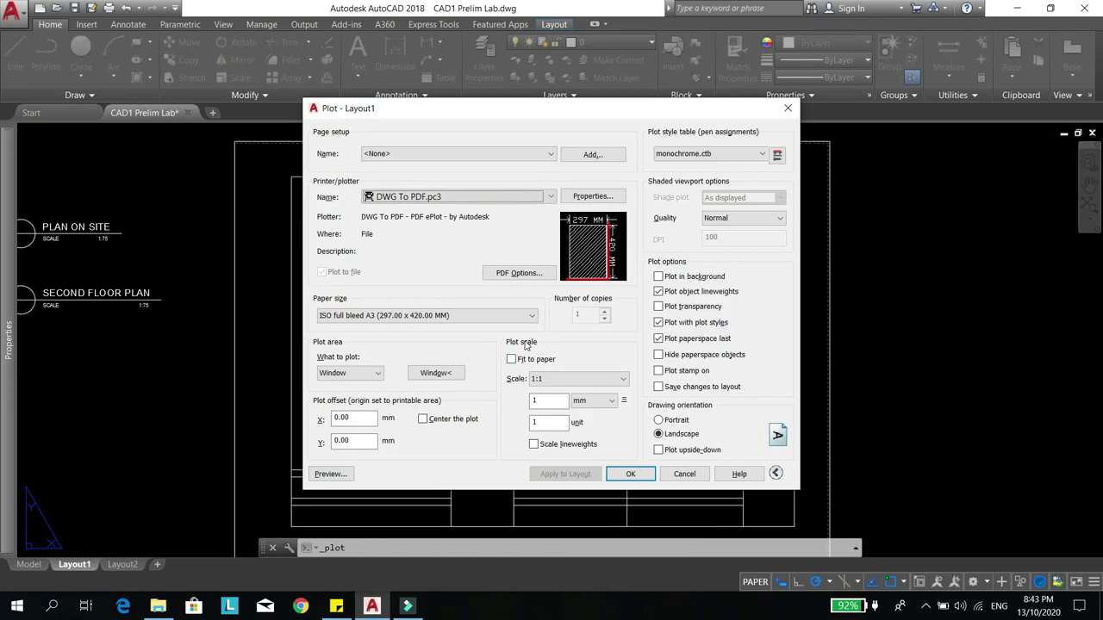
left_click(422, 419)
left_click(331, 474)
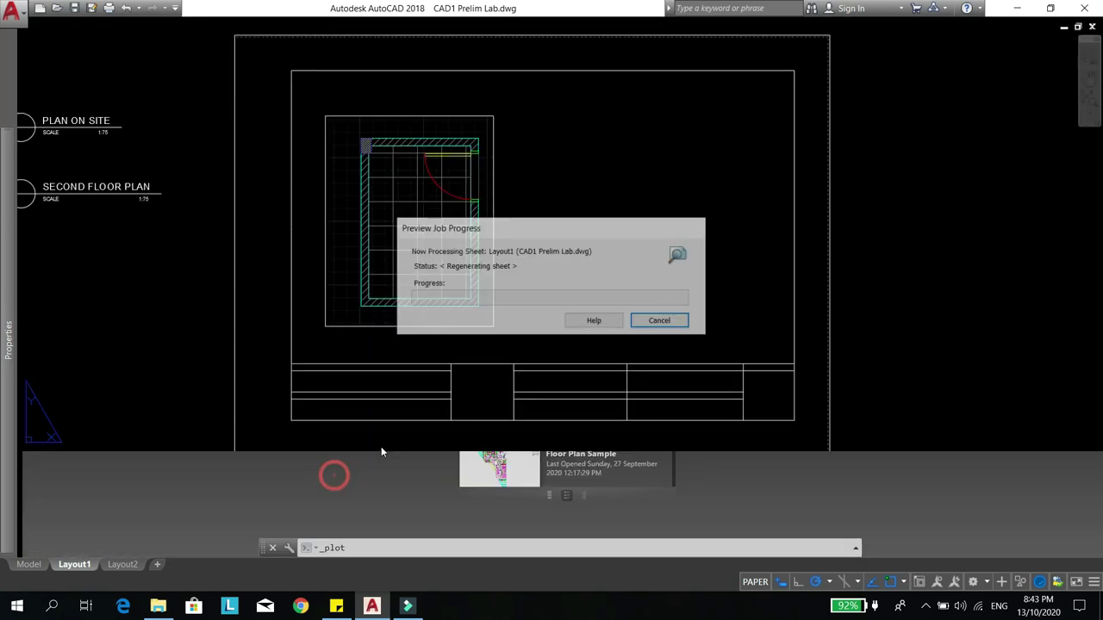
scroll(504, 214, "up", 2)
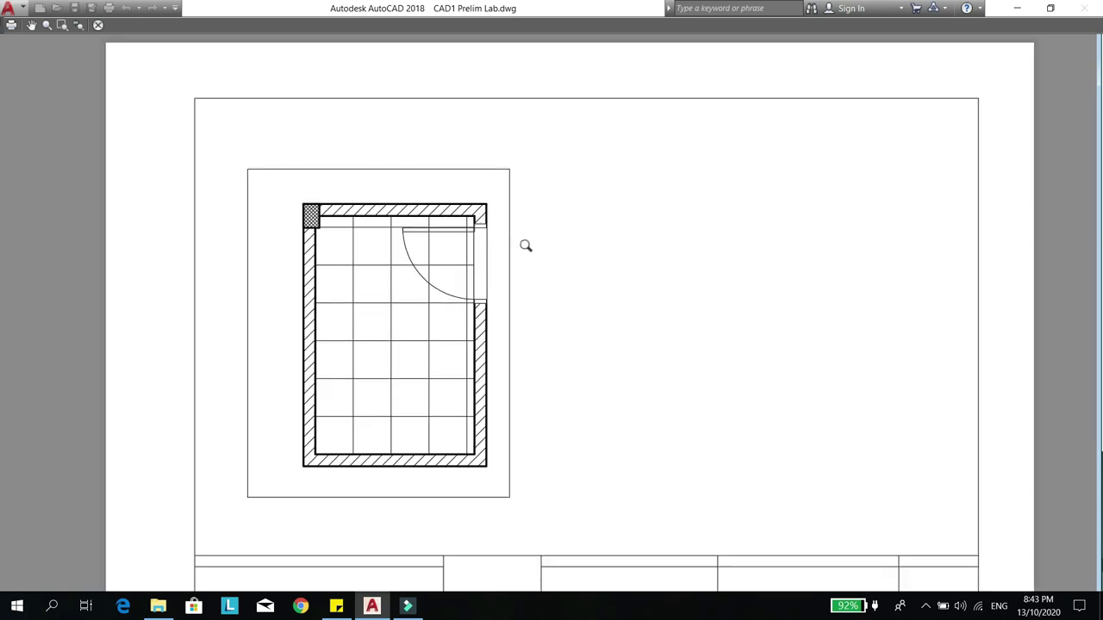
scroll(512, 250, "down", 2)
left_click_drag(591, 299, 544, 290)
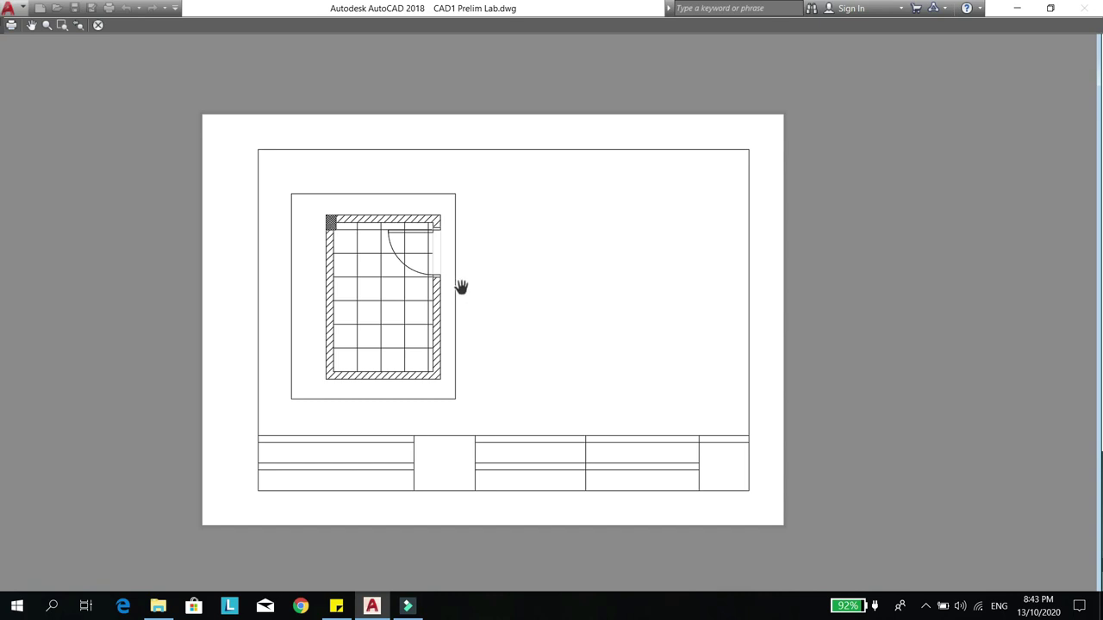
key("Escape")
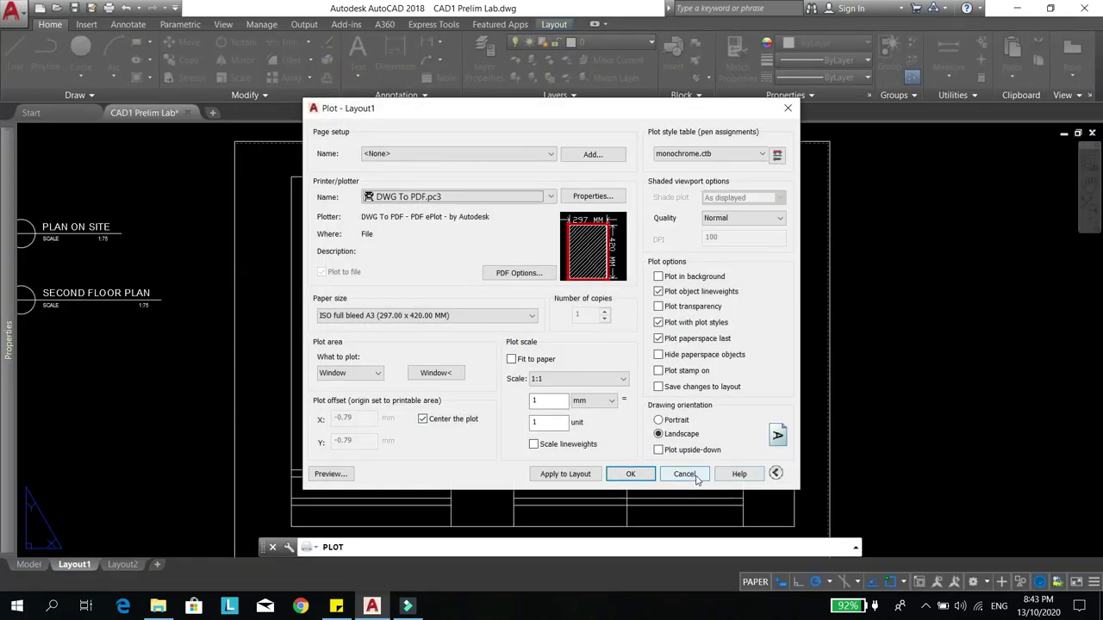
left_click(684, 475)
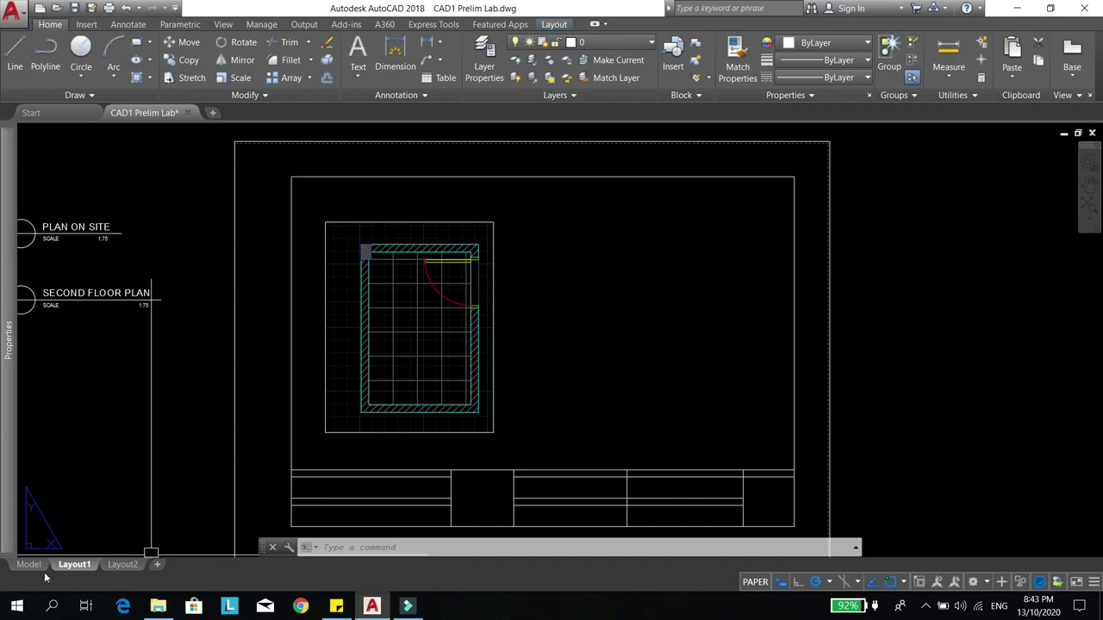
- Return to model space and display the floor plan with empty drawing area beside its door wall
left_click(31, 565)
scroll(374, 232, "down", 5)
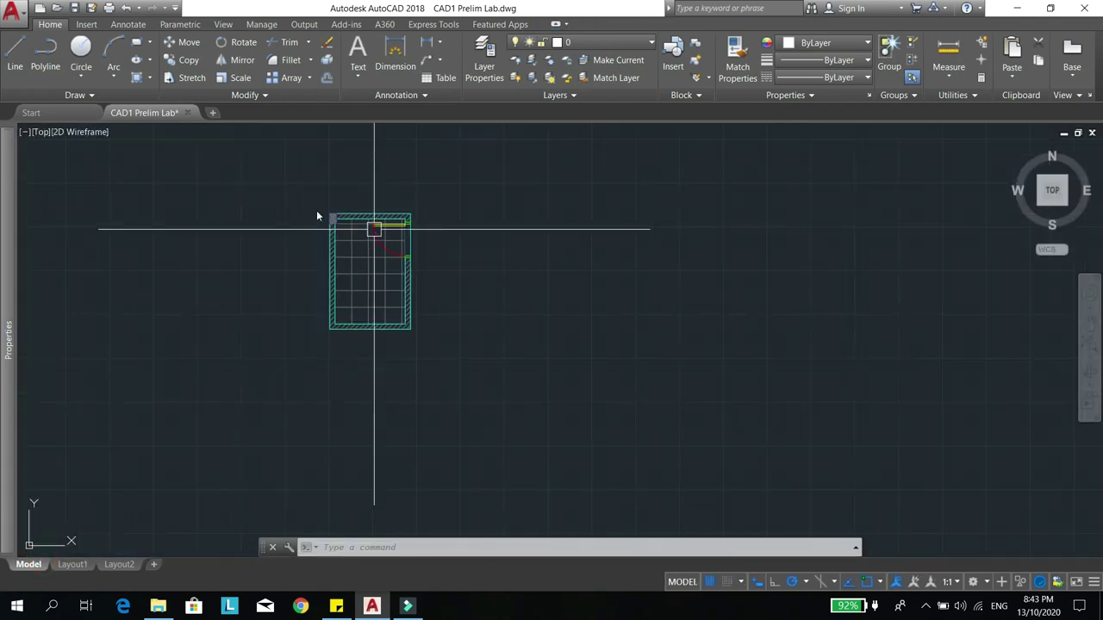
scroll(327, 240, "up", 4)
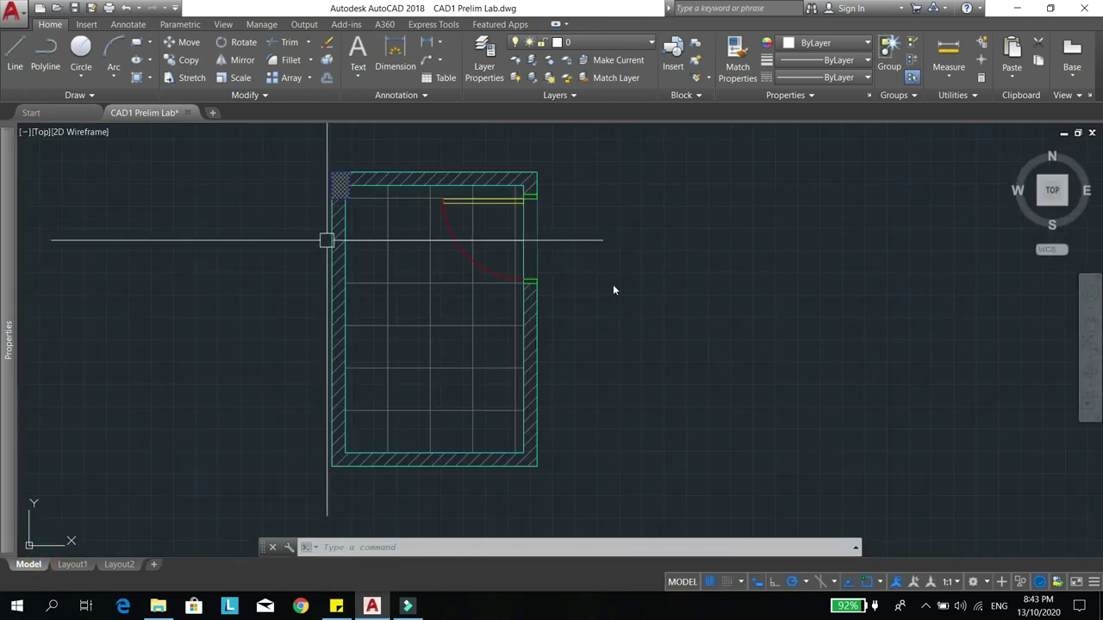
left_click(586, 271)
mouse_move(585, 271)
middle_mouse_down()
mouse_move(382, 229)
mouse_move(432, 311)
middle_mouse_up()
left_click(411, 233)
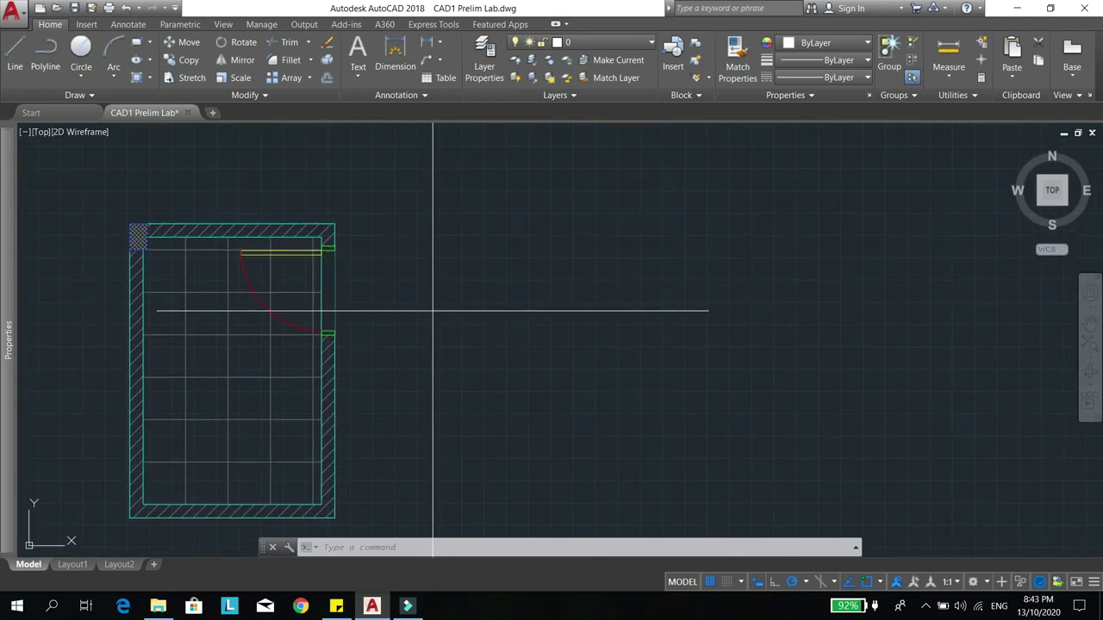